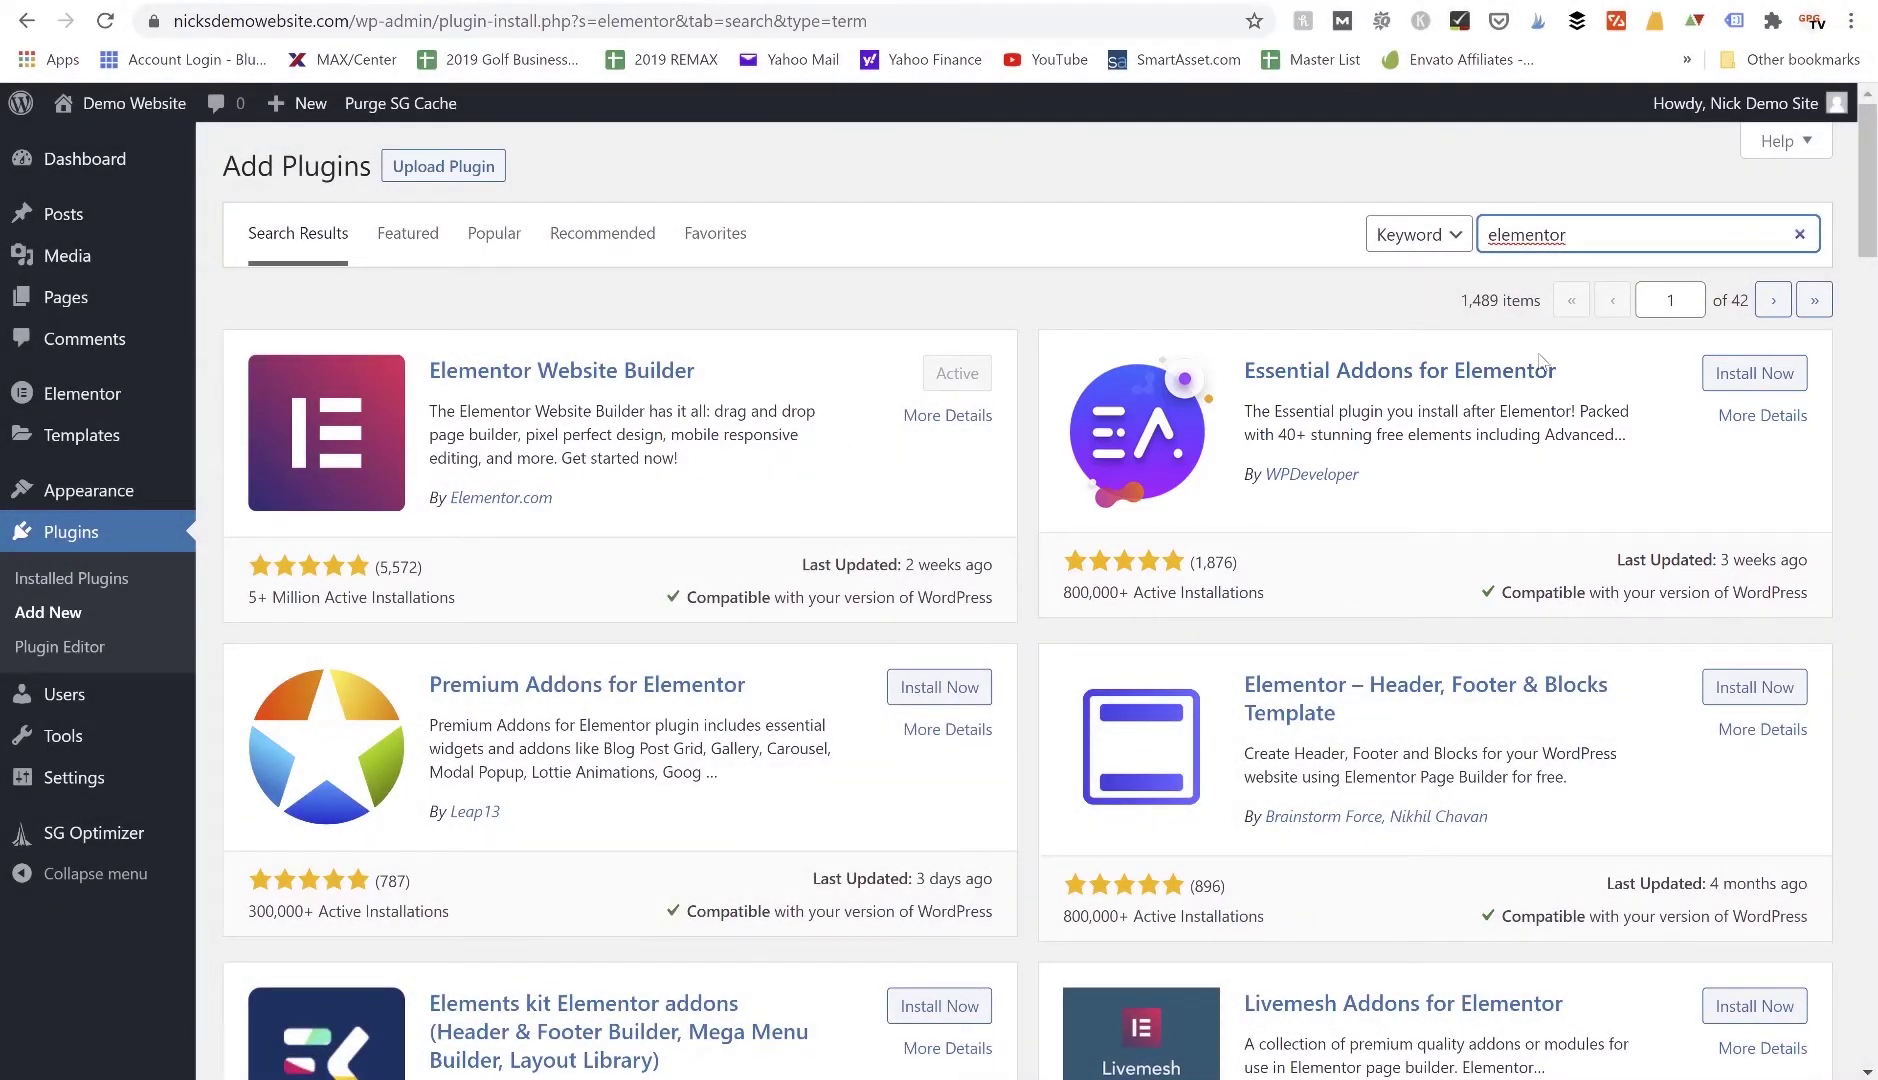
Step: Install and activate the Essential Addons for Elementor plugin by WPDeveloper
{"action": "left_click", "coordinate": [1781, 376]}
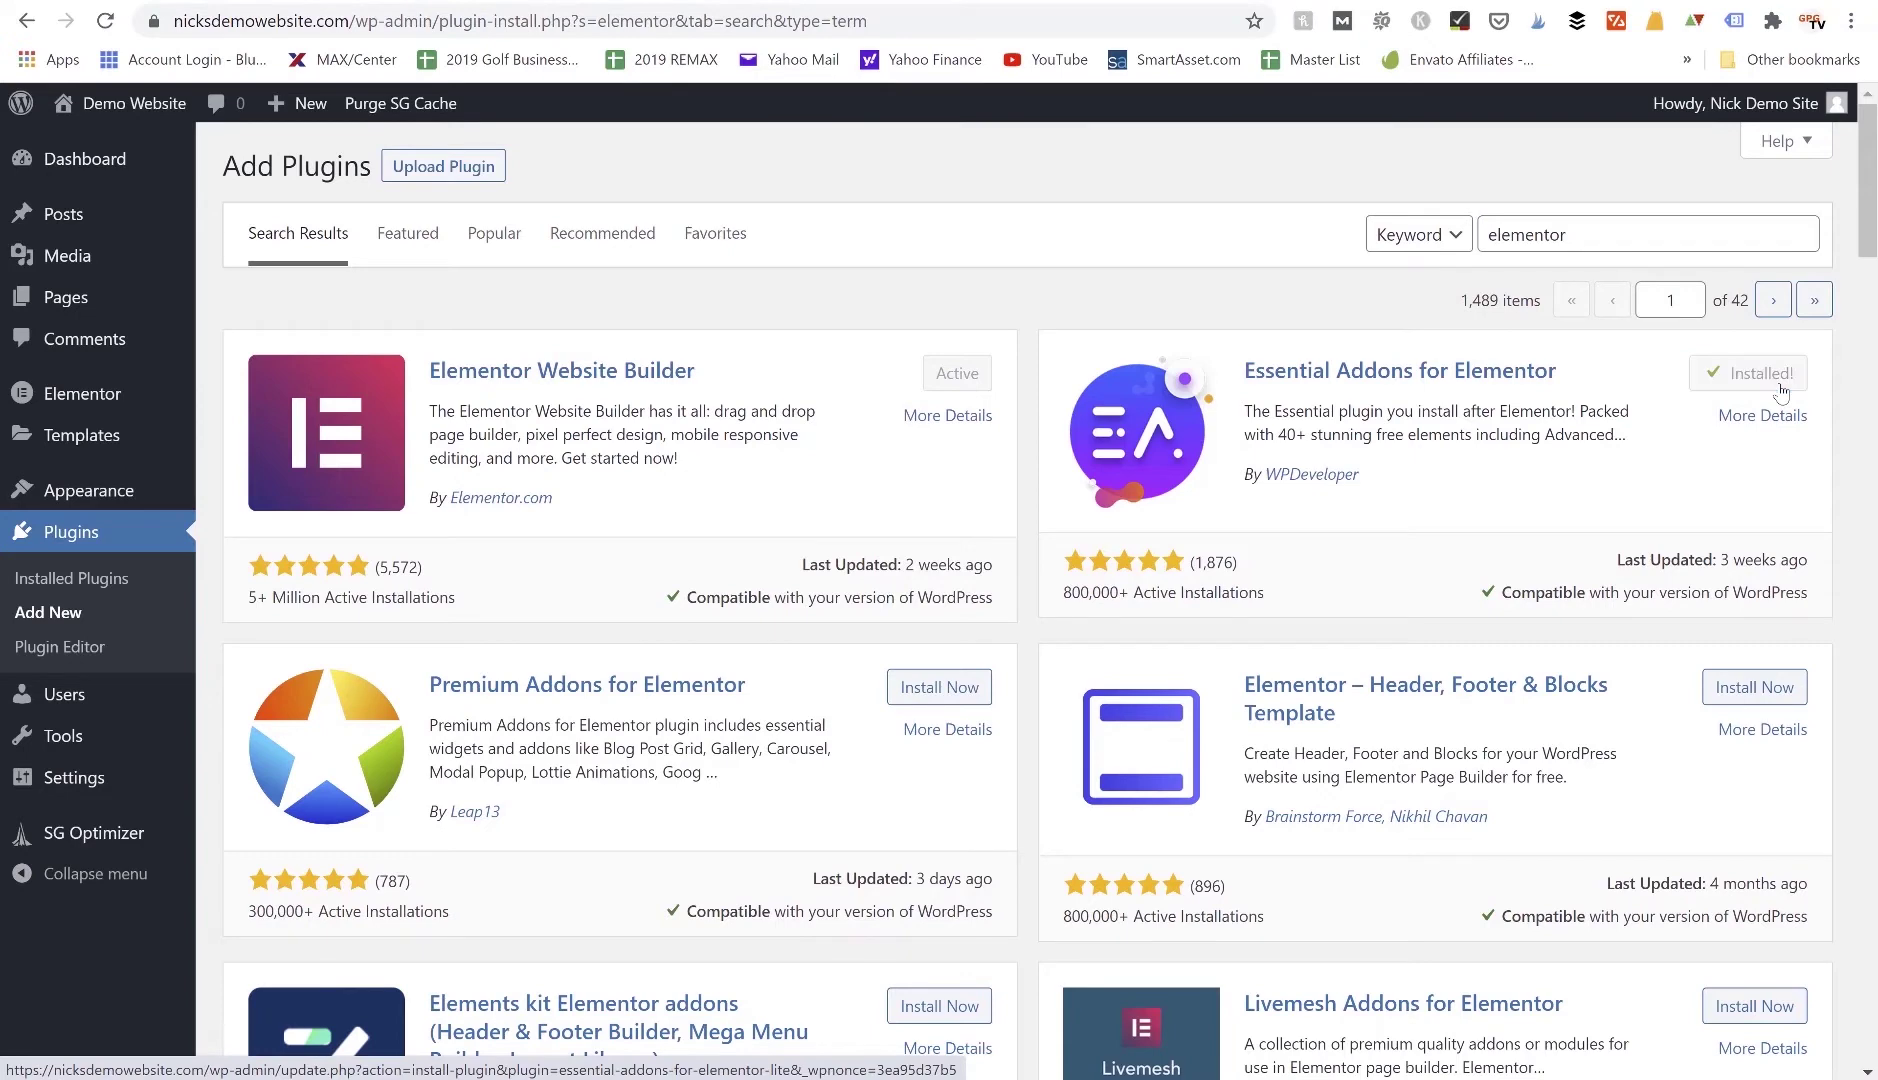
{"action": "left_click", "coordinate": [1760, 388]}
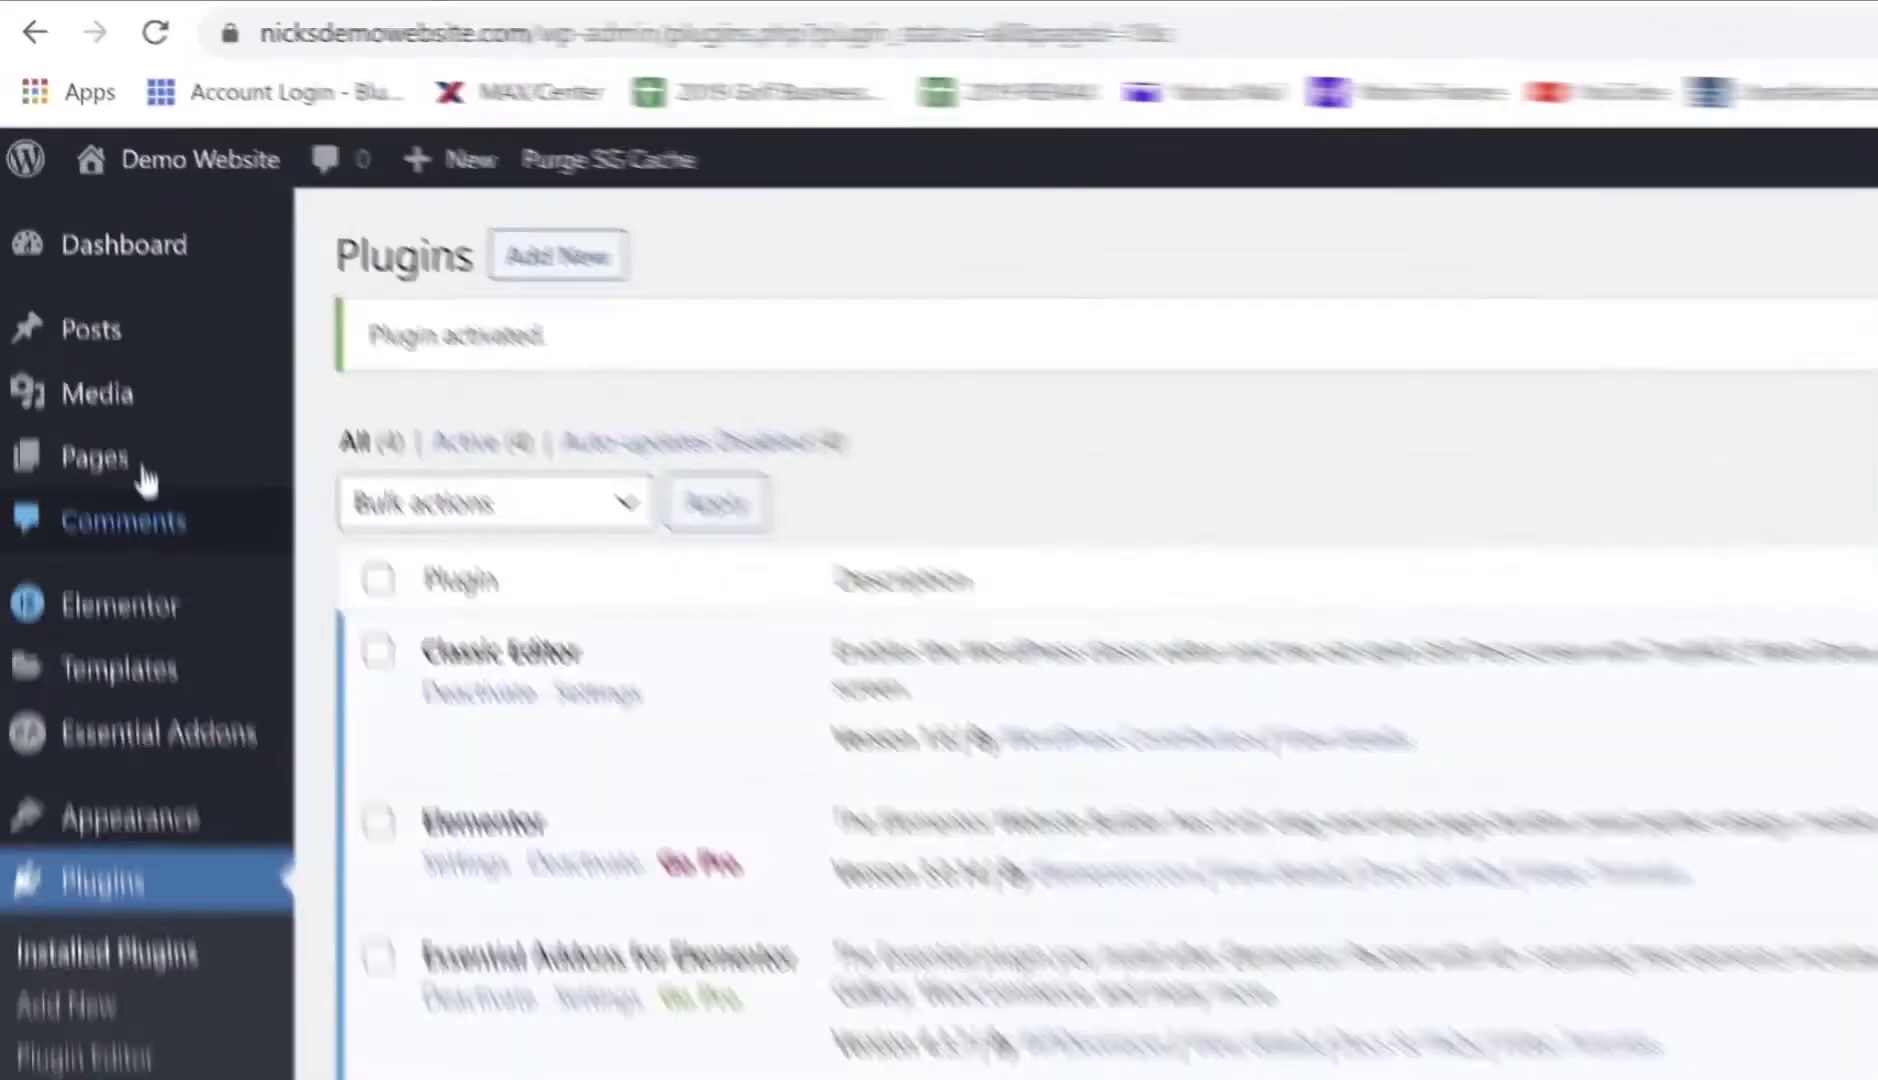
Step: Open the About page from the site's list of pages for editing with Elementor
{"action": "mouse_move", "coordinate": [96, 303]}
{"action": "left_click", "coordinate": [390, 503]}
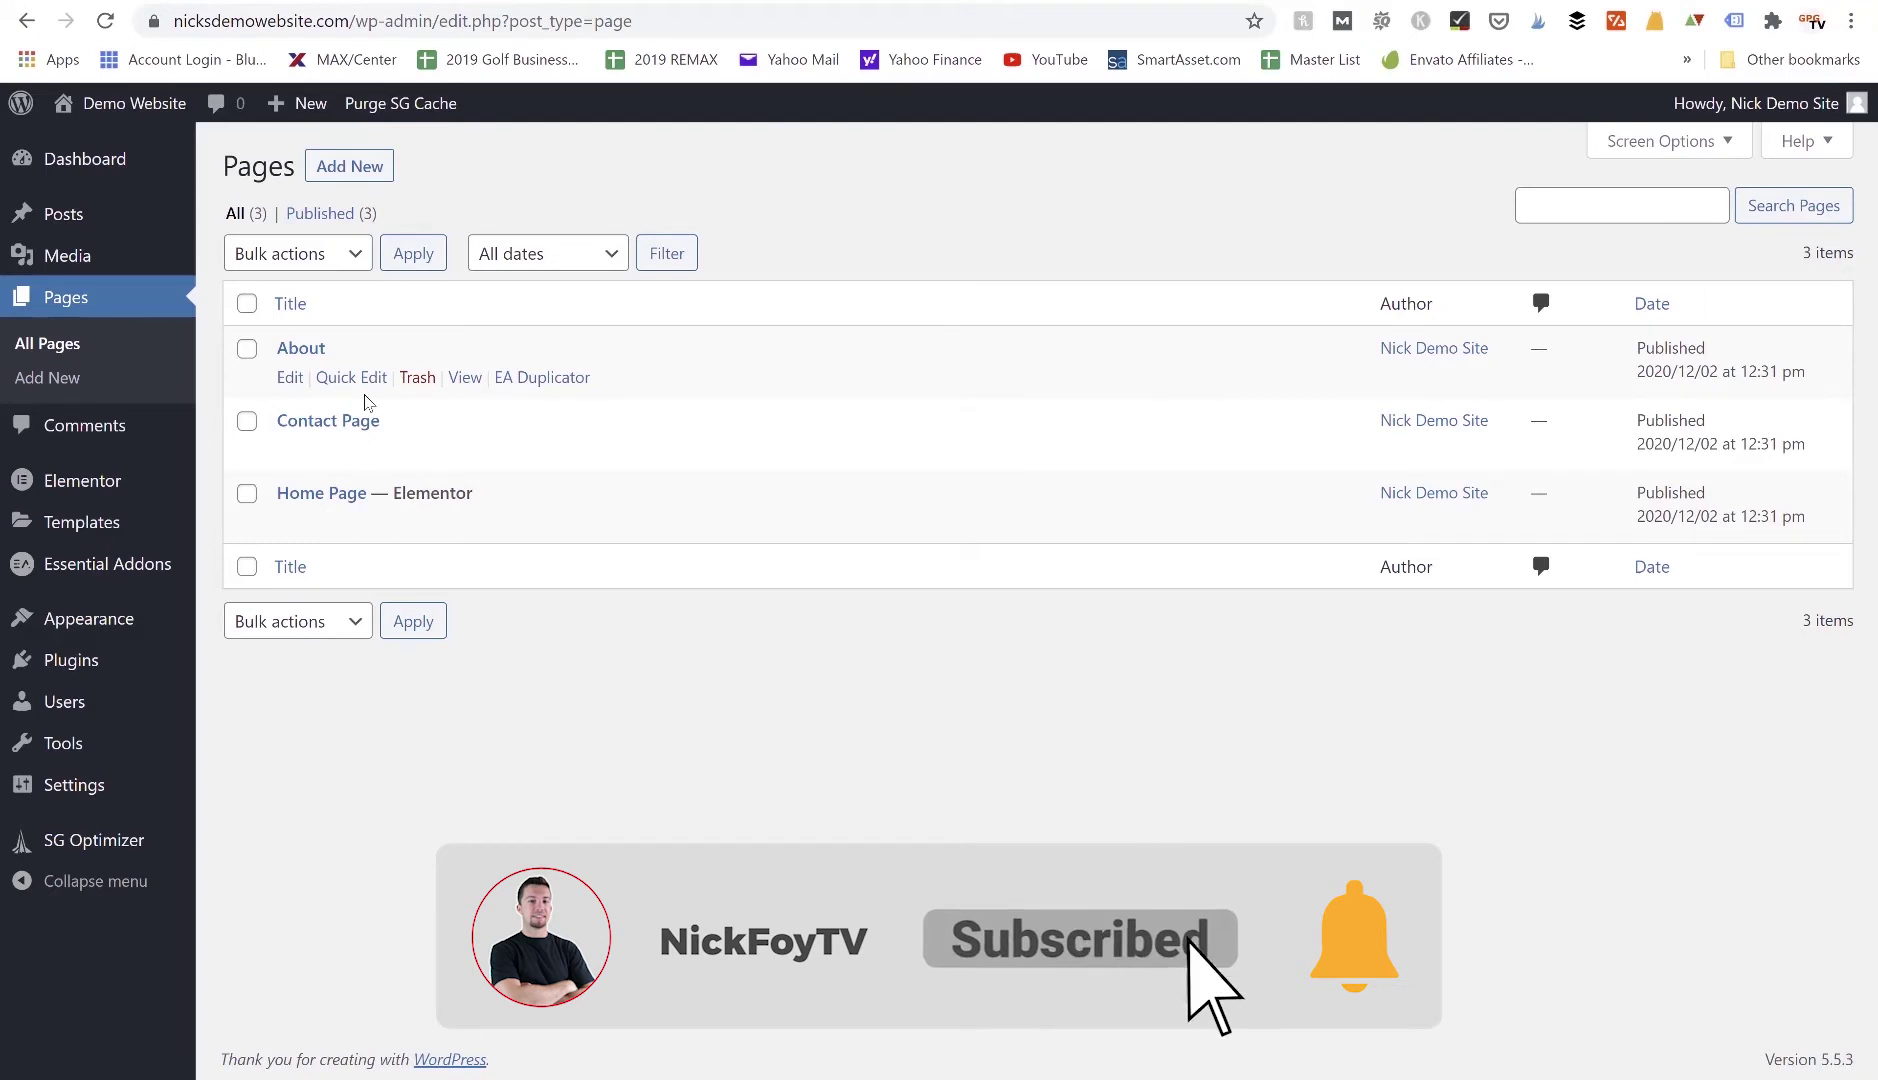
{"action": "left_click", "coordinate": [290, 380]}
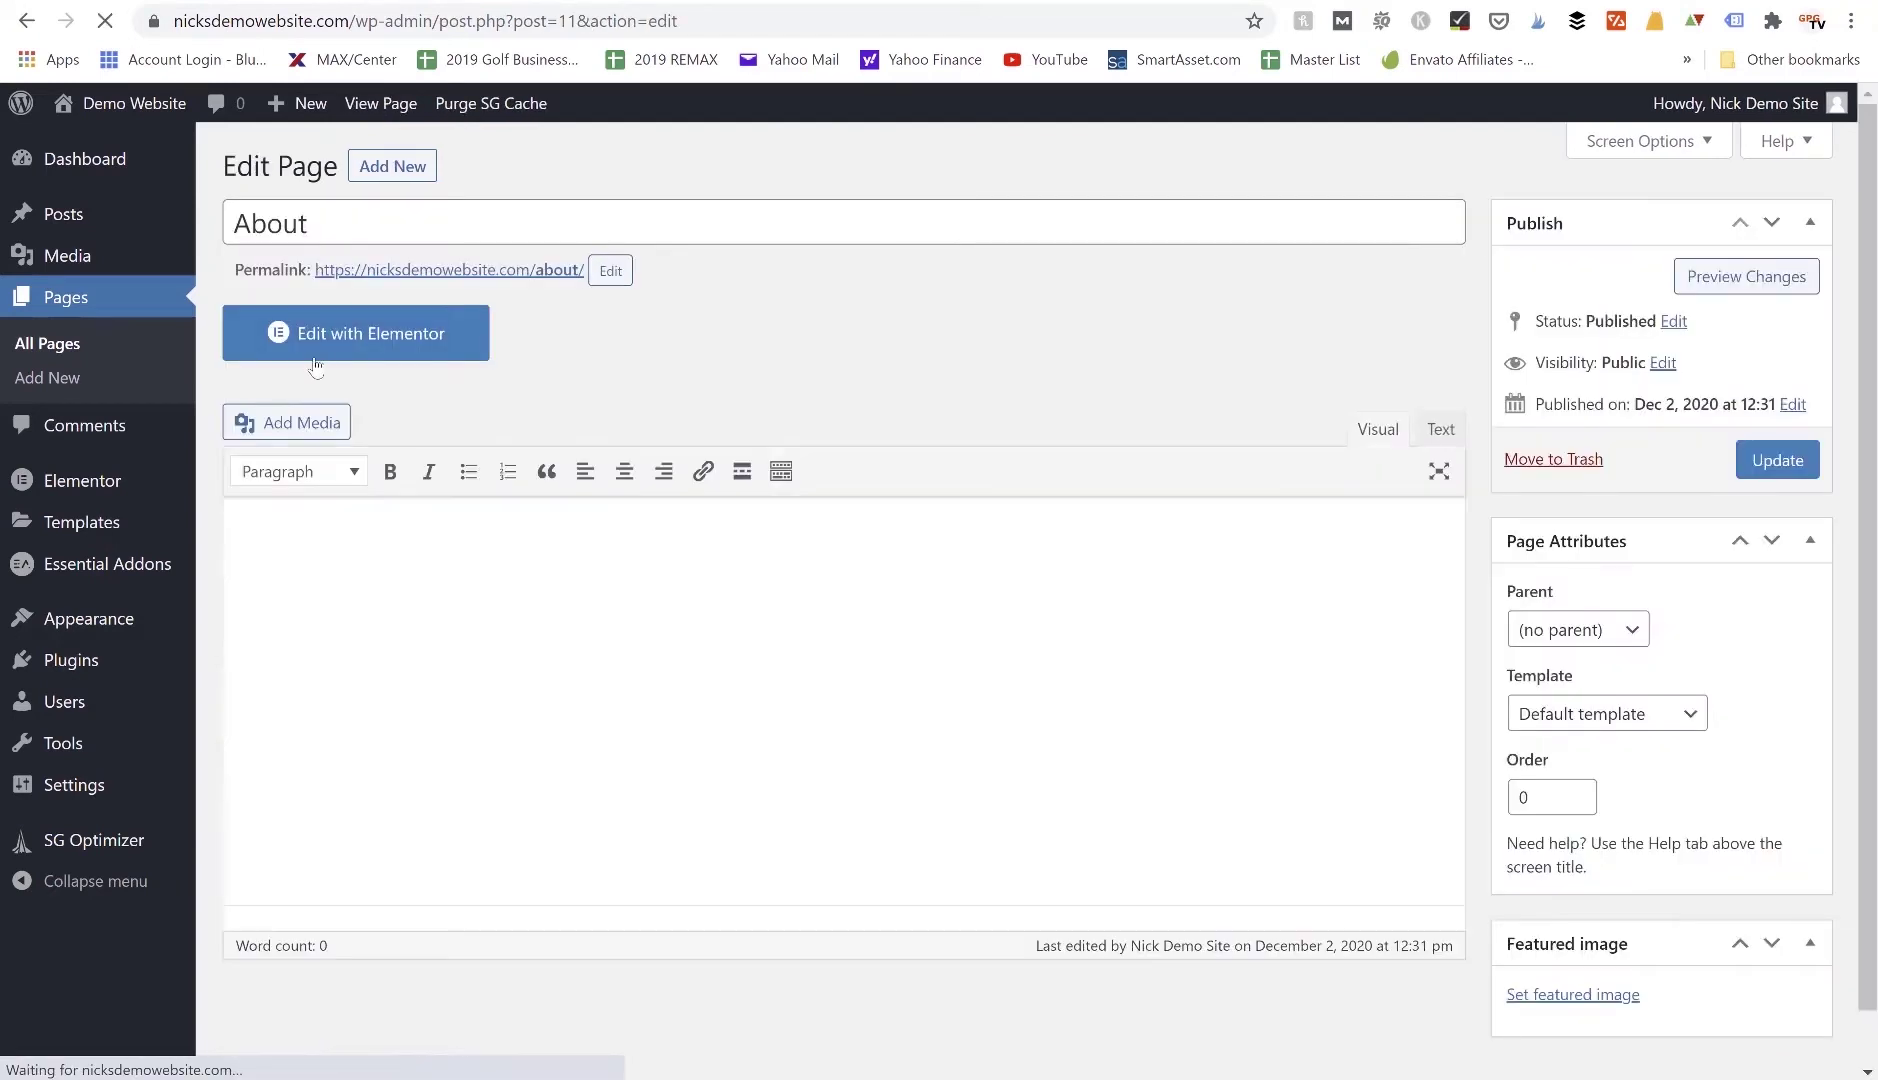
{"action": "left_click", "coordinate": [335, 340]}
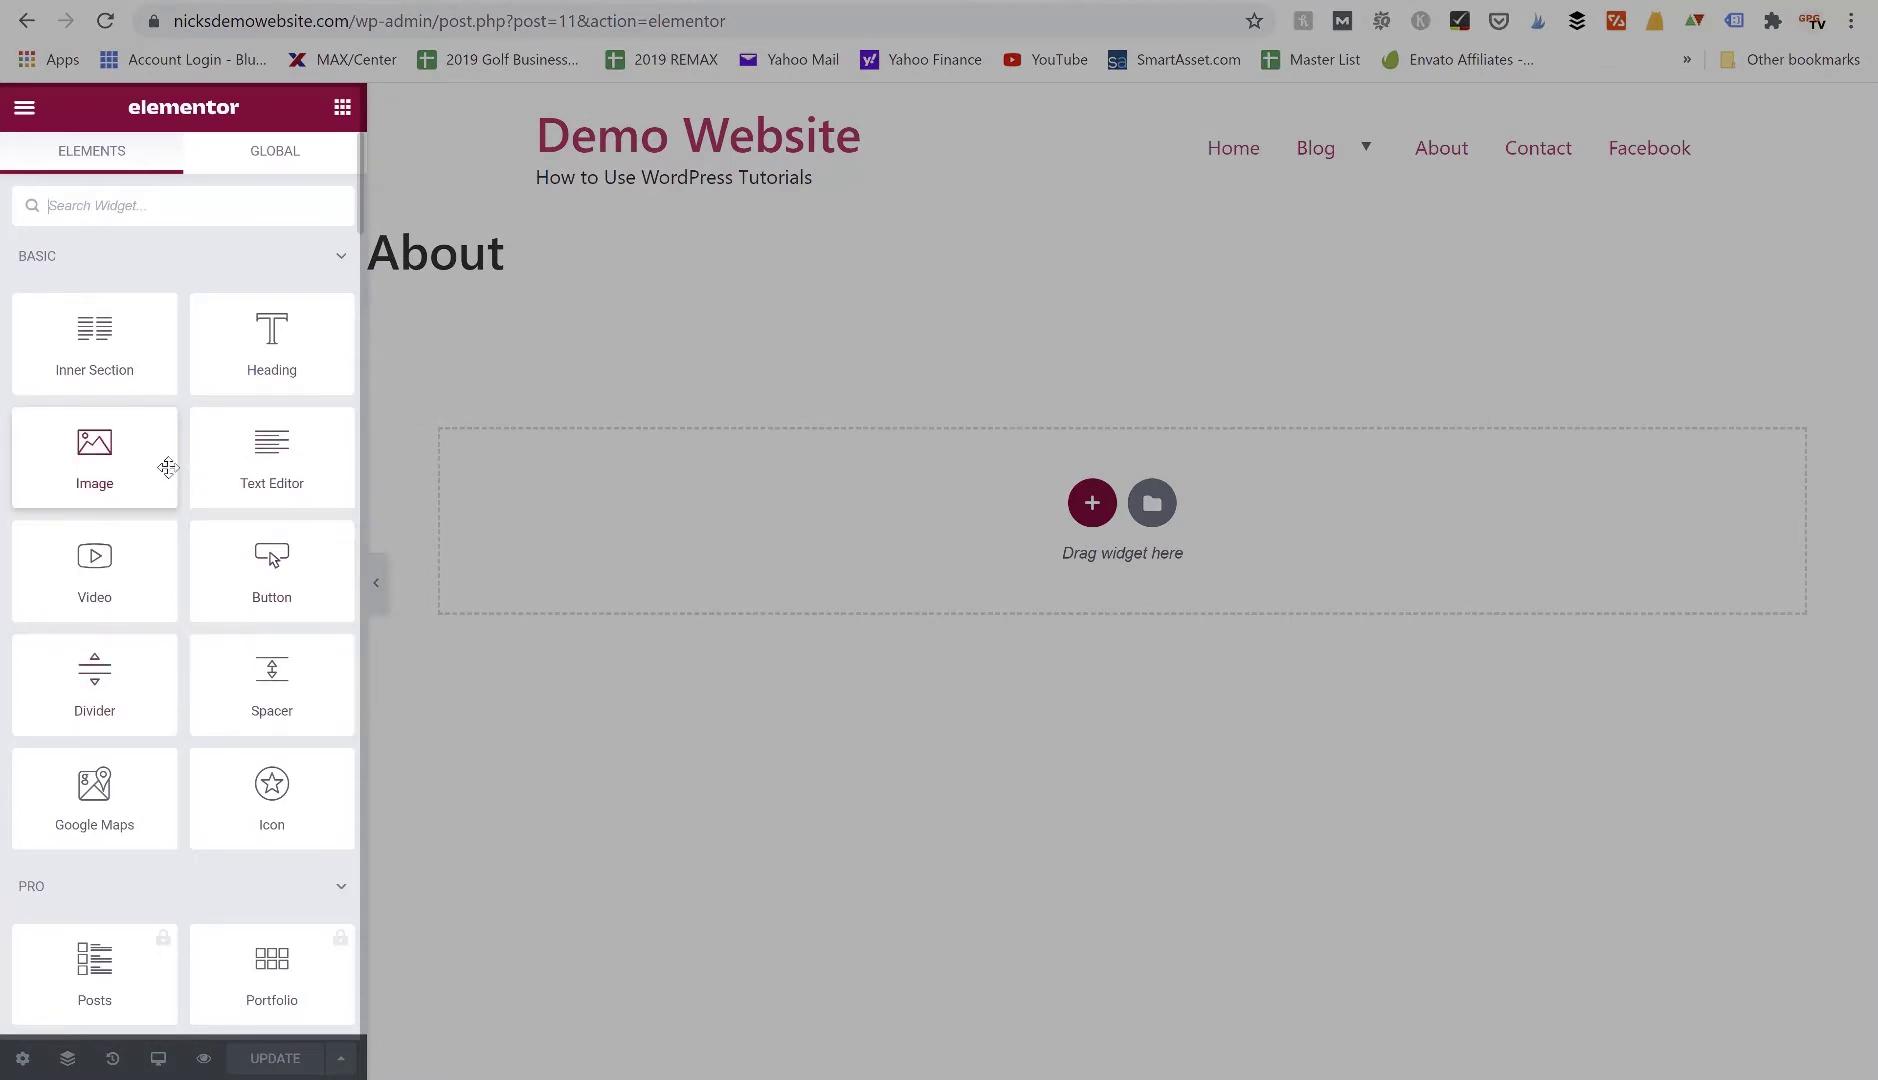
Step: Look through the Basic, Pro and General widget categories down to the Essential Addons category
{"action": "scroll", "coordinate": [168, 467], "scroll_direction": "down", "scroll_amount": 8}
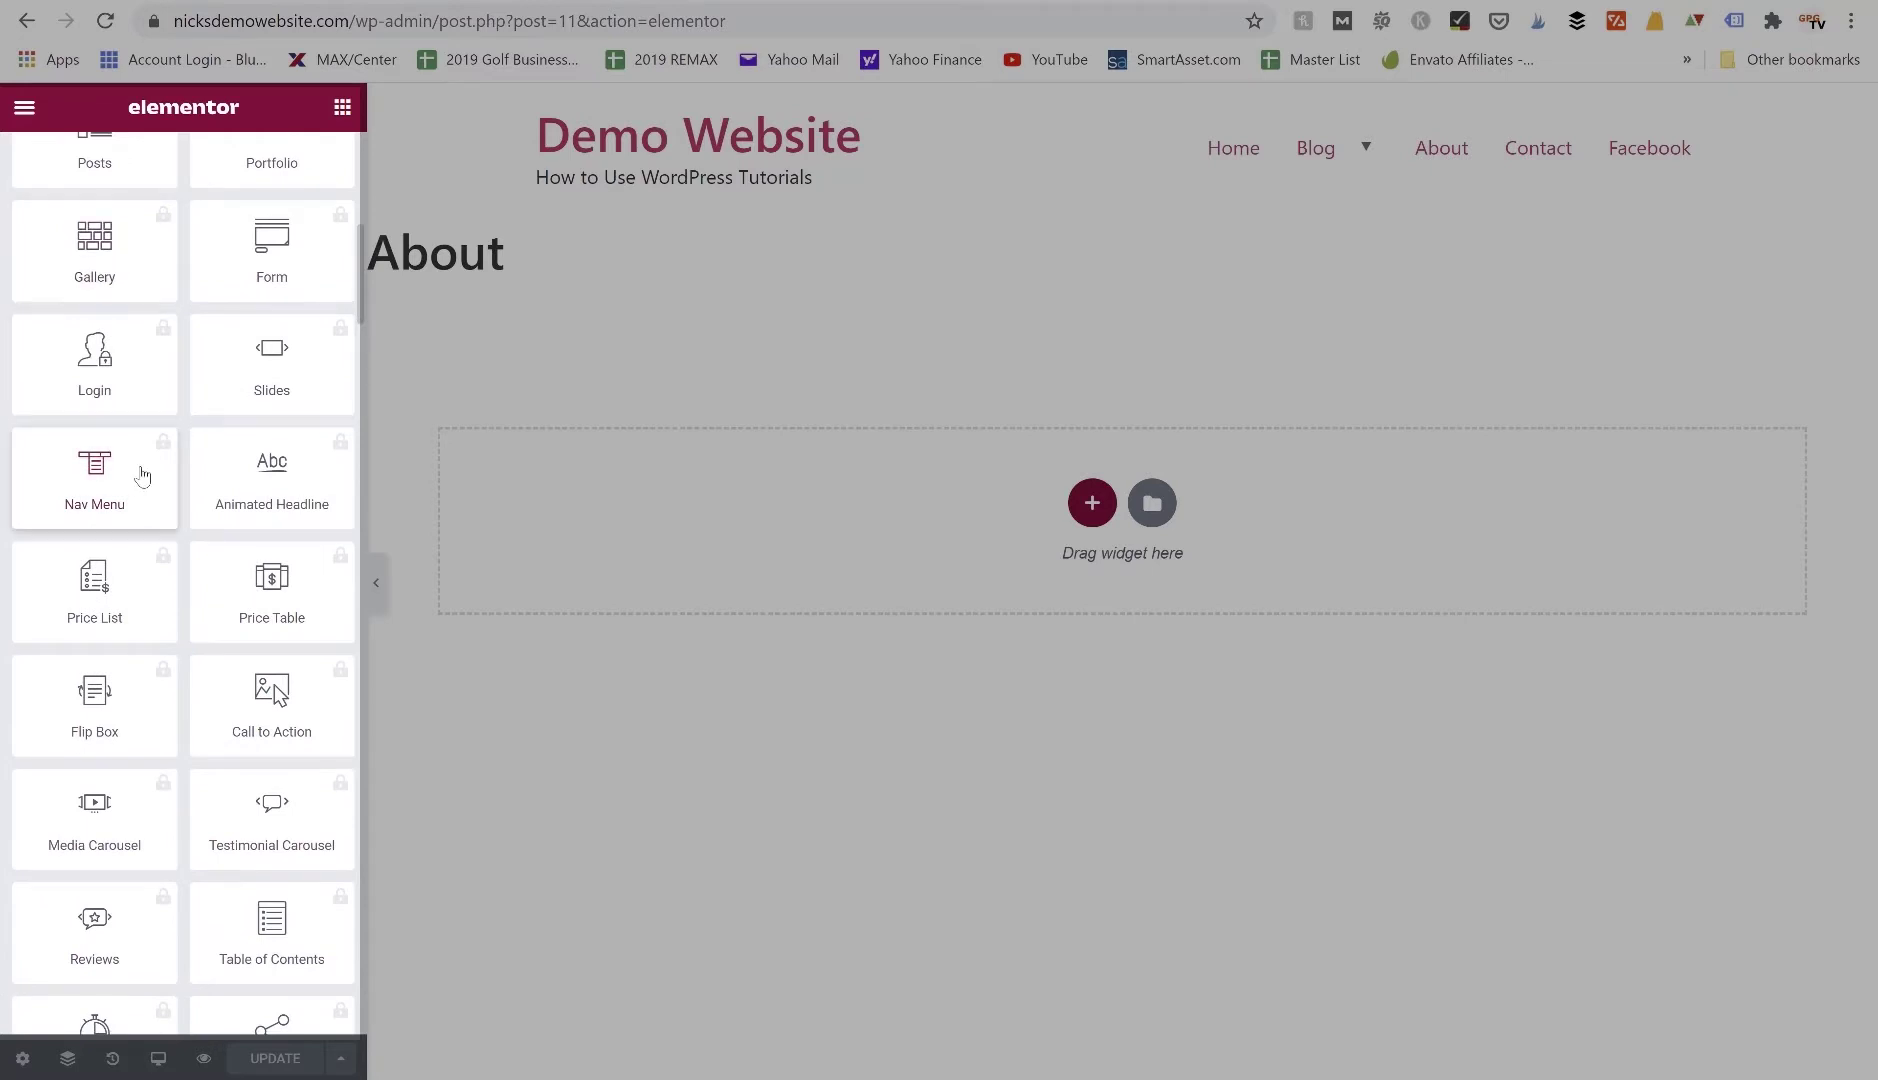
{"action": "scroll", "coordinate": [142, 476], "scroll_direction": "up", "scroll_amount": 3}
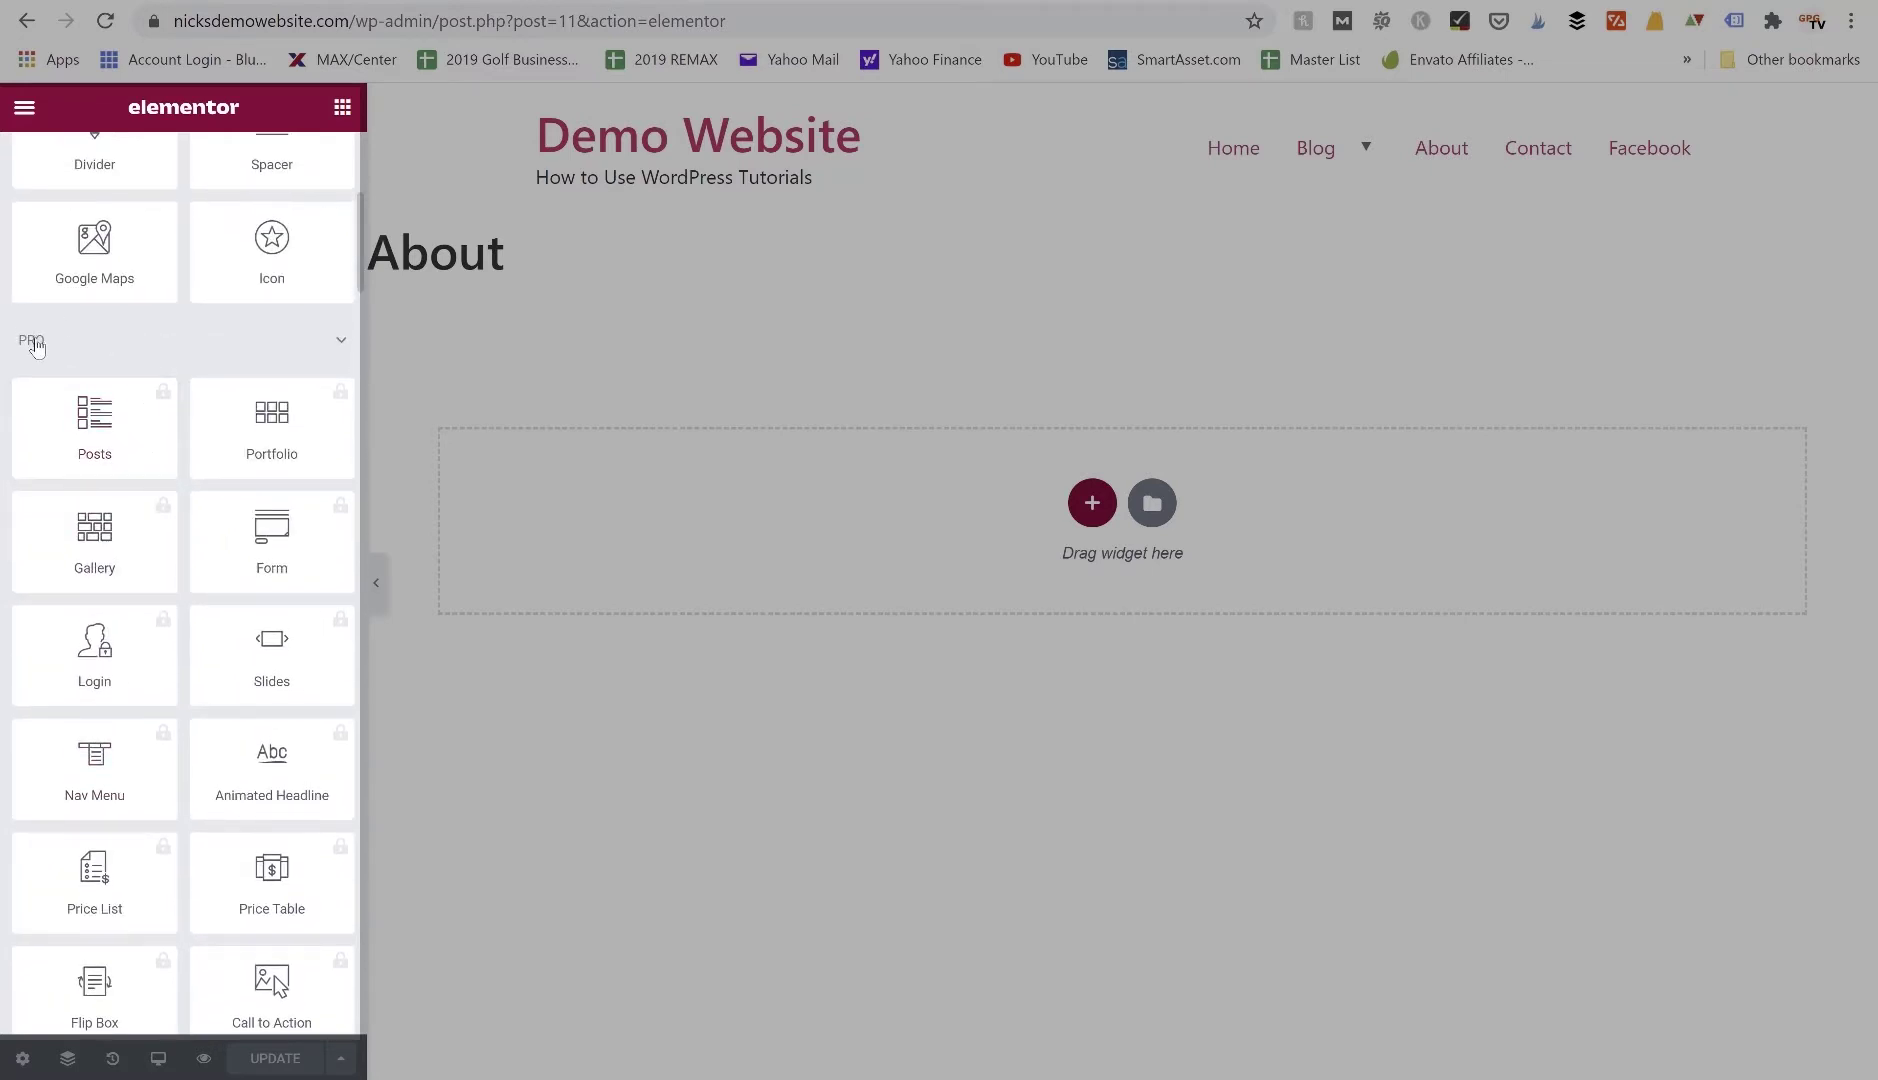
{"action": "scroll", "coordinate": [94, 590], "scroll_direction": "down", "scroll_amount": 12}
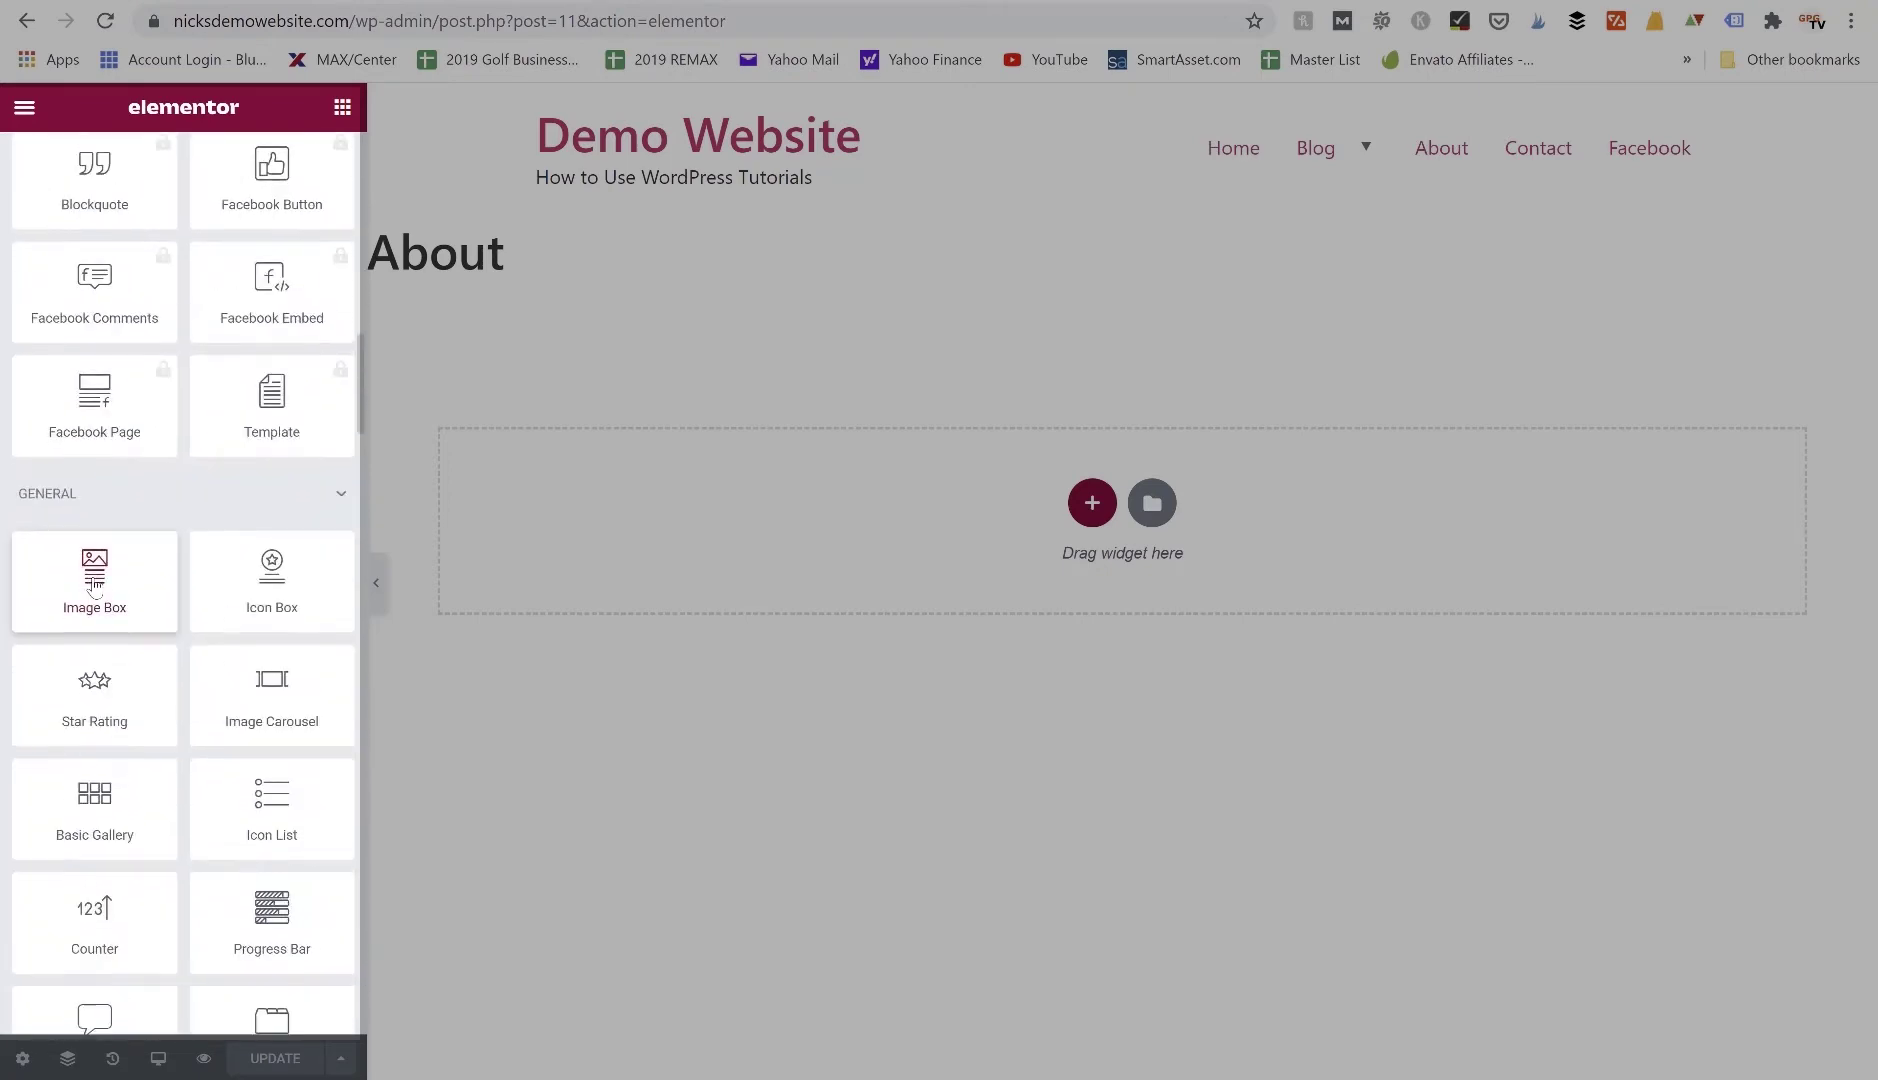
{"action": "scroll", "coordinate": [94, 588], "scroll_direction": "down", "scroll_amount": 15}
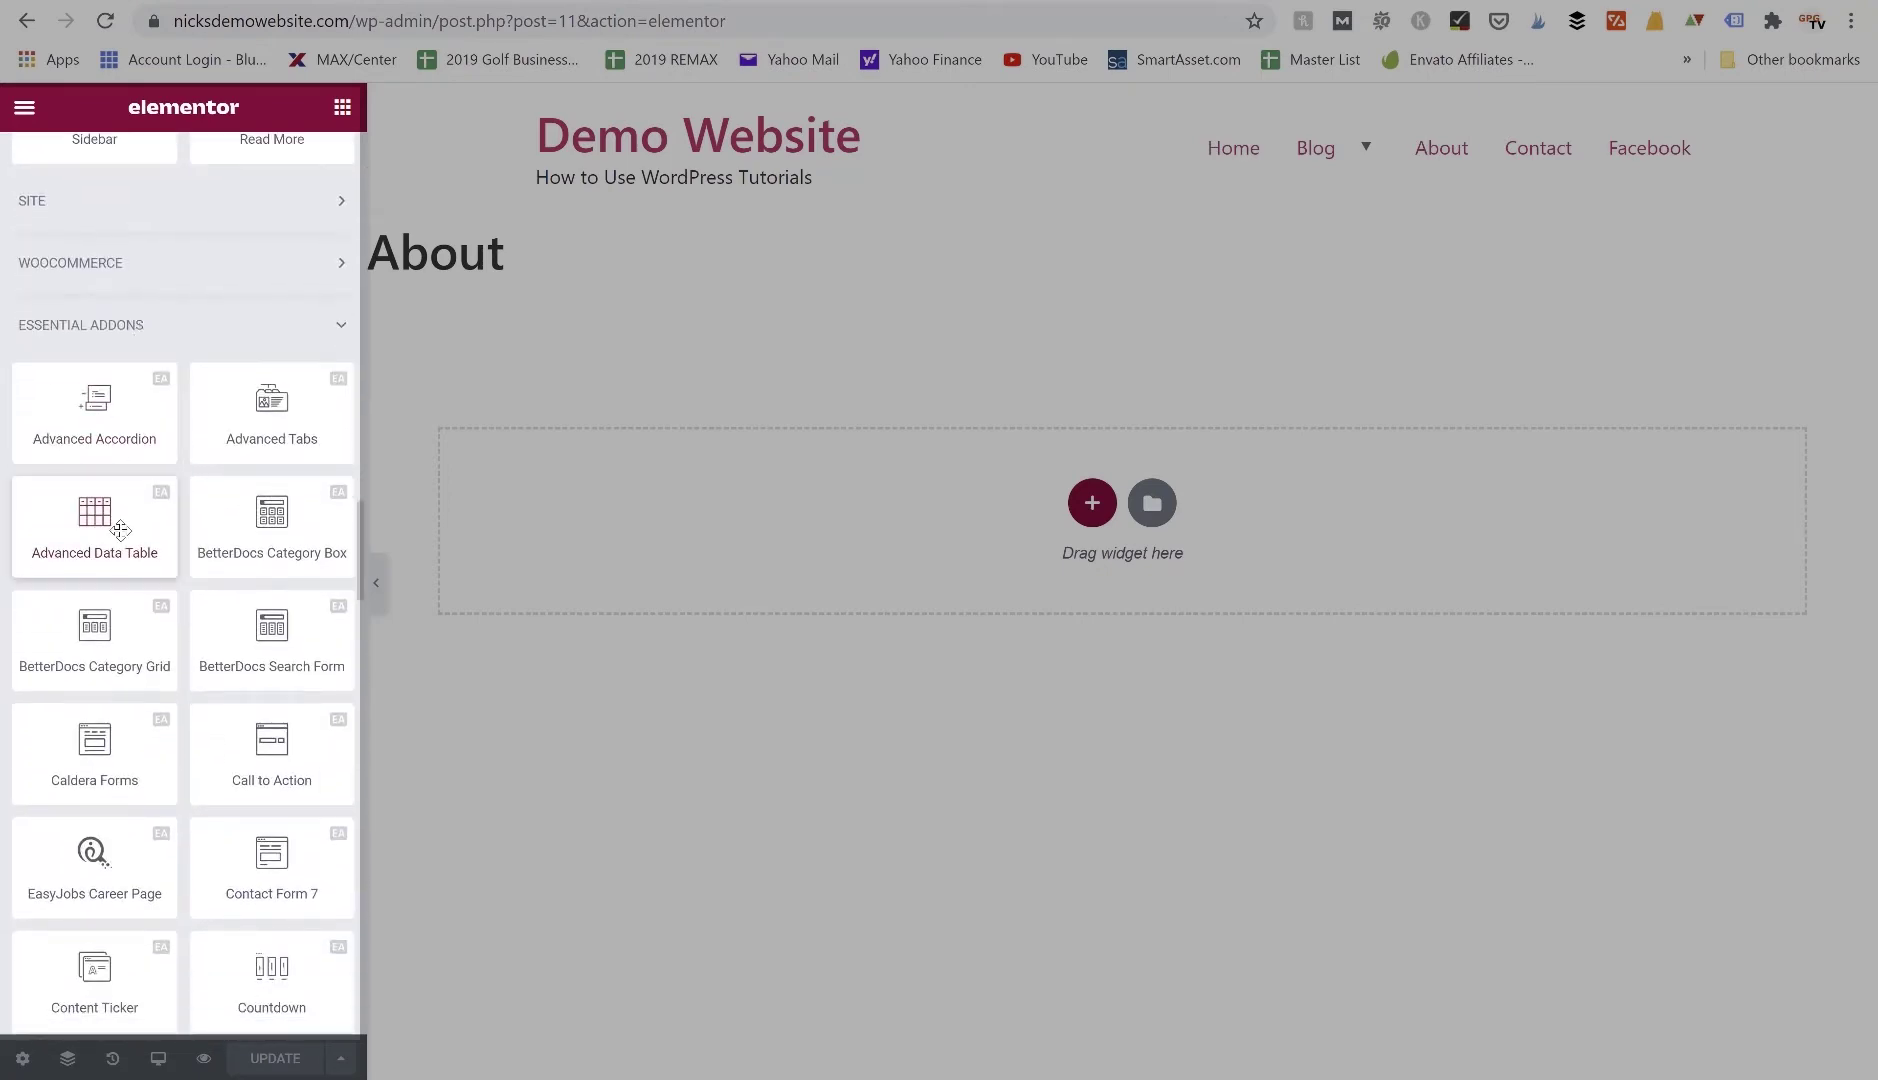
Step: Examine the widgets in the Essential Addons category, from Advanced Accordion through WPForms, including the locked ones such as Counter and Dynamic Gallery
{"action": "scroll", "coordinate": [120, 530], "scroll_direction": "down", "scroll_amount": 2}
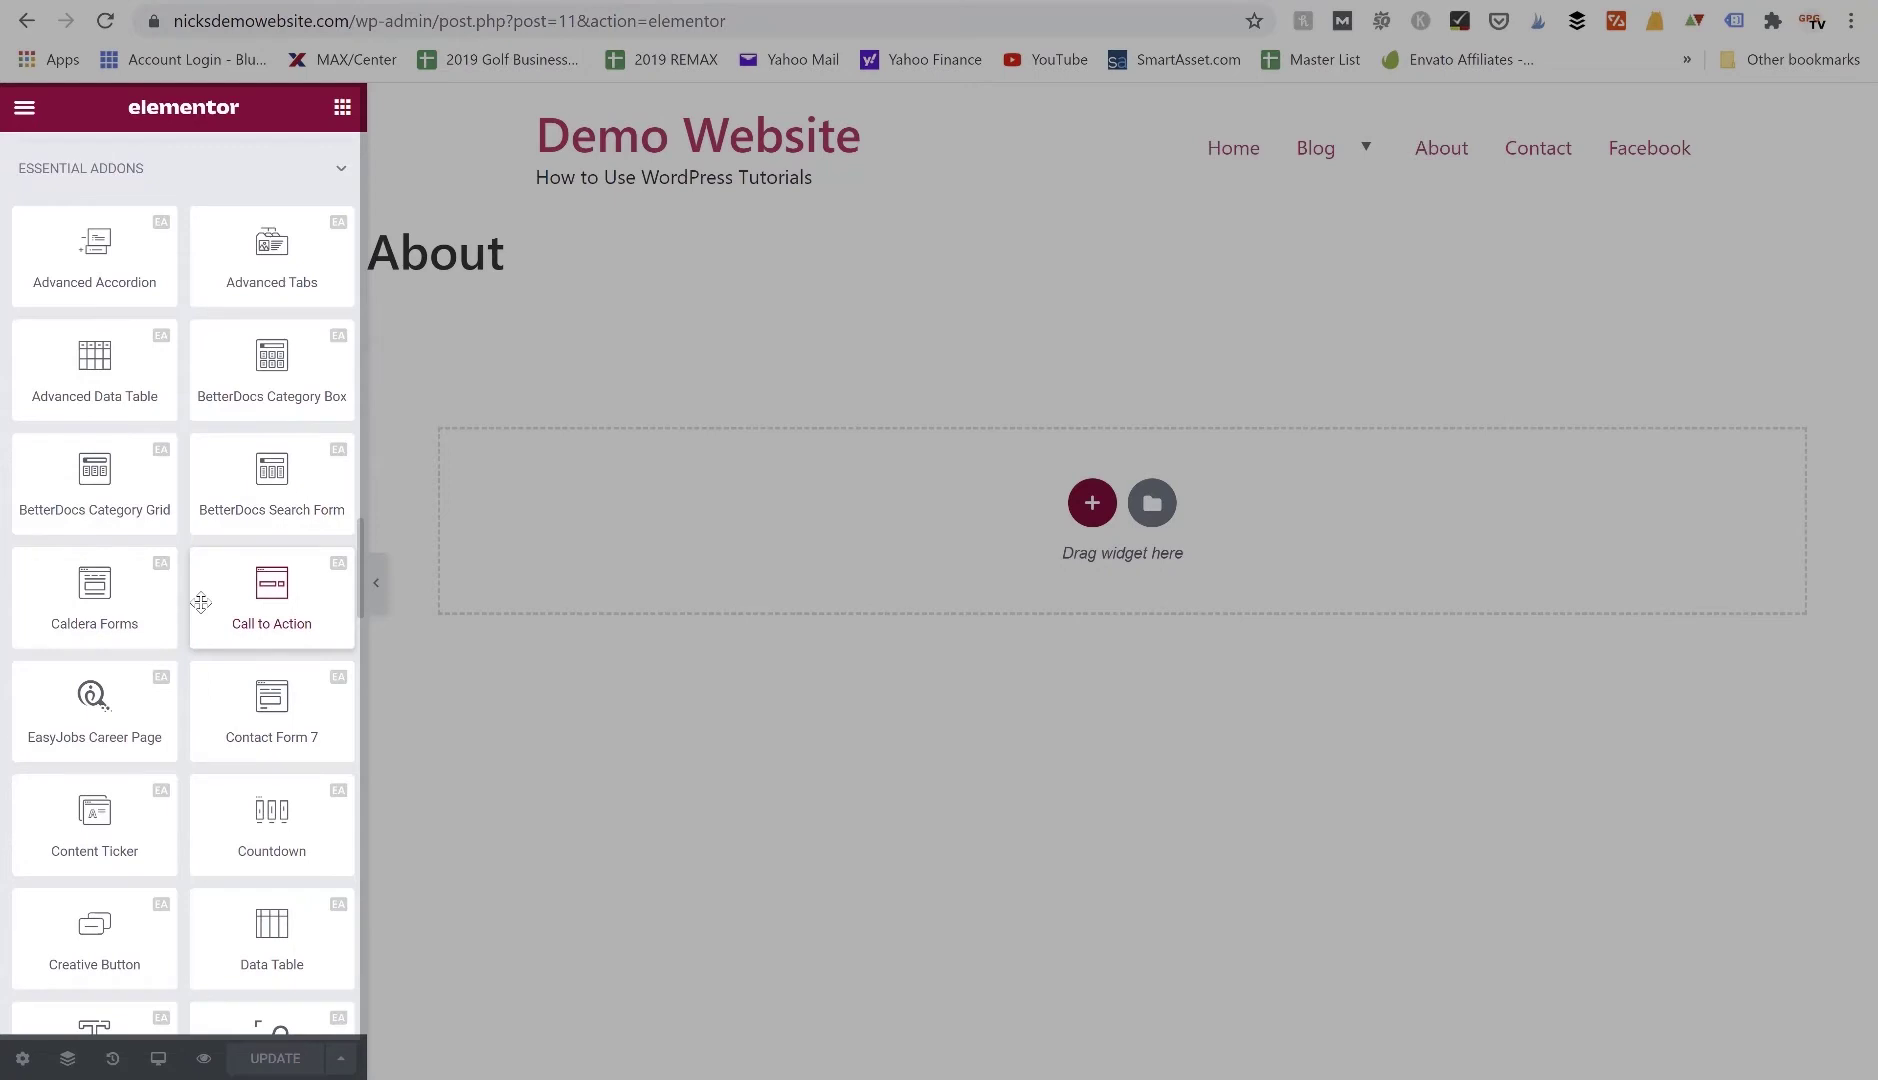
{"action": "scroll", "coordinate": [201, 601], "scroll_direction": "down", "scroll_amount": 1}
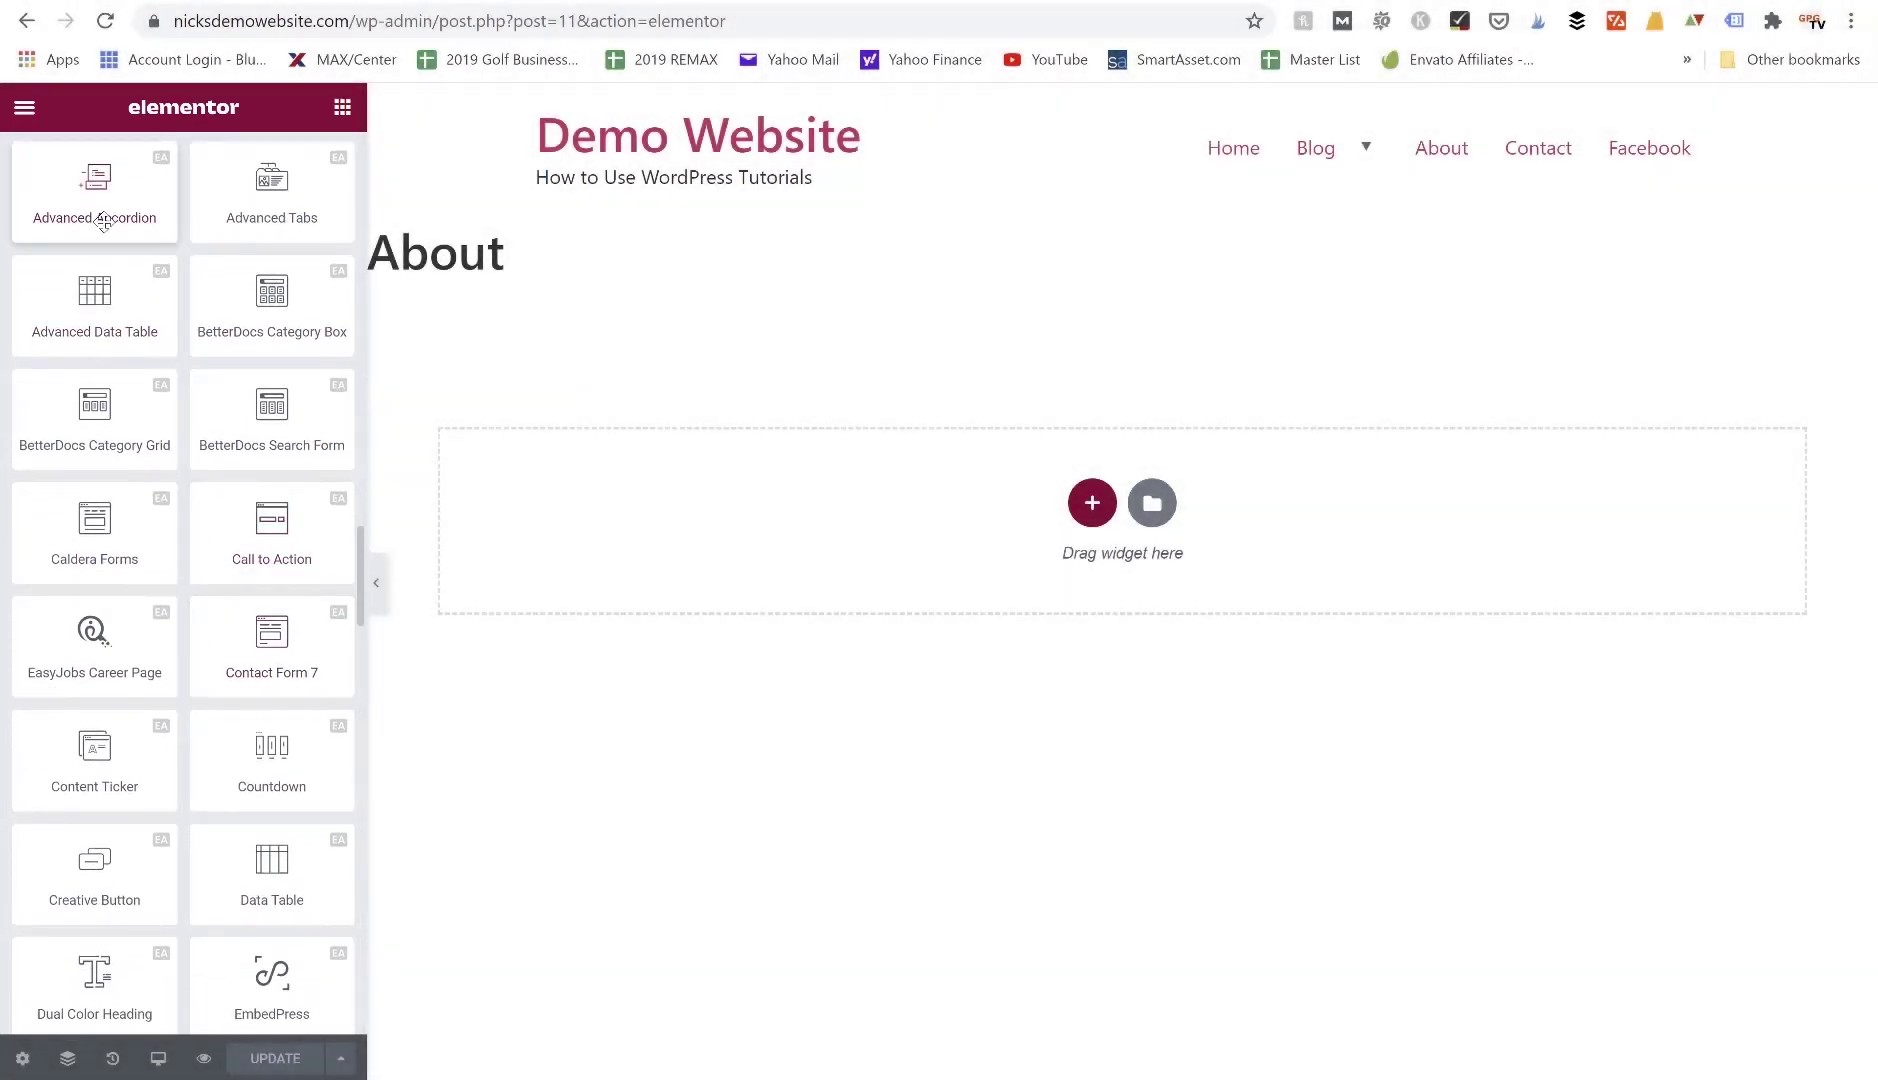
{"action": "left_click", "coordinate": [103, 220]}
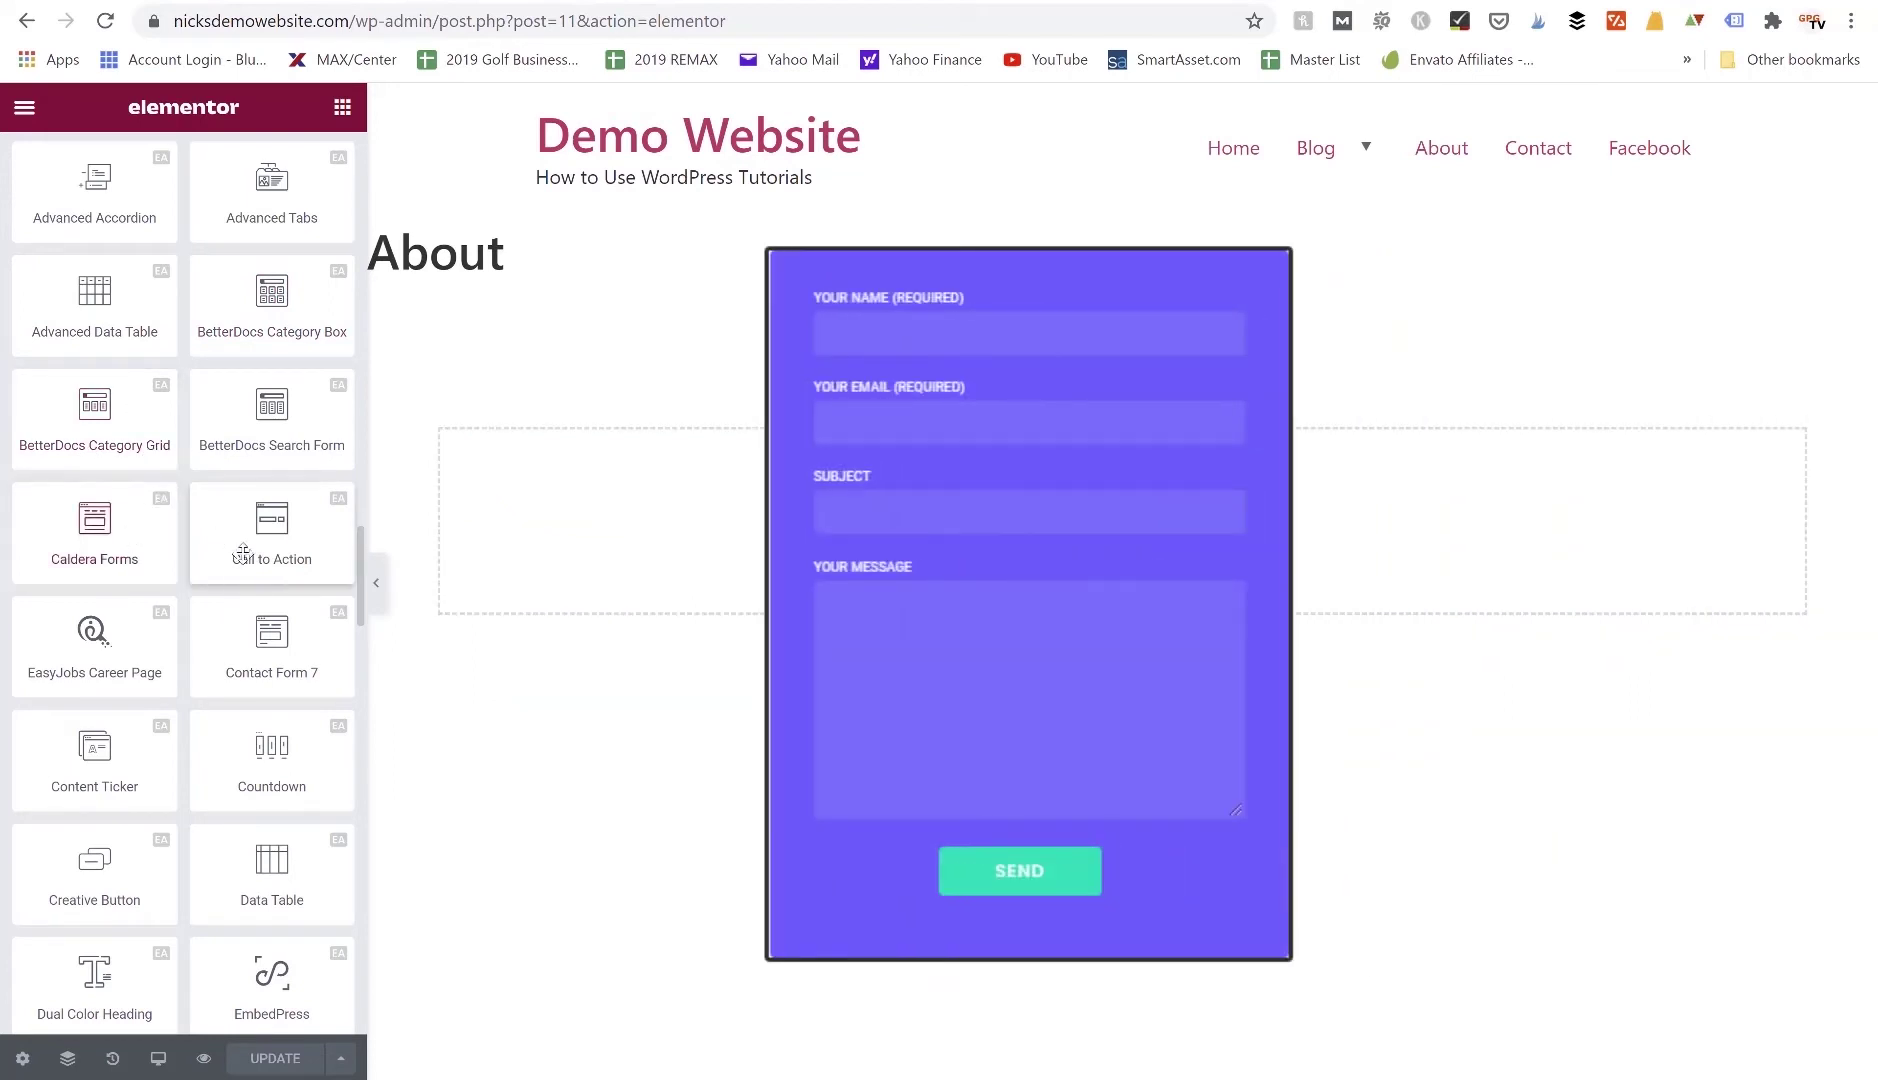
{"action": "scroll", "coordinate": [247, 553], "scroll_direction": "down", "scroll_amount": 4}
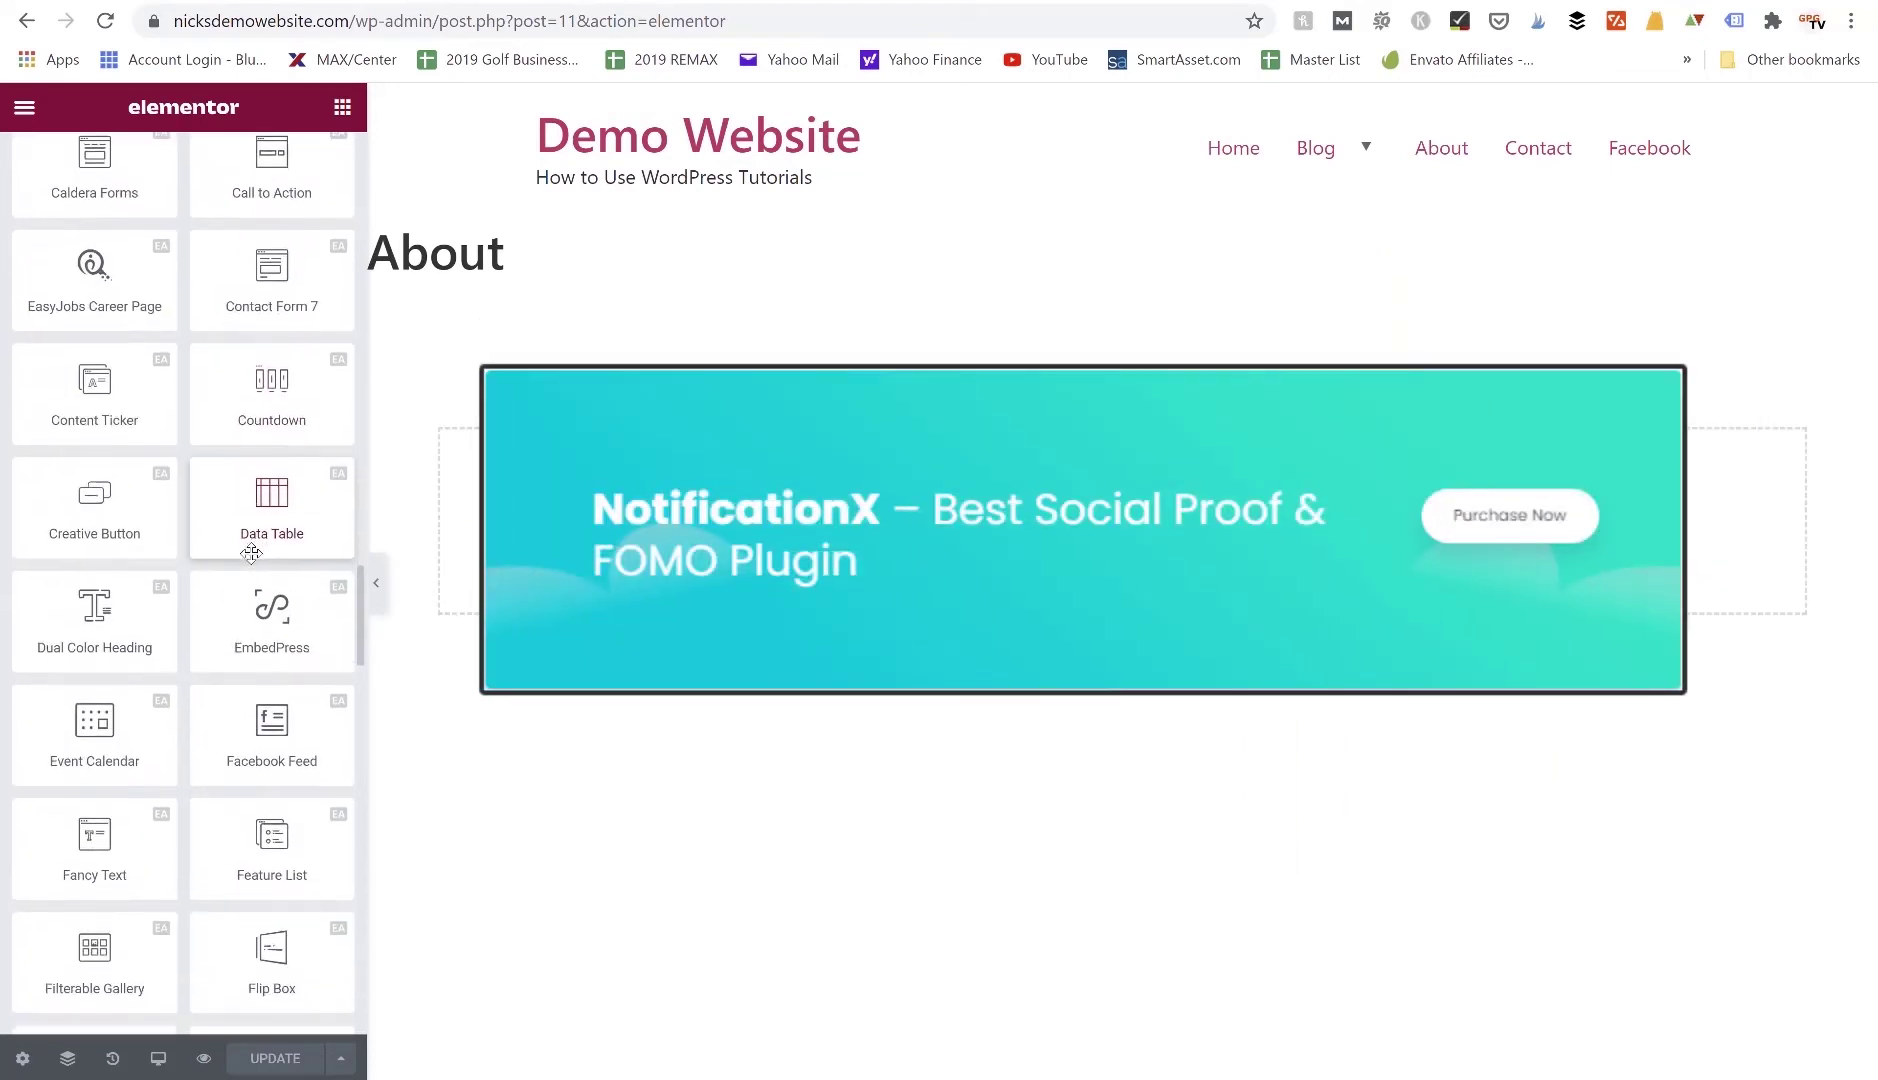
{"action": "scroll", "coordinate": [251, 553], "scroll_direction": "down", "scroll_amount": 1}
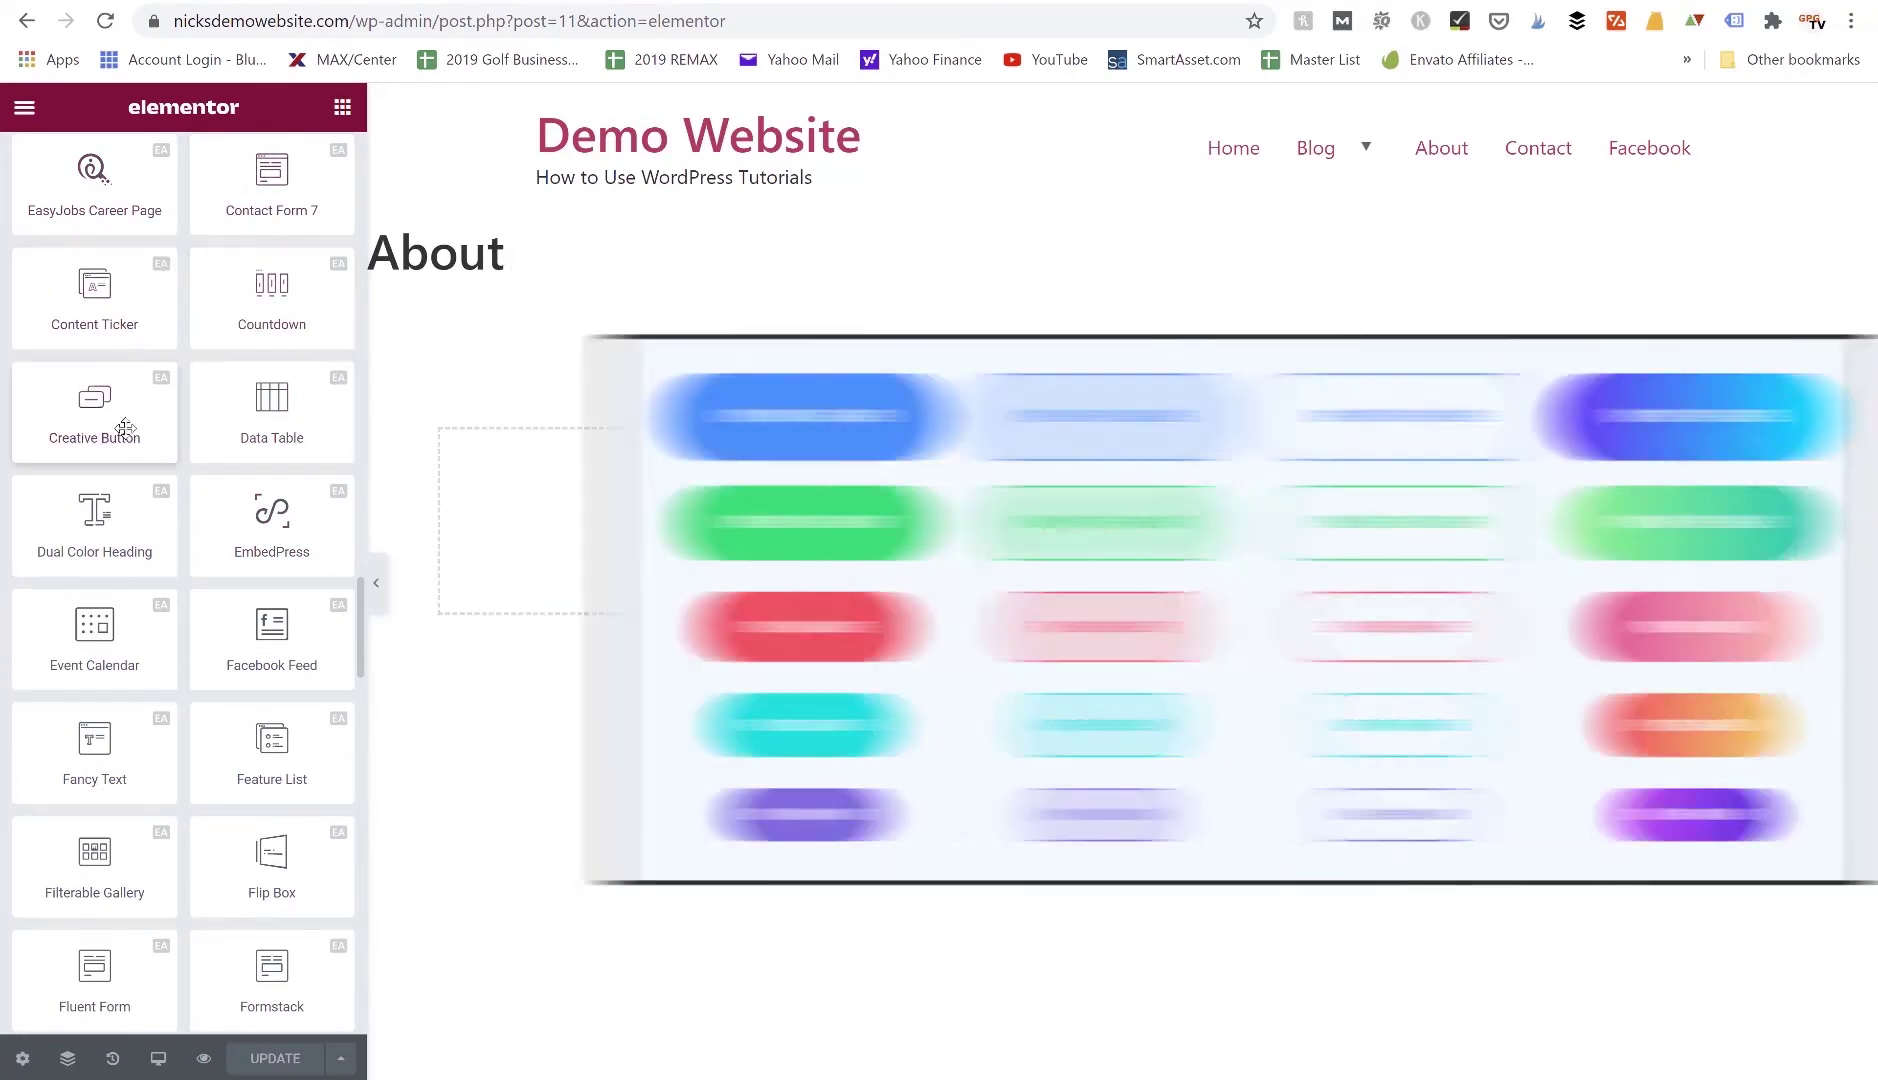
{"action": "scroll", "coordinate": [271, 400], "scroll_direction": "down", "scroll_amount": 3}
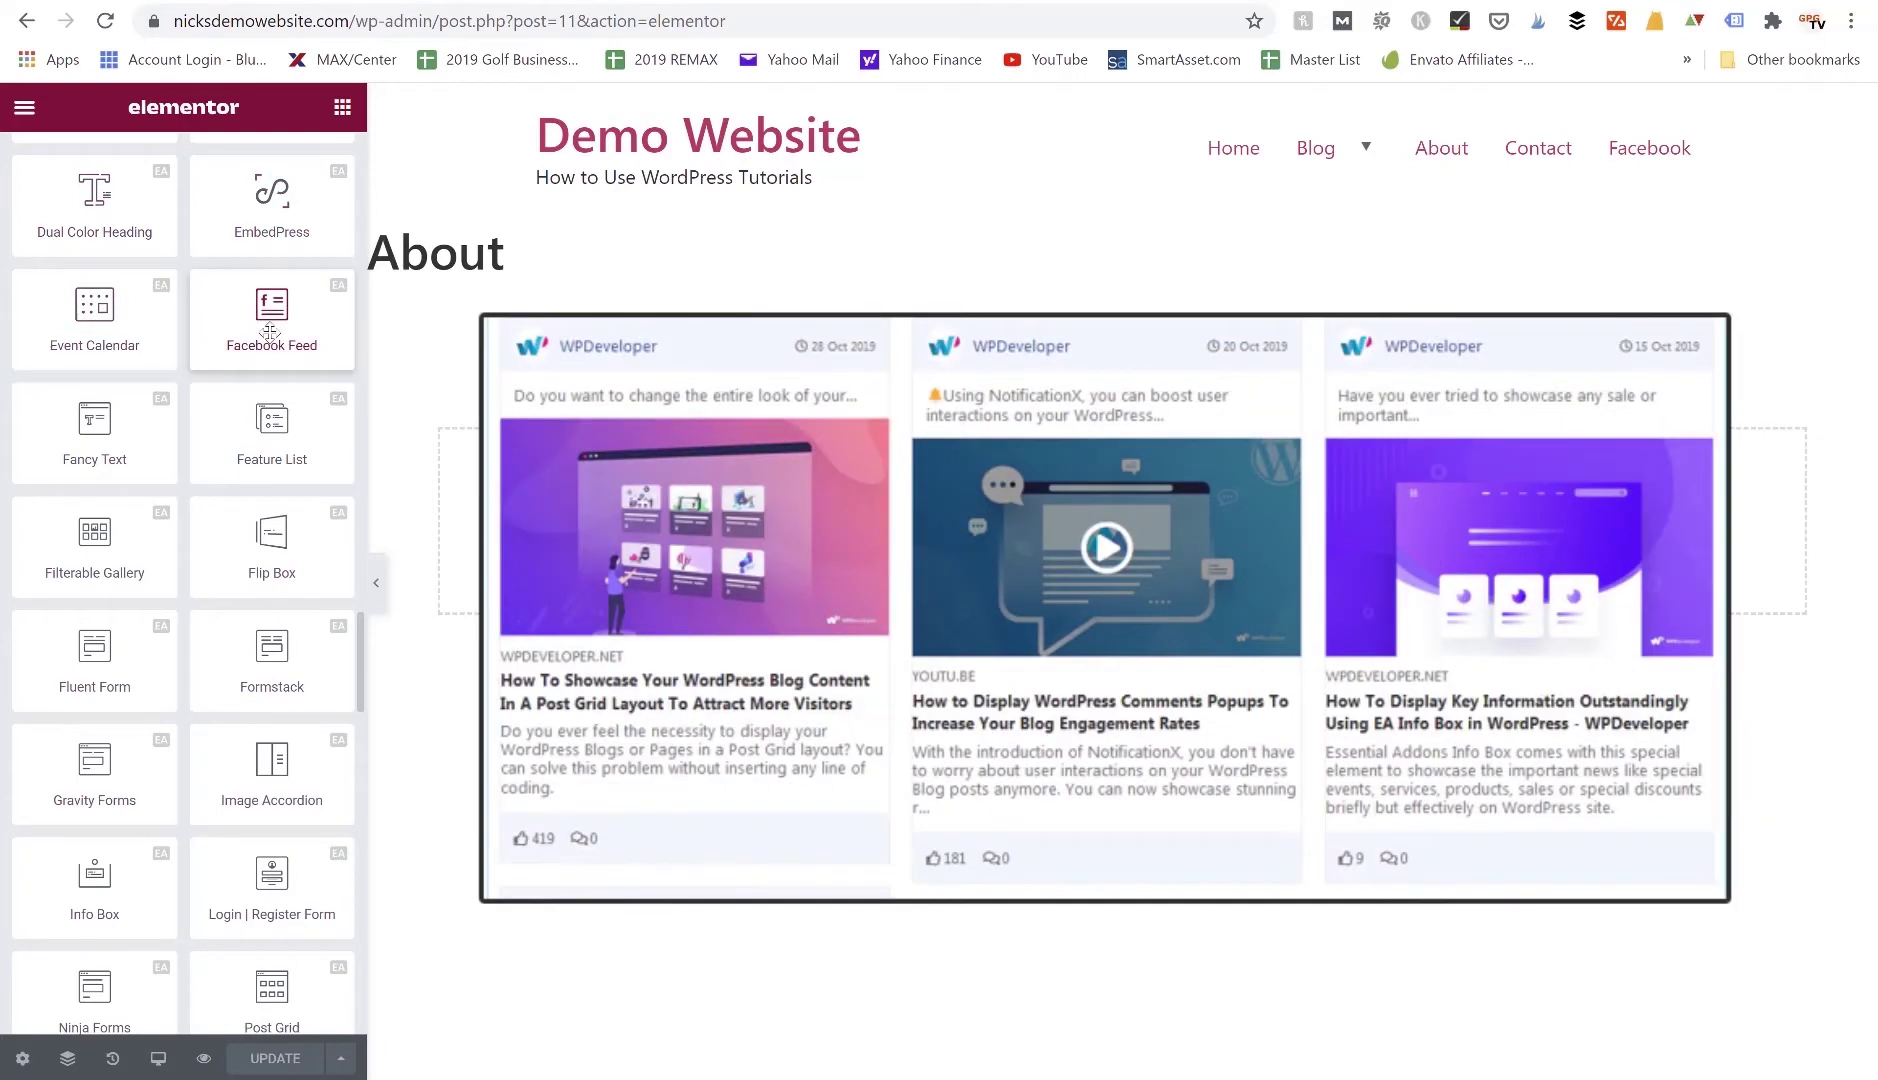
{"action": "scroll", "coordinate": [270, 333], "scroll_direction": "down", "scroll_amount": 2}
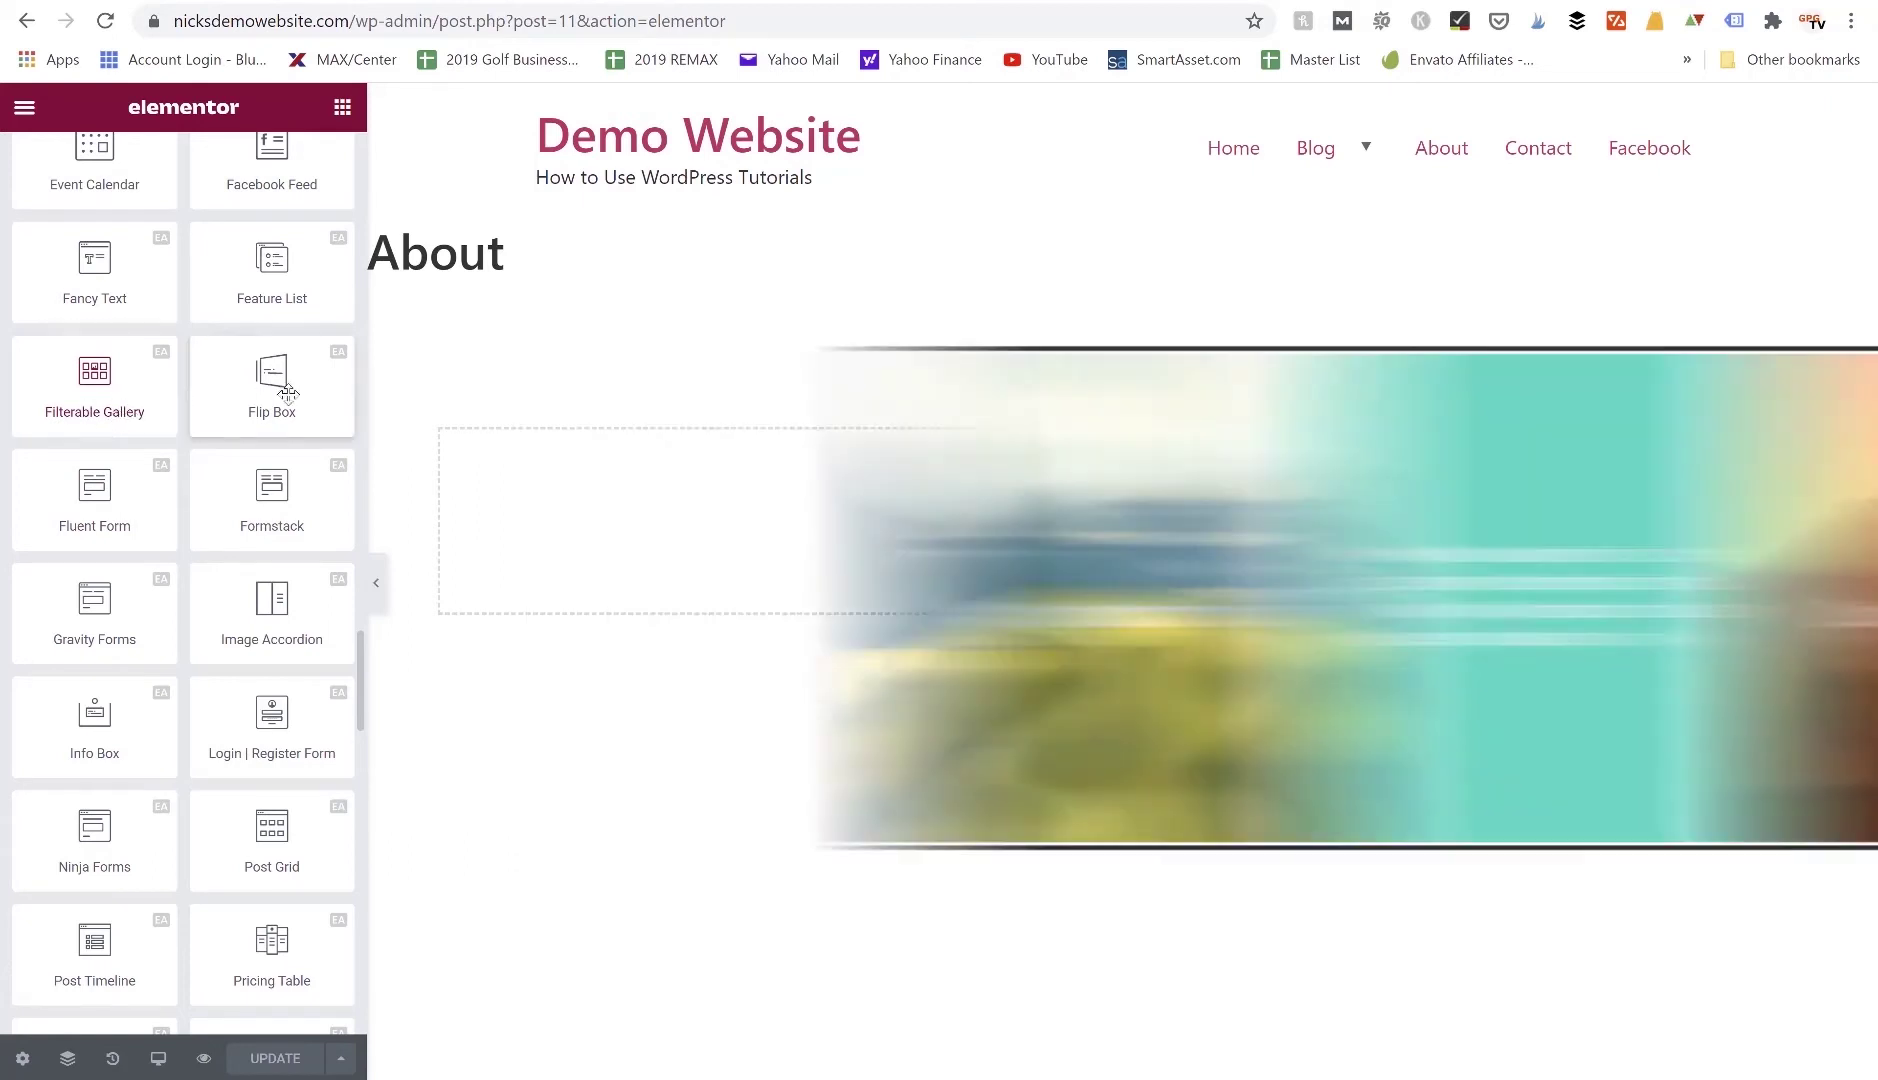
{"action": "scroll", "coordinate": [290, 401], "scroll_direction": "down", "scroll_amount": 3}
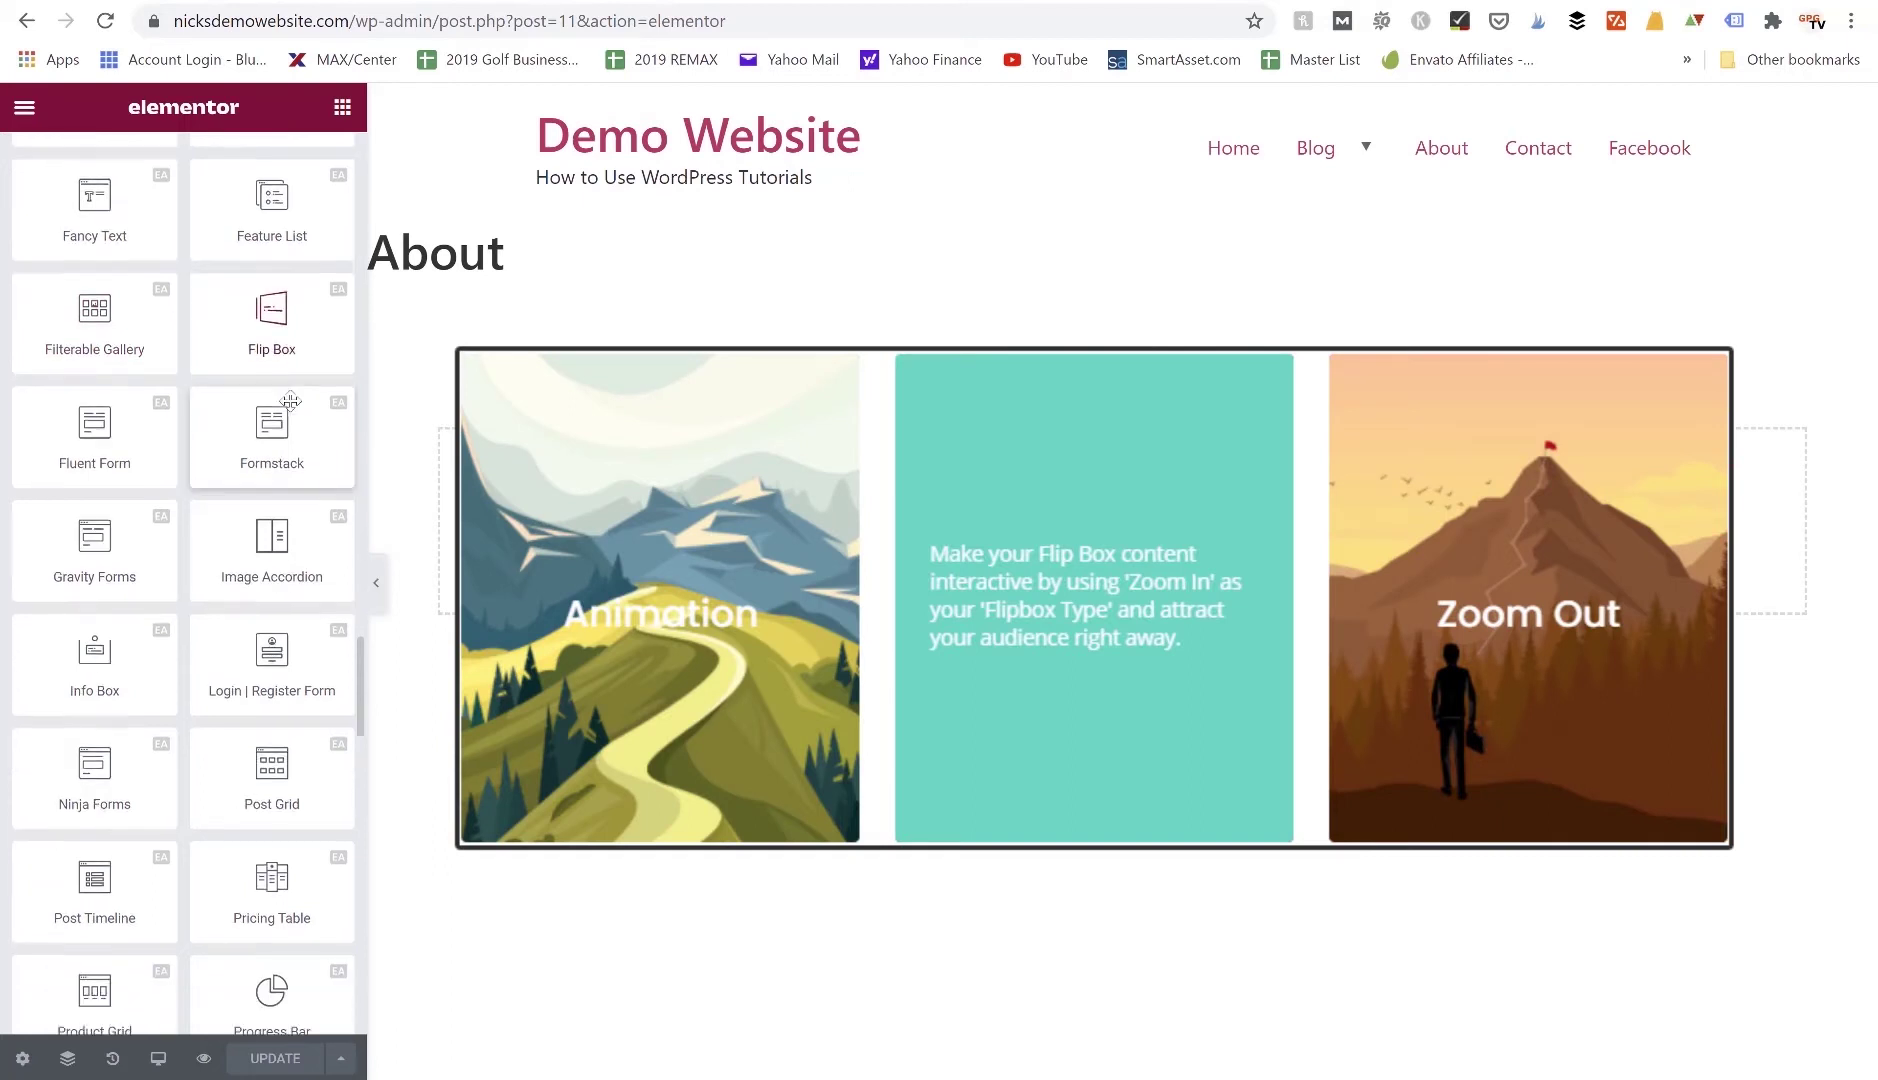
{"action": "scroll", "coordinate": [290, 401], "scroll_direction": "down", "scroll_amount": 1}
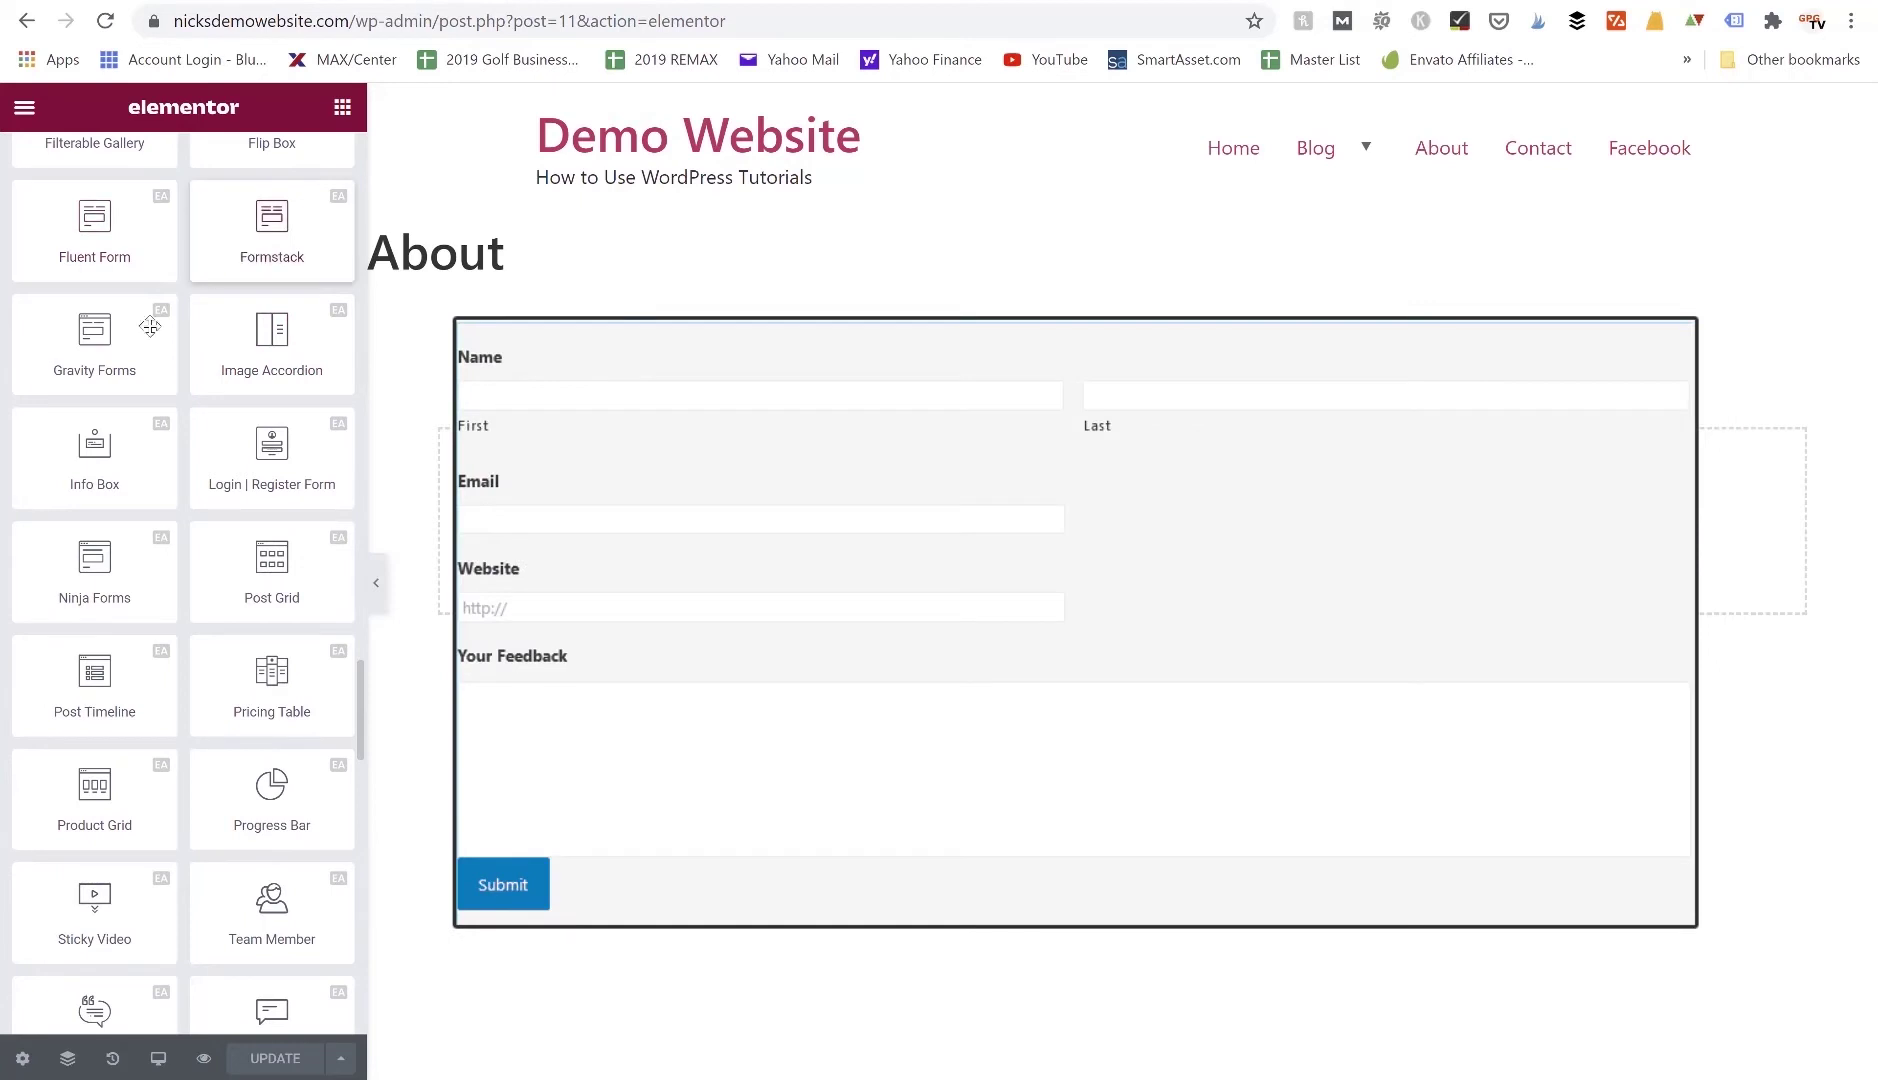
{"action": "scroll", "coordinate": [139, 337], "scroll_direction": "down", "scroll_amount": 1}
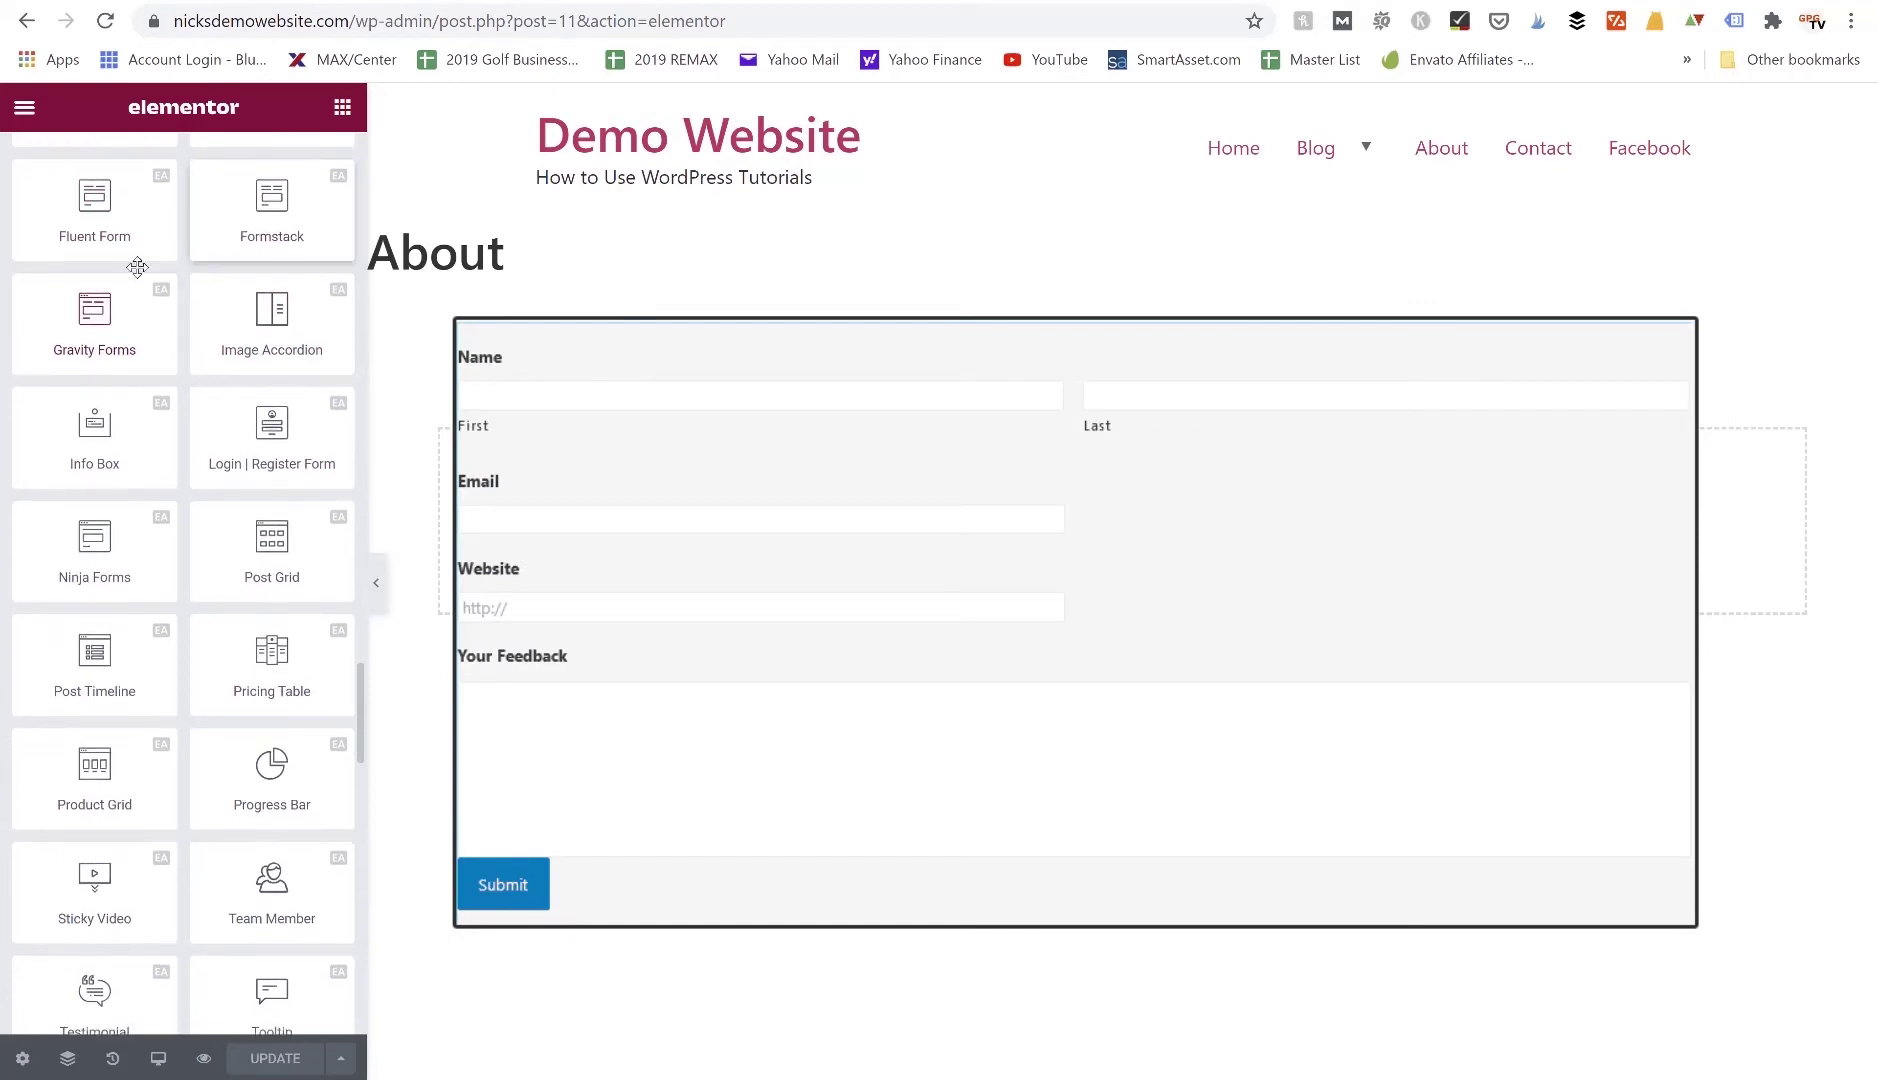
{"action": "scroll", "coordinate": [111, 240], "scroll_direction": "down", "scroll_amount": 1}
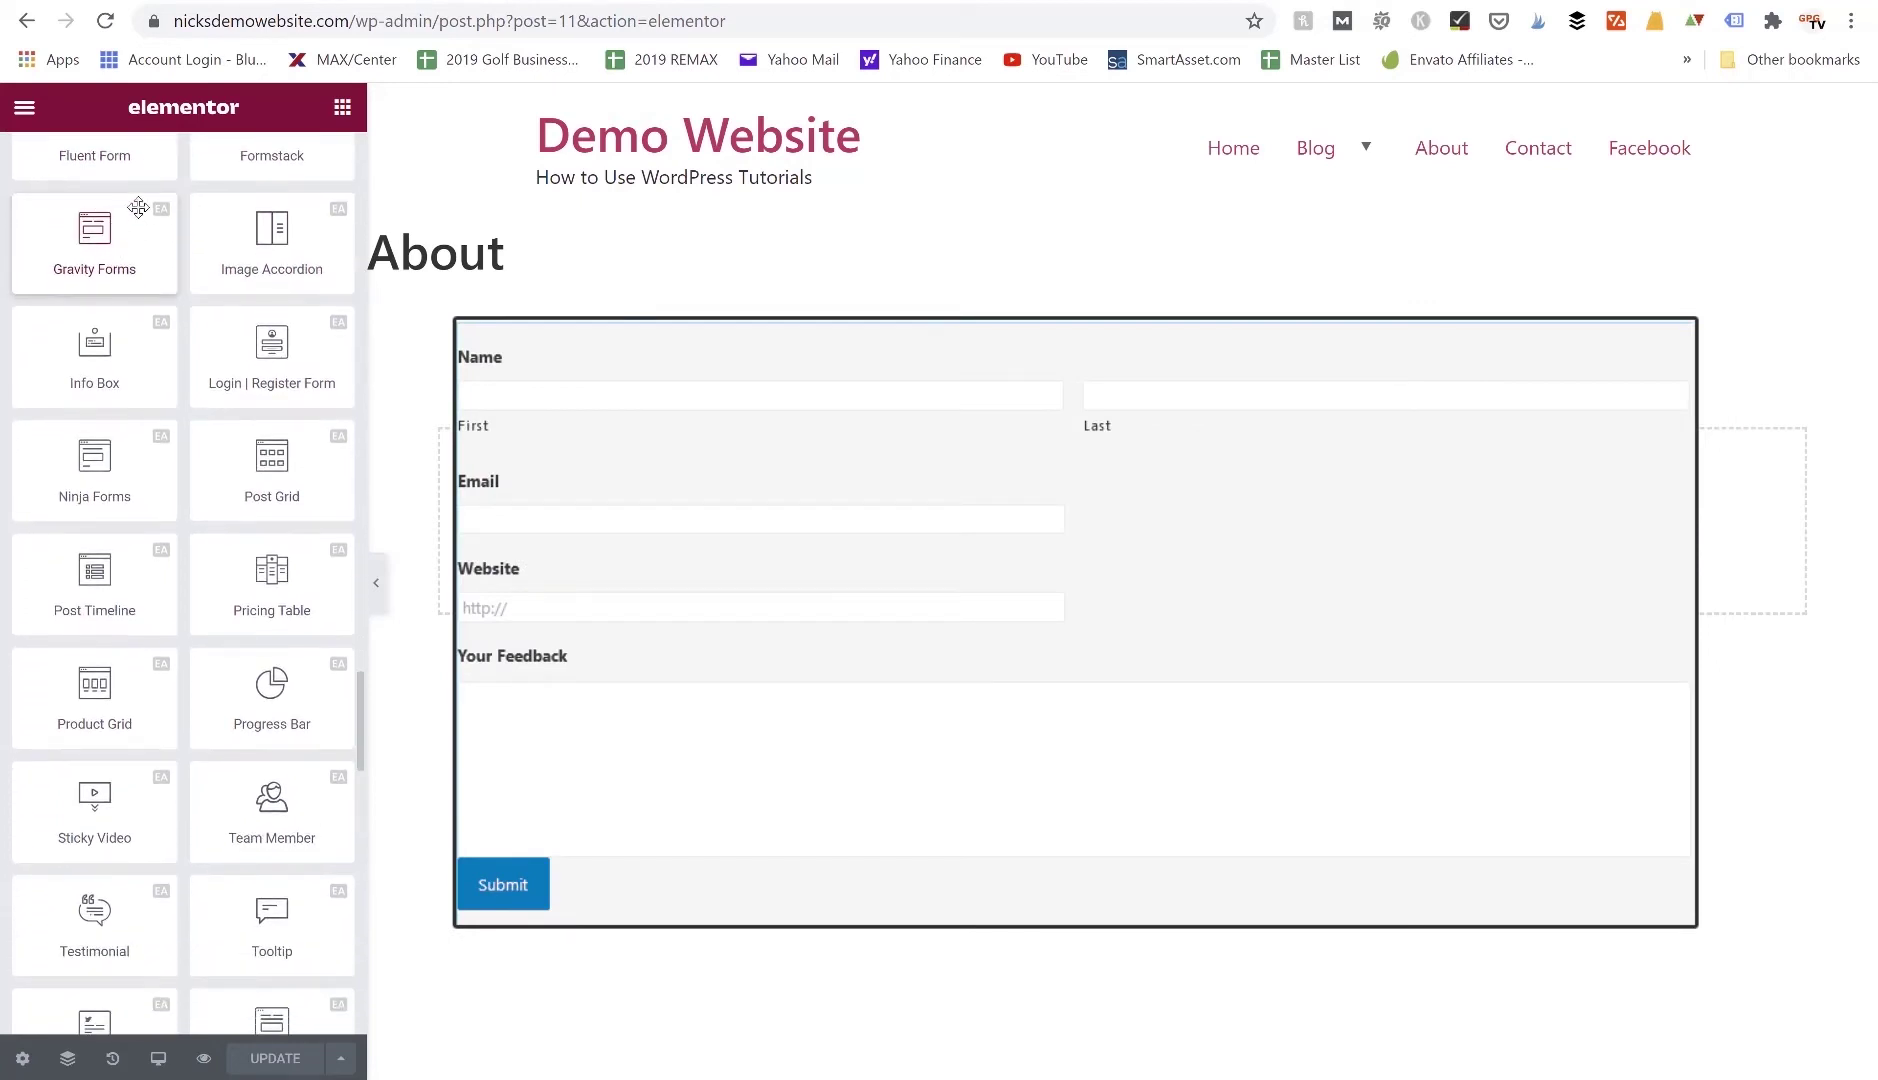
{"action": "scroll", "coordinate": [127, 218], "scroll_direction": "down", "scroll_amount": 1}
{"action": "scroll", "coordinate": [127, 218], "scroll_direction": "up", "scroll_amount": 1}
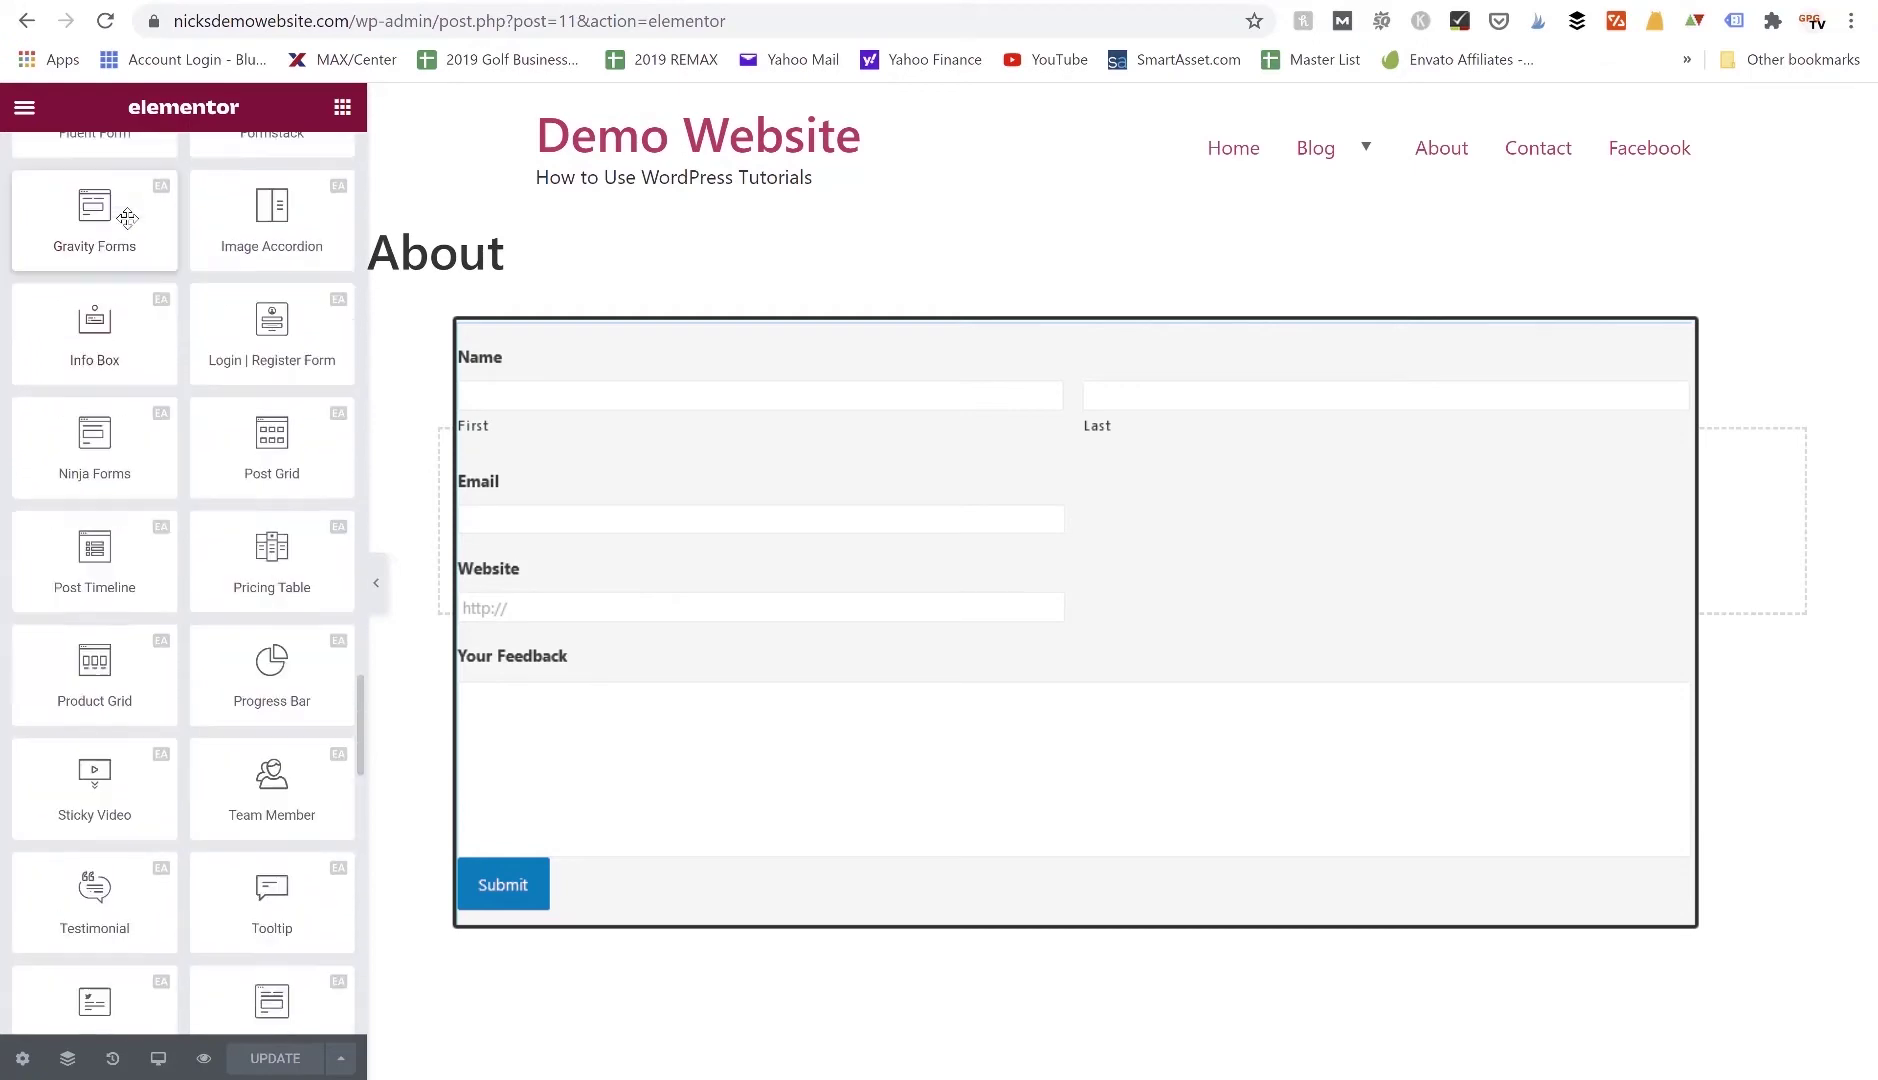
{"action": "scroll", "coordinate": [221, 253], "scroll_direction": "down", "scroll_amount": 1}
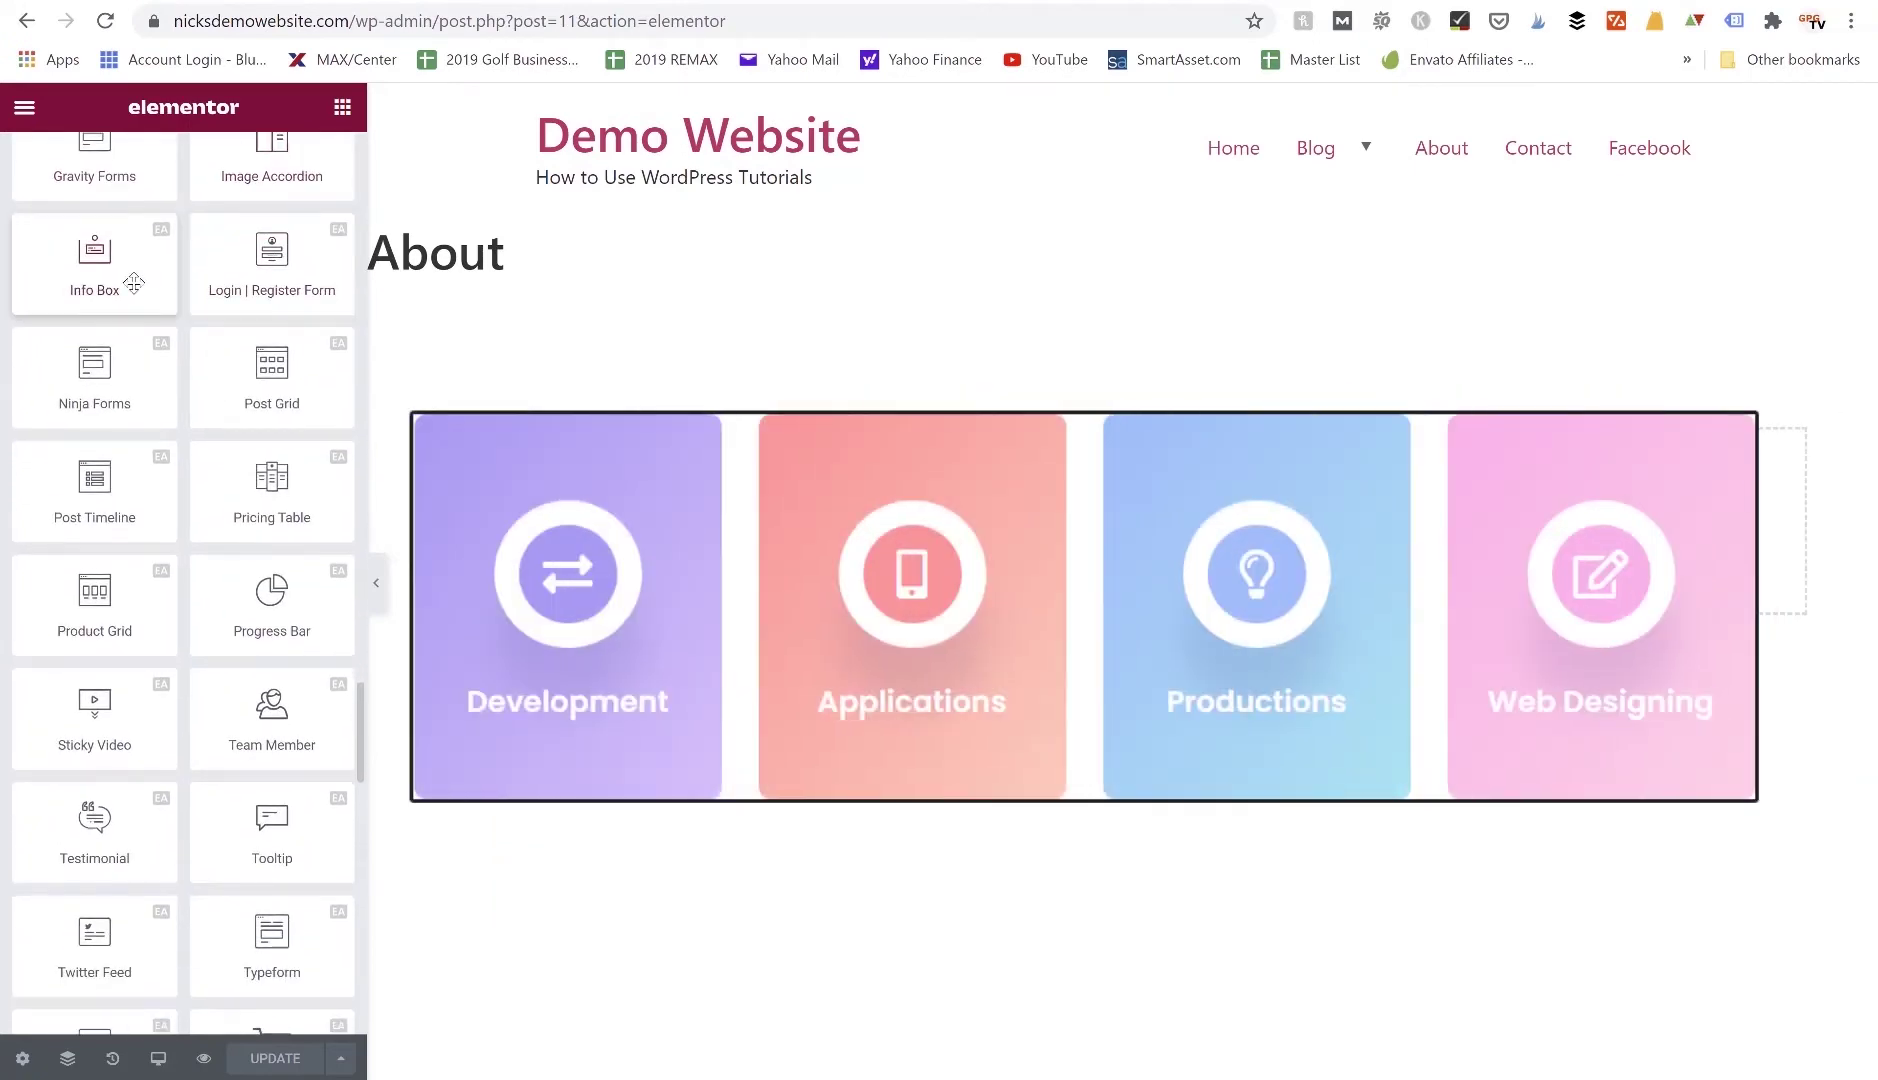
{"action": "scroll", "coordinate": [252, 290], "scroll_direction": "down", "scroll_amount": 2}
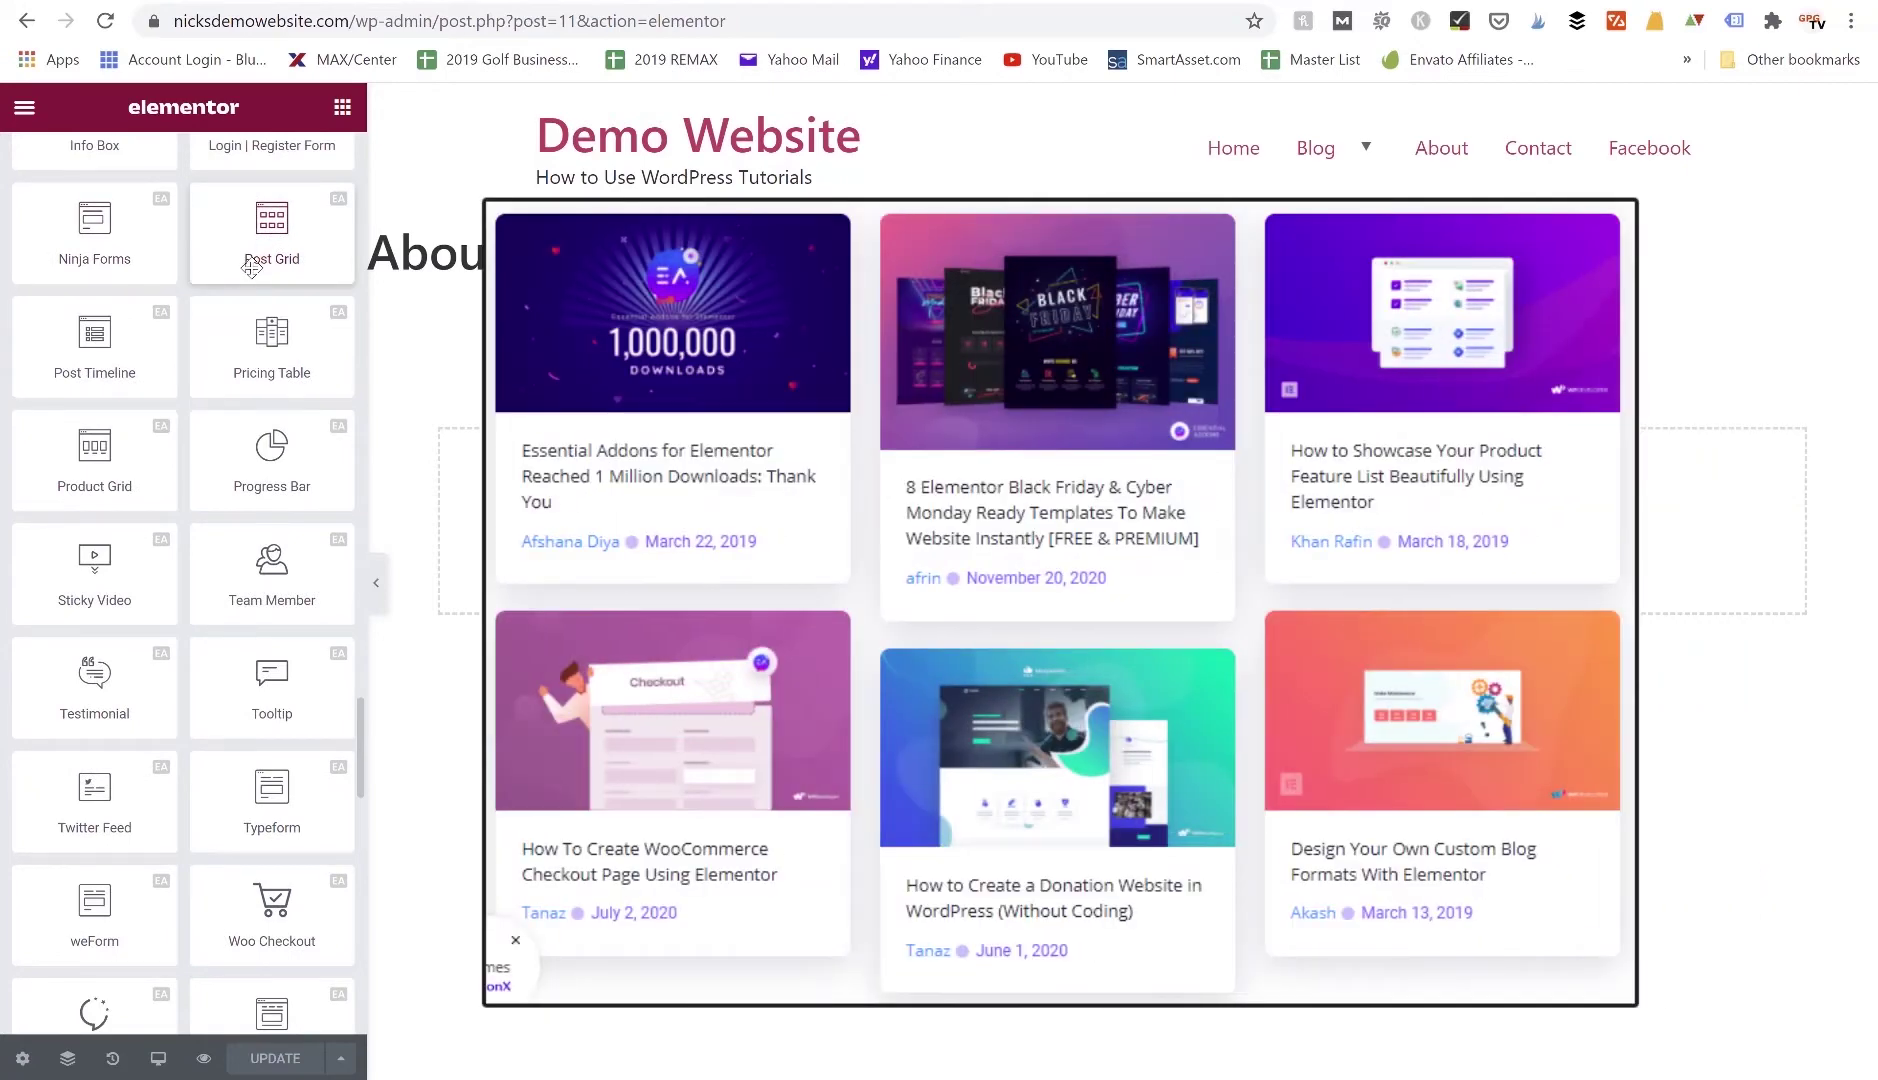
{"action": "scroll", "coordinate": [251, 265], "scroll_direction": "down", "scroll_amount": 1}
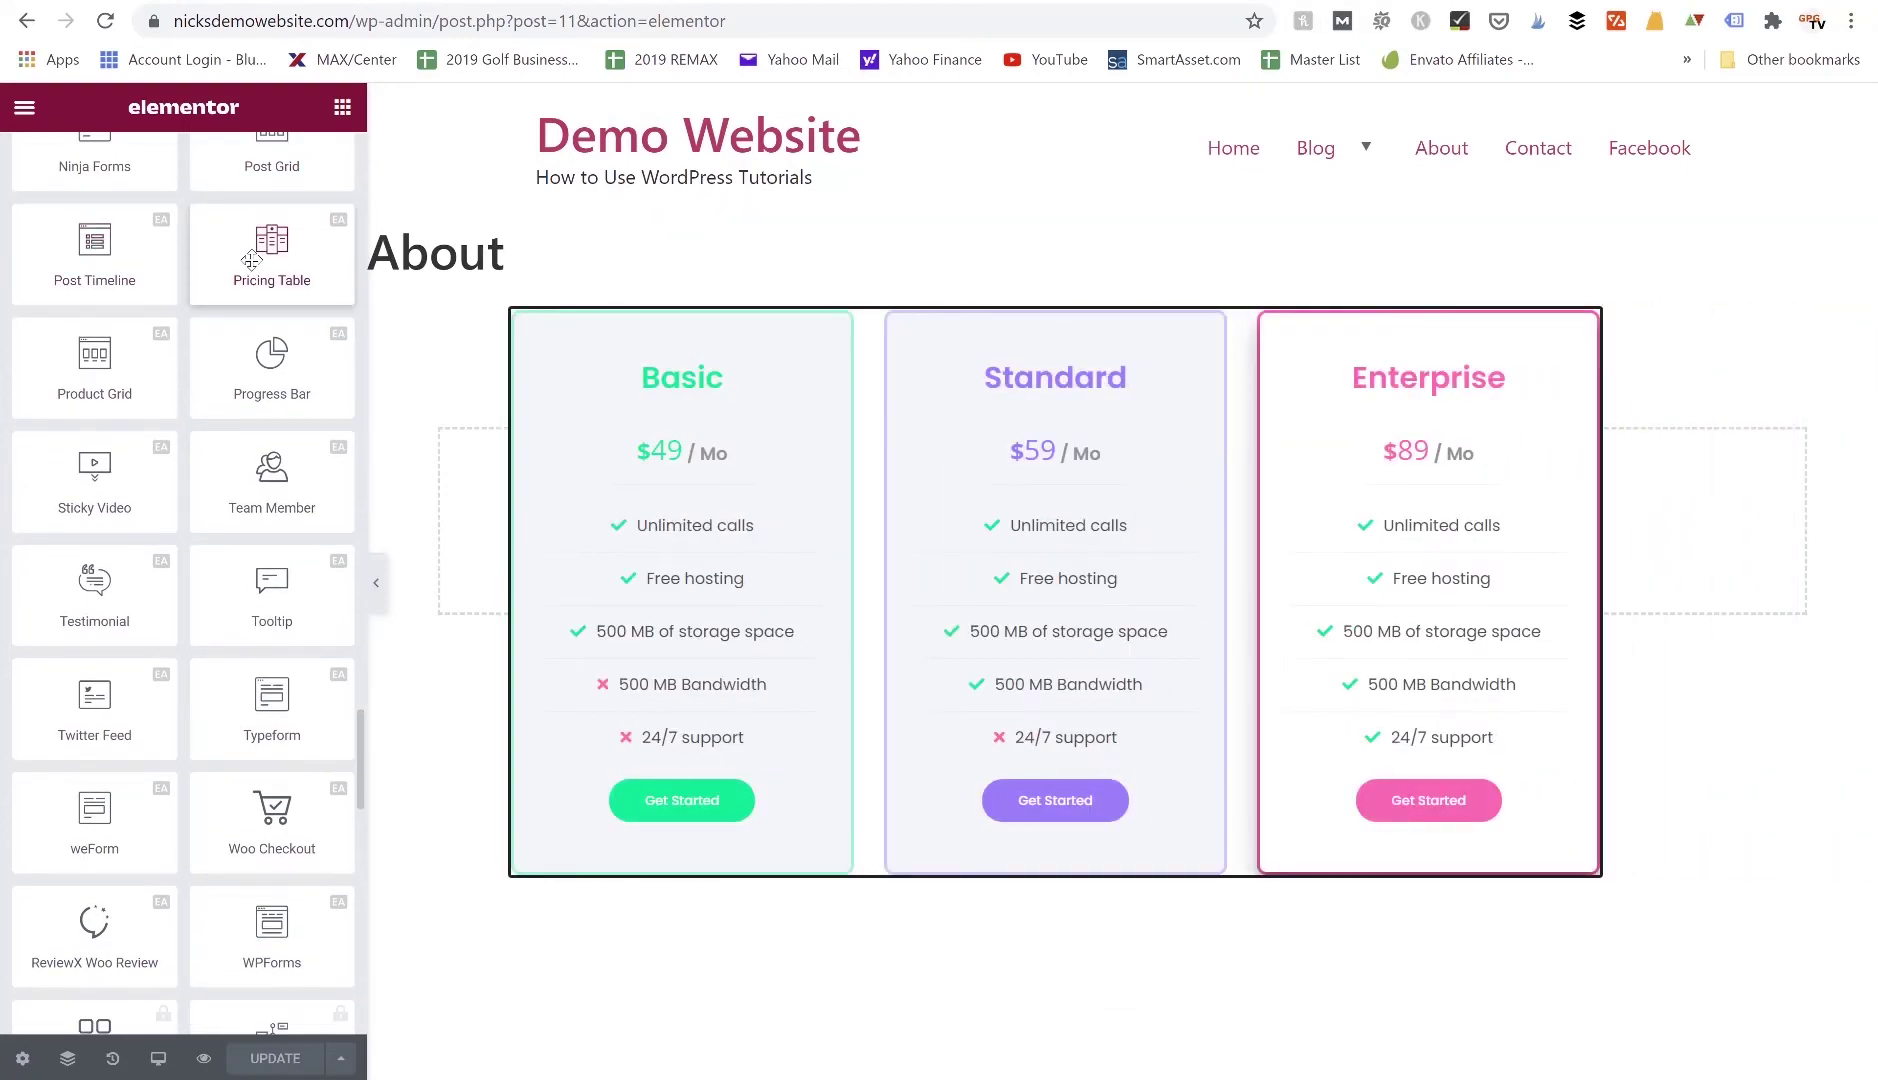
{"action": "scroll", "coordinate": [110, 290], "scroll_direction": "down", "scroll_amount": 1}
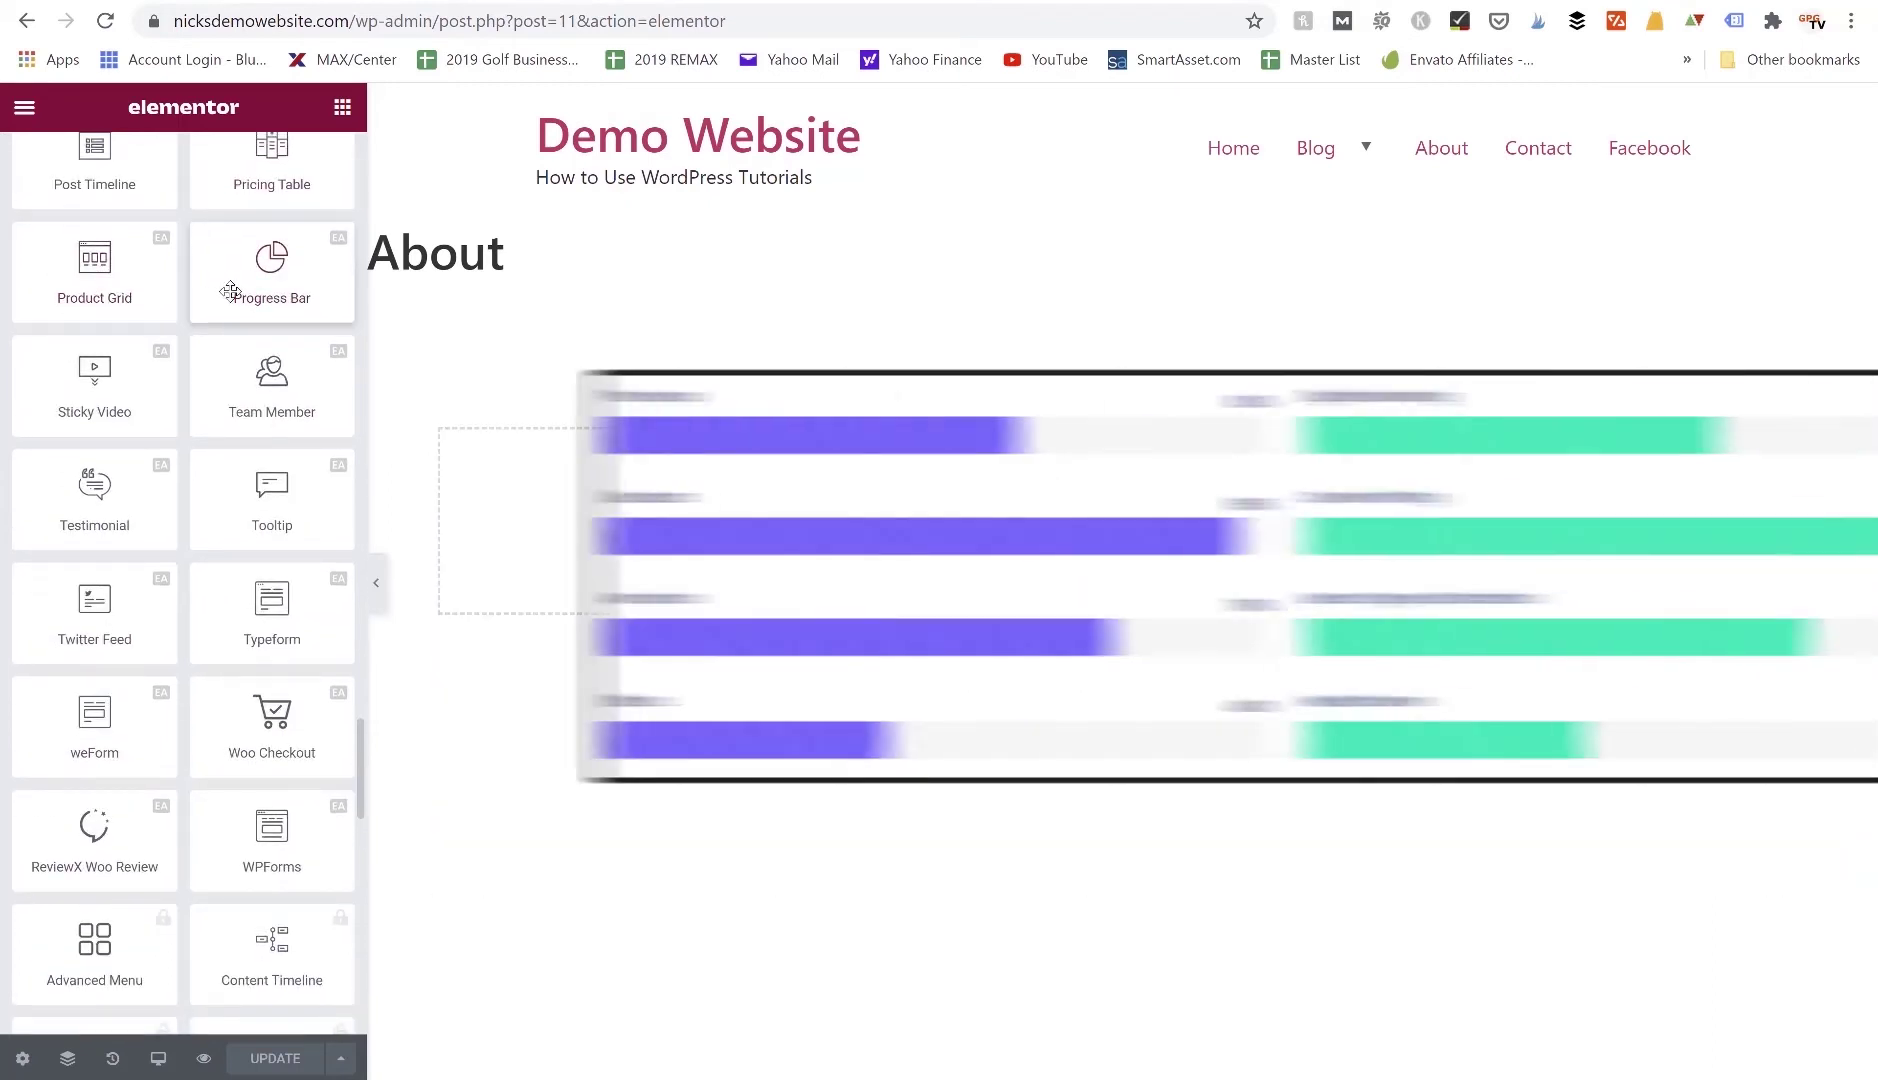
{"action": "scroll", "coordinate": [228, 288], "scroll_direction": "down", "scroll_amount": 1}
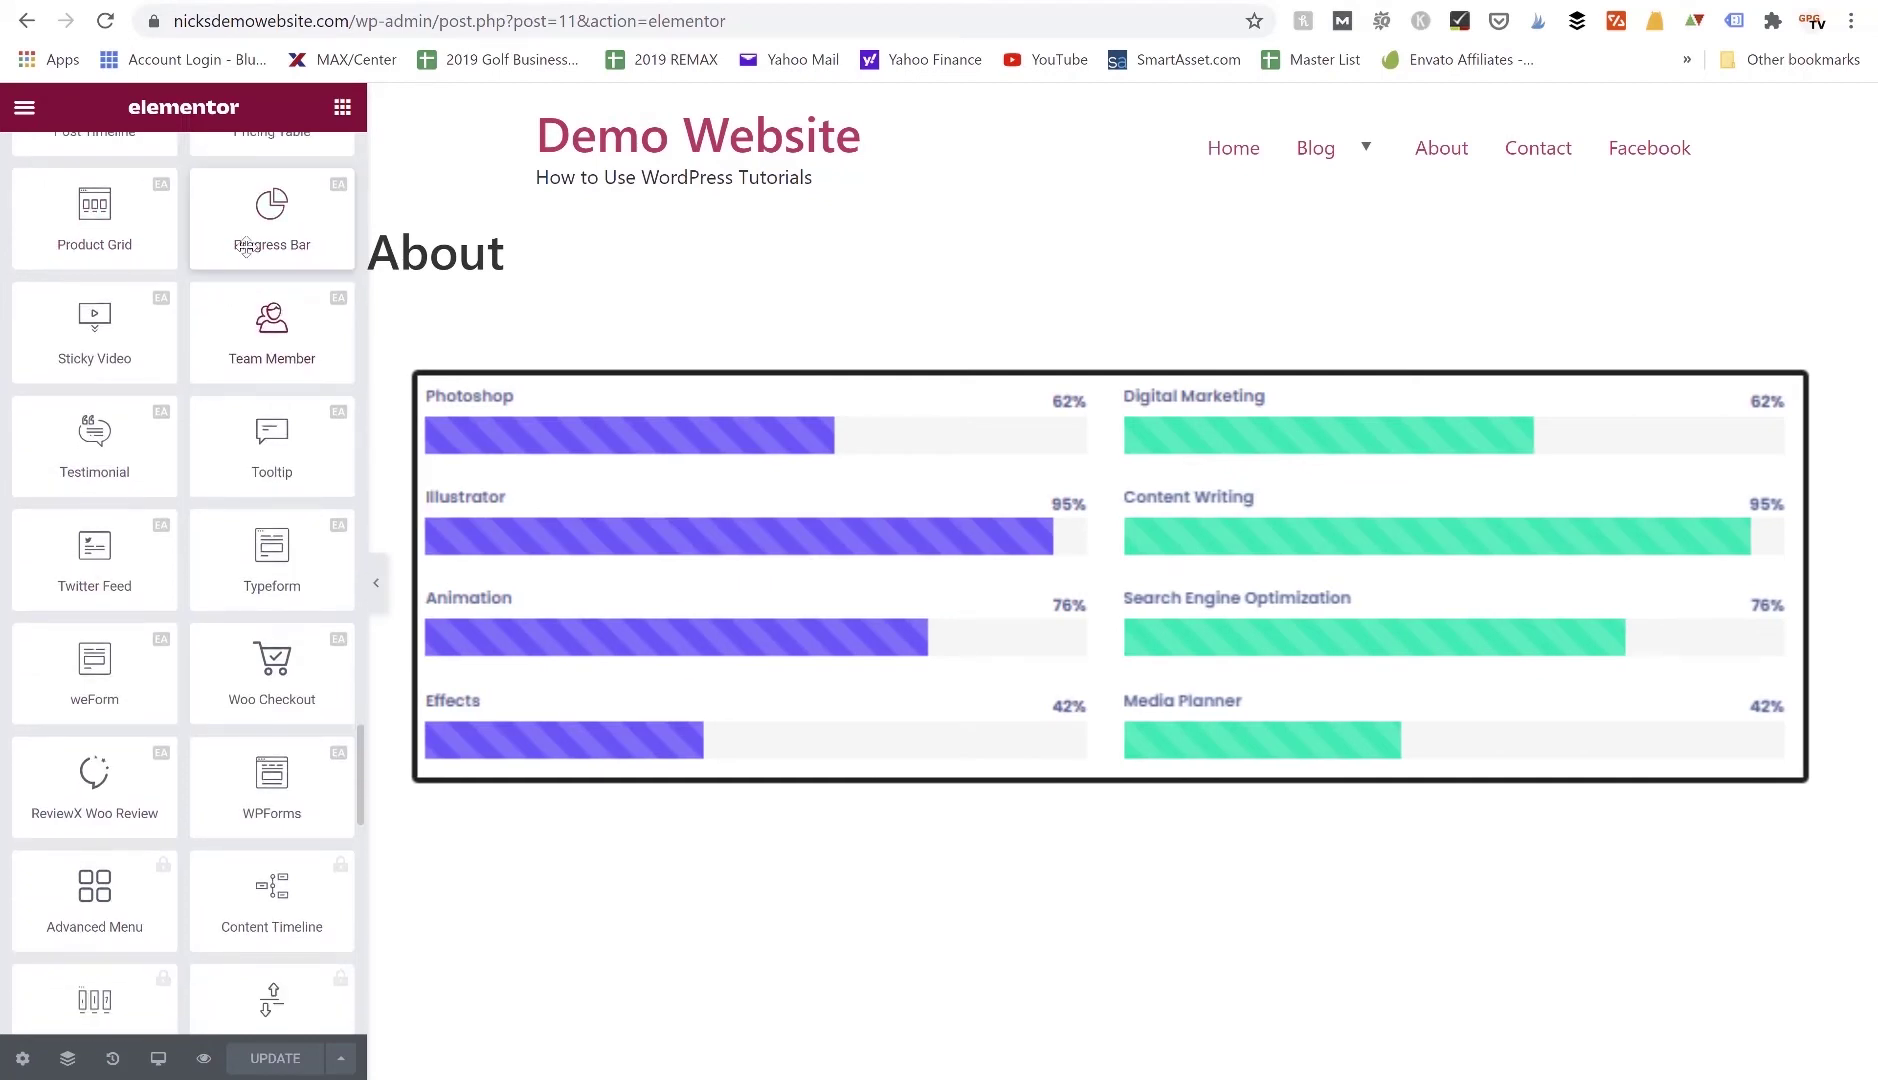
{"action": "scroll", "coordinate": [246, 248], "scroll_direction": "down", "scroll_amount": 1}
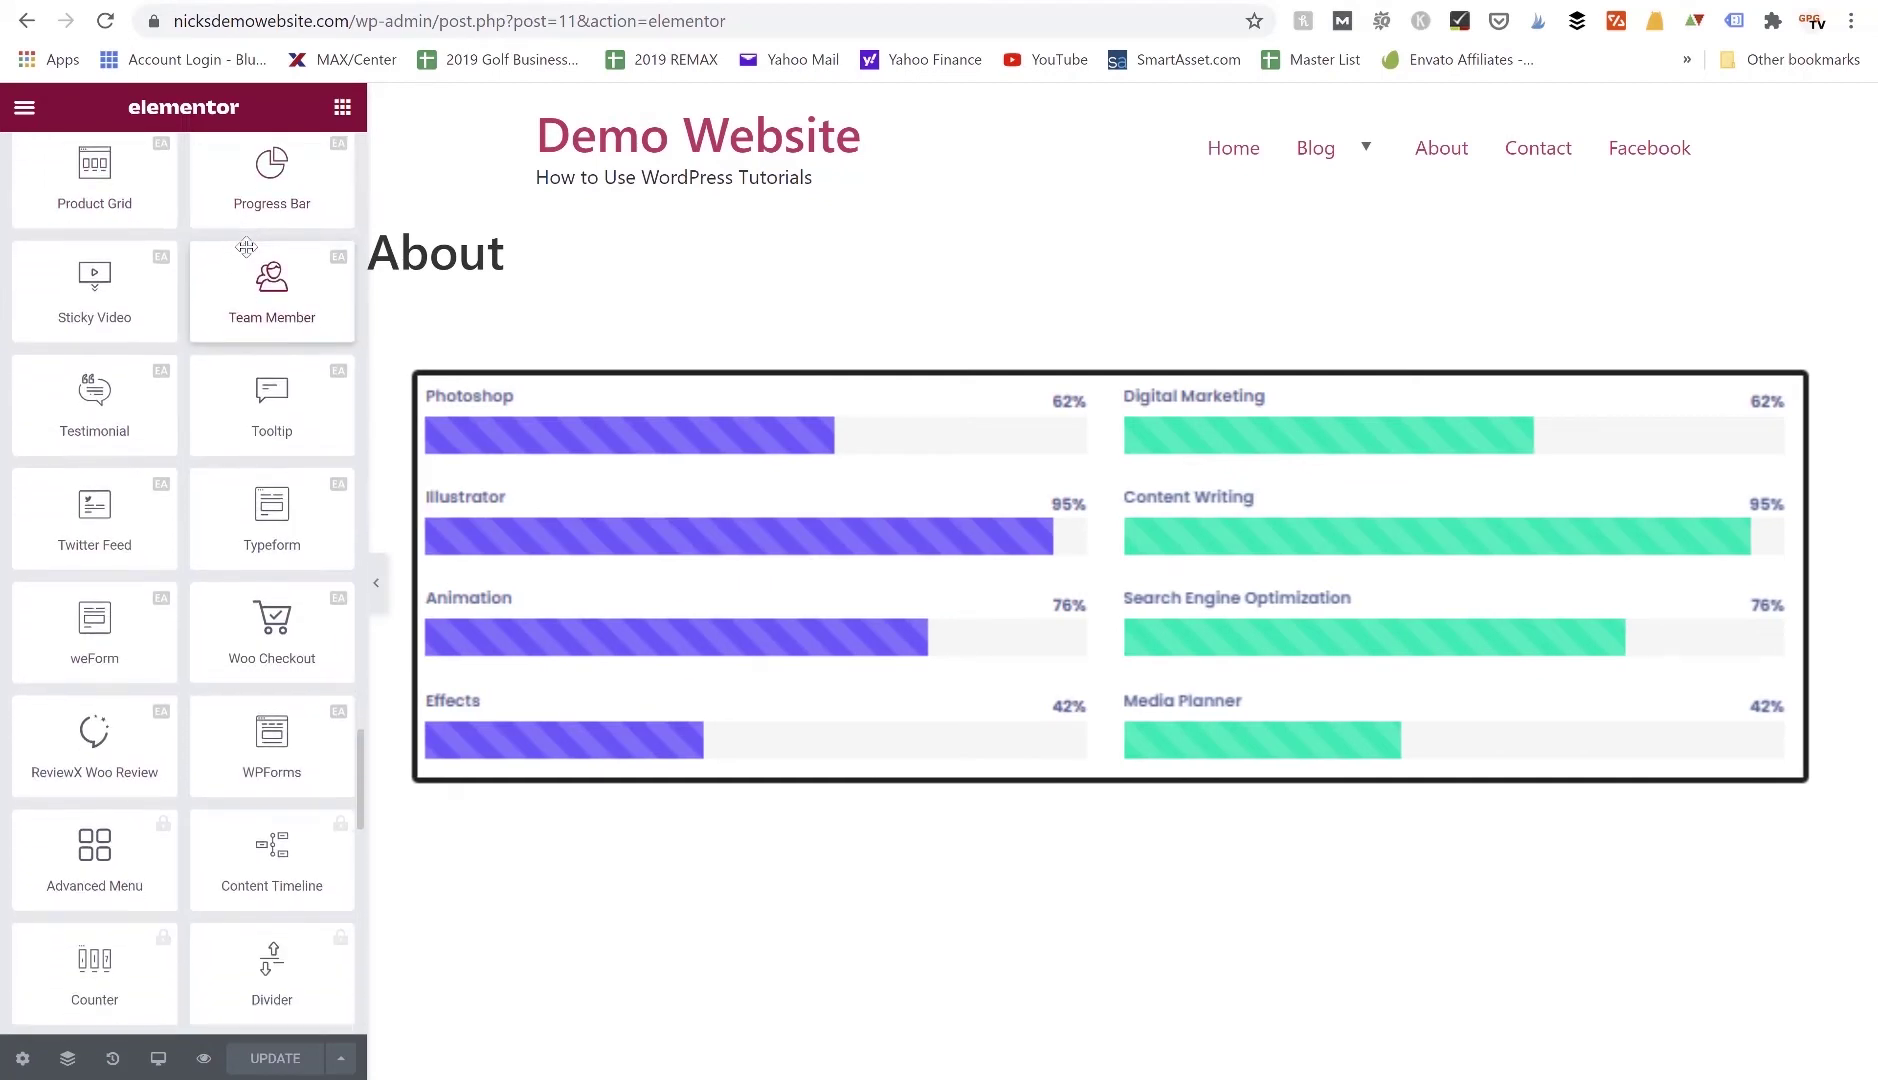
{"action": "scroll", "coordinate": [246, 247], "scroll_direction": "down", "scroll_amount": 1}
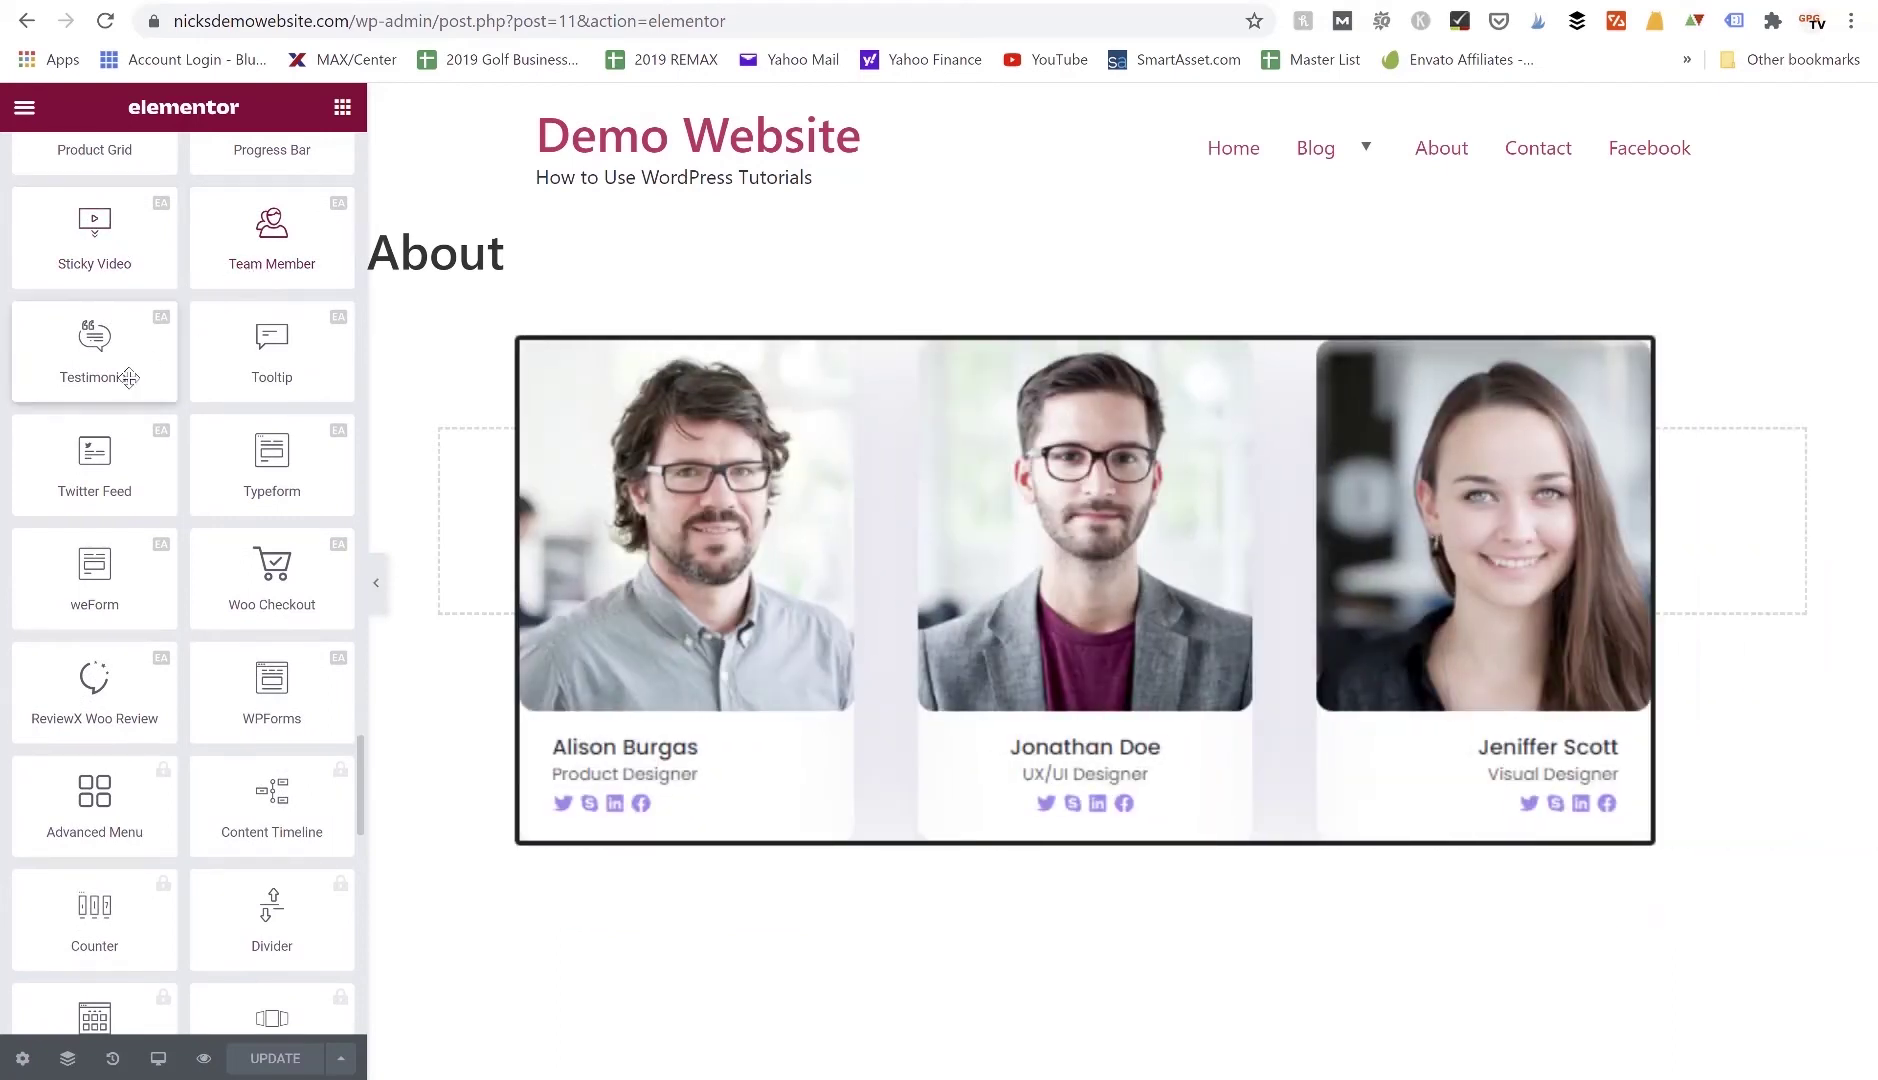
{"action": "scroll", "coordinate": [129, 378], "scroll_direction": "down", "scroll_amount": 1}
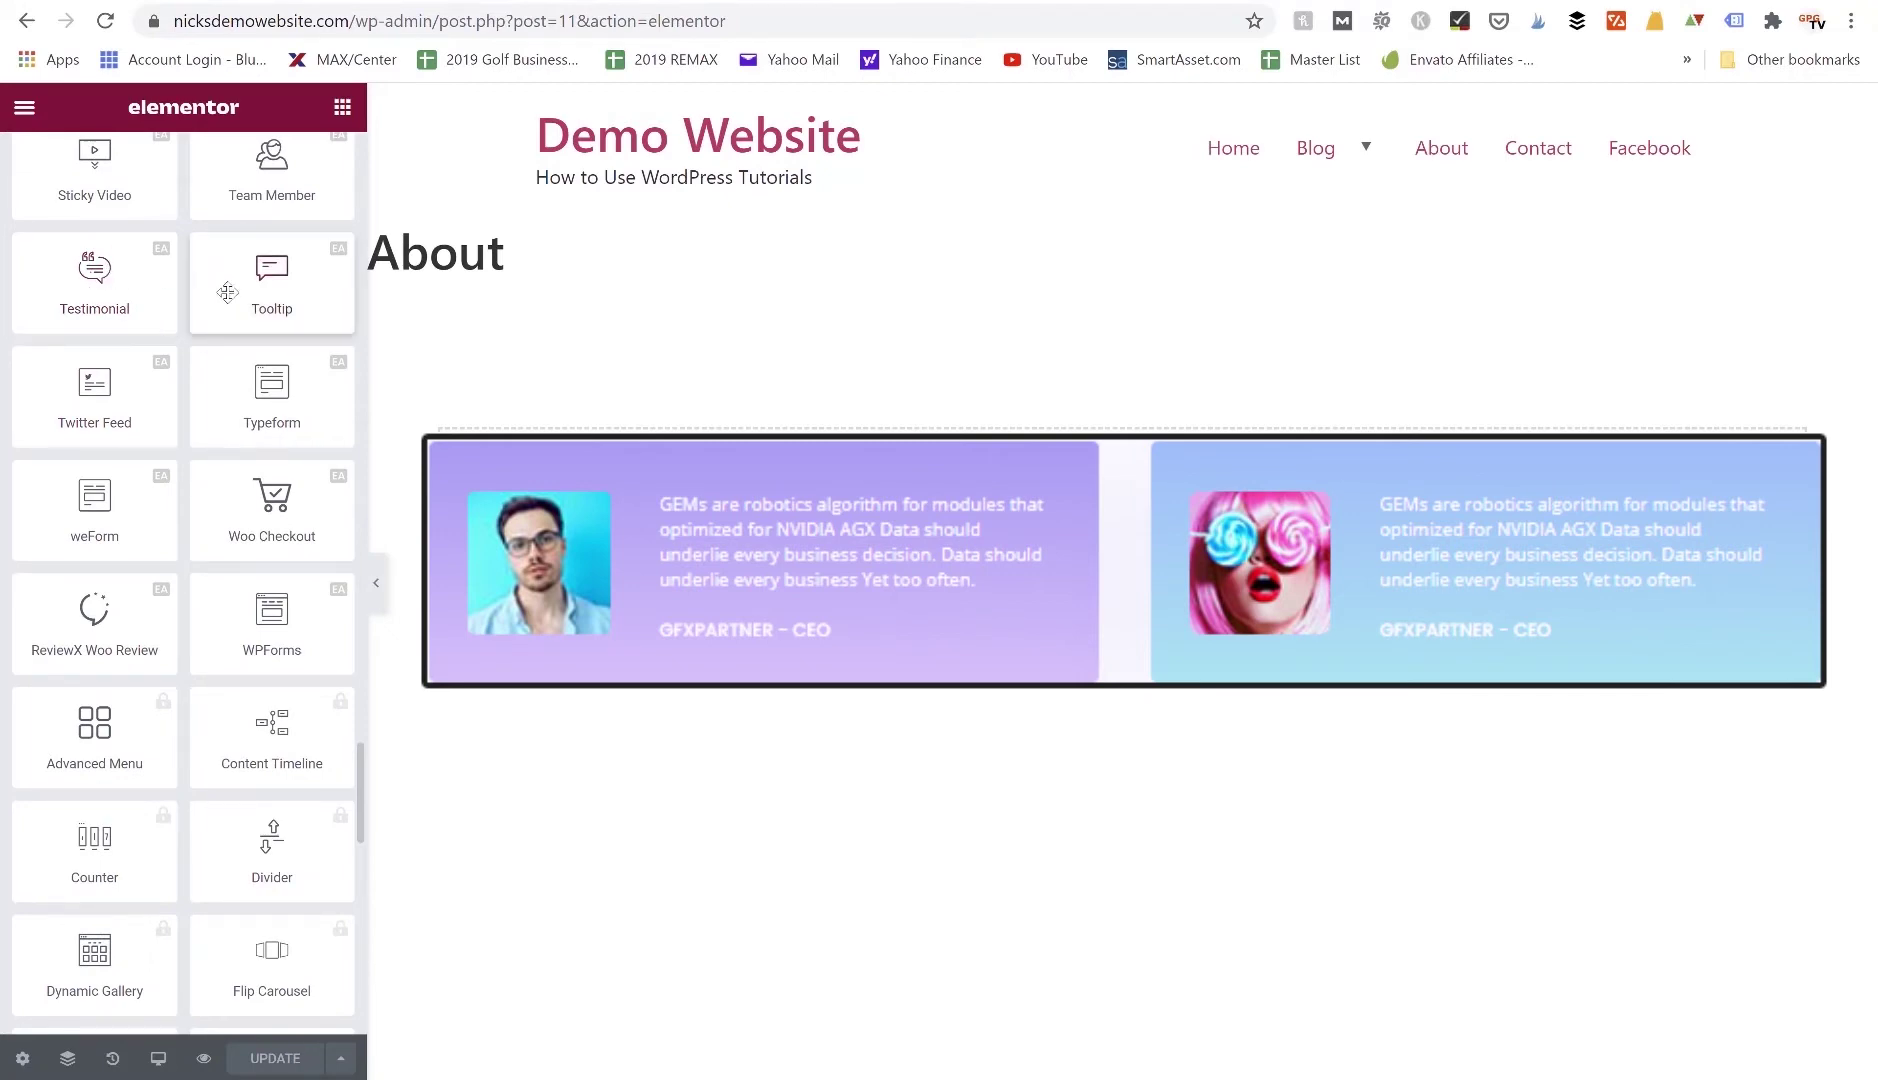
{"action": "scroll", "coordinate": [124, 436], "scroll_direction": "down", "scroll_amount": 3}
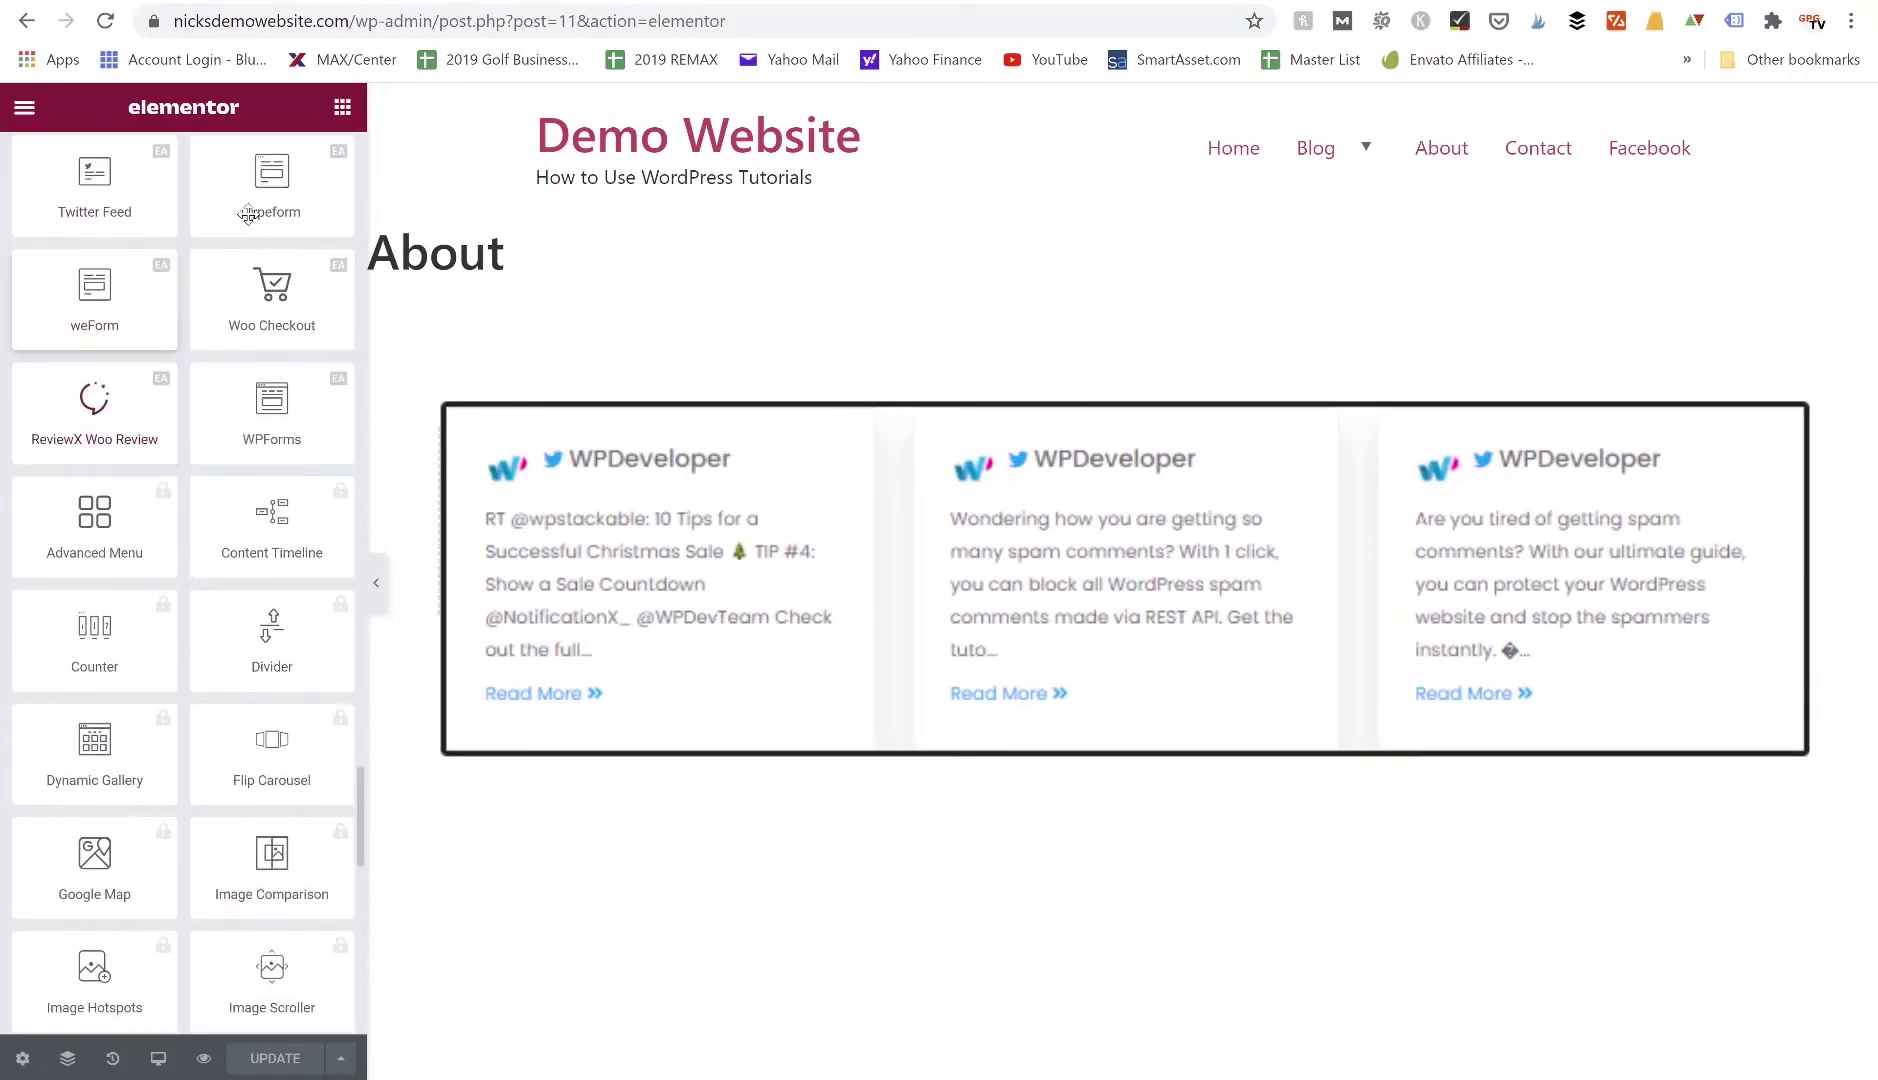
{"action": "scroll", "coordinate": [152, 309], "scroll_direction": "down", "scroll_amount": 2}
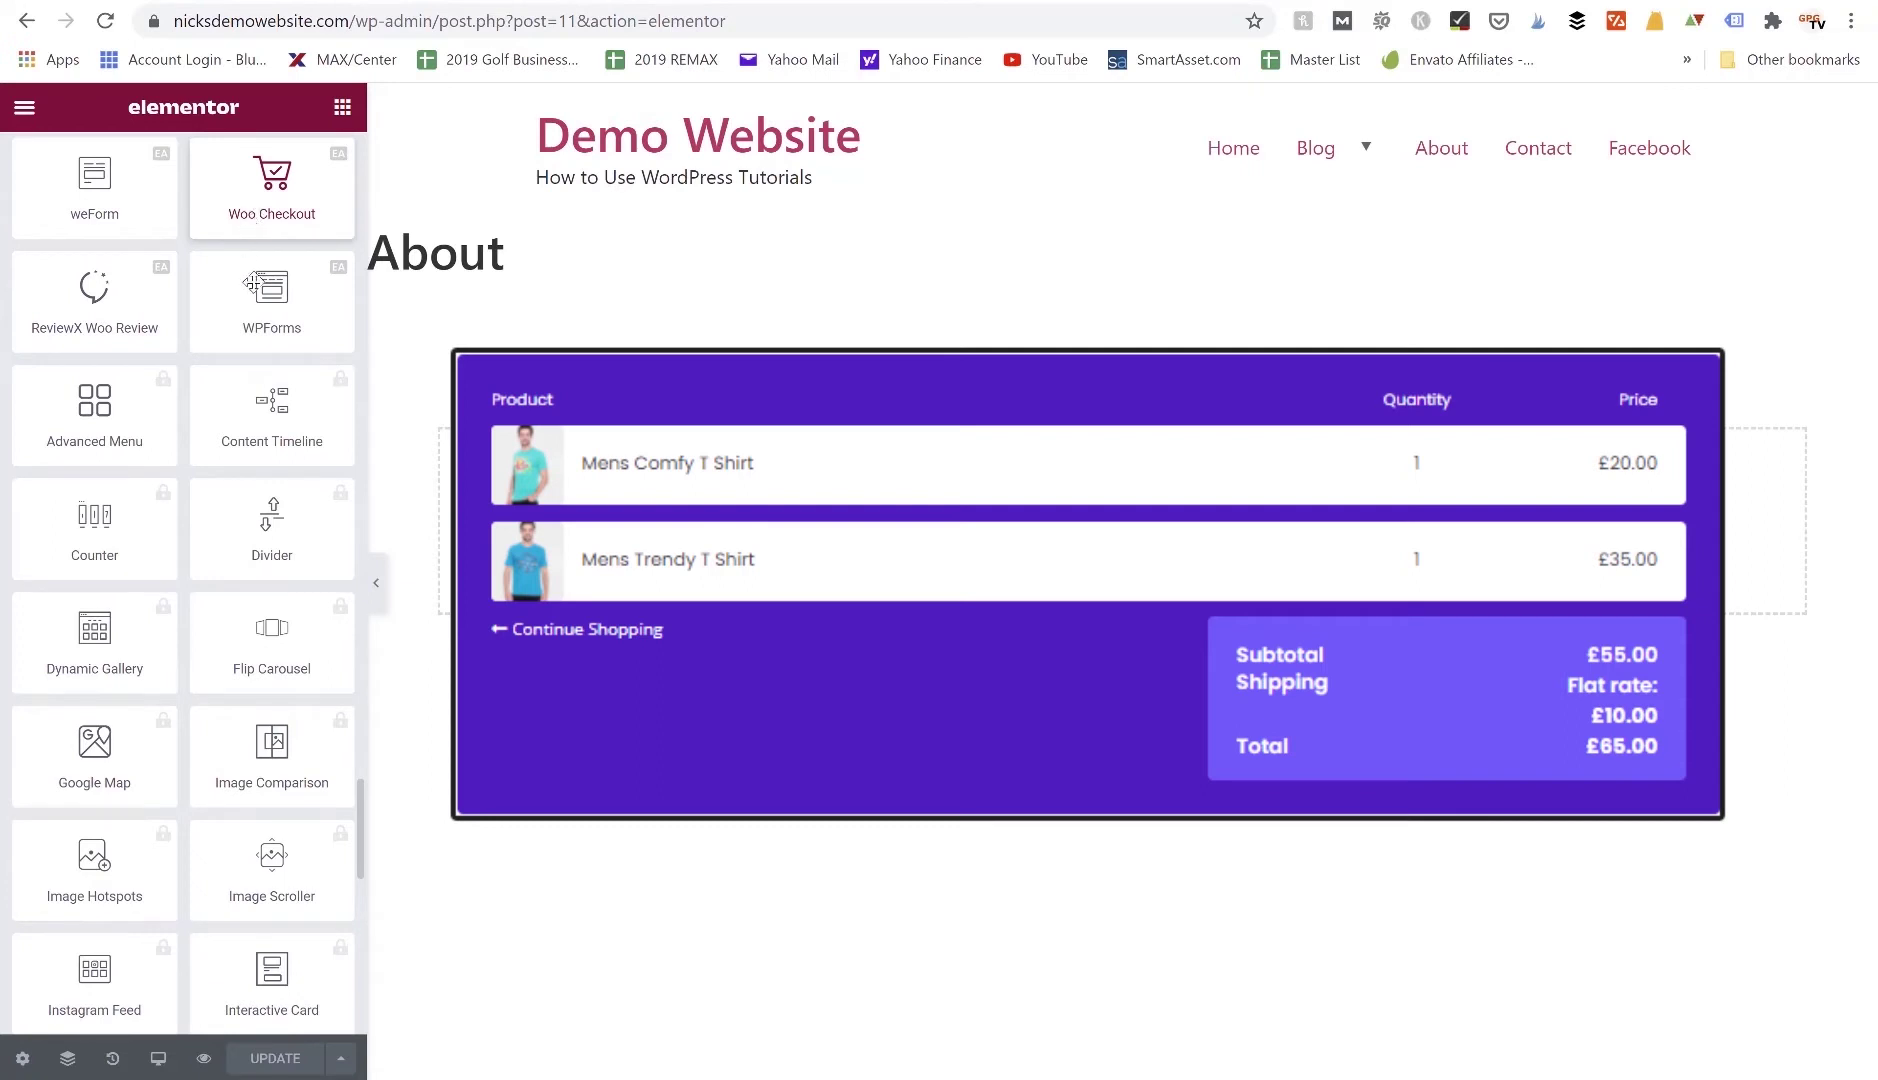
{"action": "scroll", "coordinate": [254, 303], "scroll_direction": "down", "scroll_amount": 1}
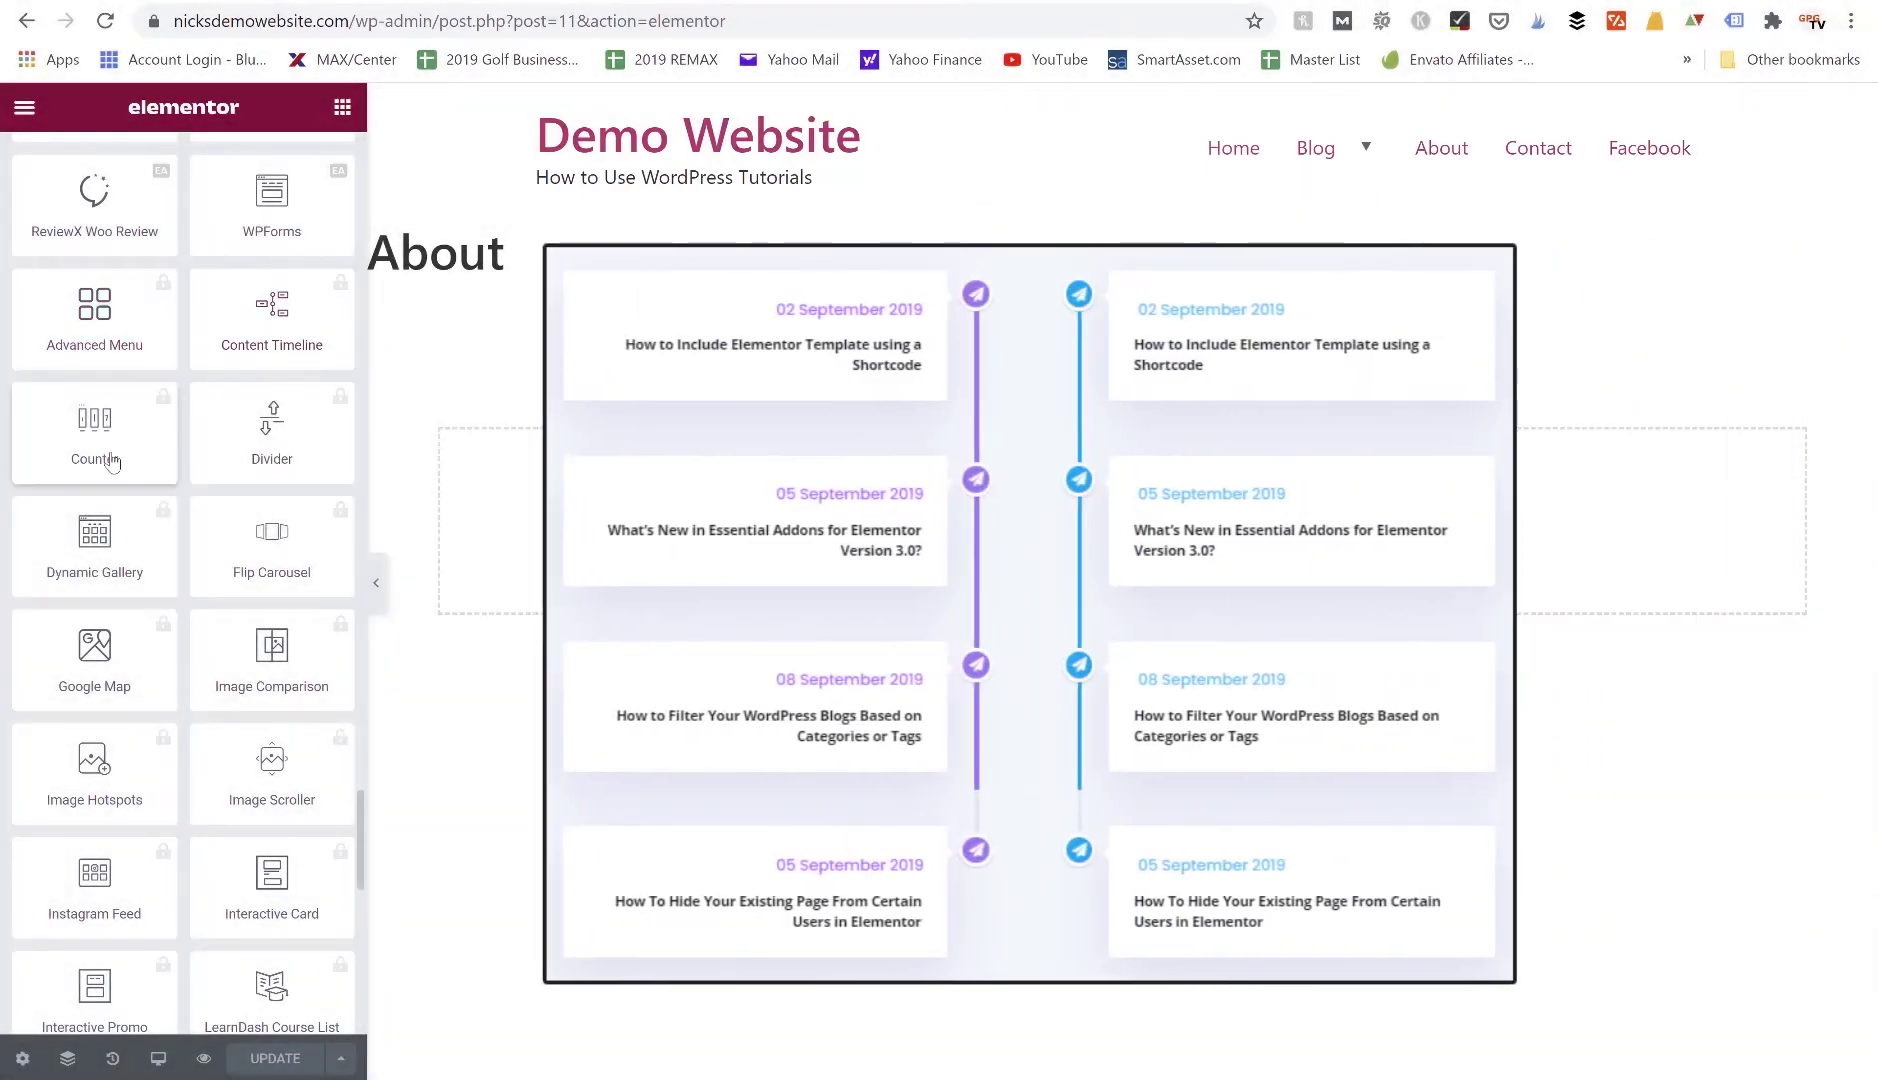
{"action": "scroll", "coordinate": [121, 485], "scroll_direction": "down", "scroll_amount": 2}
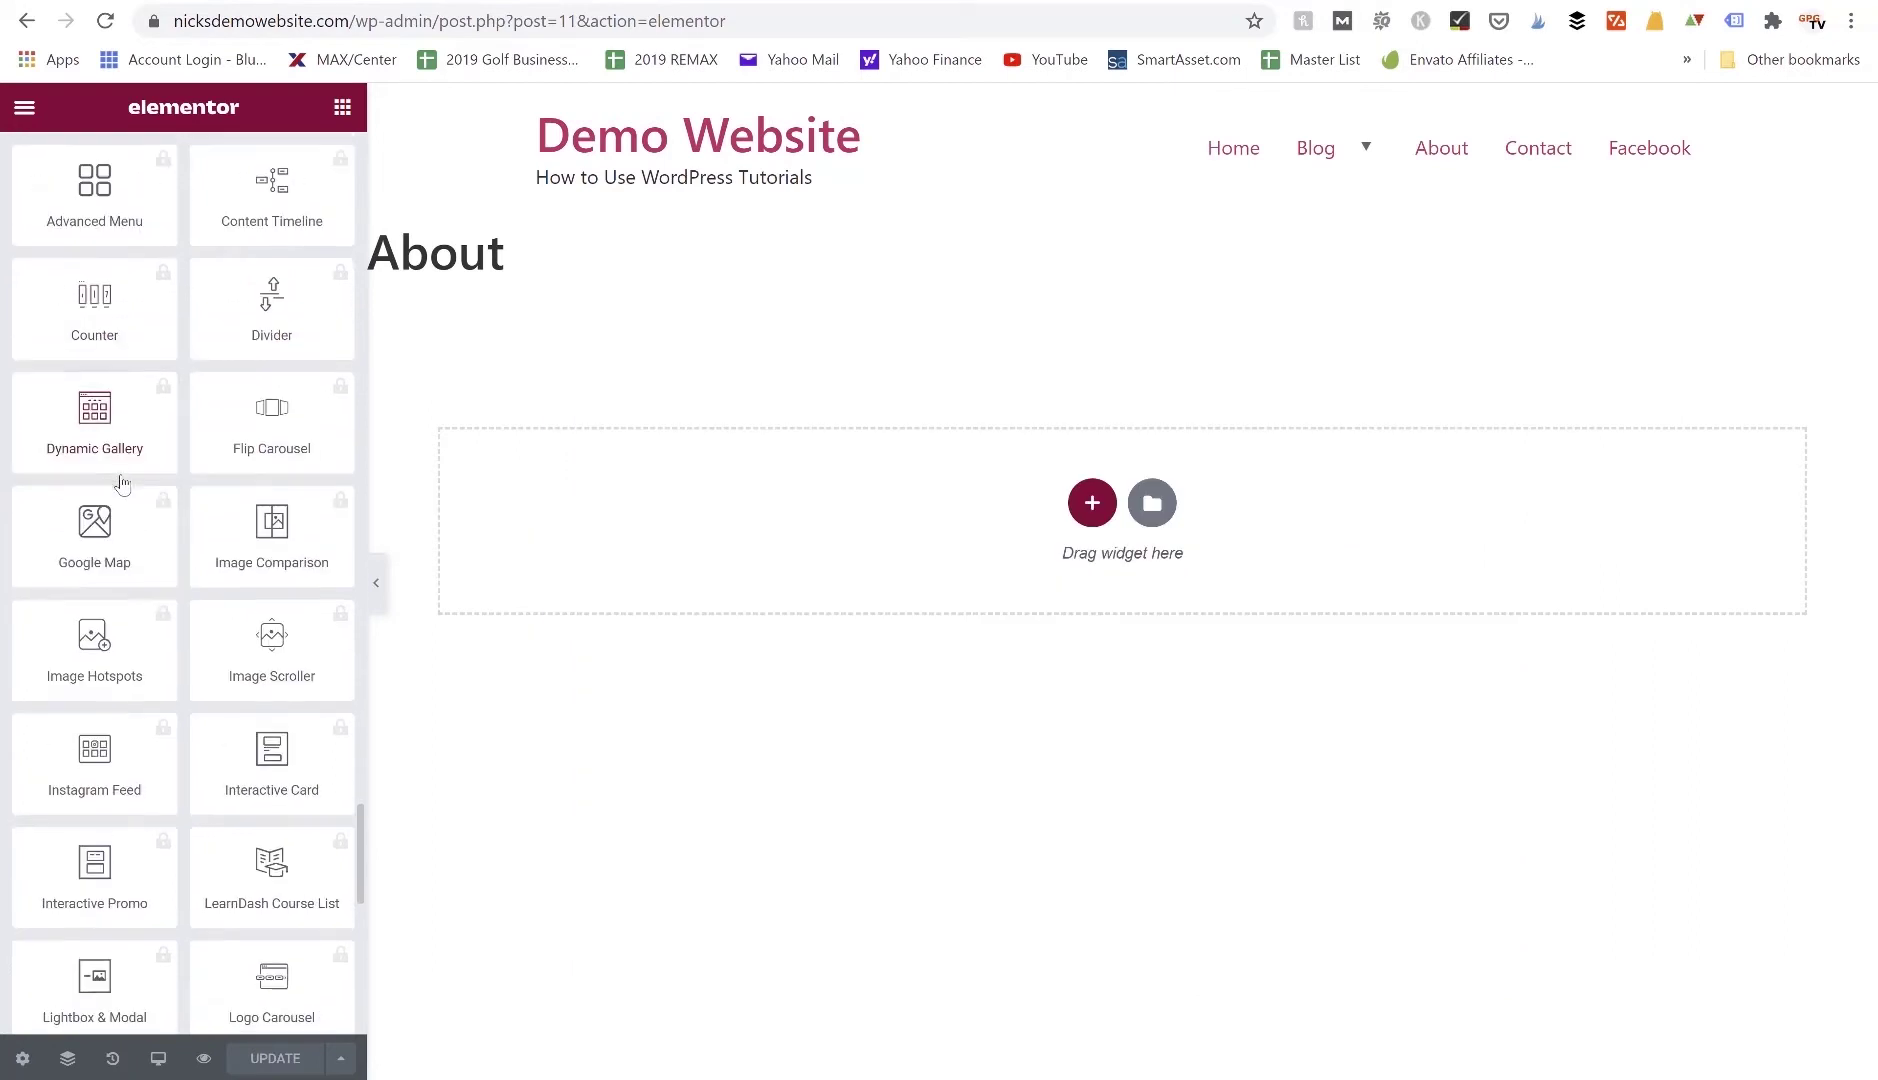
{"action": "scroll", "coordinate": [252, 420], "scroll_direction": "up", "scroll_amount": 3}
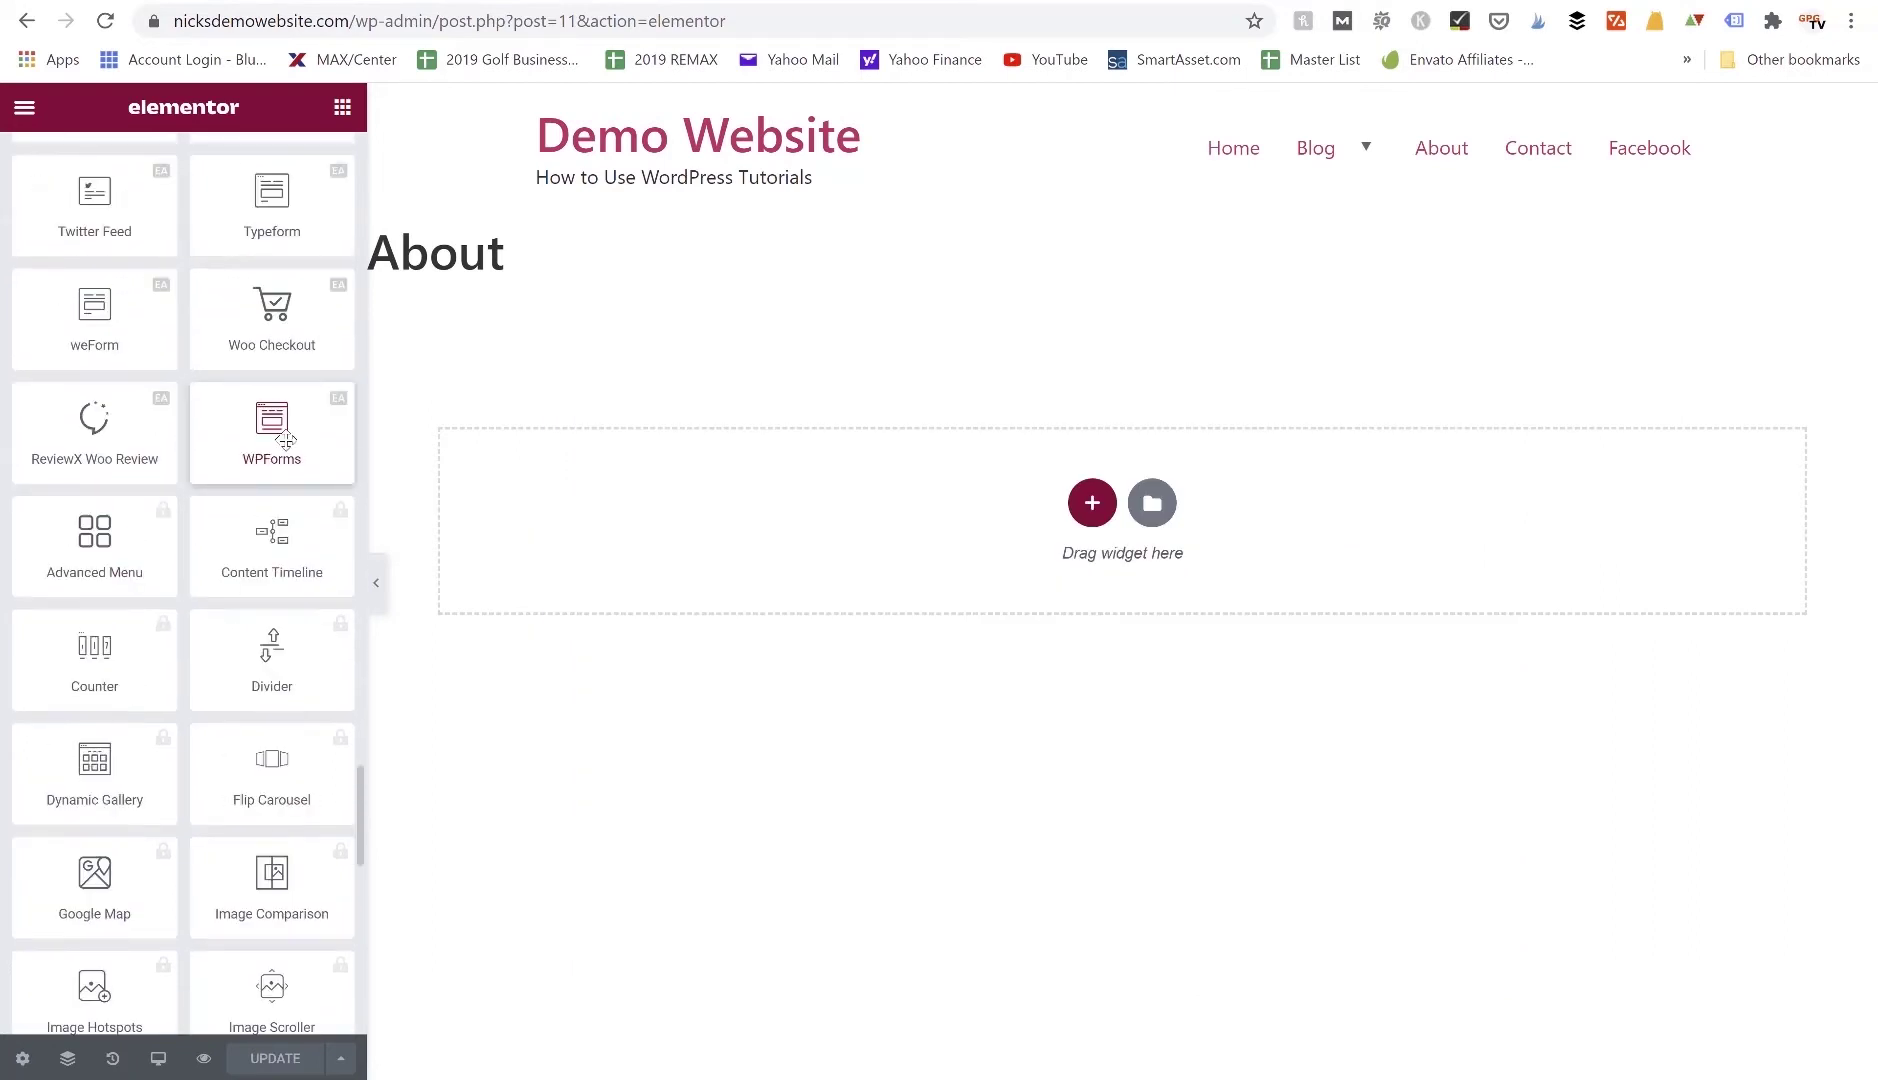
{"action": "mouse_move", "coordinate": [262, 435]}
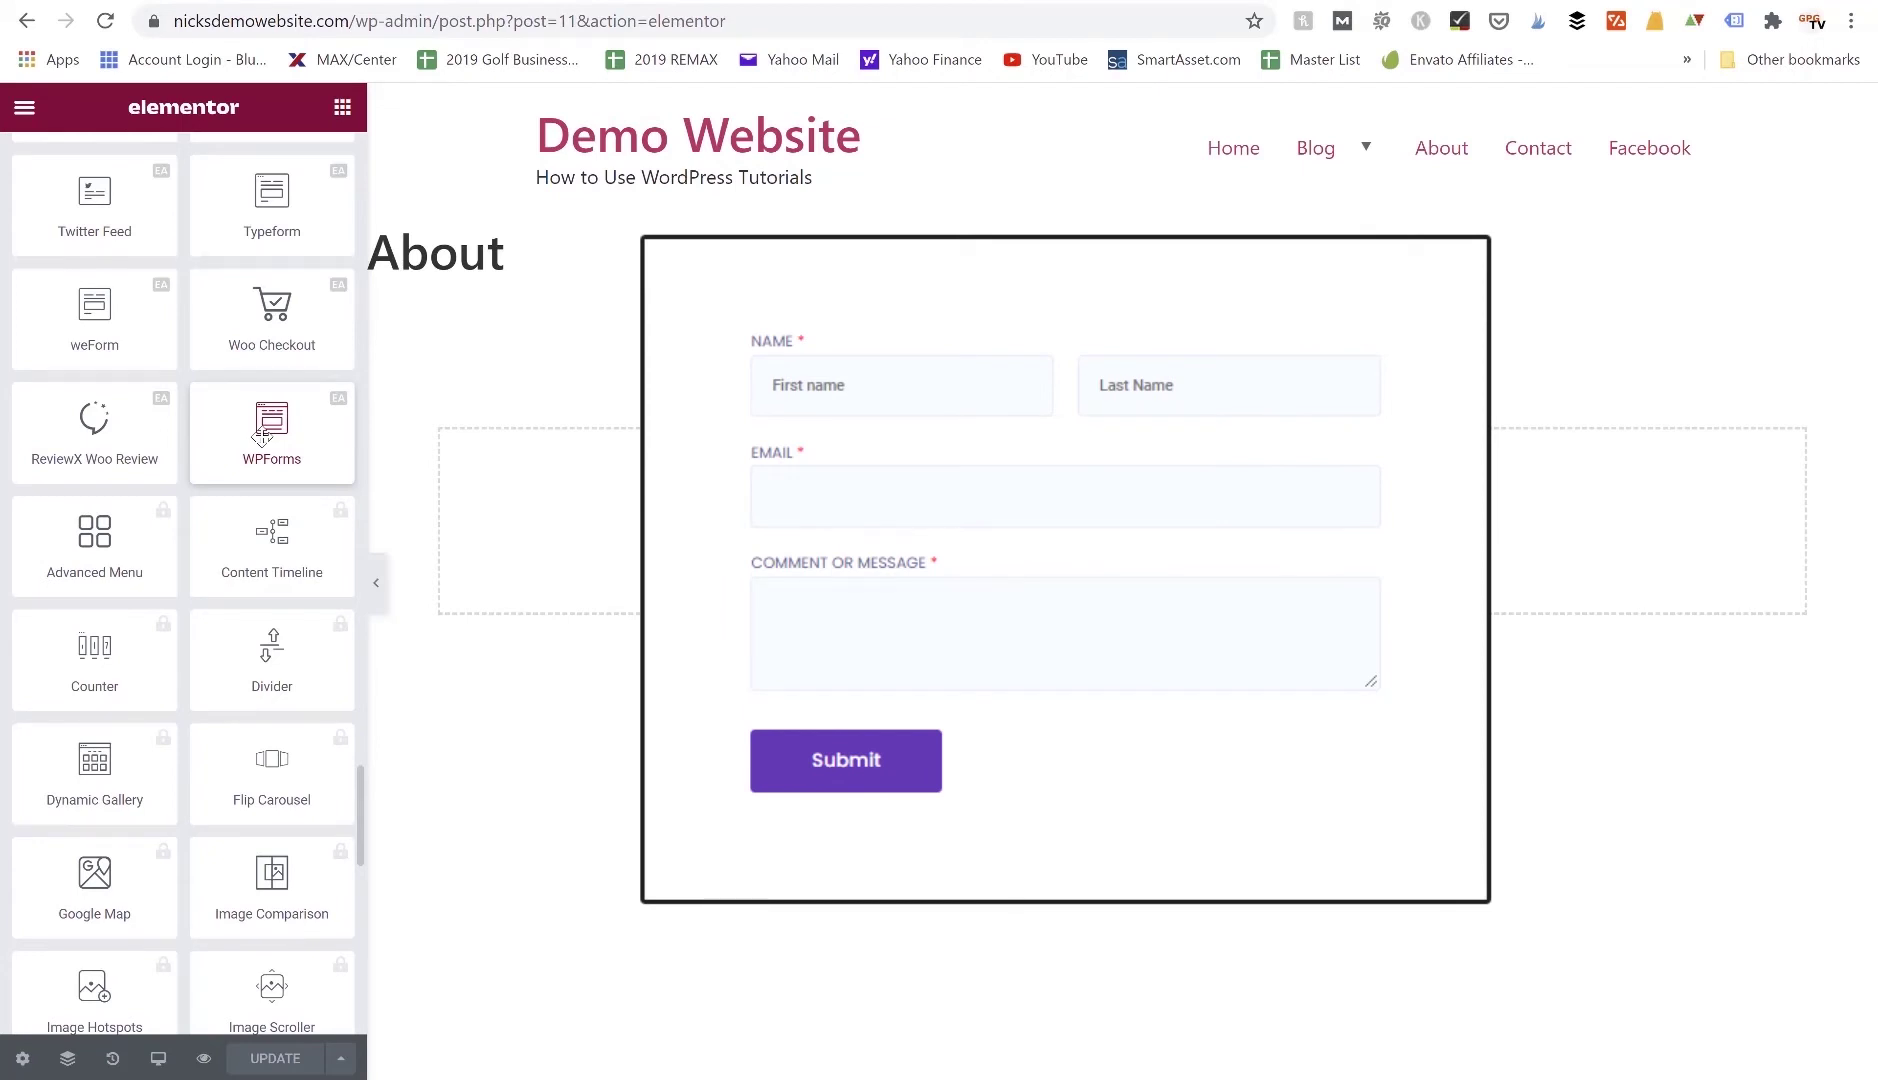
Step: Examine the locked Essential Addons widgets, previewing Google Map, Flip Carousel and Instagram Feed, down to Team Member Carousel
{"action": "scroll", "coordinate": [262, 435], "scroll_direction": "down", "scroll_amount": 3}
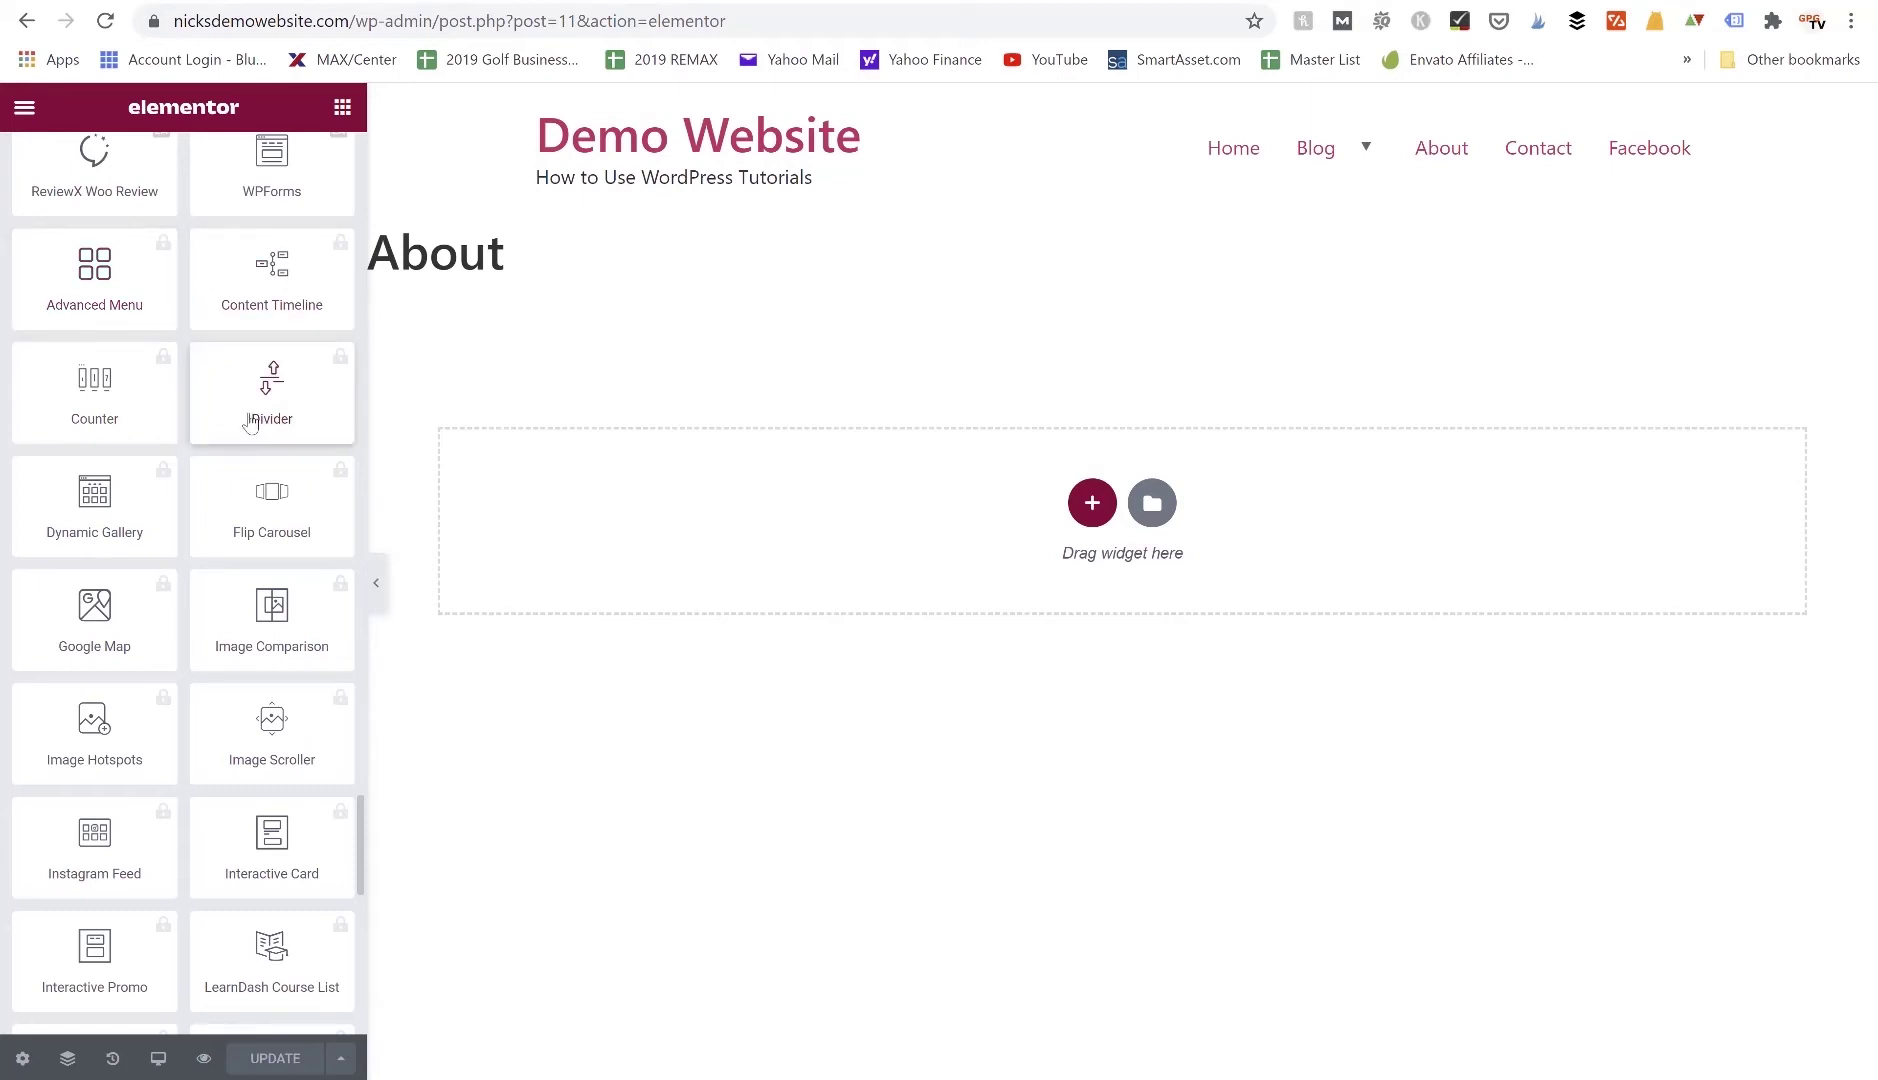
{"action": "scroll", "coordinate": [200, 500], "scroll_direction": "down", "scroll_amount": 1}
{"action": "left_click", "coordinate": [136, 585]}
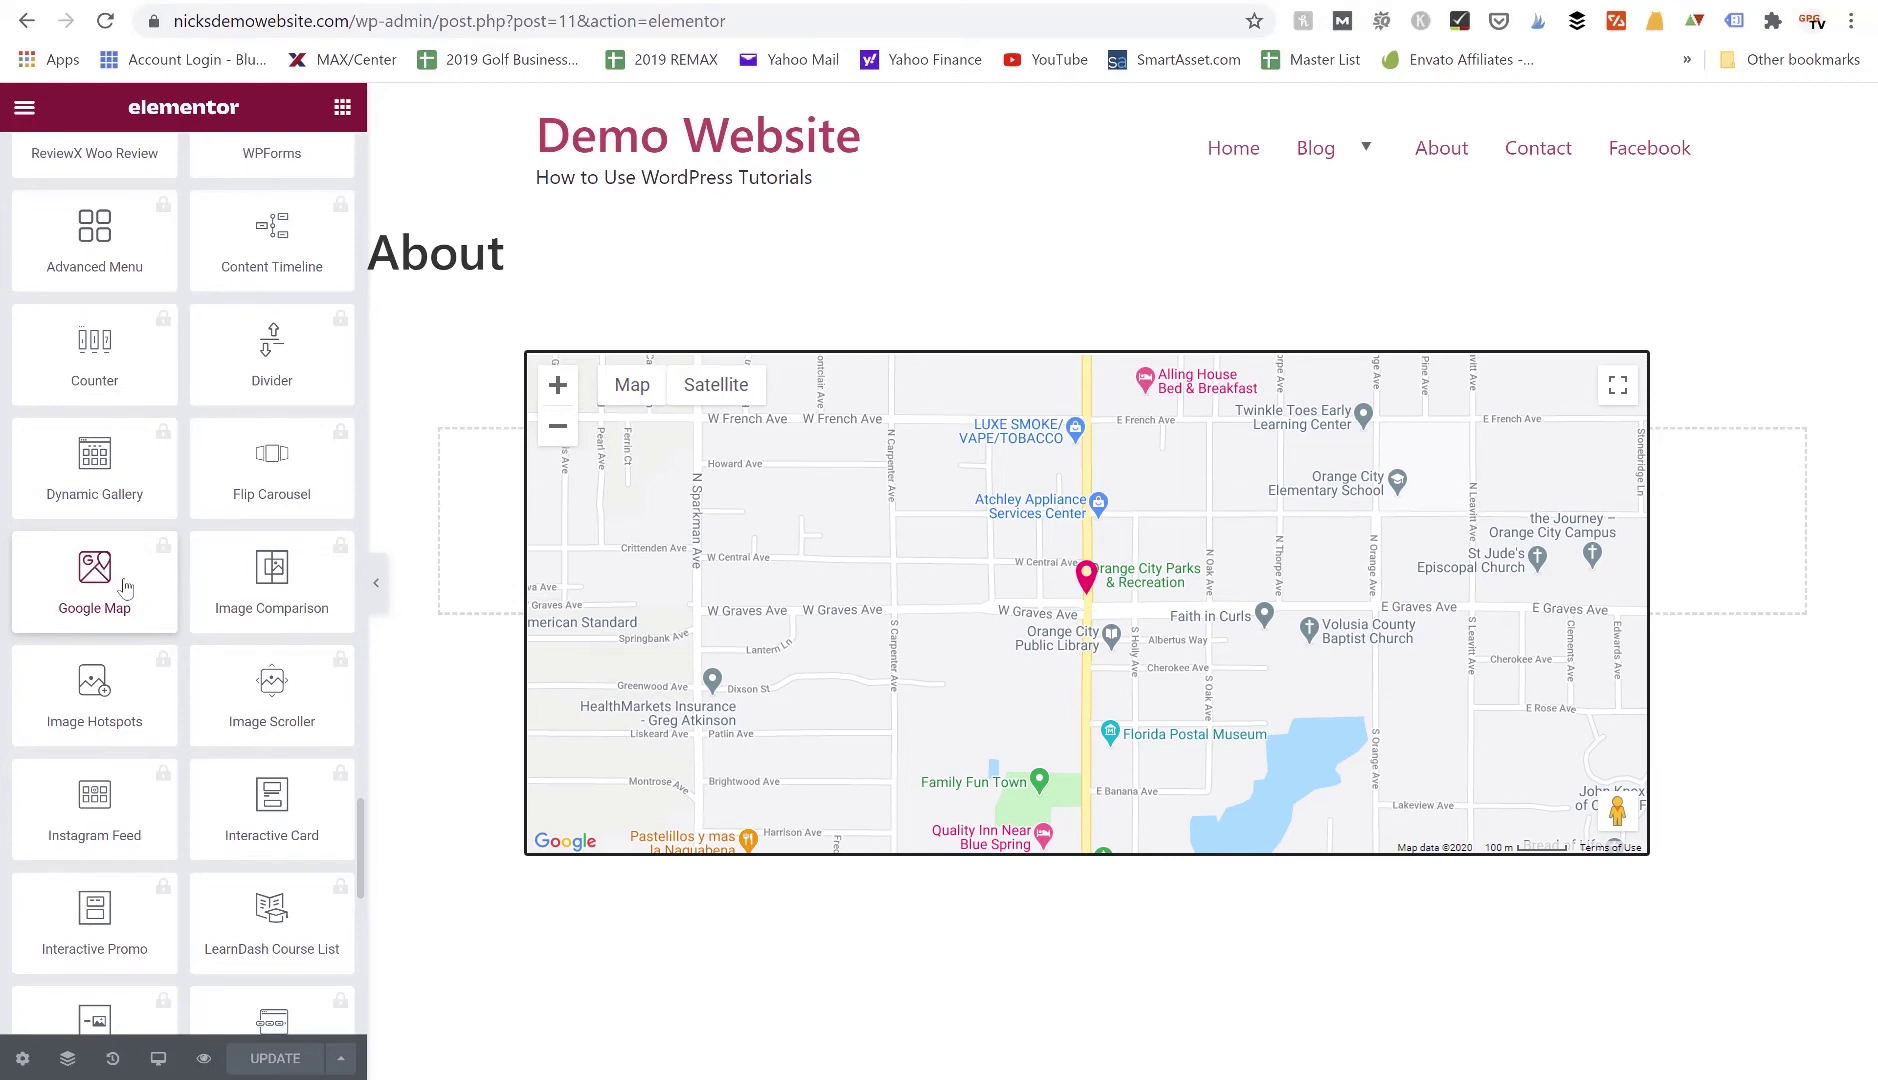
{"action": "key", "text": "ctrl+z"}
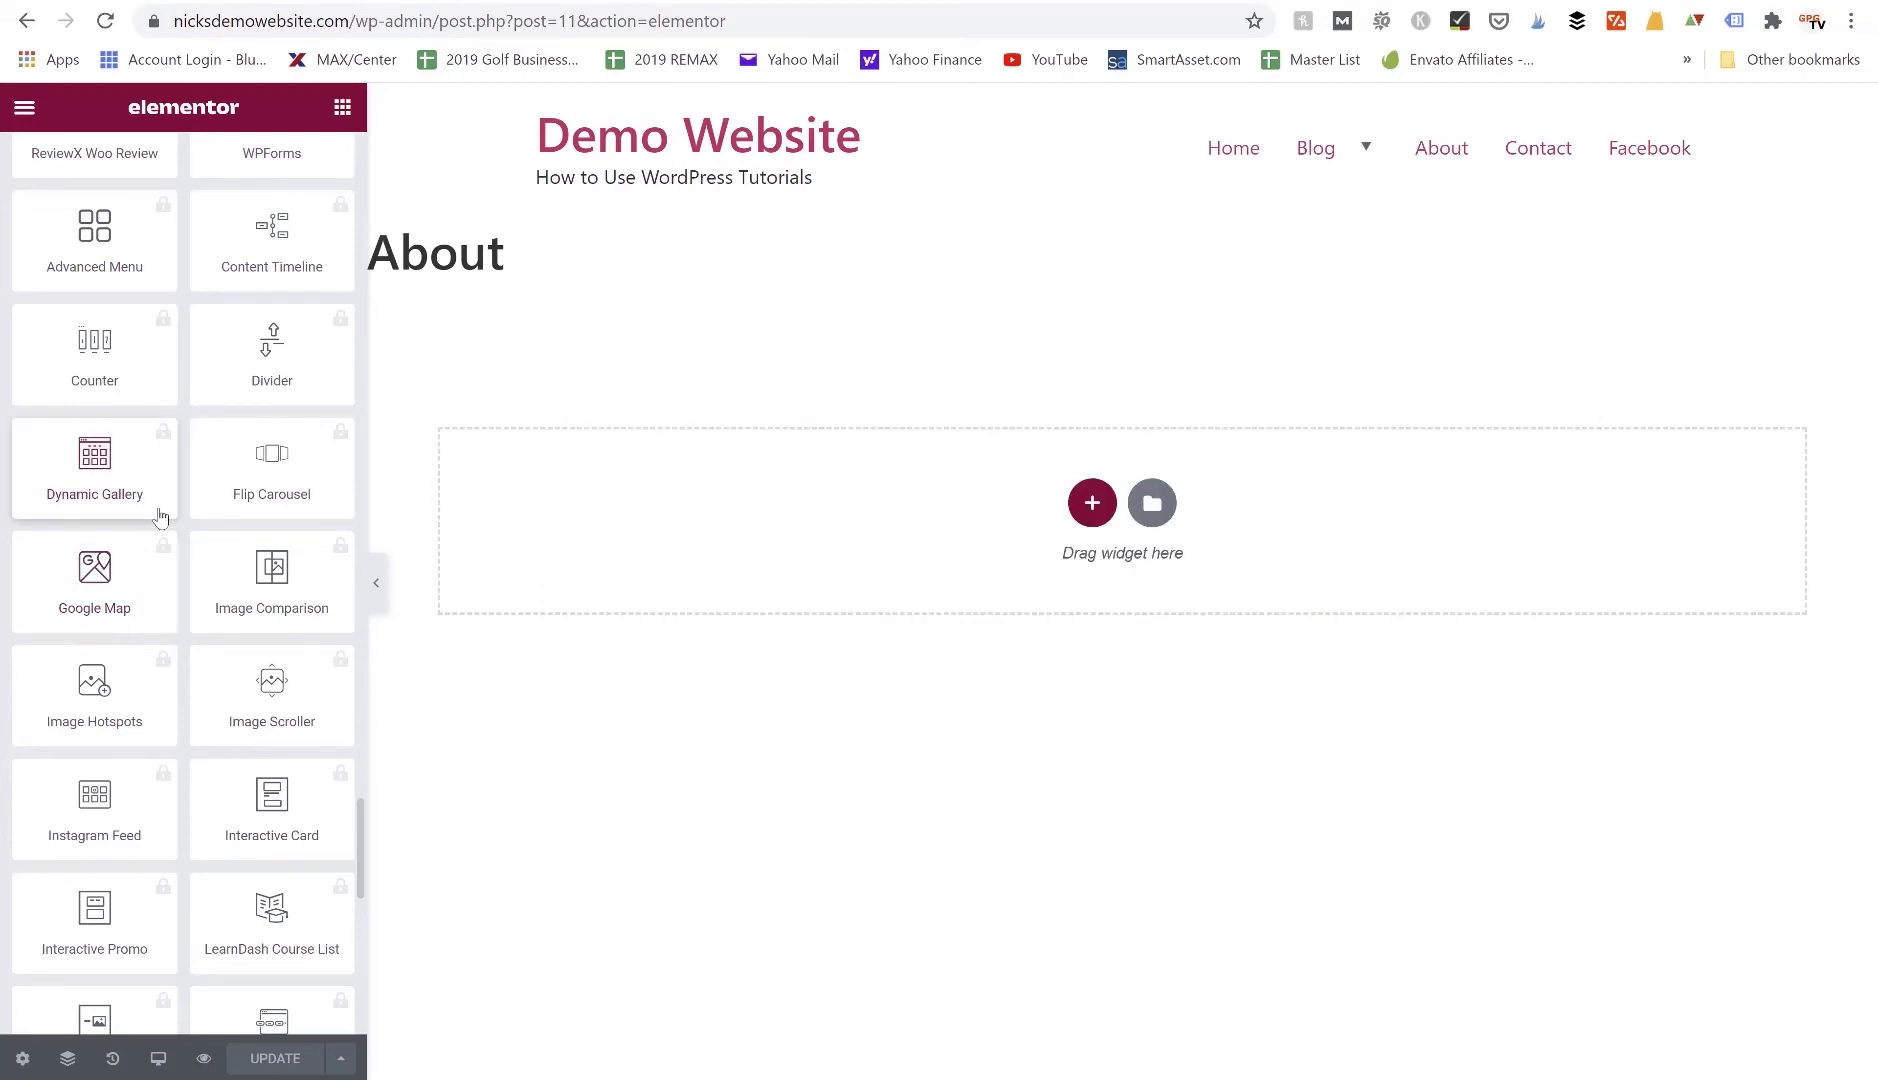
{"action": "mouse_move", "coordinate": [245, 478]}
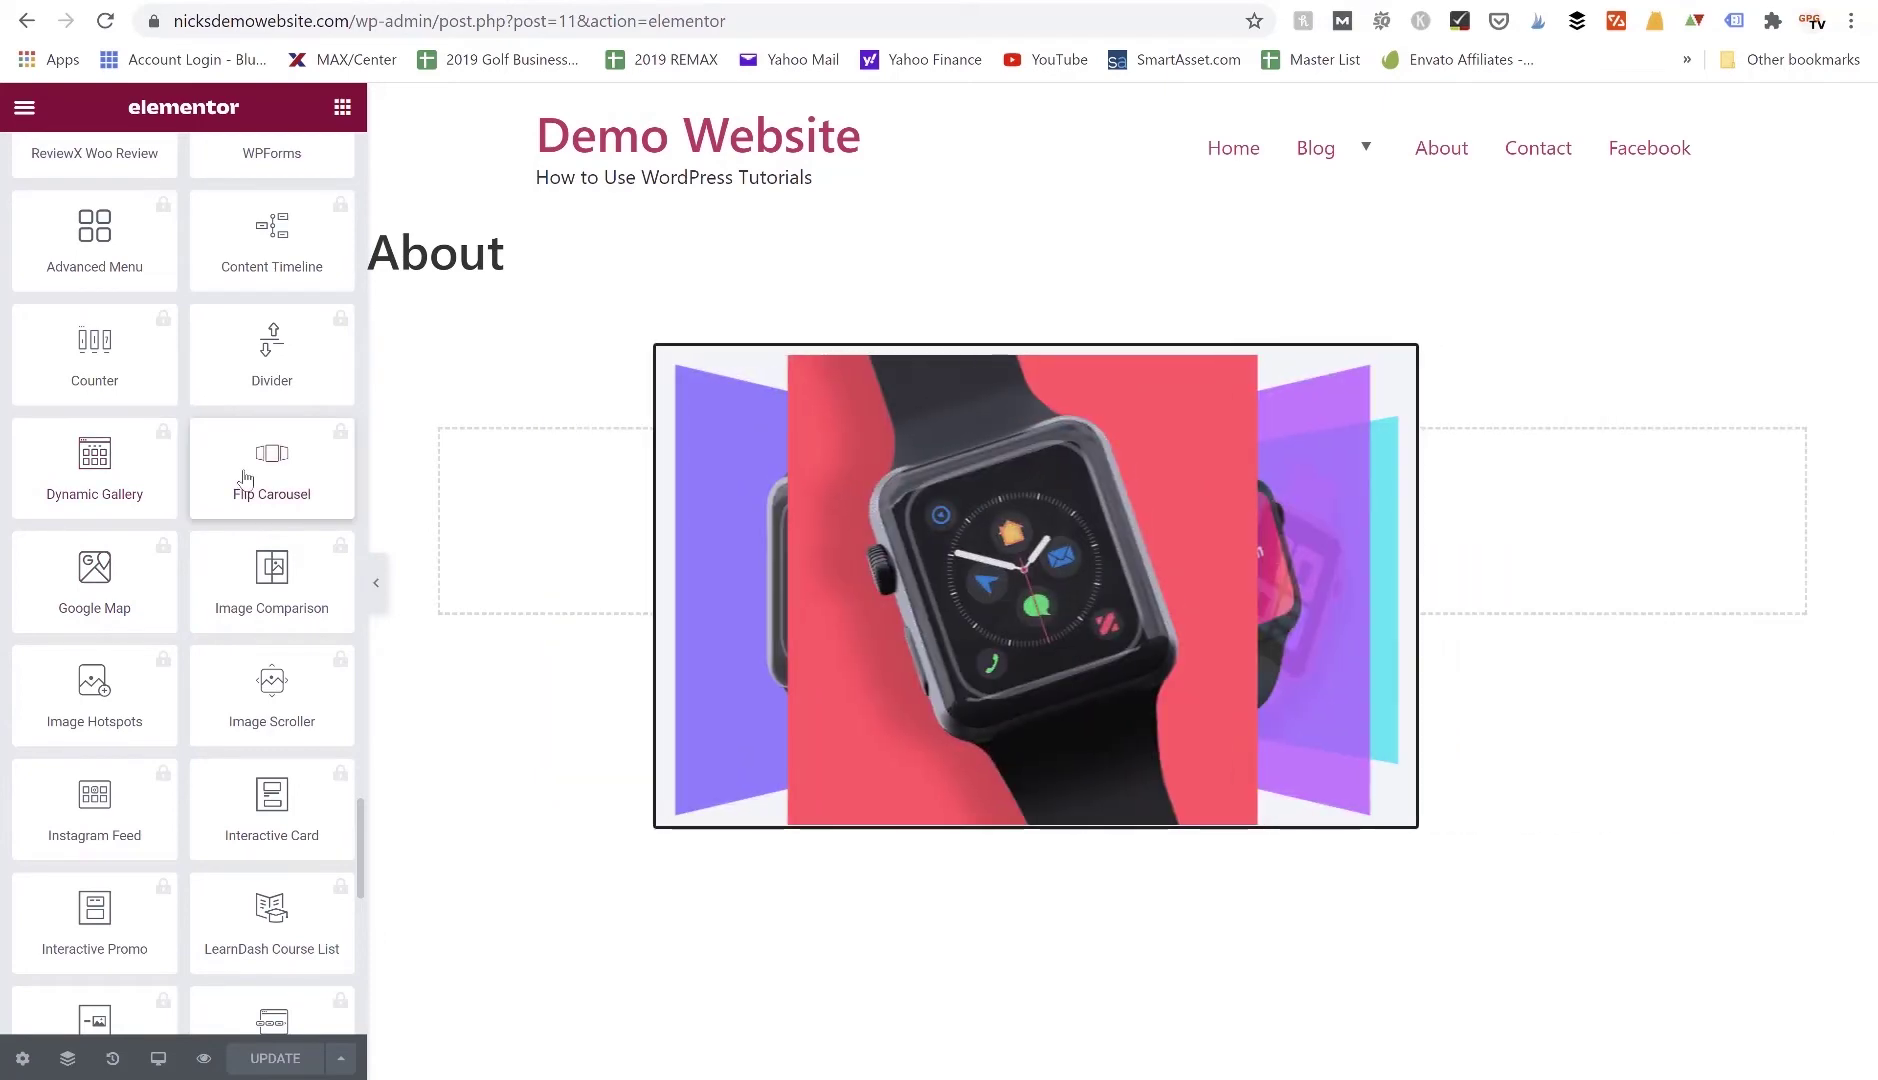
{"action": "scroll", "coordinate": [245, 478], "scroll_direction": "down", "scroll_amount": 3}
{"action": "mouse_move", "coordinate": [95, 480]}
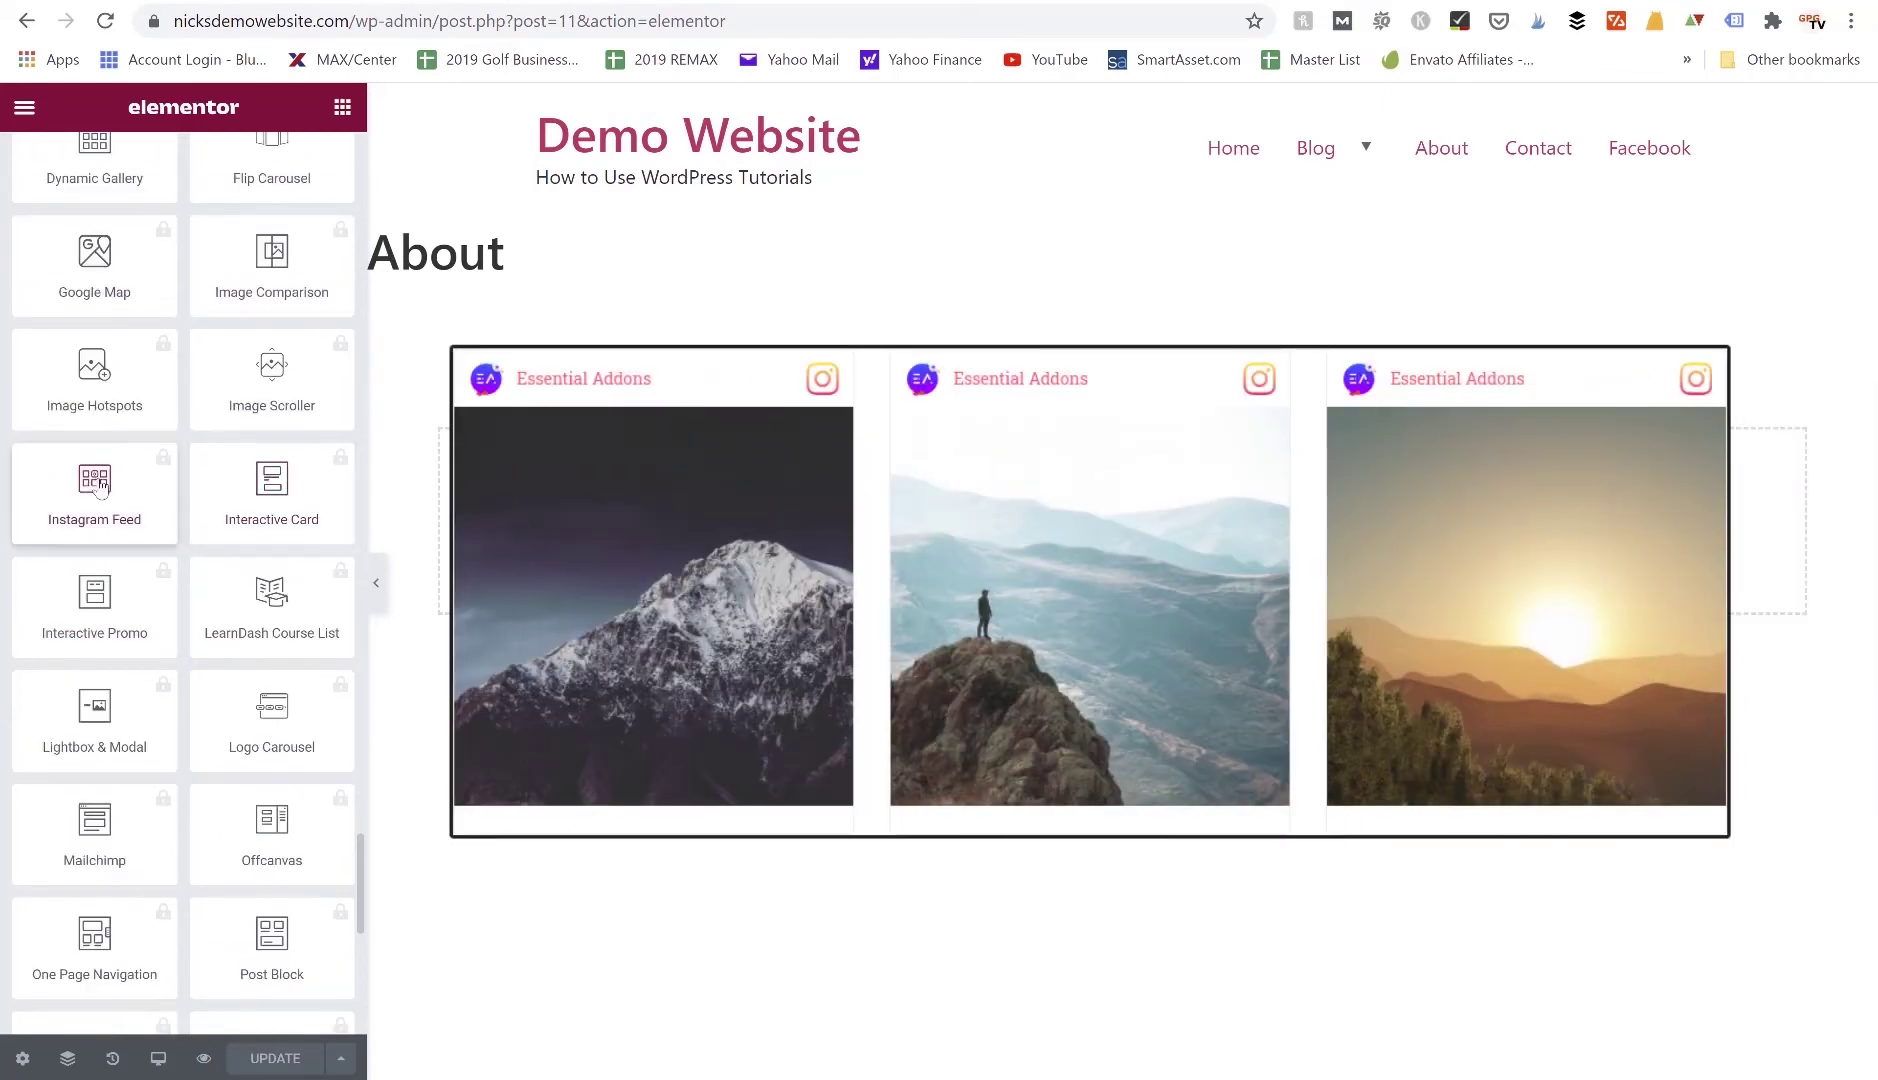
{"action": "scroll", "coordinate": [183, 616], "scroll_direction": "down", "scroll_amount": 3}
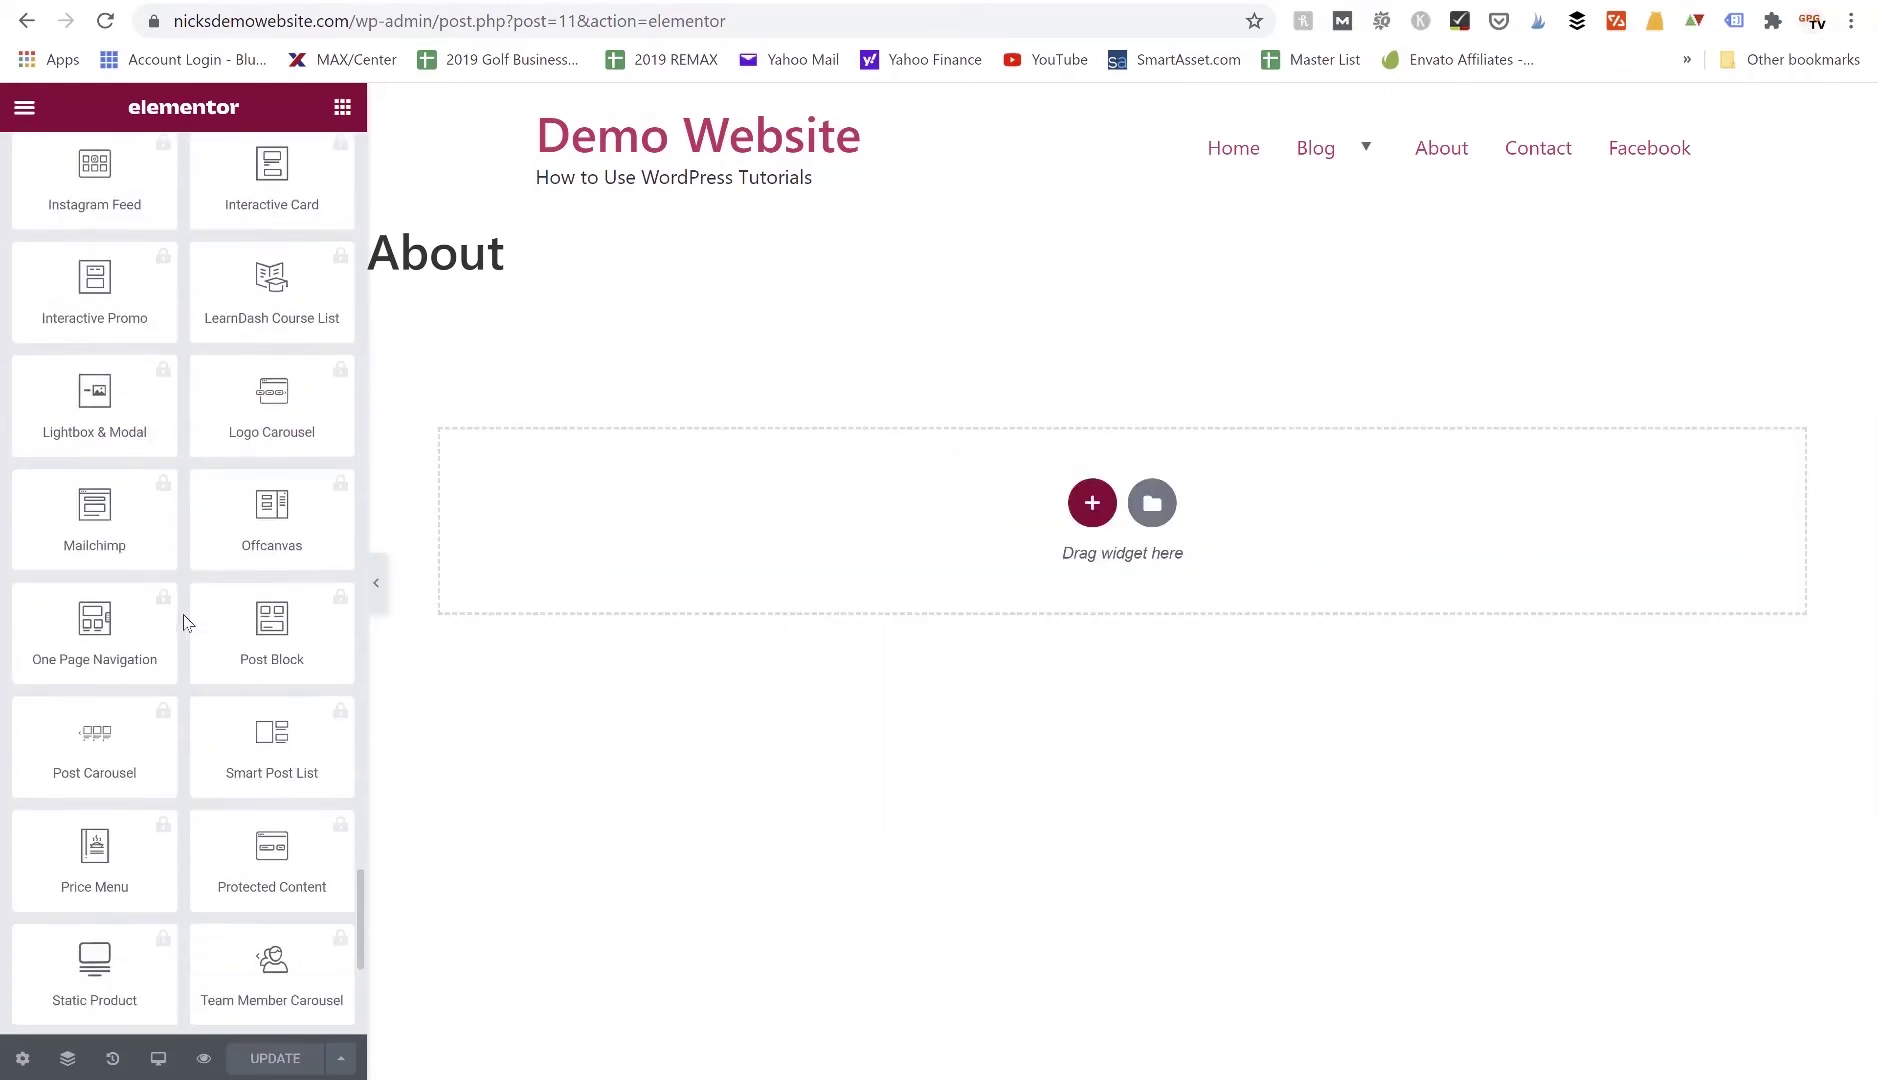
{"action": "scroll", "coordinate": [183, 613], "scroll_direction": "down", "scroll_amount": 4}
Step: Return to the General category and review its standard widgets, from Image Box through Read More
{"action": "scroll", "coordinate": [183, 613], "scroll_direction": "up", "scroll_amount": 9}
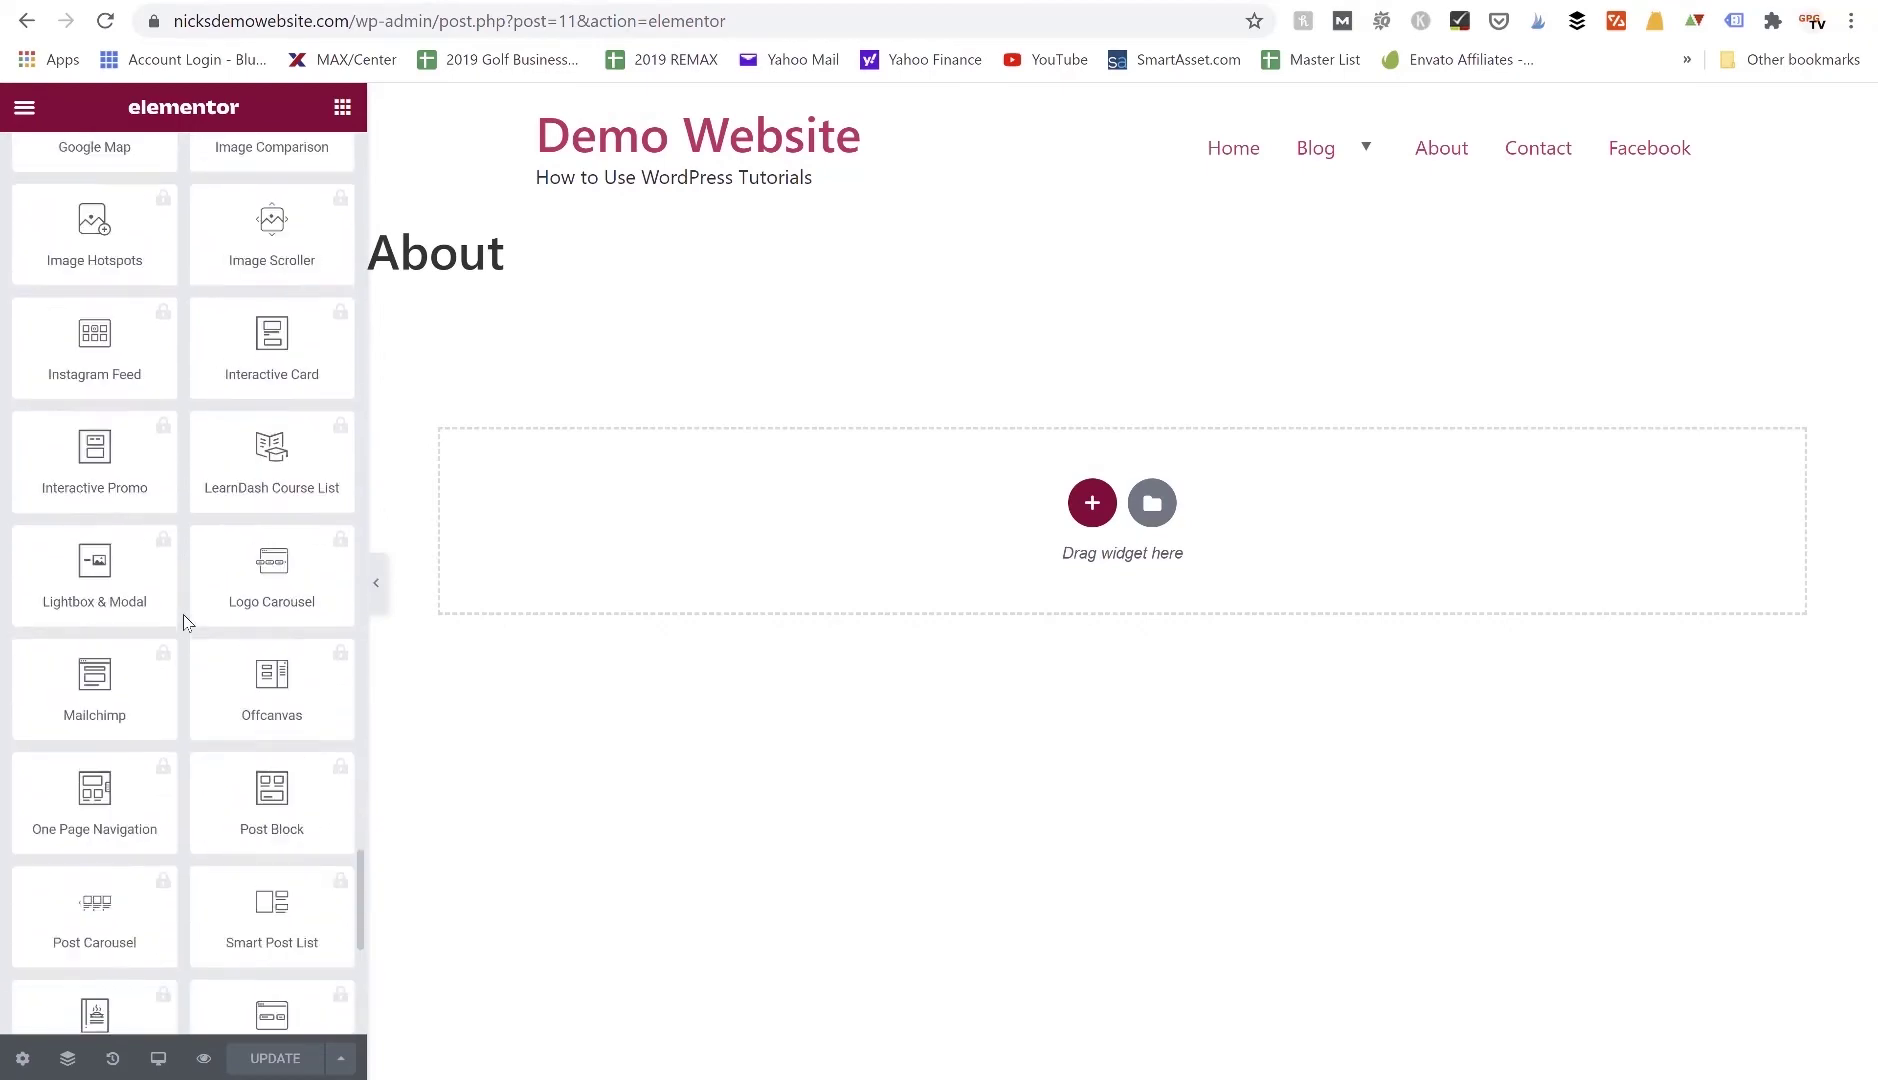
{"action": "scroll", "coordinate": [183, 613], "scroll_direction": "up", "scroll_amount": 10}
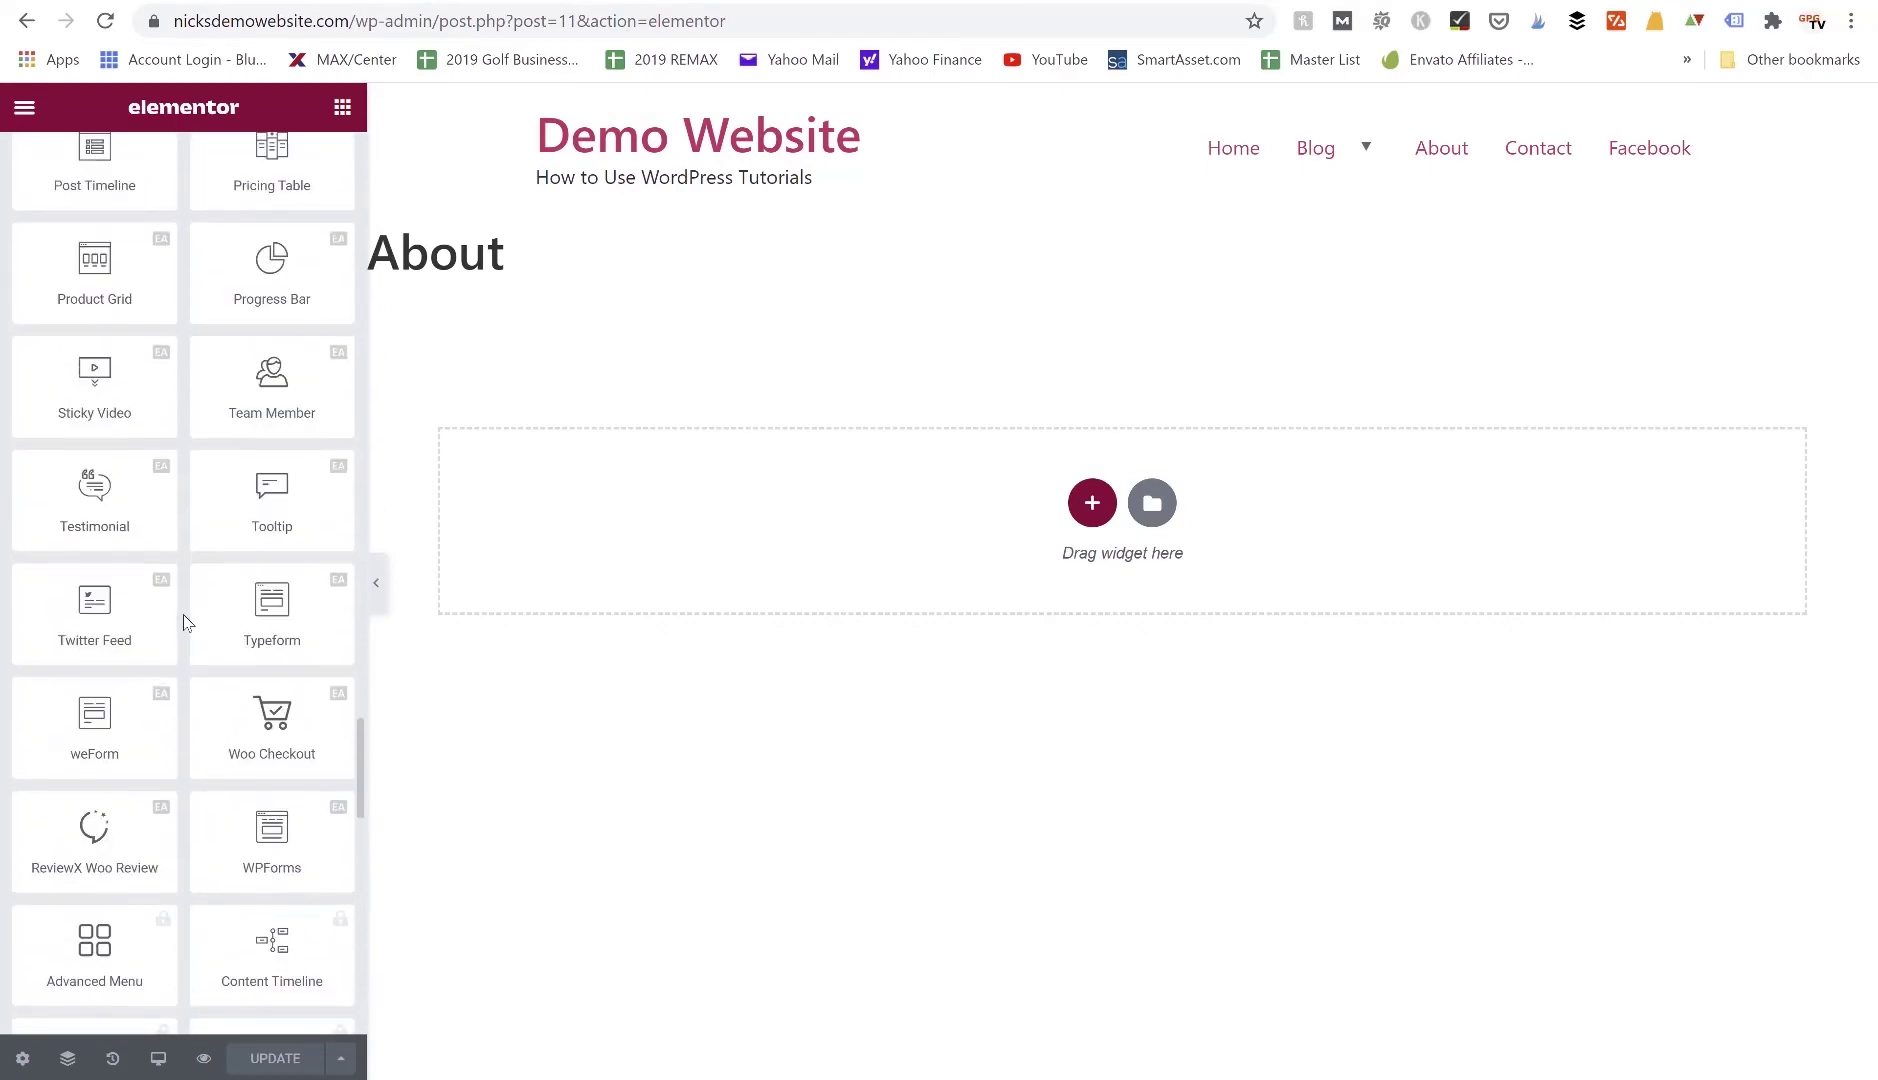
{"action": "scroll", "coordinate": [263, 463], "scroll_direction": "up", "scroll_amount": 4}
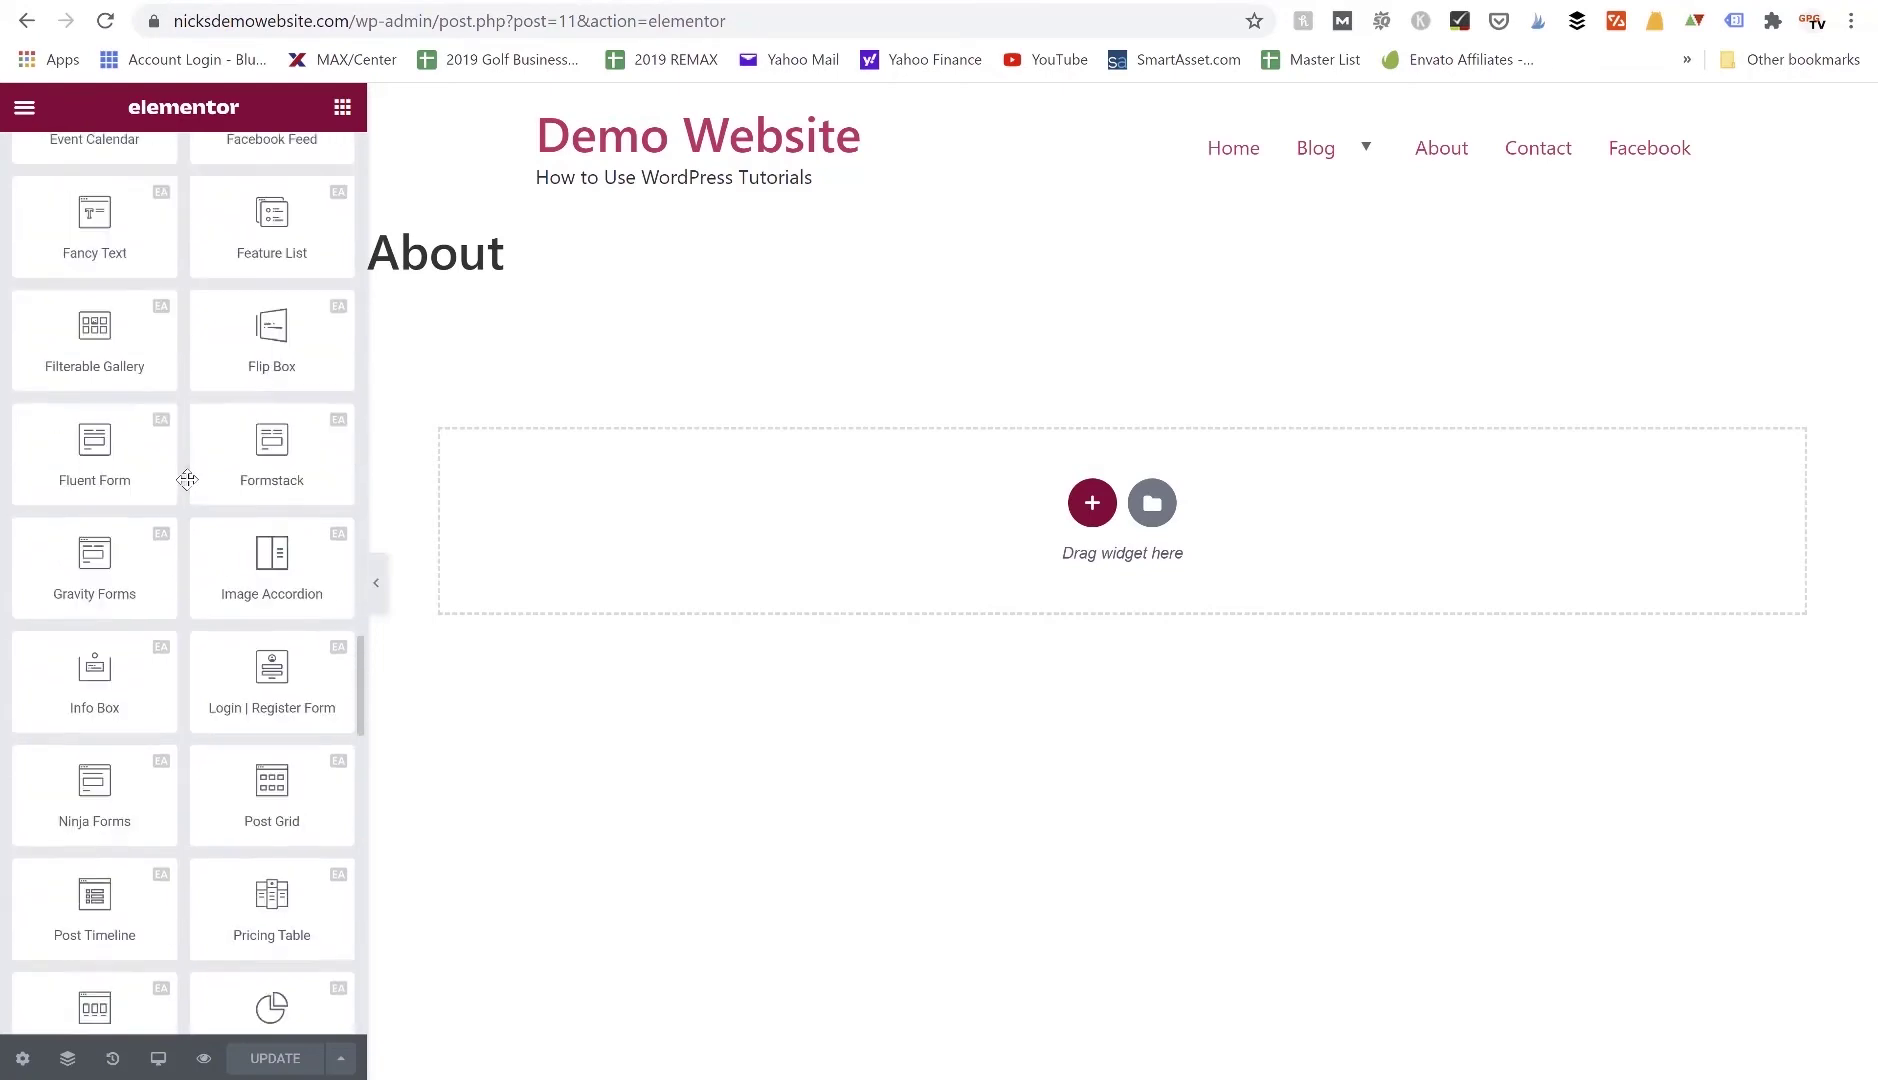
{"action": "scroll", "coordinate": [232, 328], "scroll_direction": "up", "scroll_amount": 12}
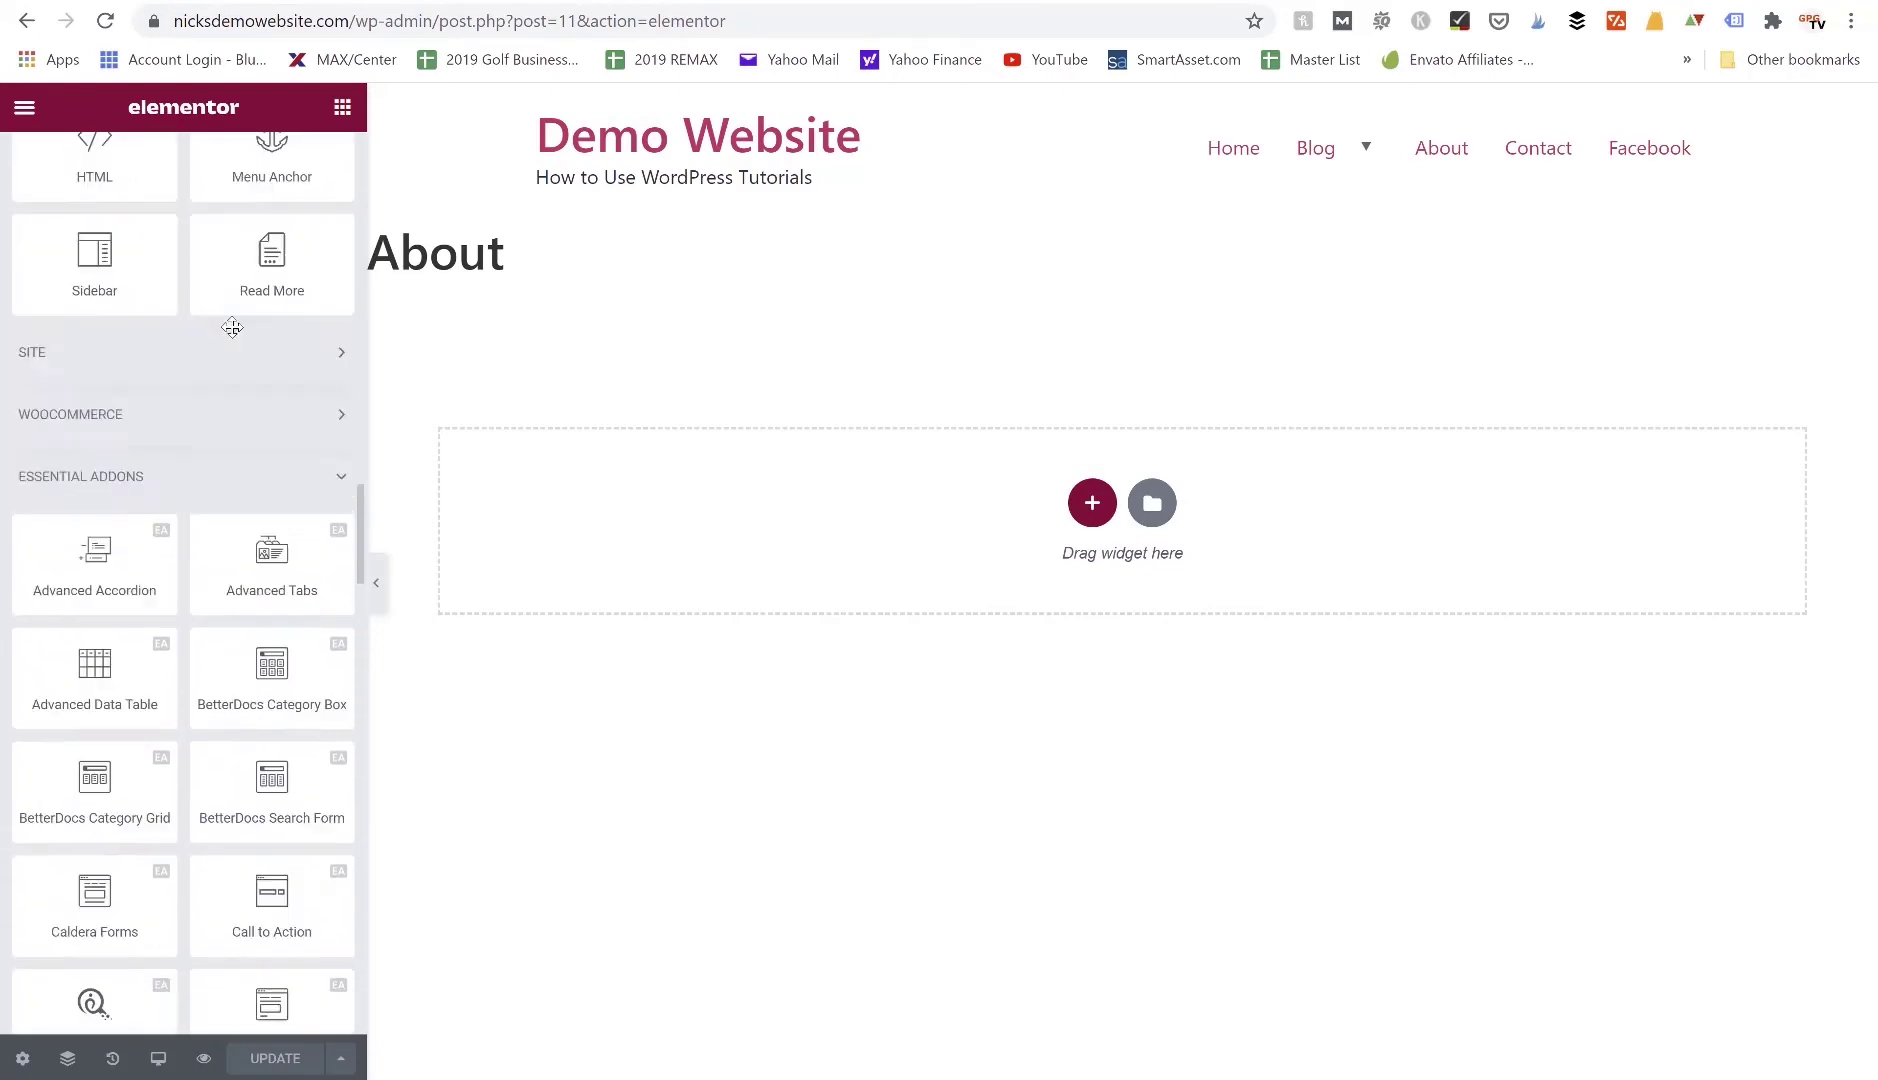
{"action": "scroll", "coordinate": [232, 328], "scroll_direction": "up", "scroll_amount": 10}
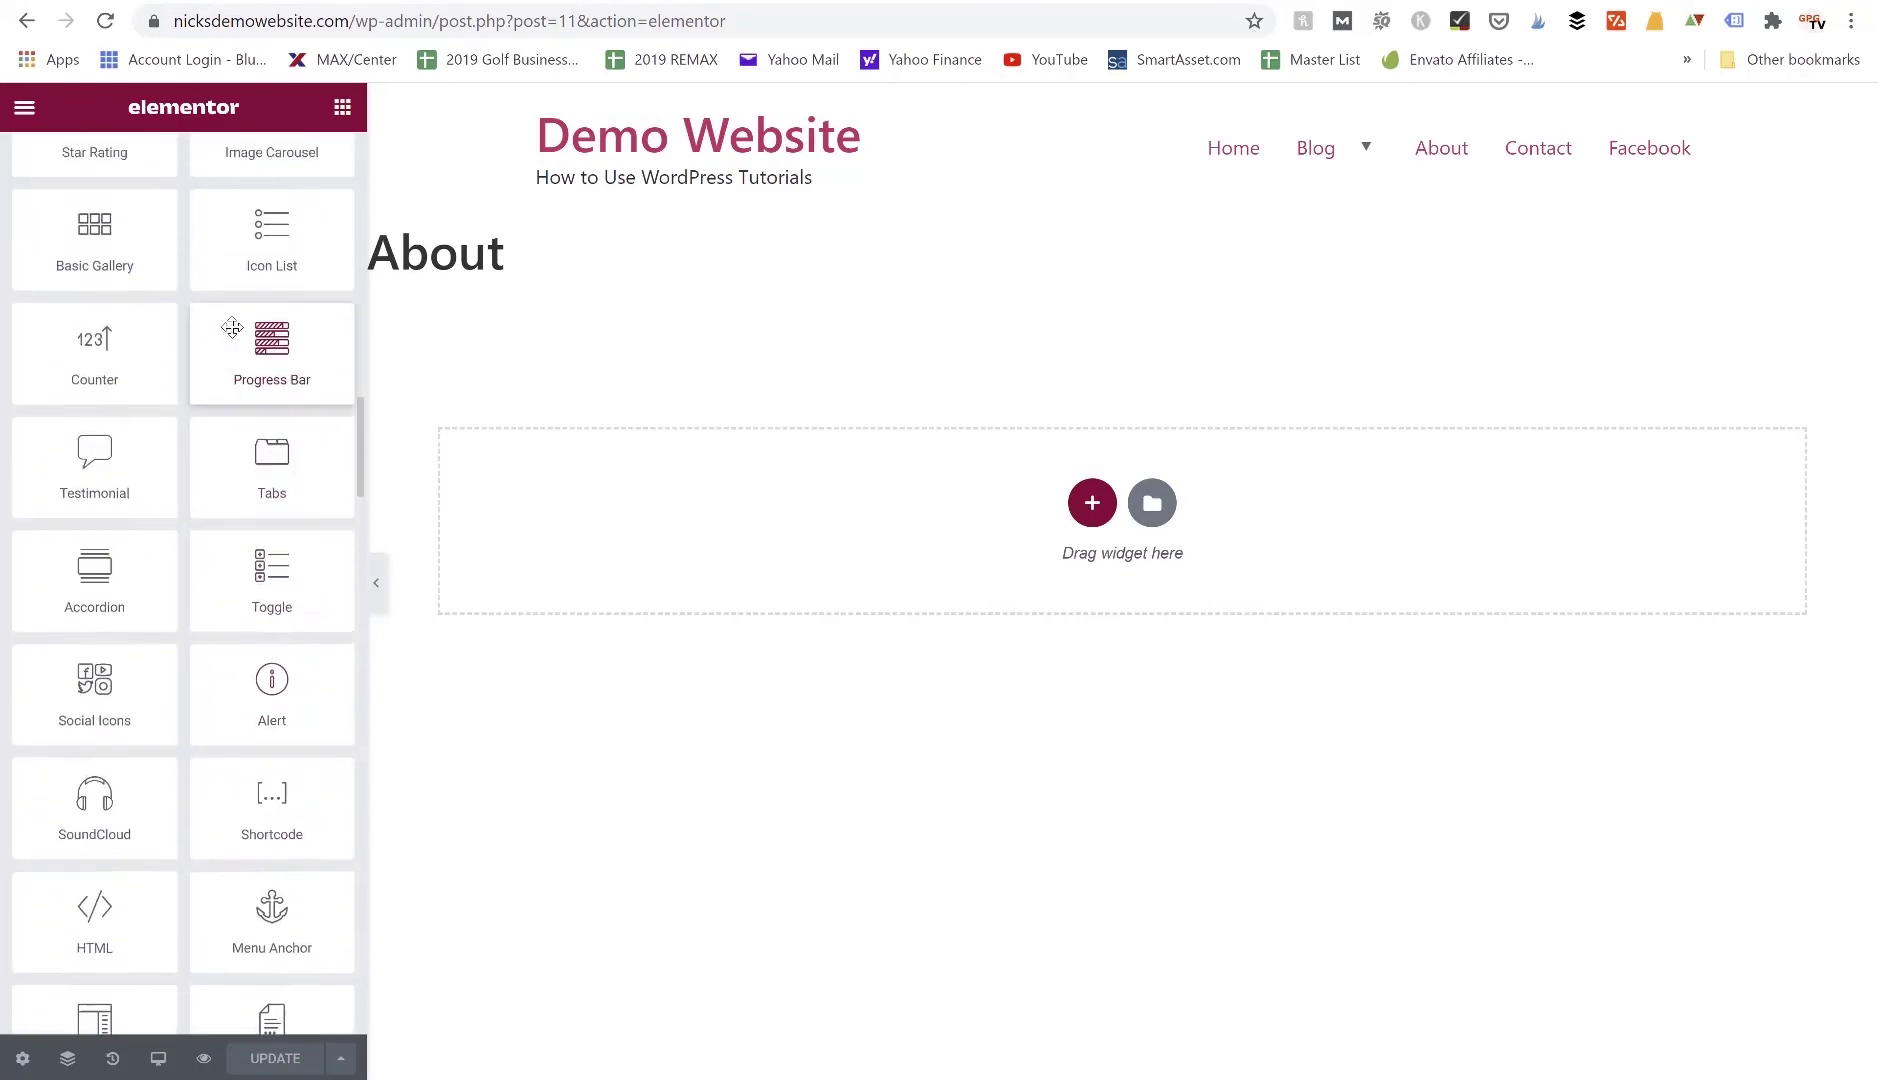
{"action": "scroll", "coordinate": [225, 360], "scroll_direction": "up", "scroll_amount": 1}
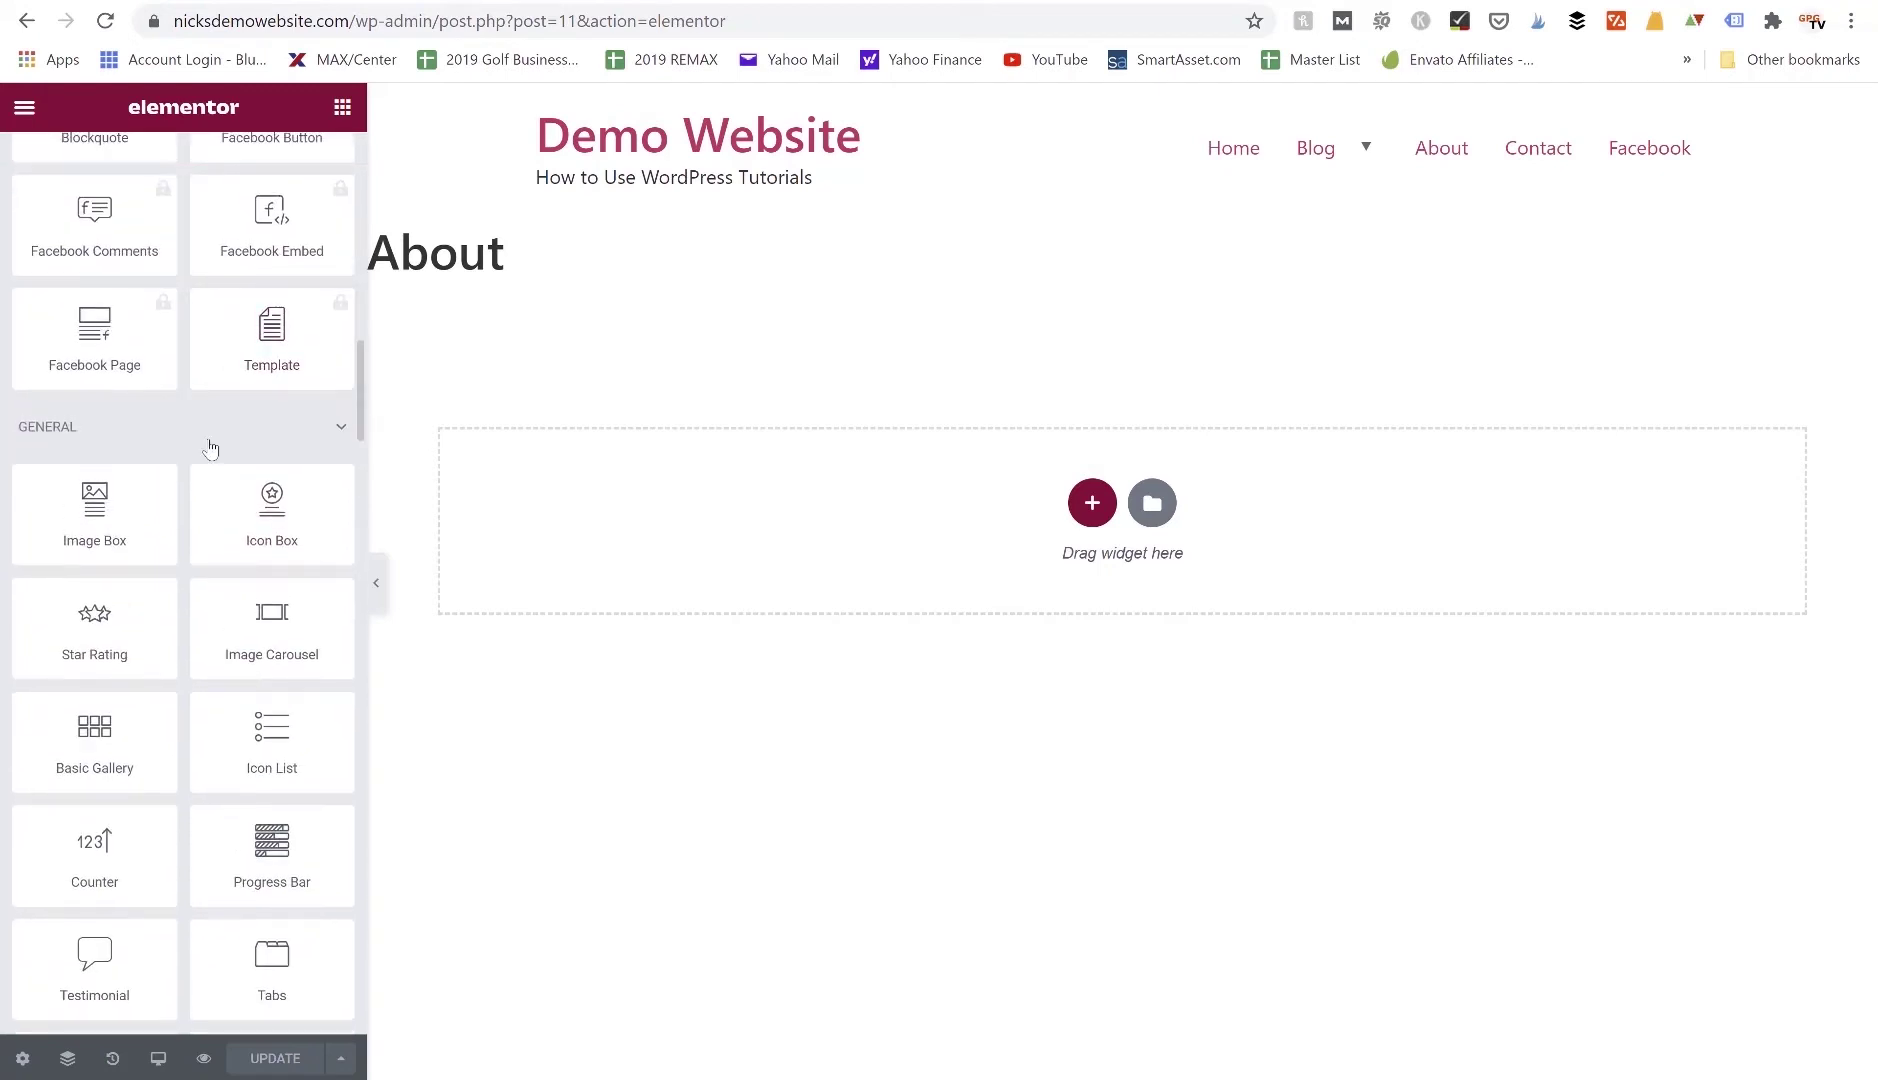
{"action": "scroll", "coordinate": [210, 447], "scroll_direction": "down", "scroll_amount": 3}
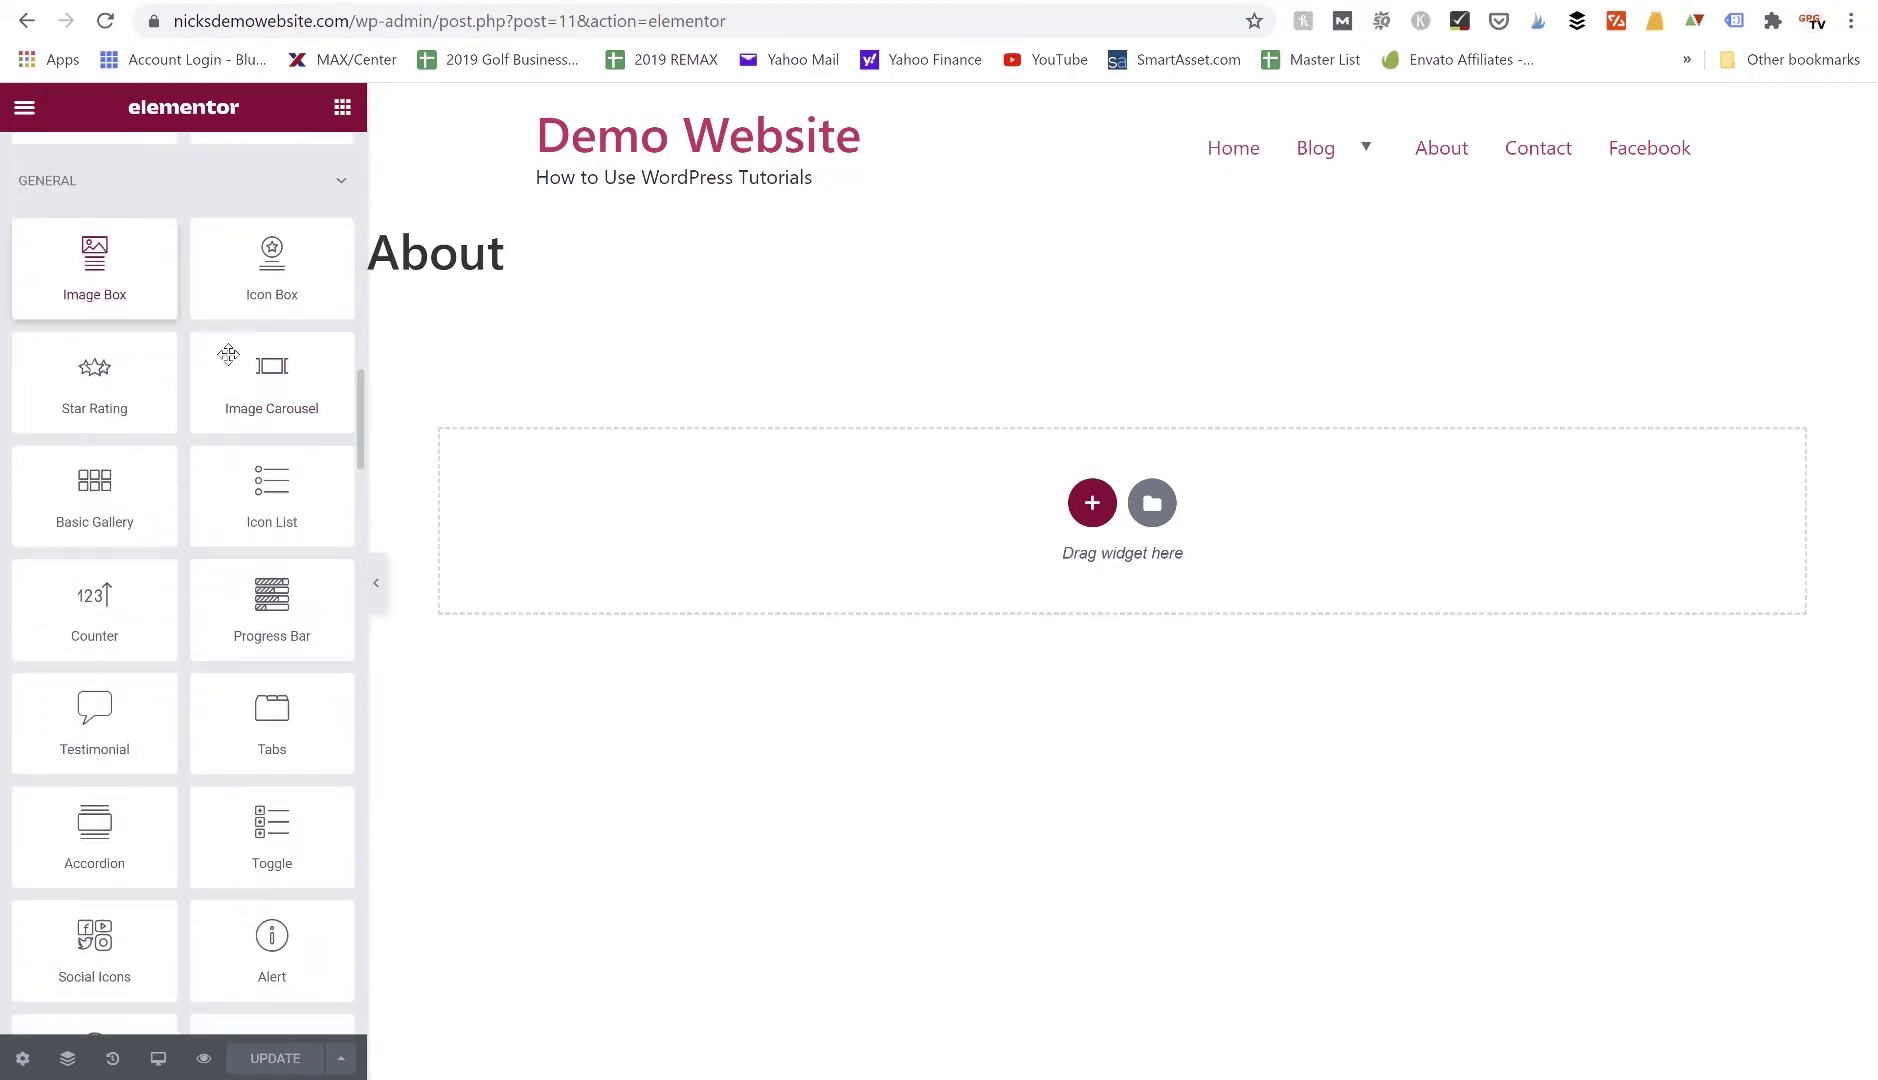
{"action": "scroll", "coordinate": [276, 369], "scroll_direction": "down", "scroll_amount": 3}
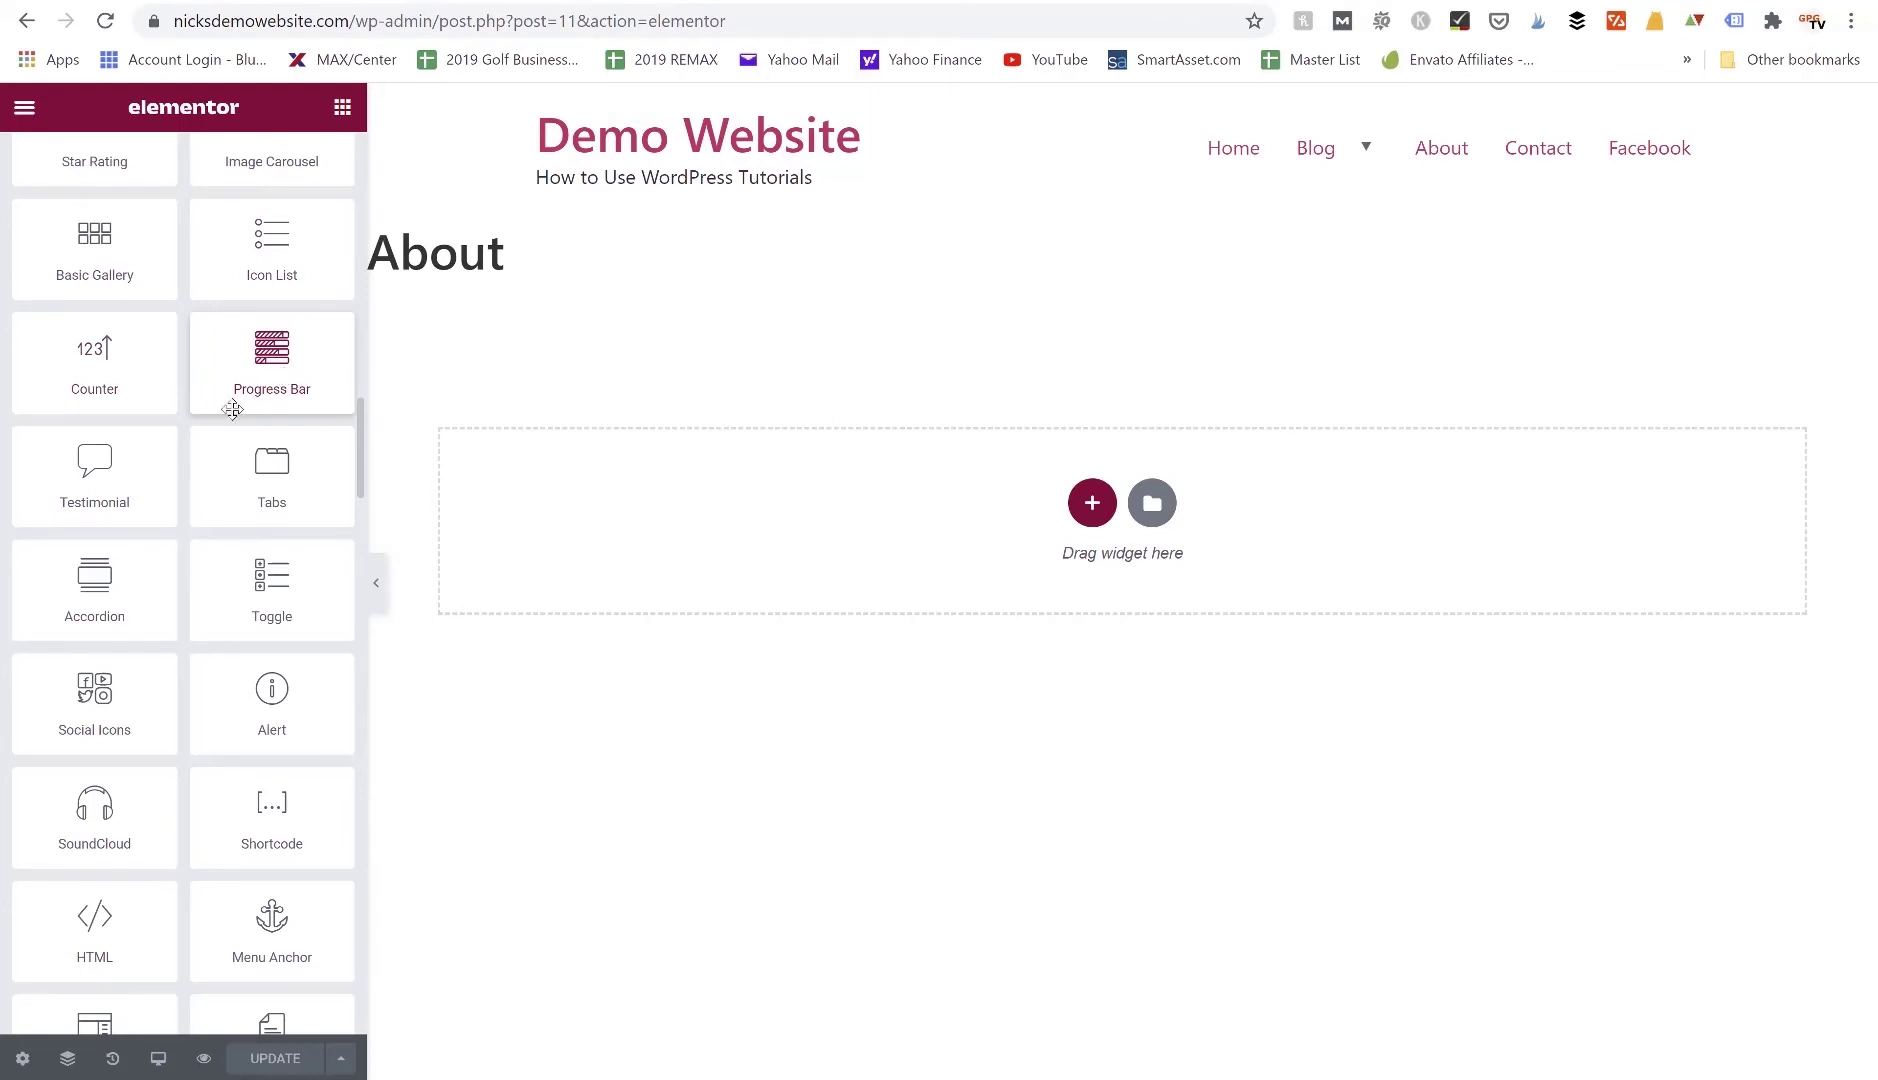
{"action": "scroll", "coordinate": [156, 462], "scroll_direction": "down", "scroll_amount": 2}
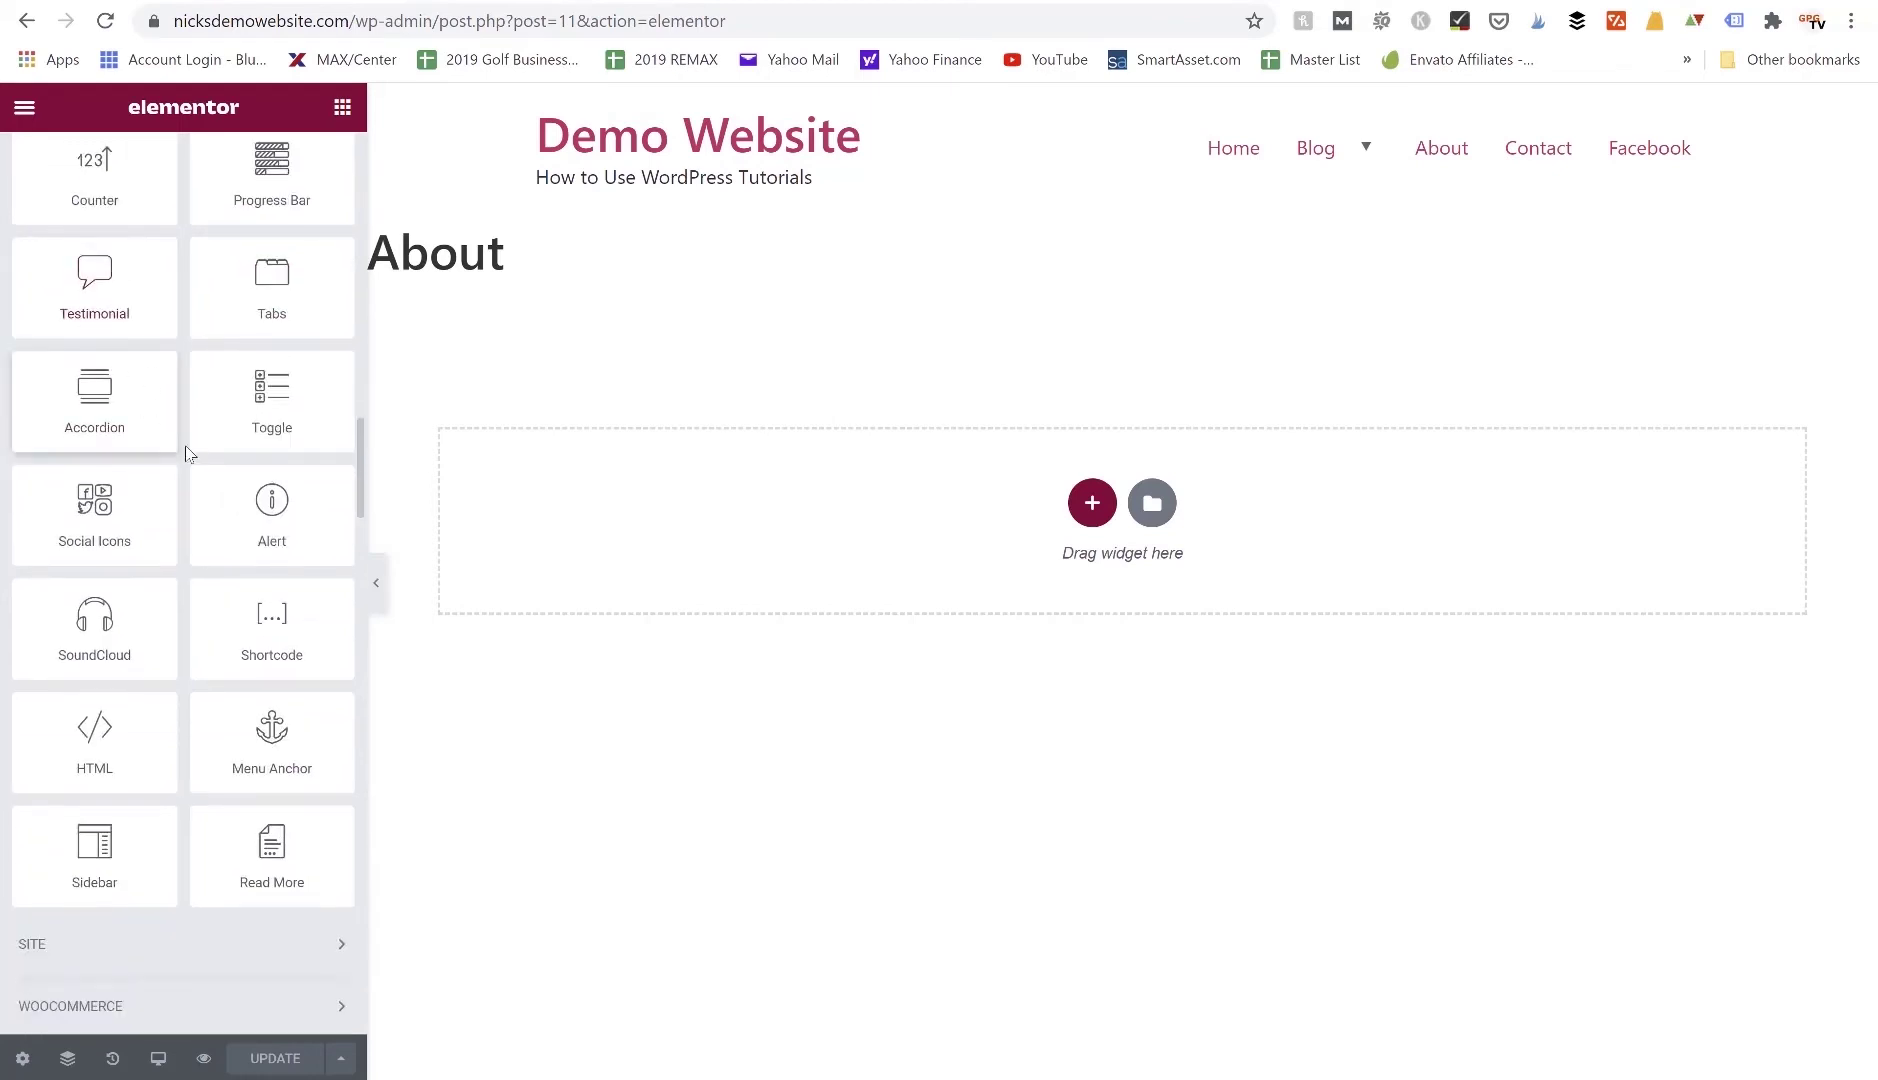
{"action": "scroll", "coordinate": [112, 270], "scroll_direction": "down", "scroll_amount": 2}
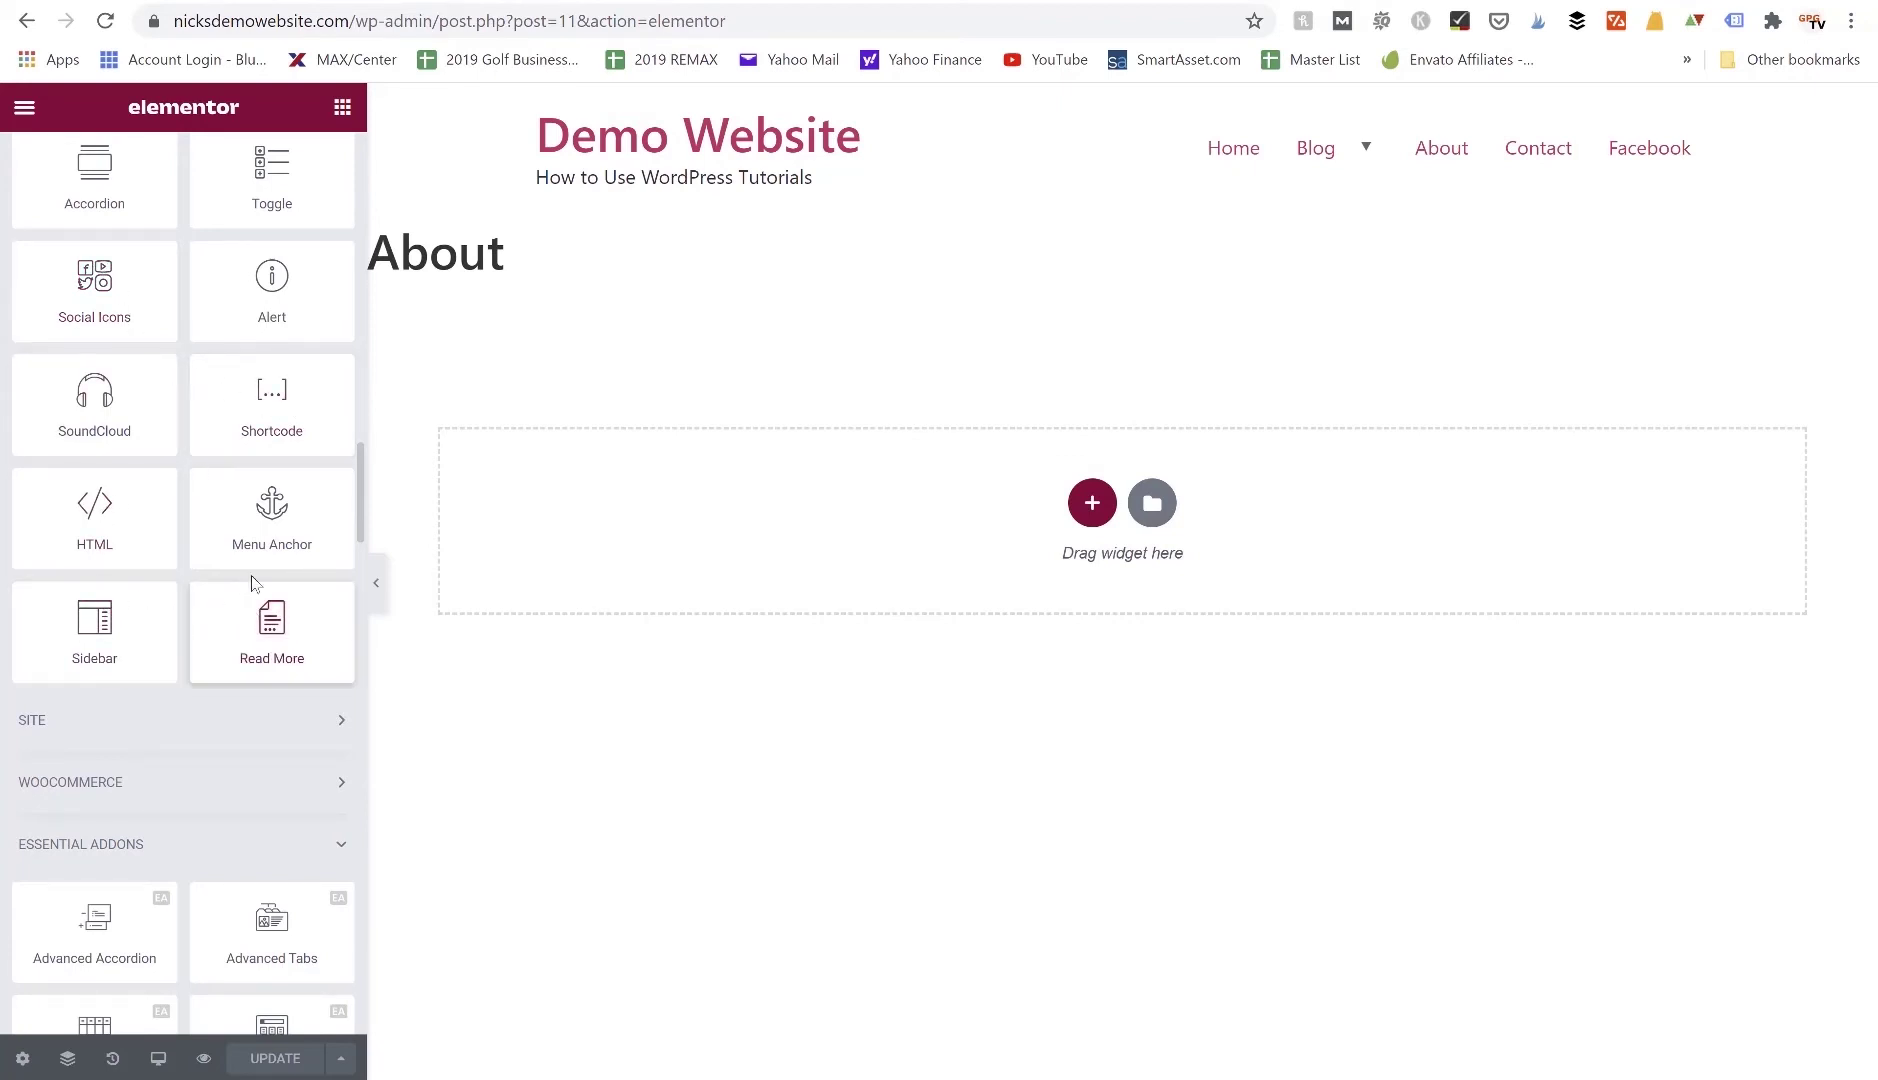
{"action": "scroll", "coordinate": [250, 538], "scroll_direction": "up", "scroll_amount": 7}
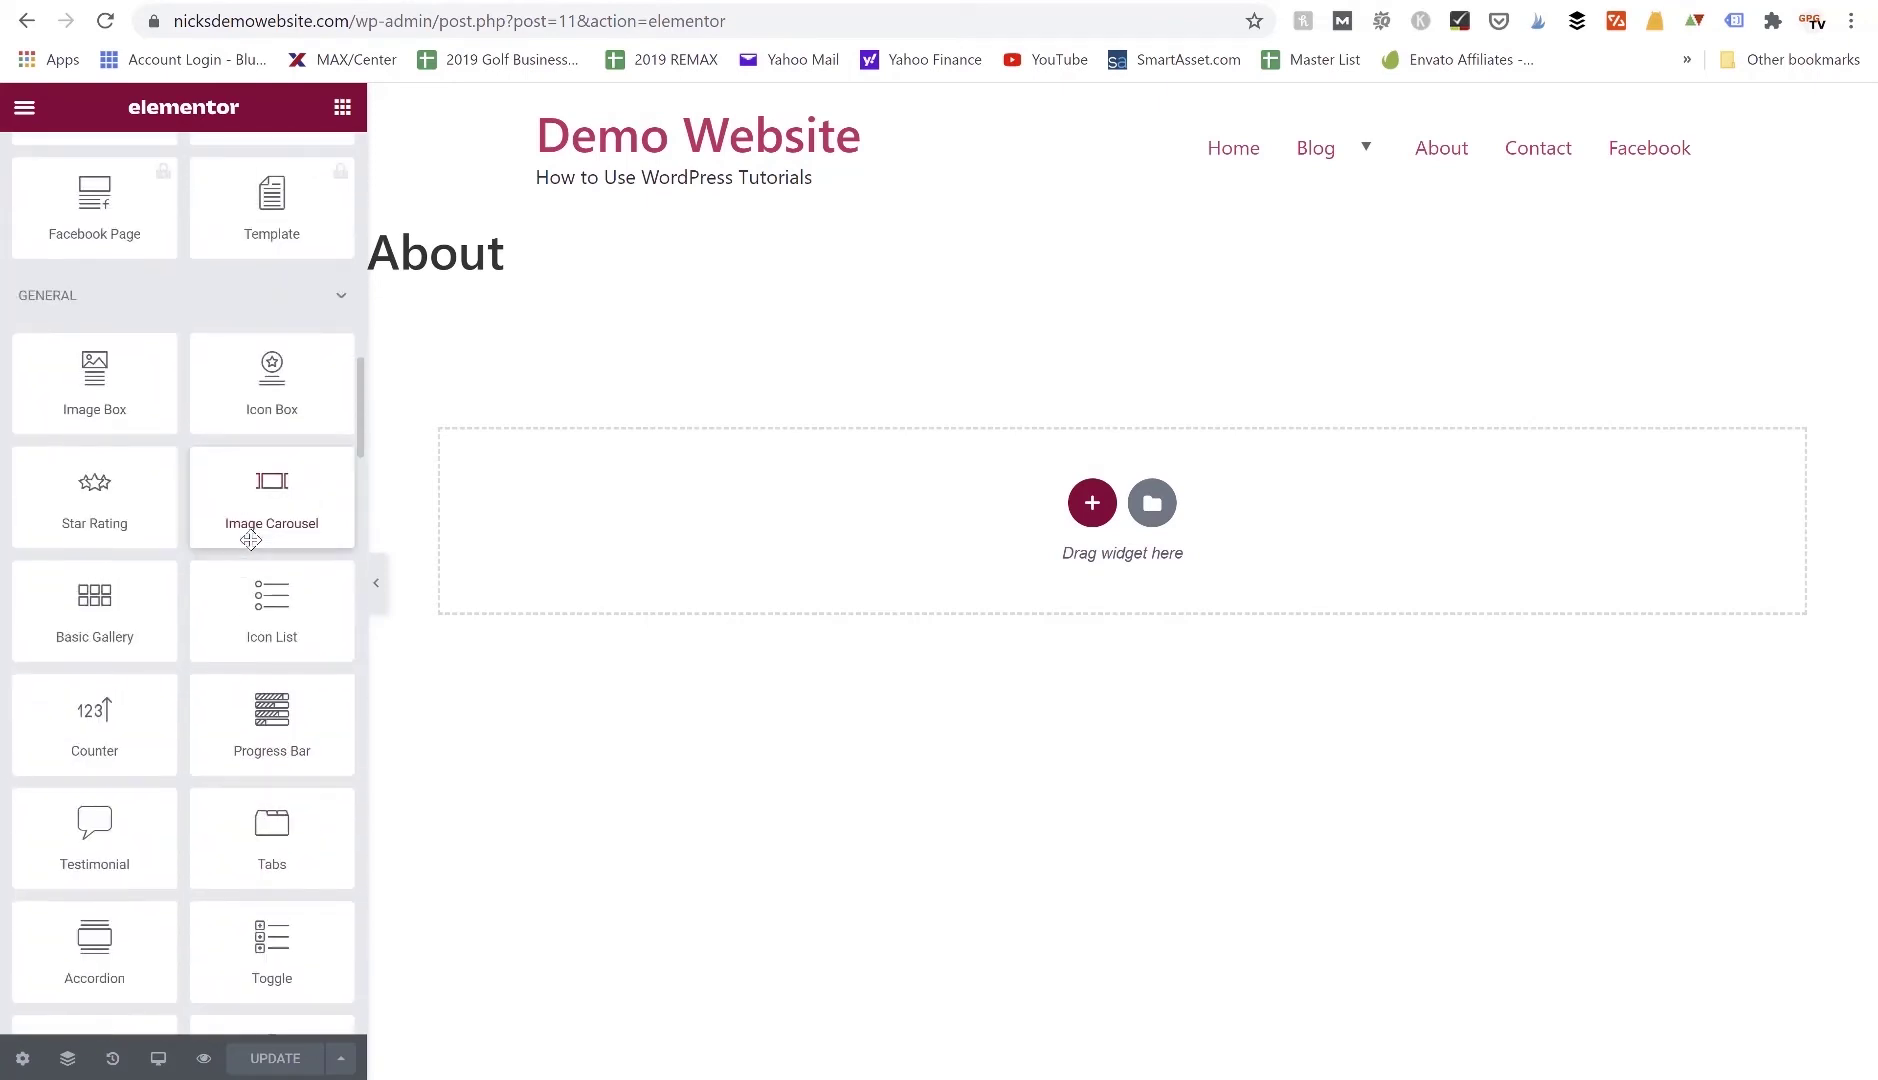
{"action": "scroll", "coordinate": [250, 538], "scroll_direction": "up", "scroll_amount": 4}
Step: Skim the Essential Addons widgets again, from Advanced Accordion to the locked ones, and return to the Basic category
{"action": "scroll", "coordinate": [250, 538], "scroll_direction": "down", "scroll_amount": 7}
{"action": "scroll", "coordinate": [250, 540], "scroll_direction": "down", "scroll_amount": 9}
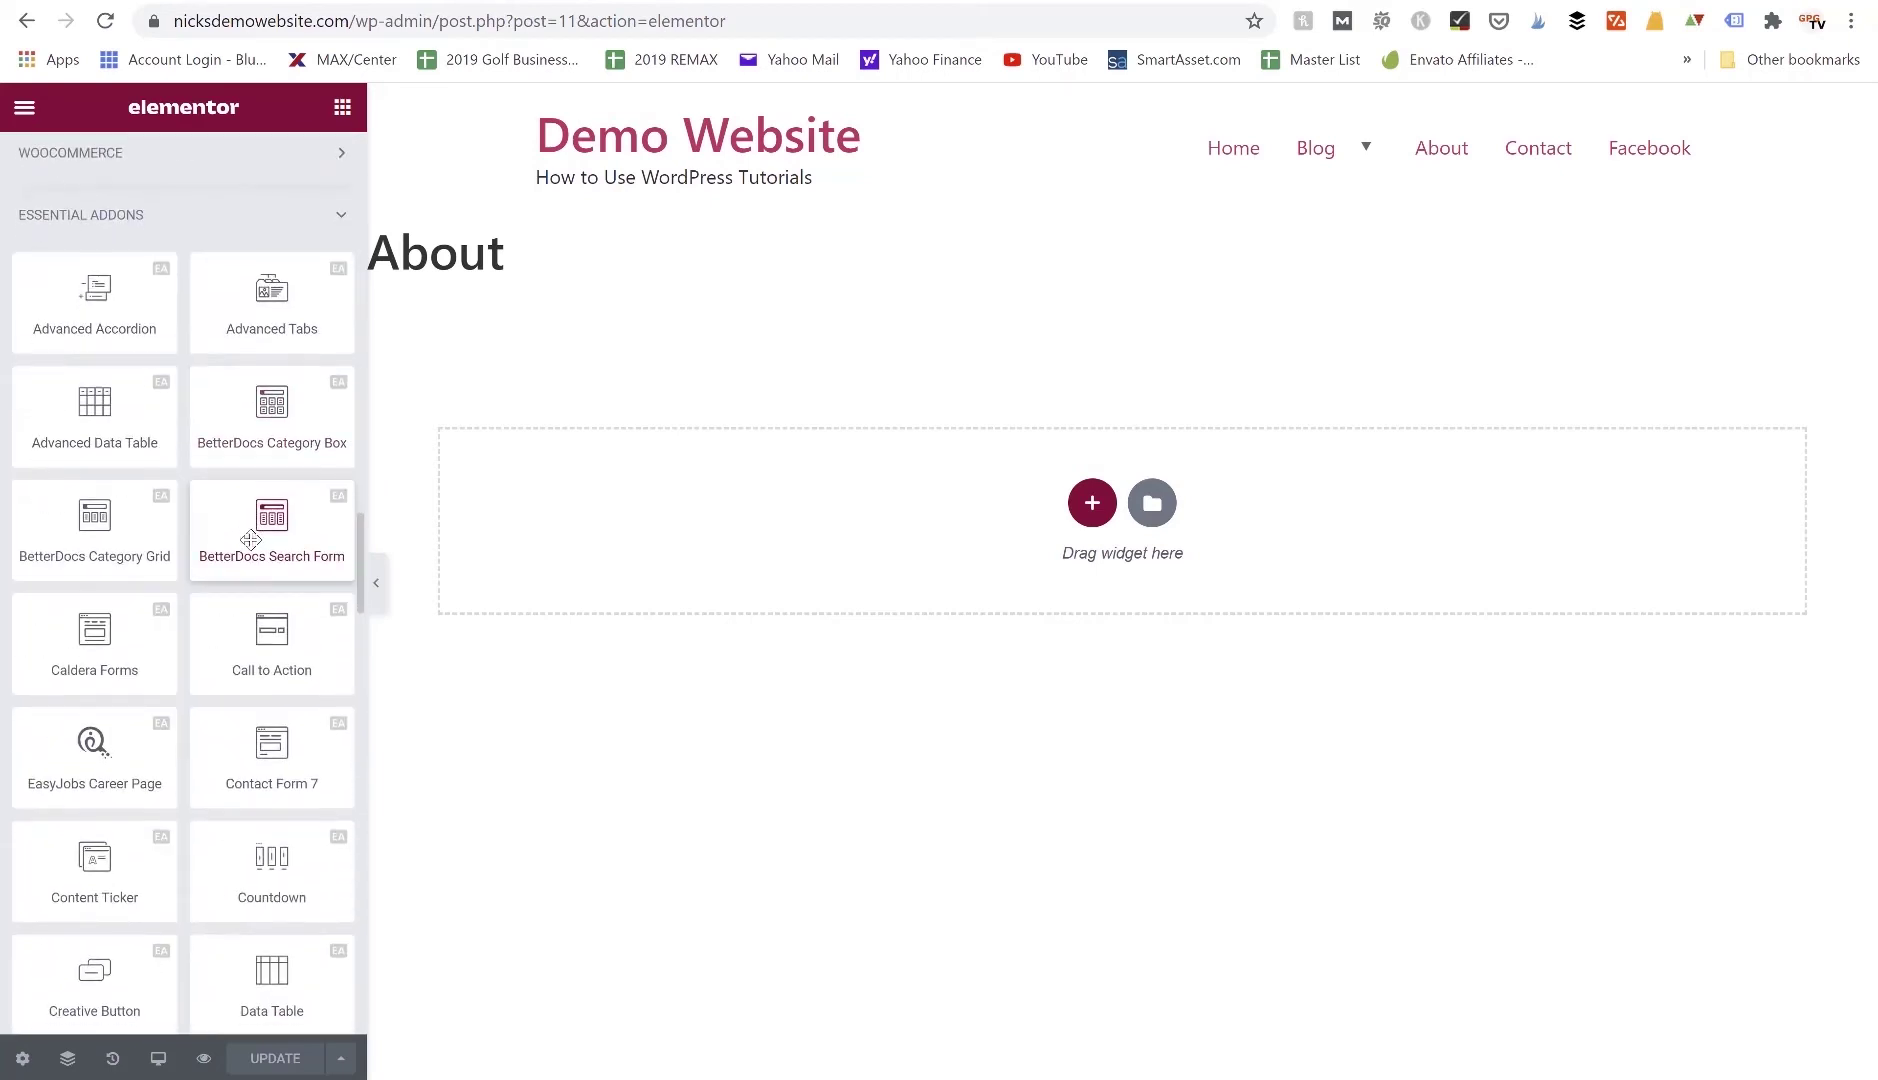
{"action": "scroll", "coordinate": [250, 538], "scroll_direction": "down", "scroll_amount": 1}
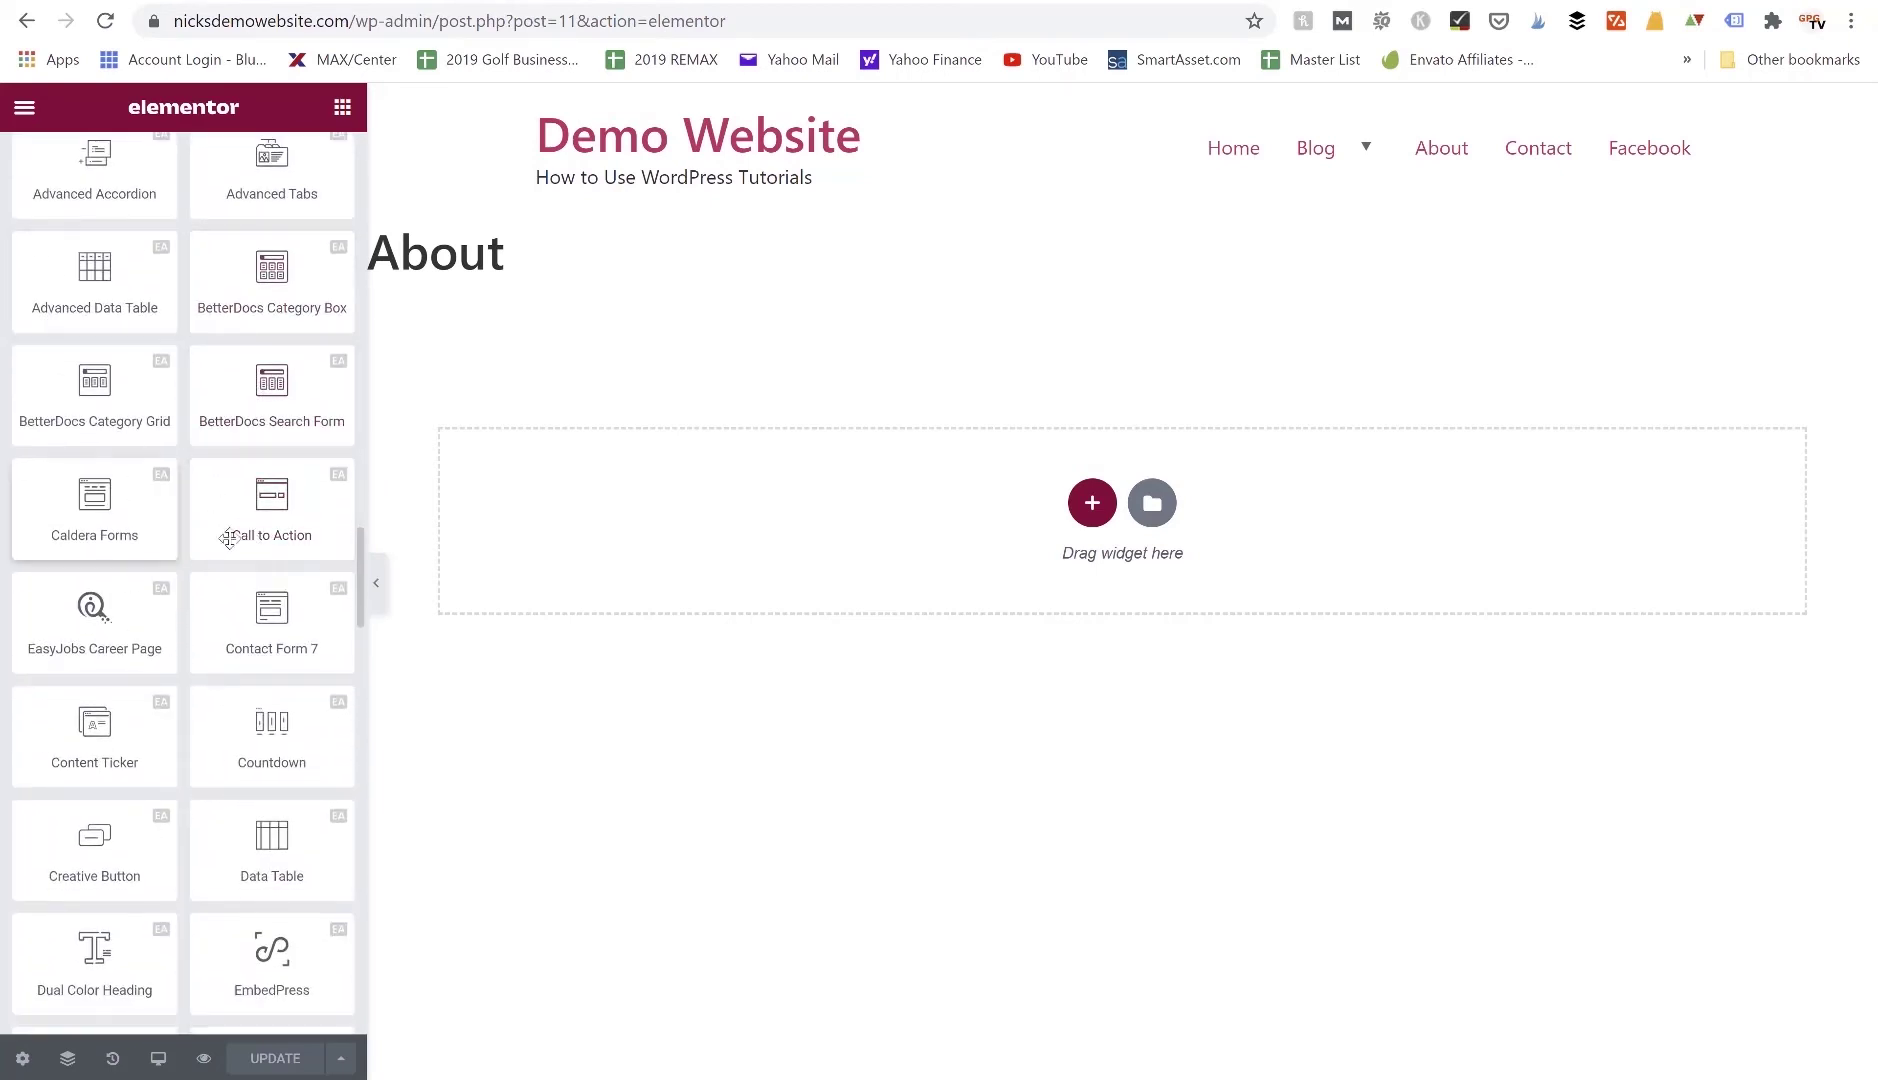
{"action": "scroll", "coordinate": [183, 545], "scroll_direction": "down", "scroll_amount": 6}
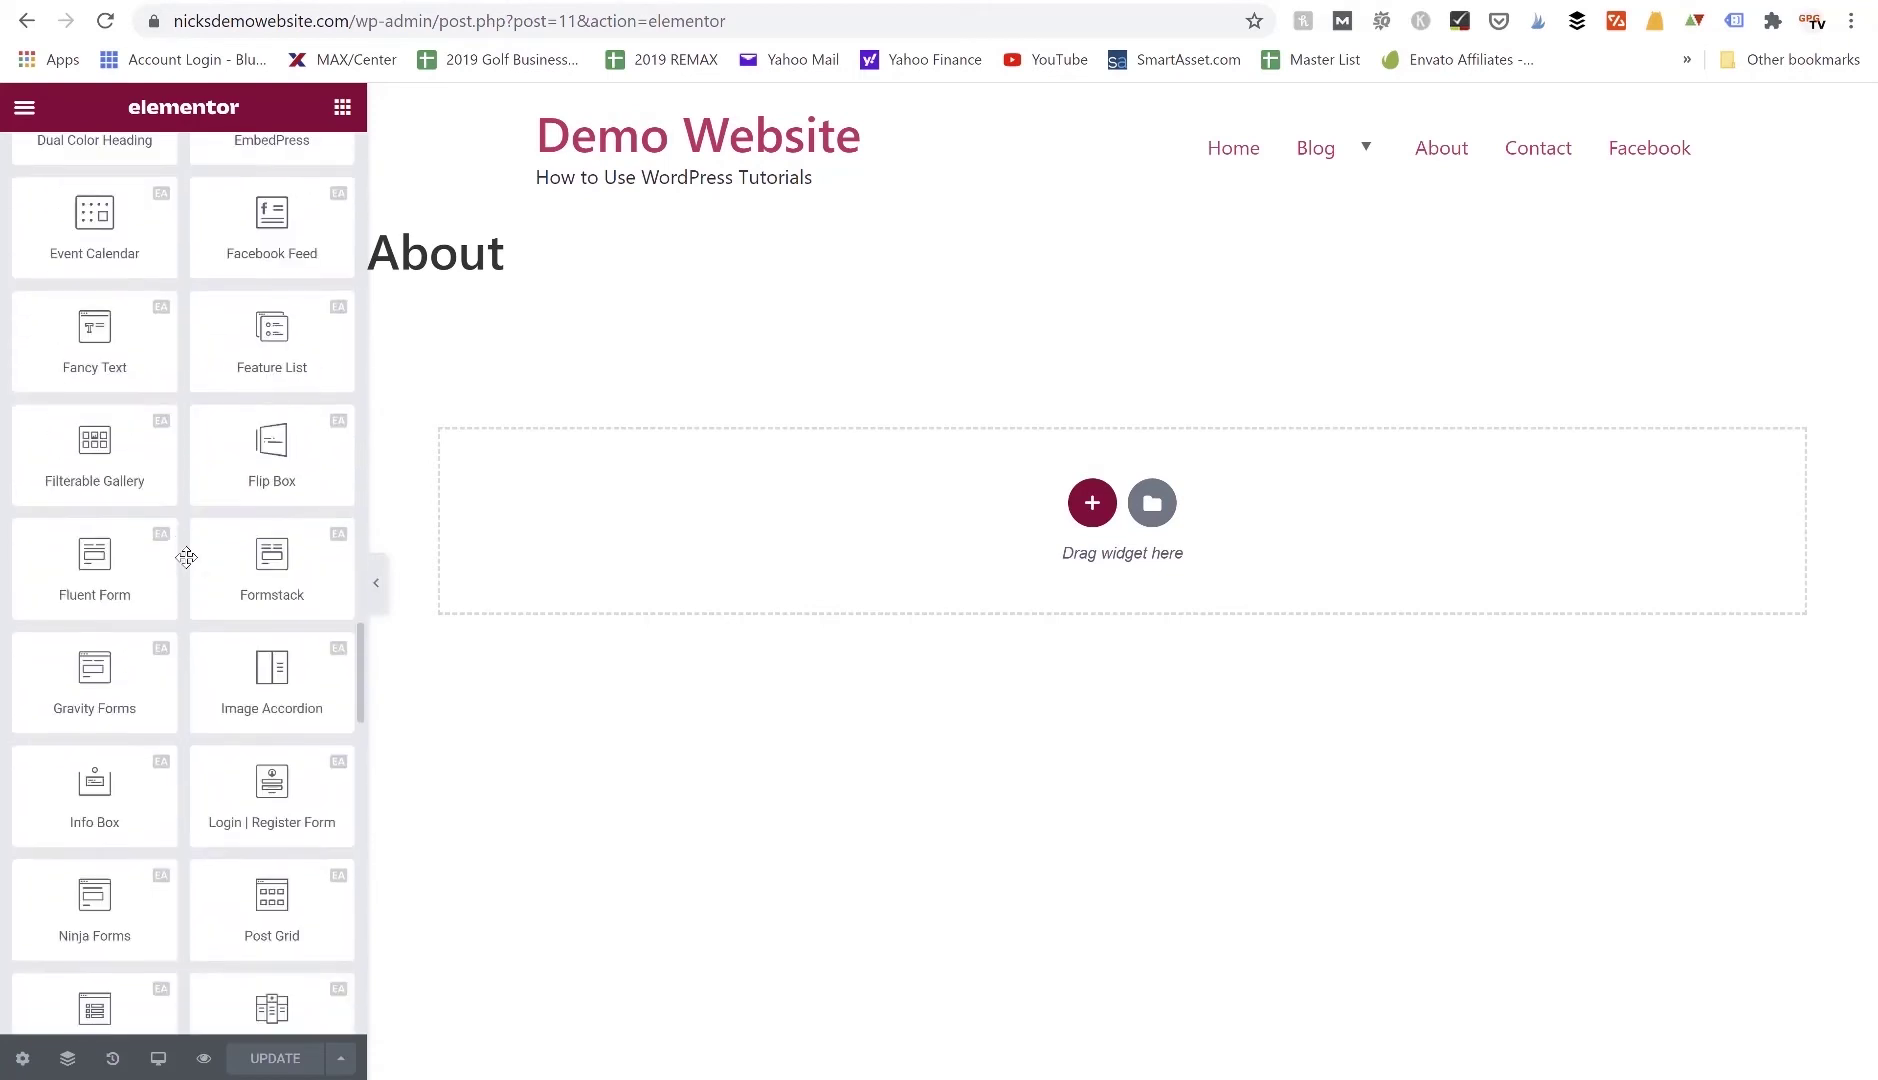
{"action": "scroll", "coordinate": [186, 557], "scroll_direction": "down", "scroll_amount": 11}
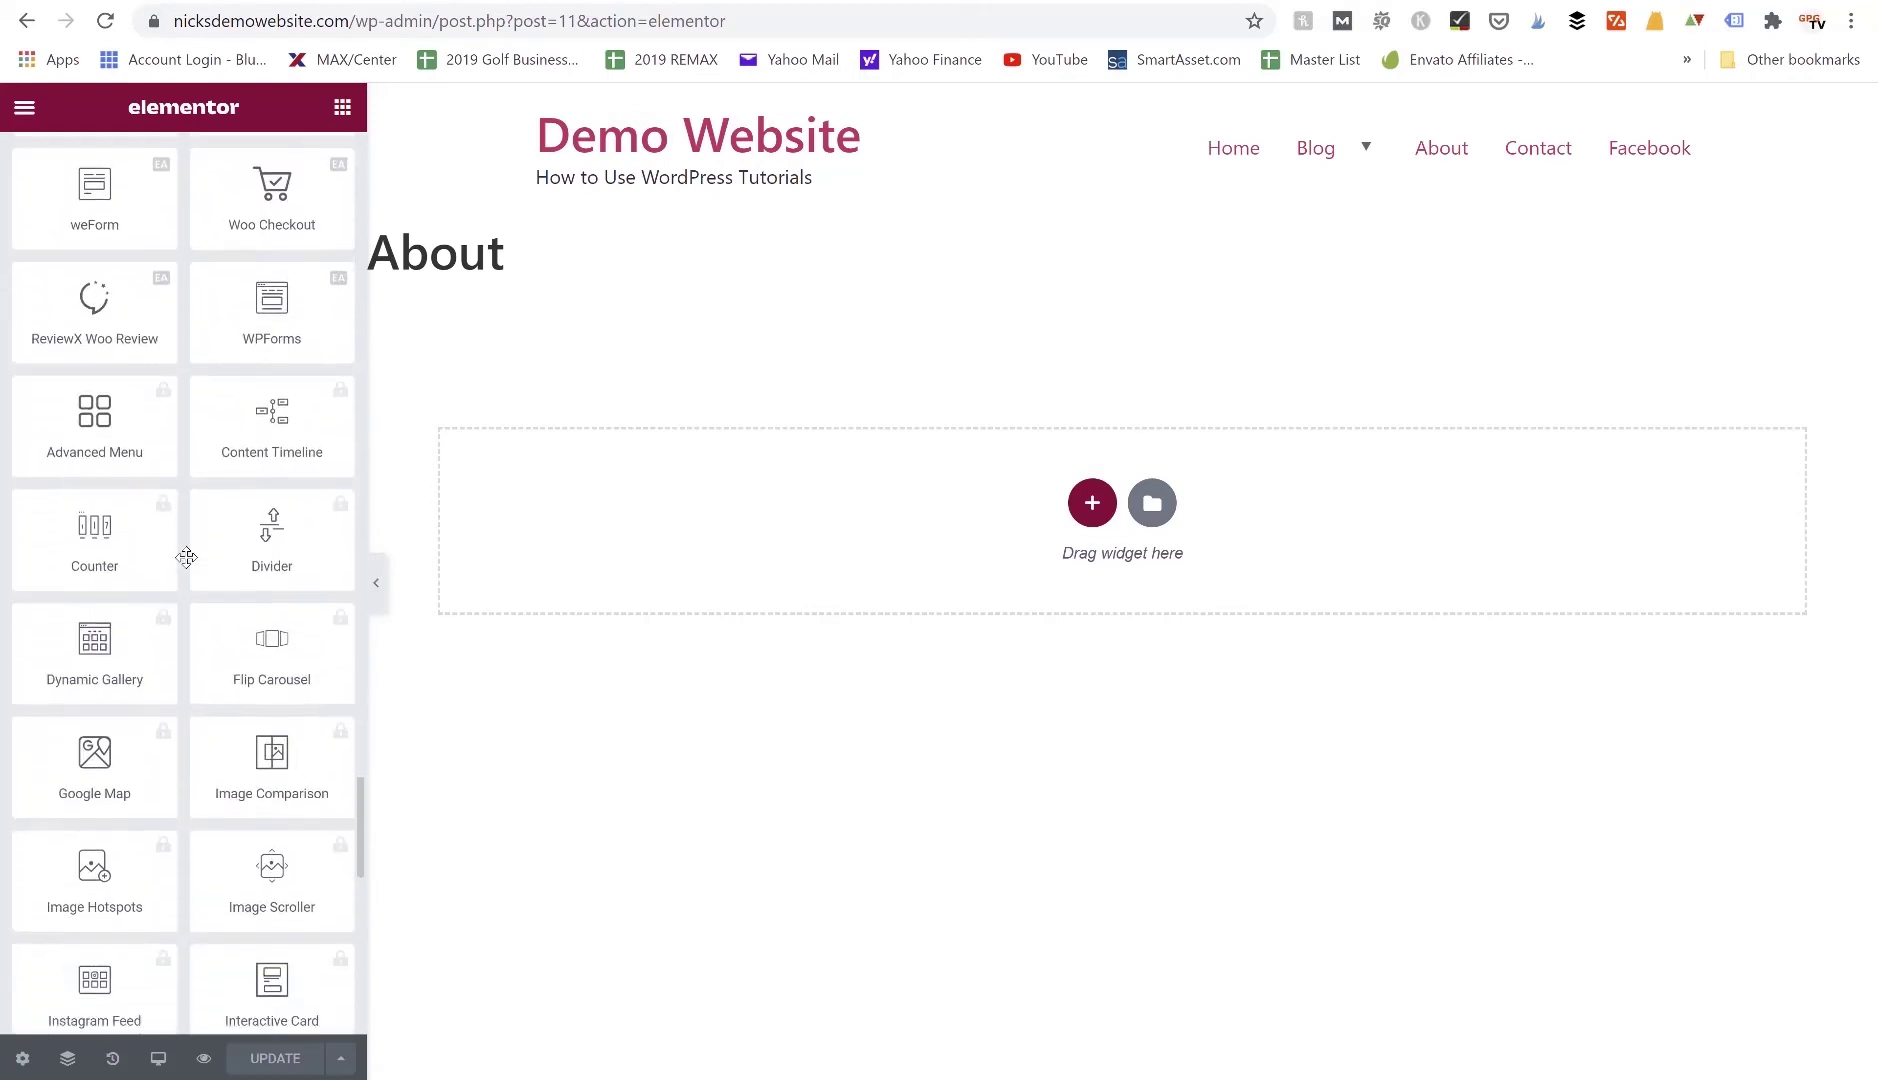
{"action": "scroll", "coordinate": [186, 557], "scroll_direction": "down", "scroll_amount": 2}
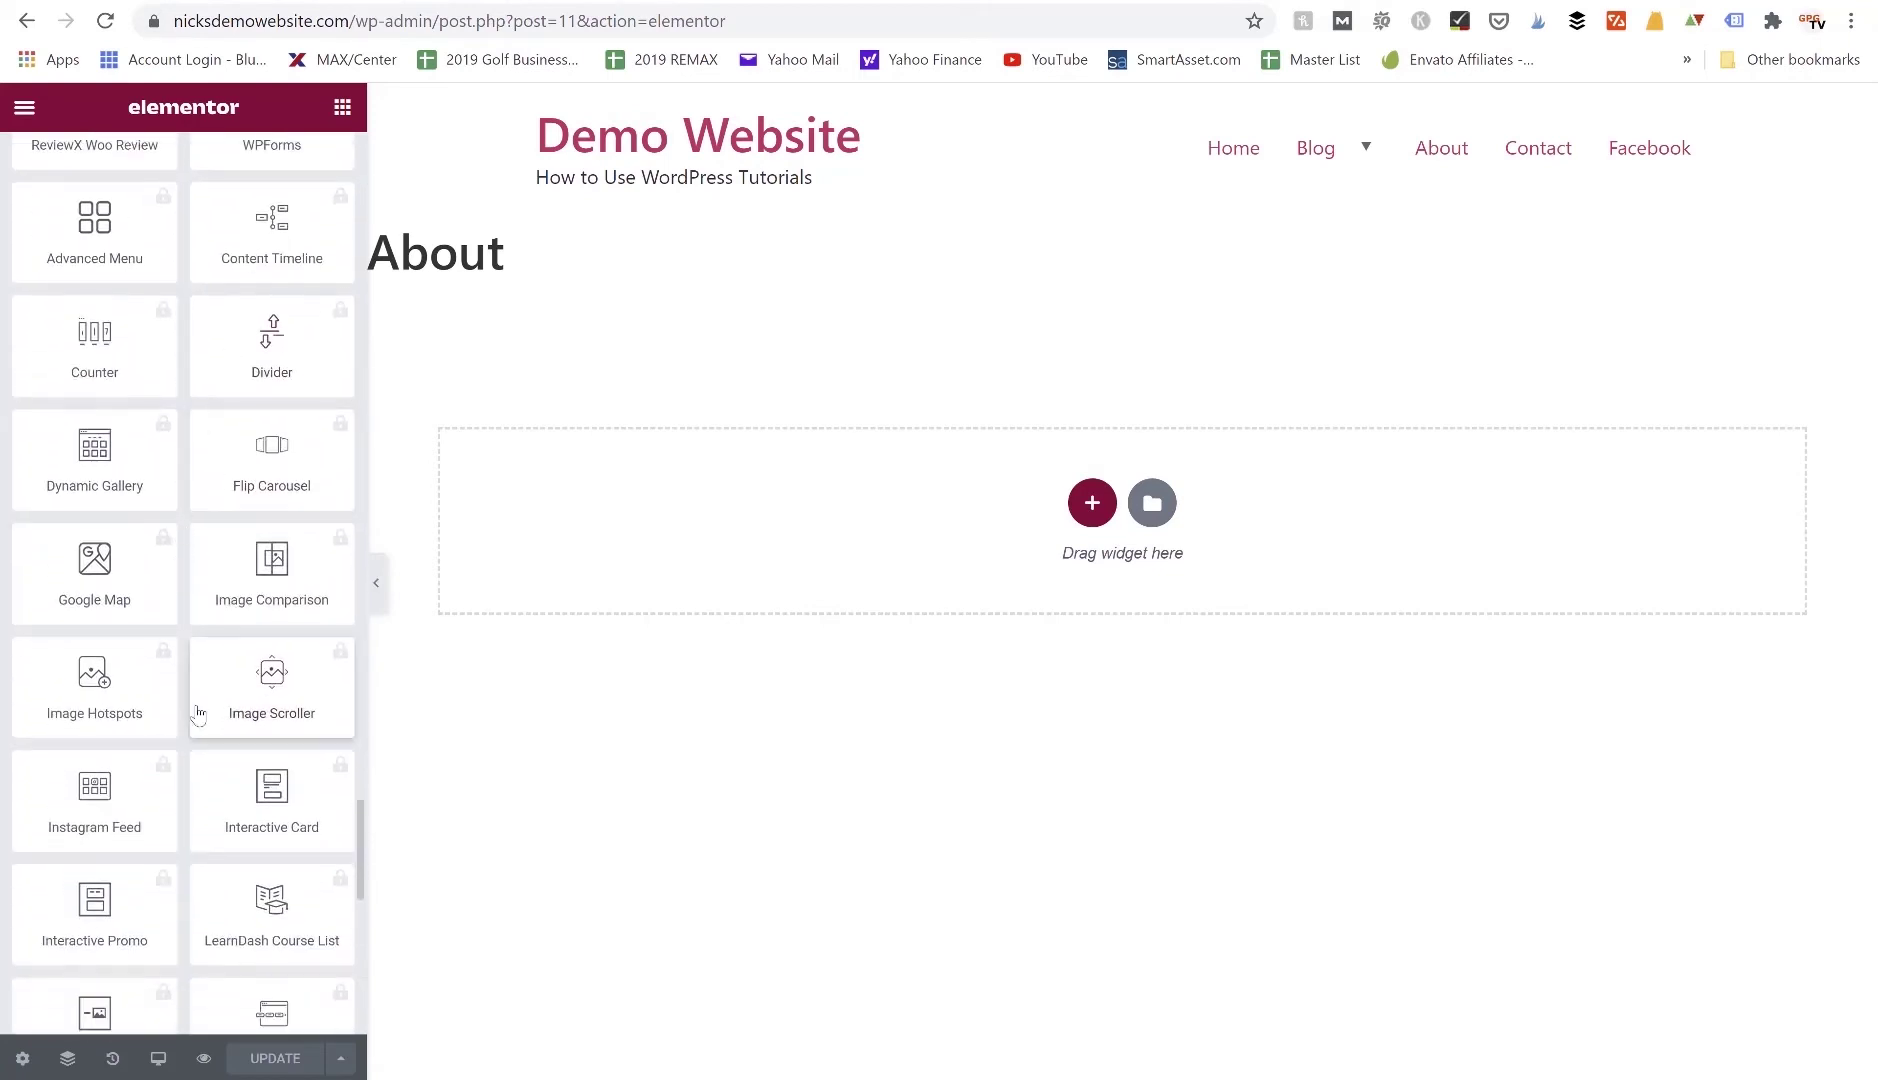
{"action": "scroll", "coordinate": [197, 713], "scroll_direction": "down", "scroll_amount": 4}
{"action": "scroll", "coordinate": [180, 670], "scroll_direction": "up", "scroll_amount": 15}
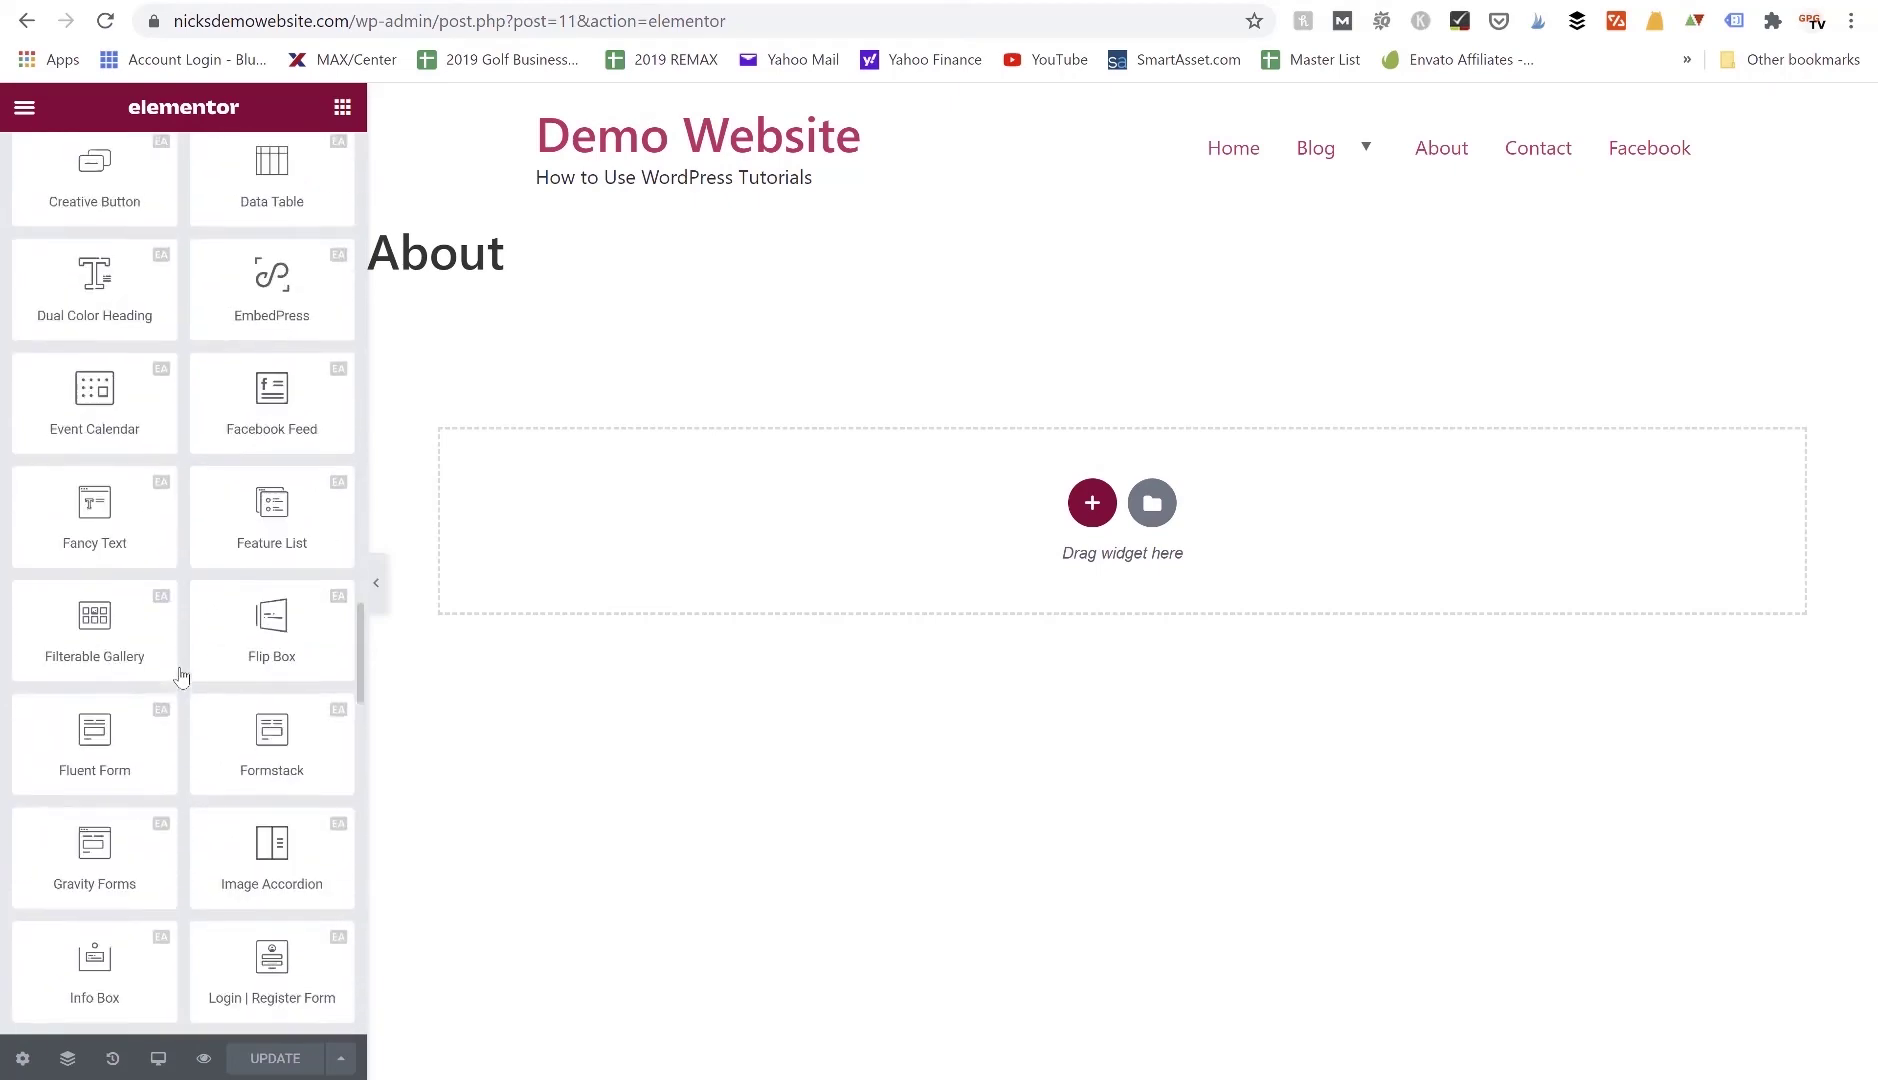
{"action": "scroll", "coordinate": [181, 672], "scroll_direction": "up", "scroll_amount": 10}
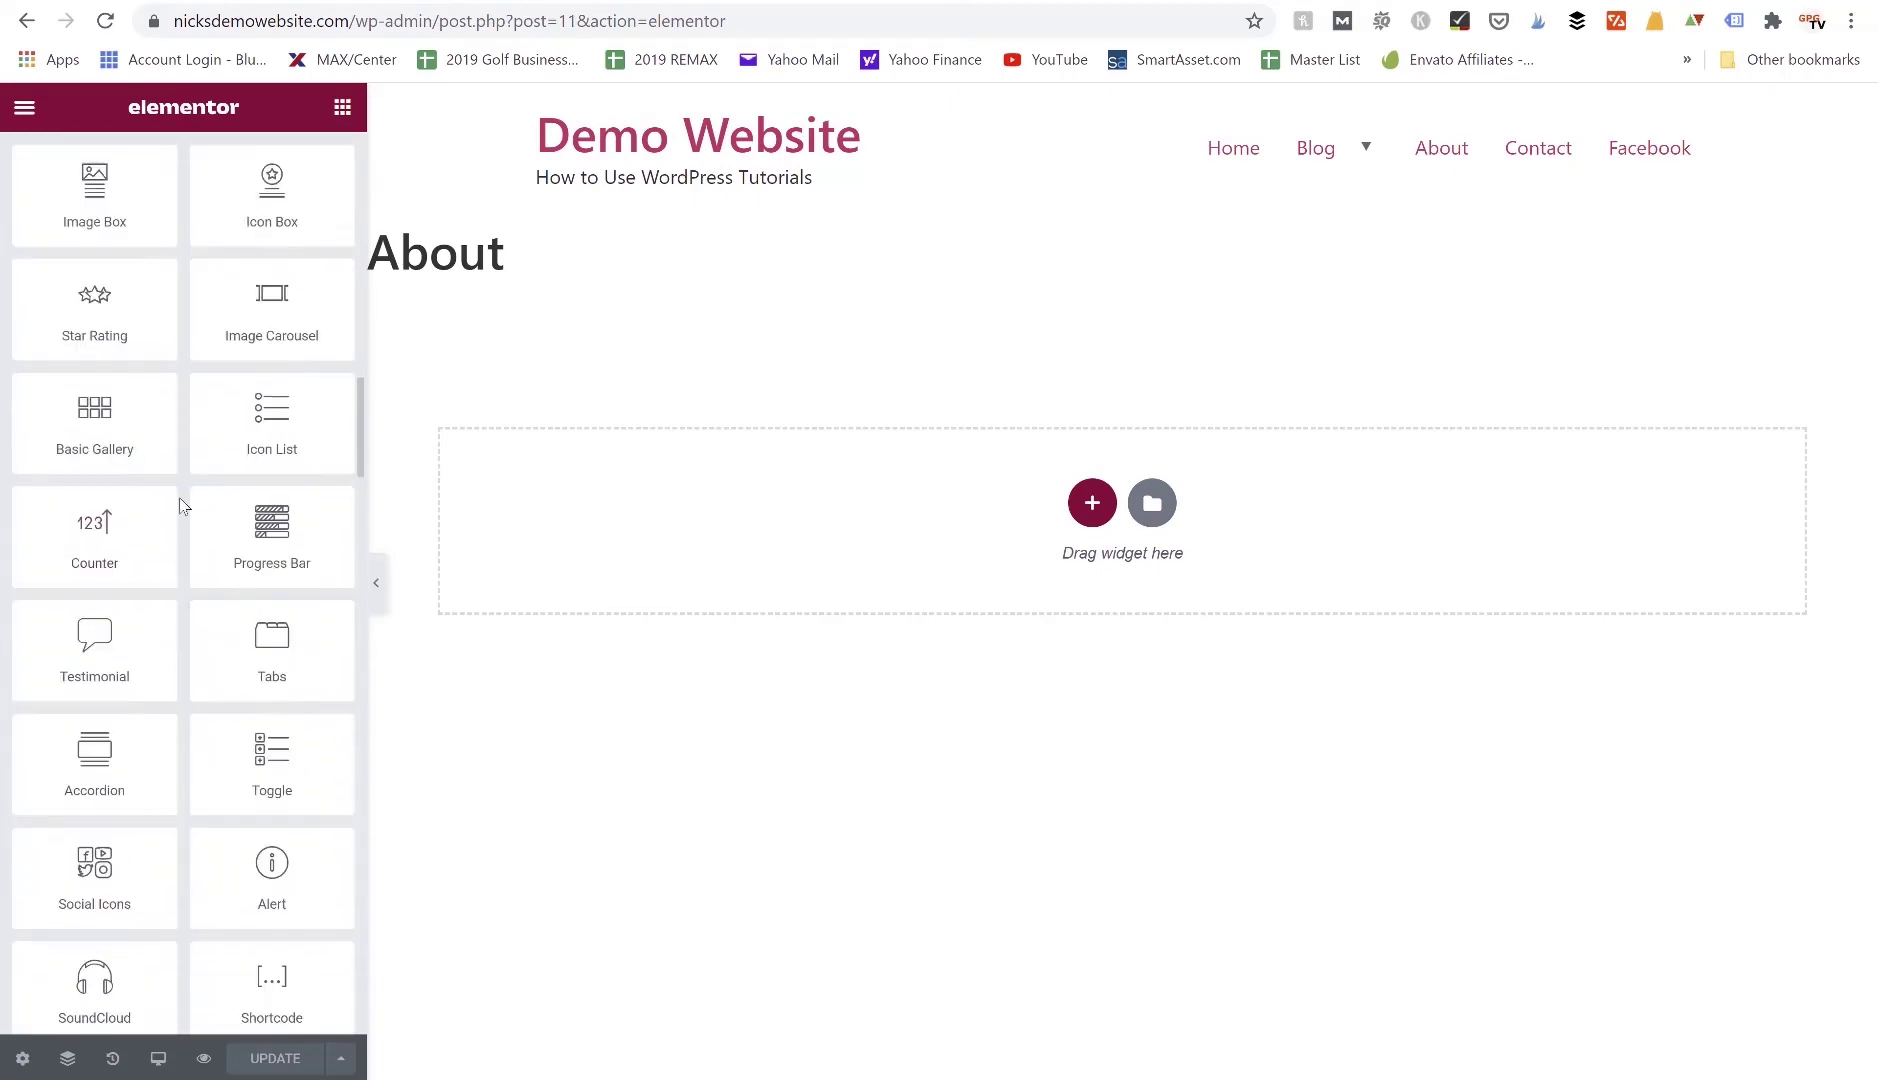
{"action": "scroll", "coordinate": [181, 505], "scroll_direction": "up", "scroll_amount": 15}
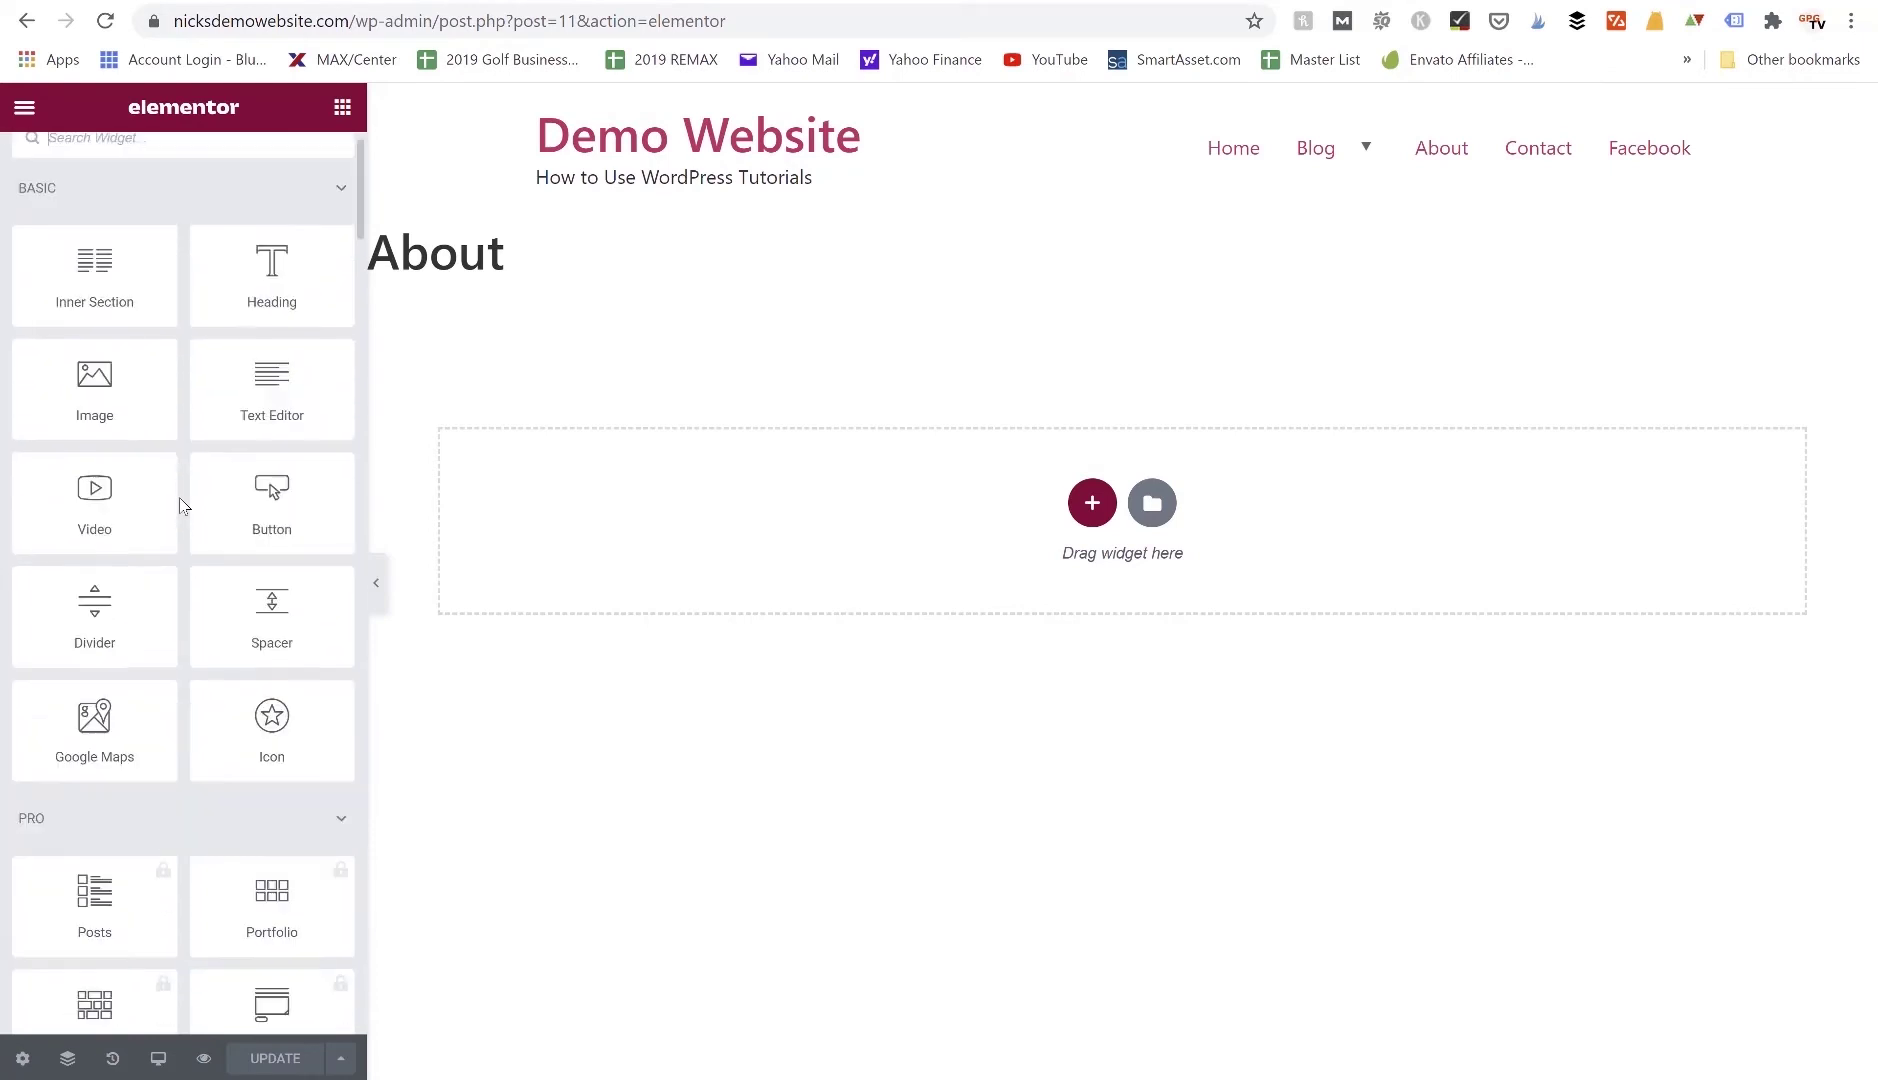
{"action": "scroll", "coordinate": [180, 505], "scroll_direction": "up", "scroll_amount": 2}
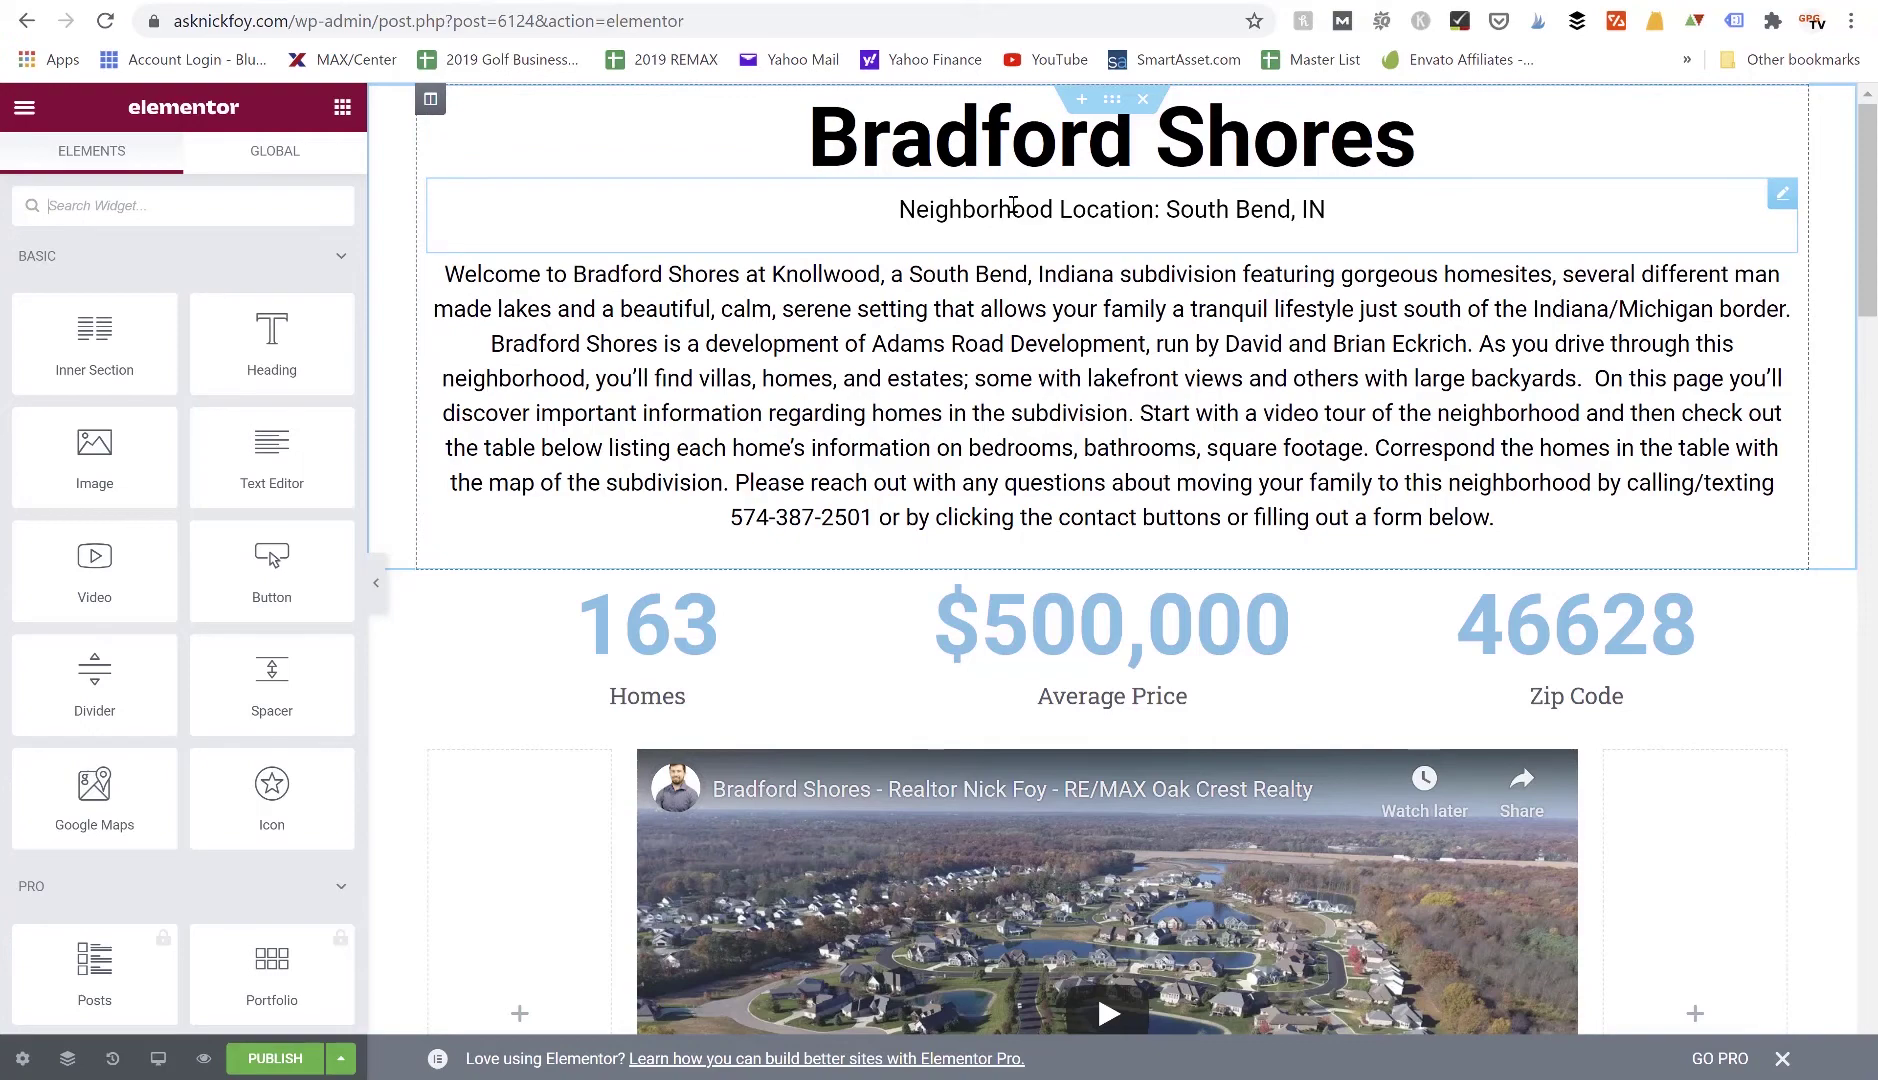
Step: Examine the Bradford Shores page layout, from the introduction, counters and video through the lot map and directions to the contact form
{"action": "scroll", "coordinate": [1023, 388], "scroll_direction": "down", "scroll_amount": 2}
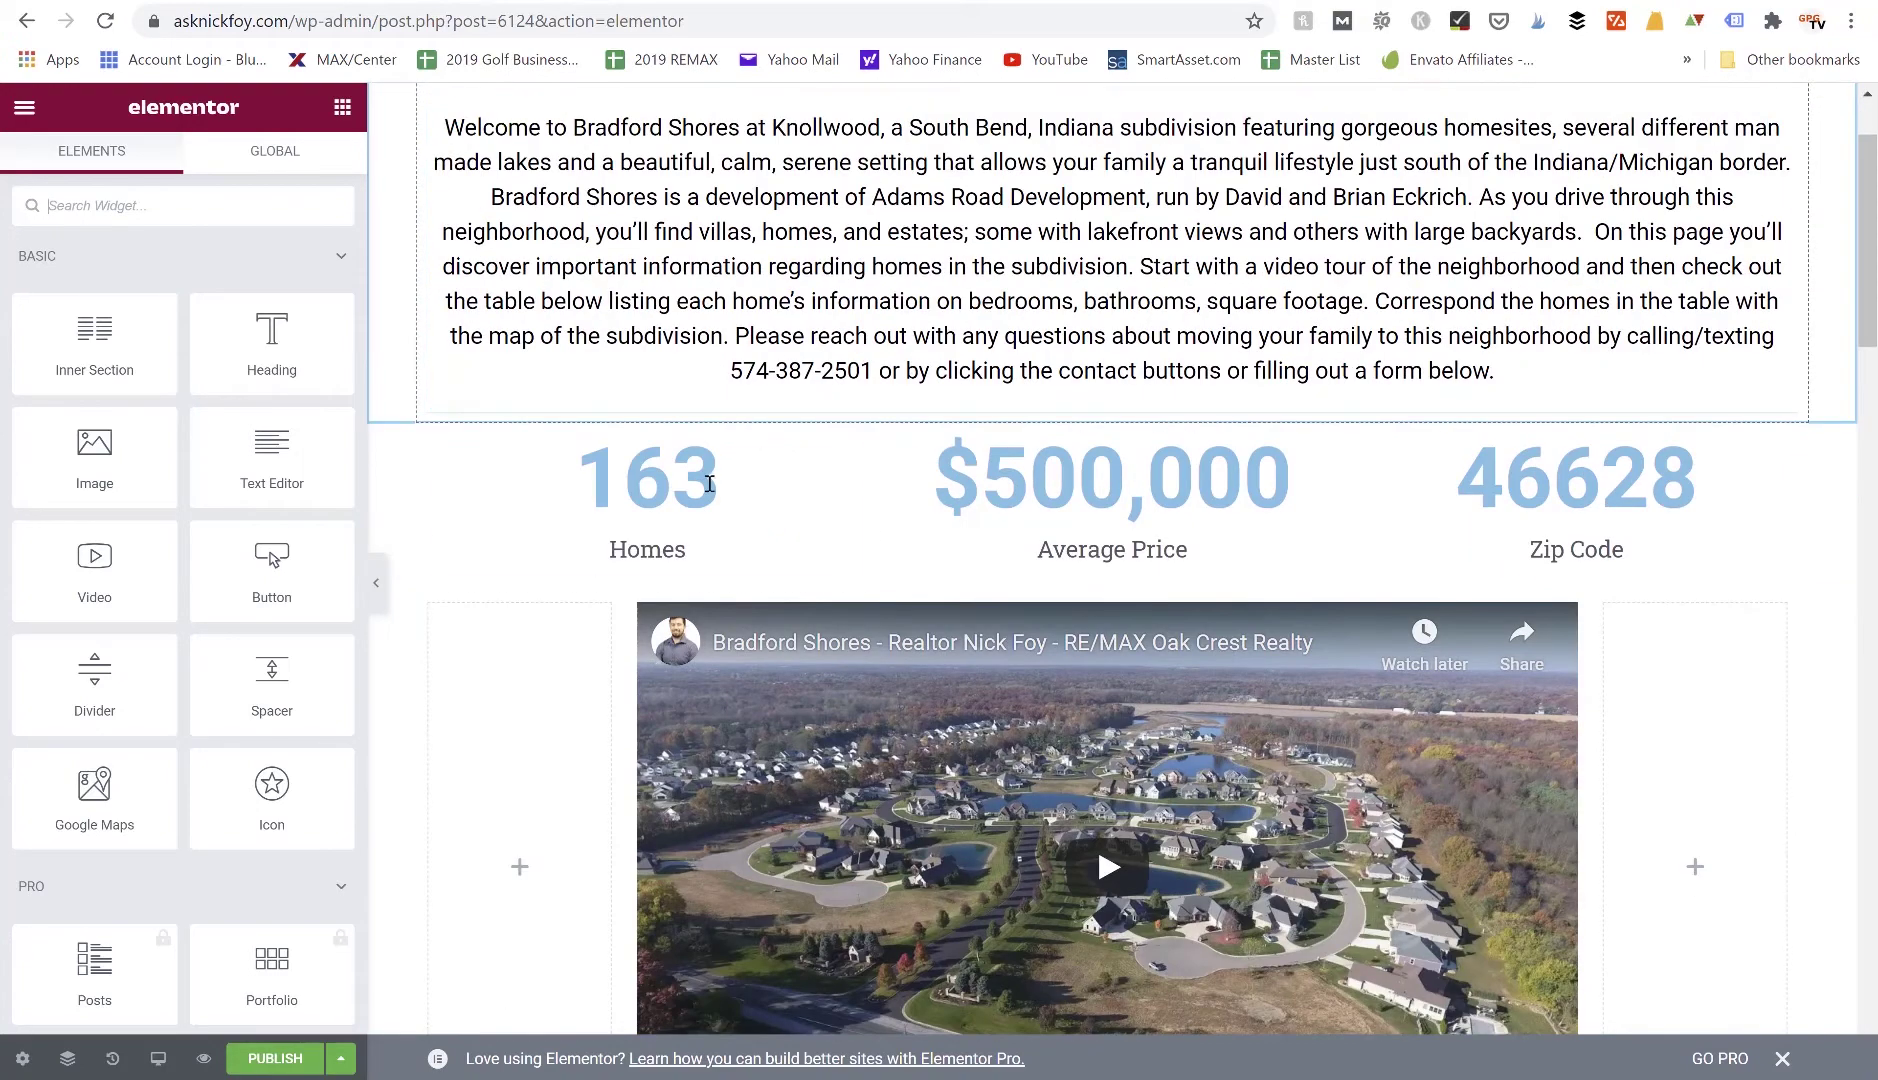
{"action": "scroll", "coordinate": [1244, 446], "scroll_direction": "down", "scroll_amount": 3}
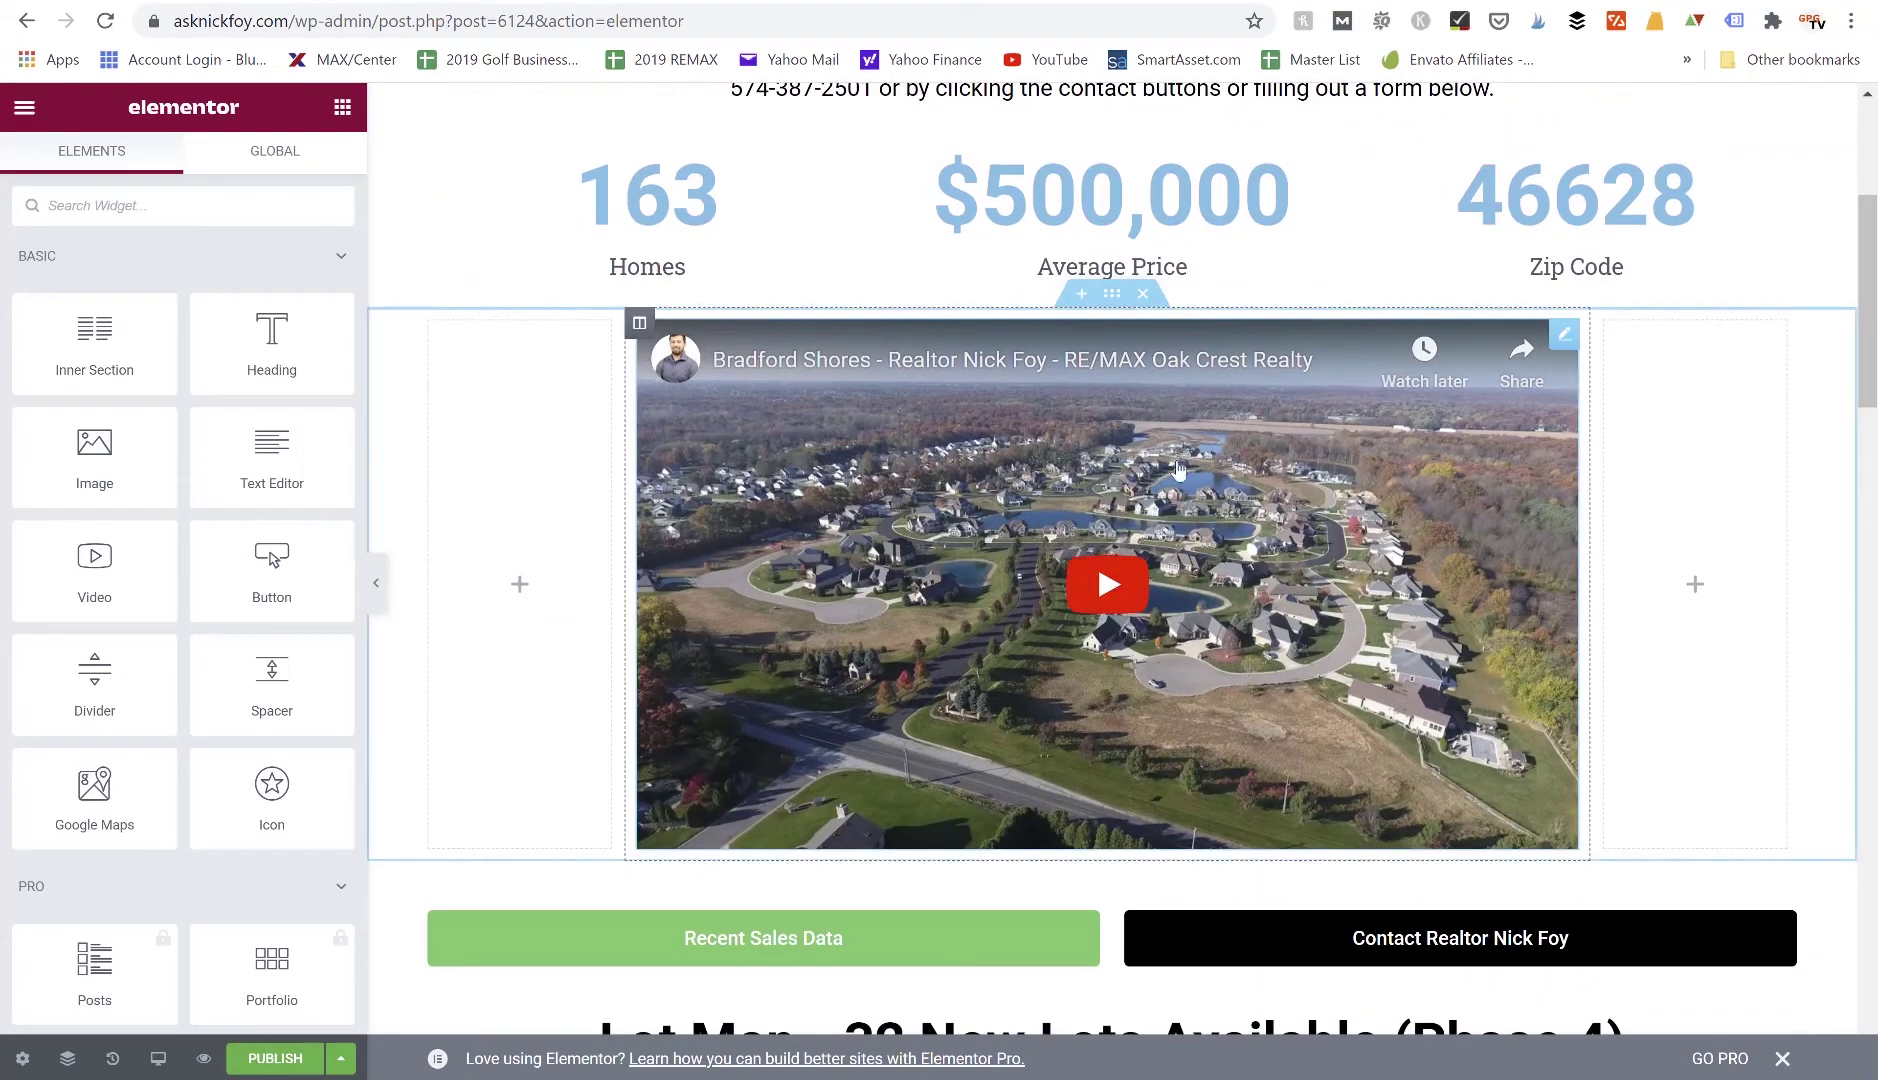
{"action": "scroll", "coordinate": [1180, 500], "scroll_direction": "down", "scroll_amount": 3}
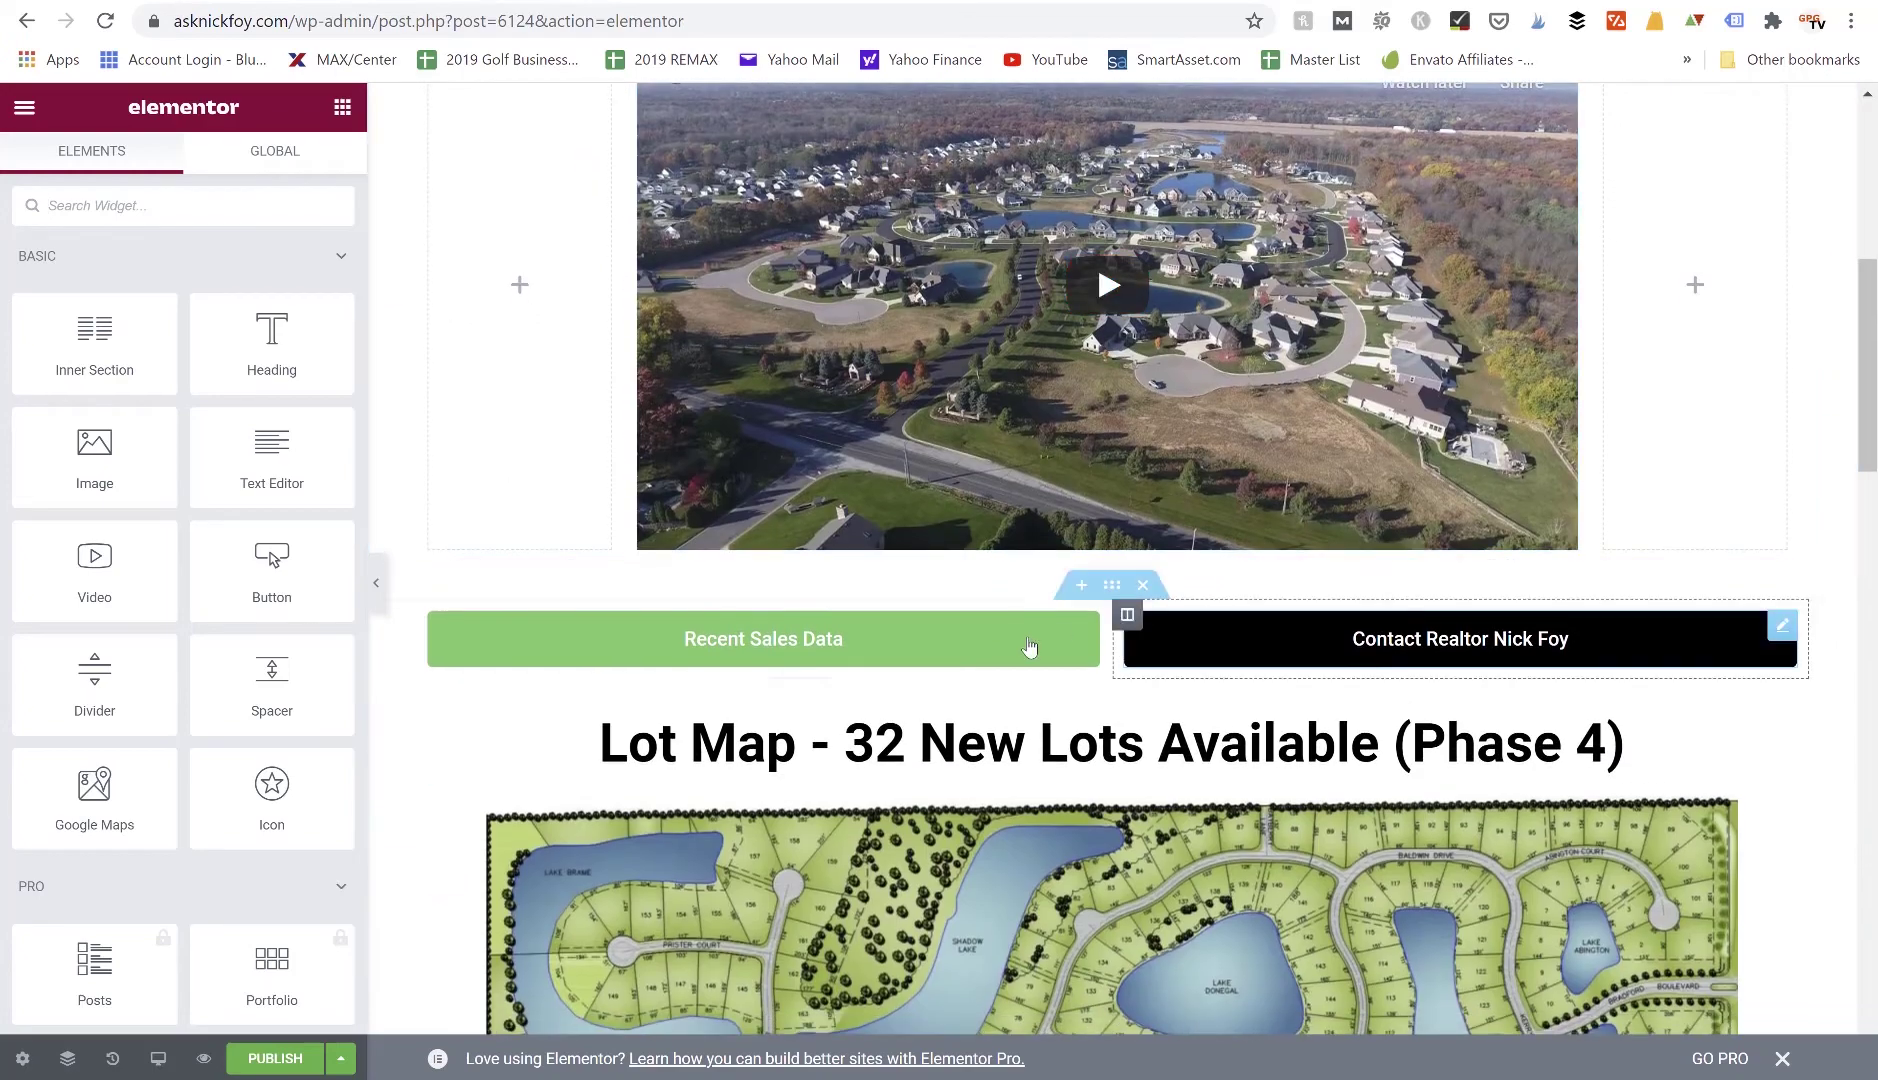
{"action": "scroll", "coordinate": [1037, 651], "scroll_direction": "down", "scroll_amount": 5}
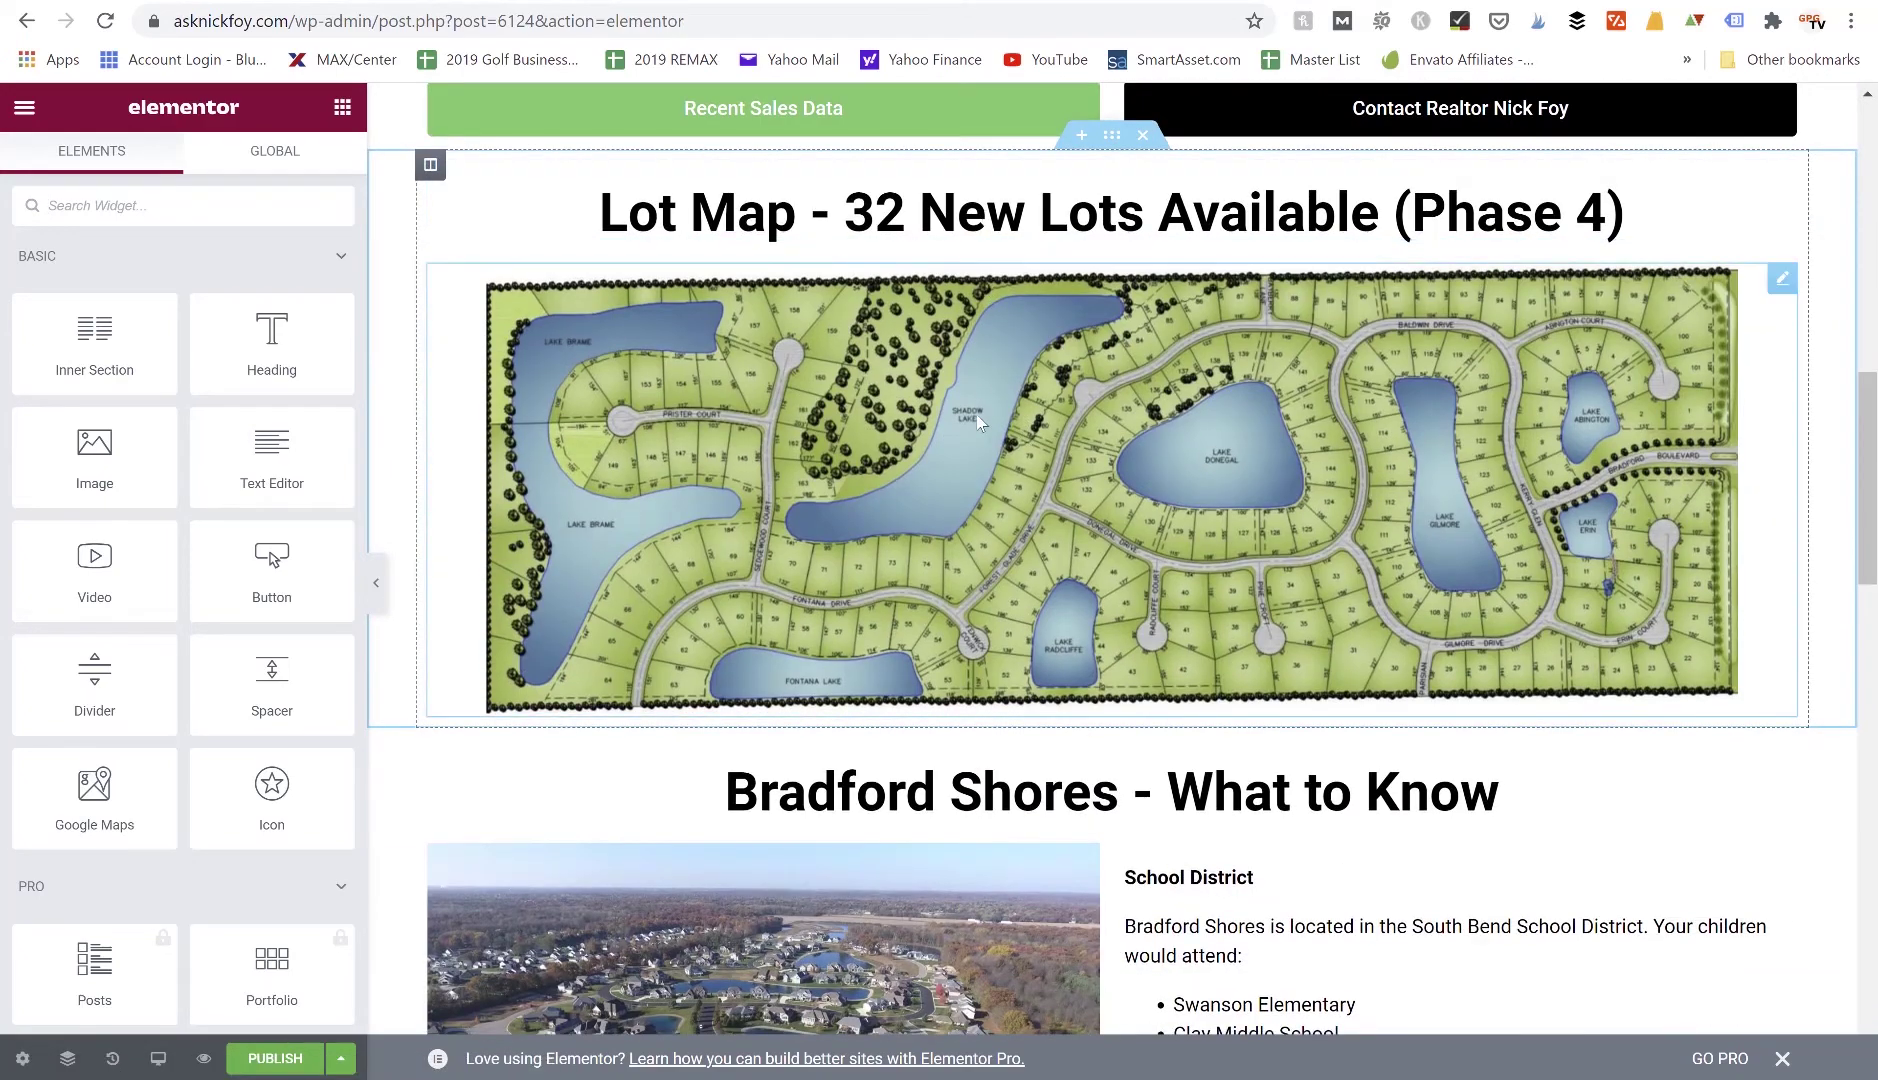
{"action": "scroll", "coordinate": [976, 418], "scroll_direction": "down", "scroll_amount": 3}
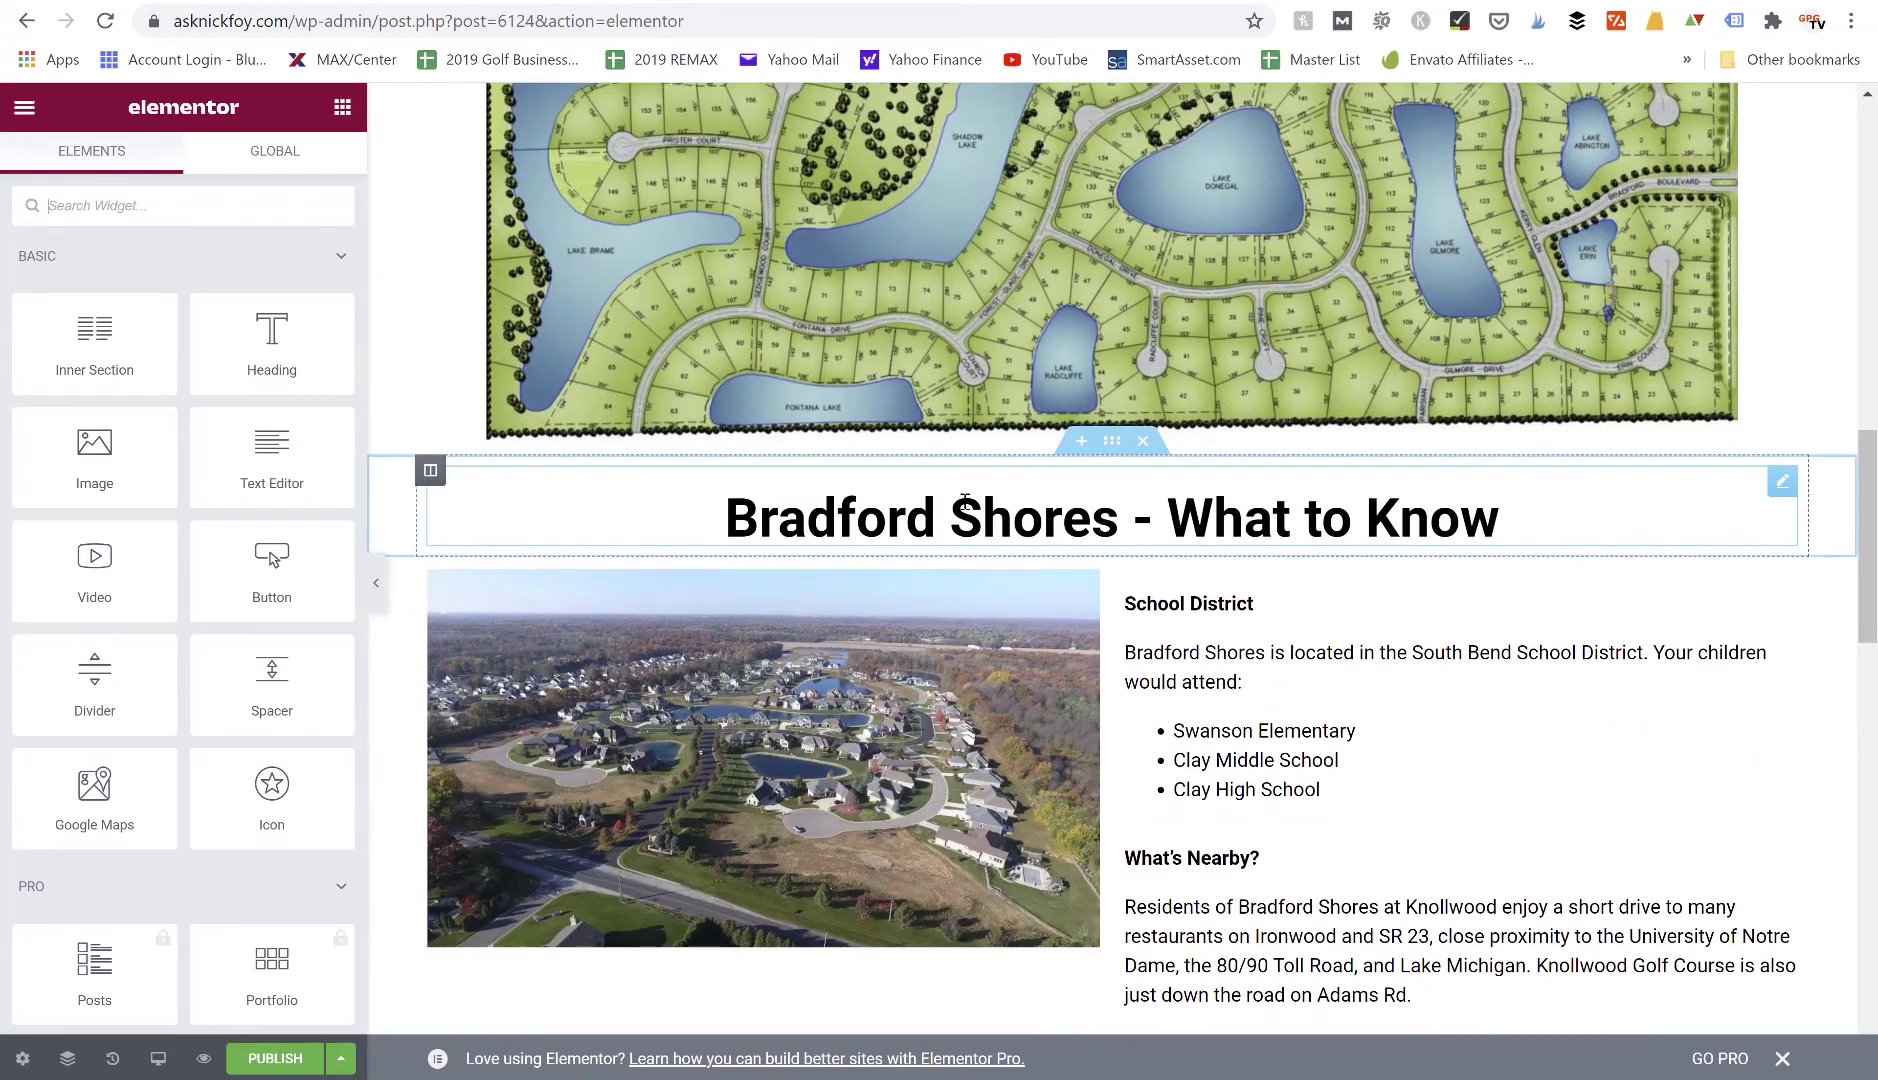
{"action": "scroll", "coordinate": [965, 502], "scroll_direction": "down", "scroll_amount": 2}
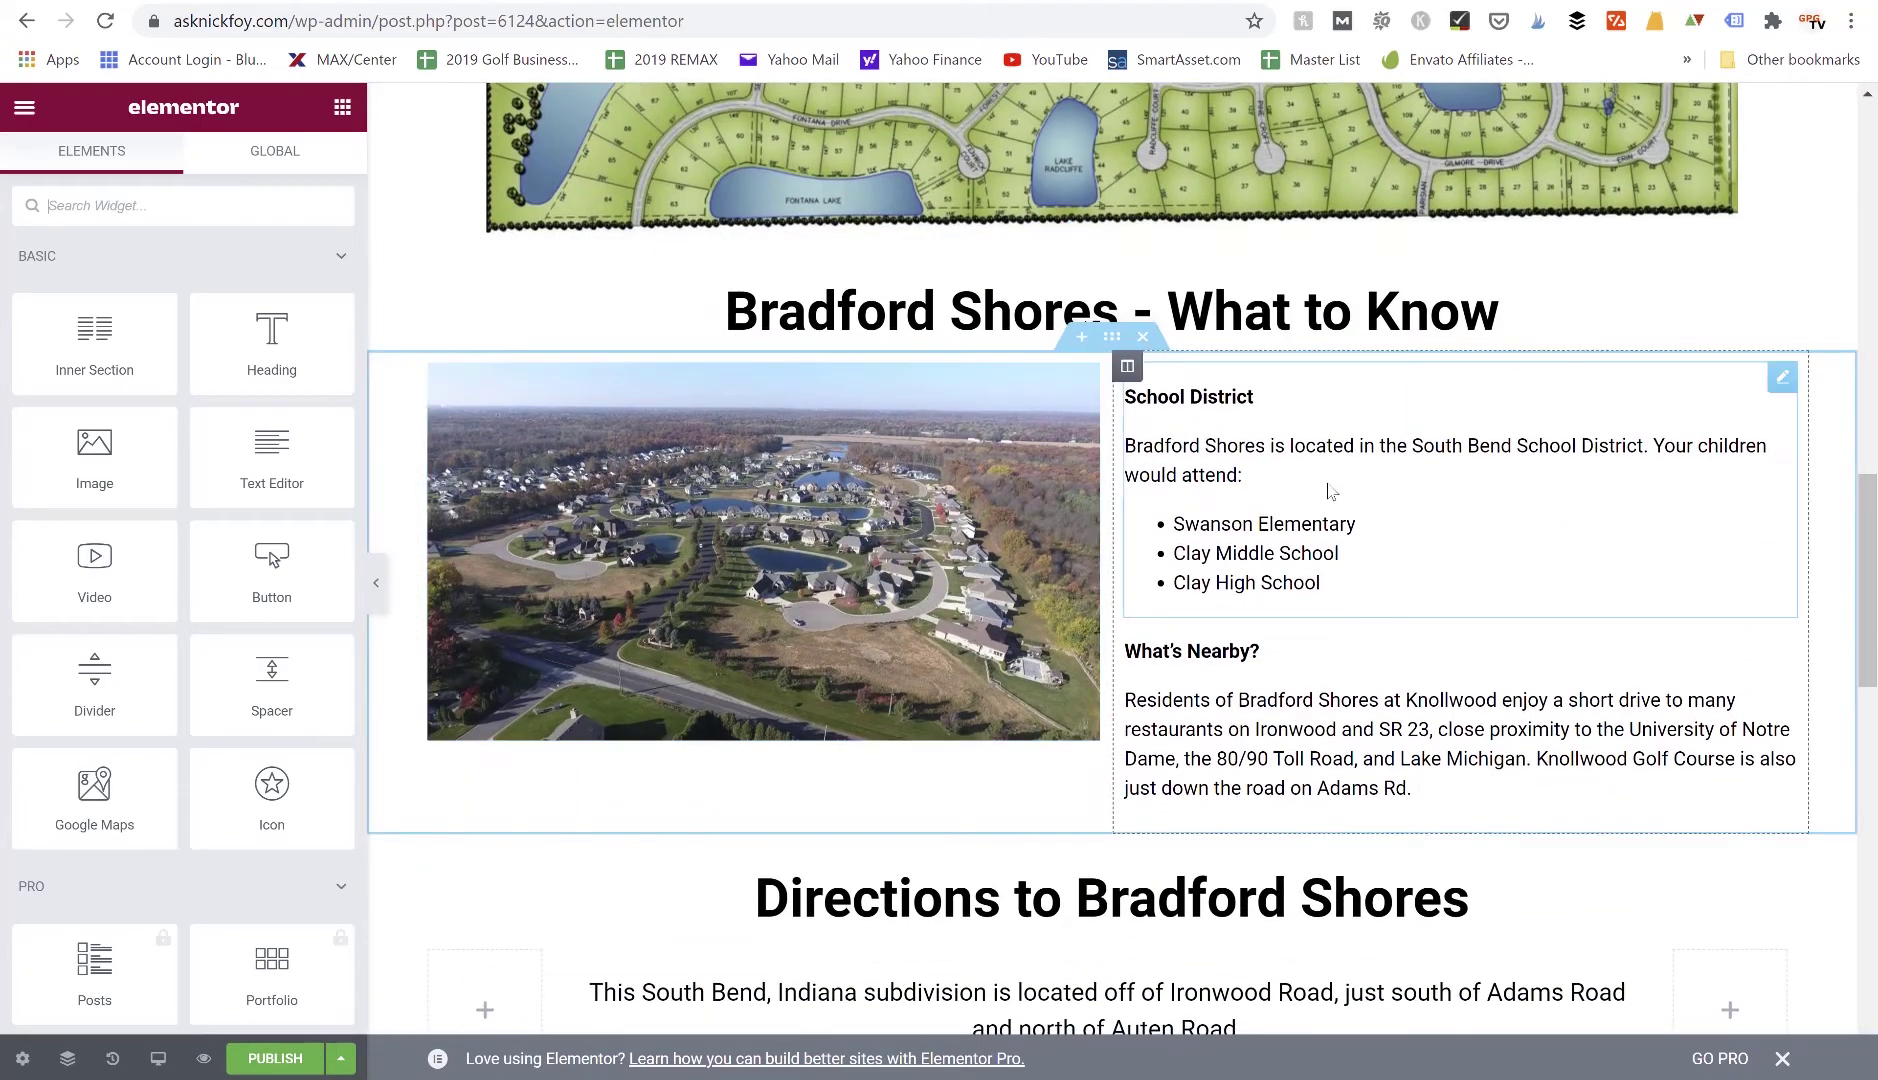
{"action": "scroll", "coordinate": [1330, 490], "scroll_direction": "down", "scroll_amount": 4}
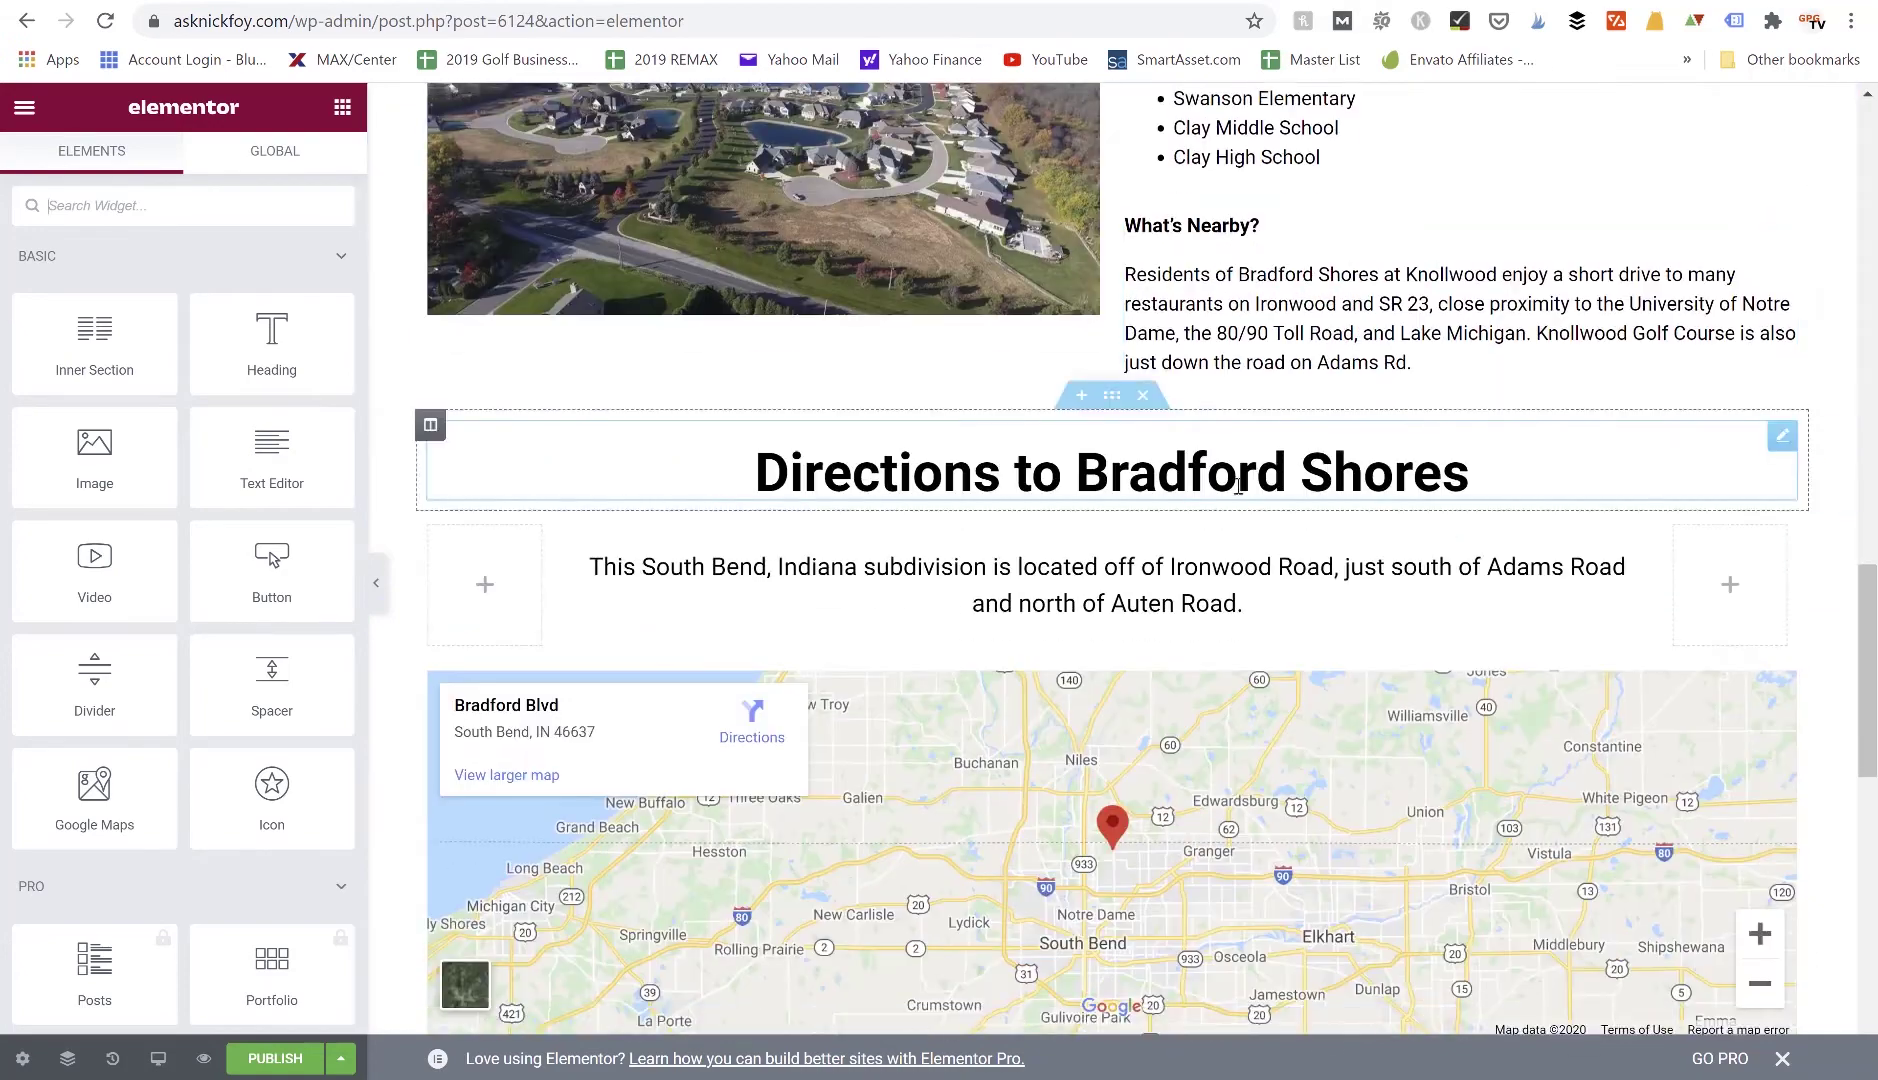
{"action": "scroll", "coordinate": [1232, 488], "scroll_direction": "down", "scroll_amount": 2}
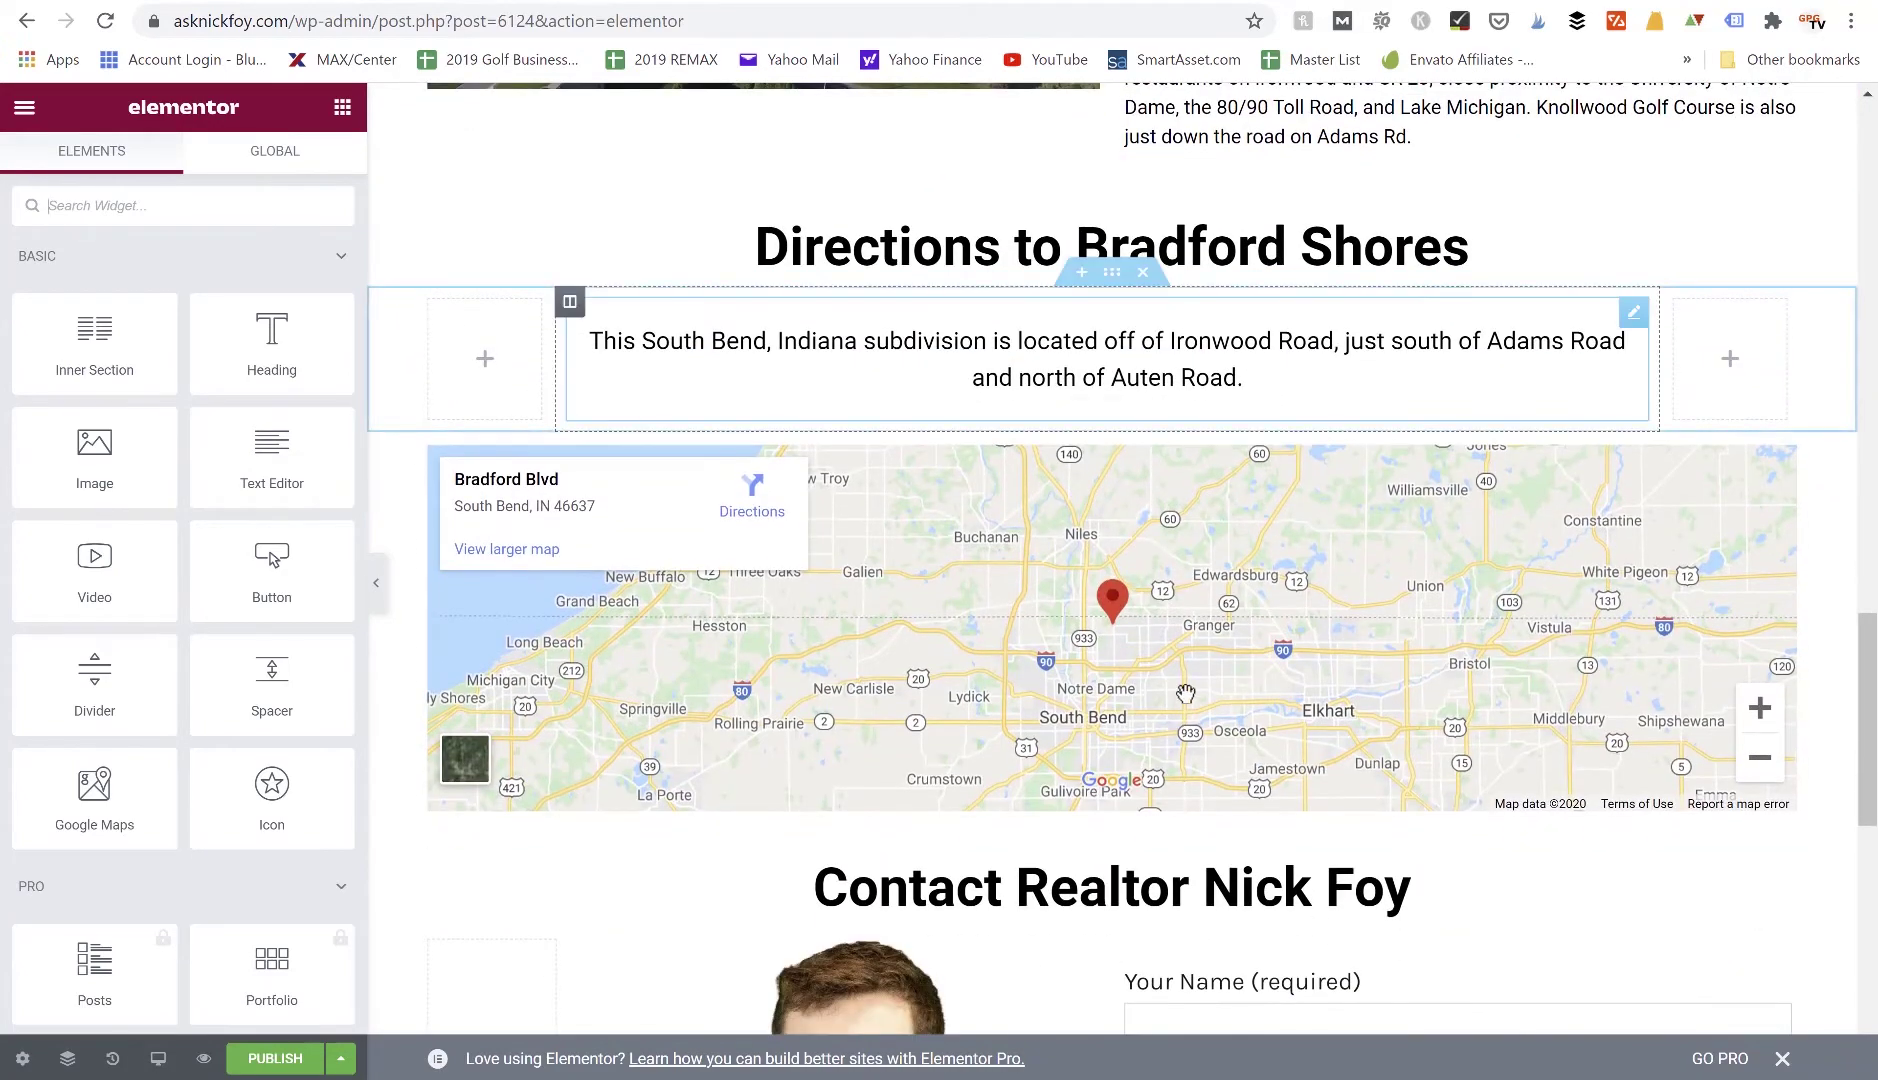
{"action": "scroll", "coordinate": [1186, 693], "scroll_direction": "down", "scroll_amount": 3}
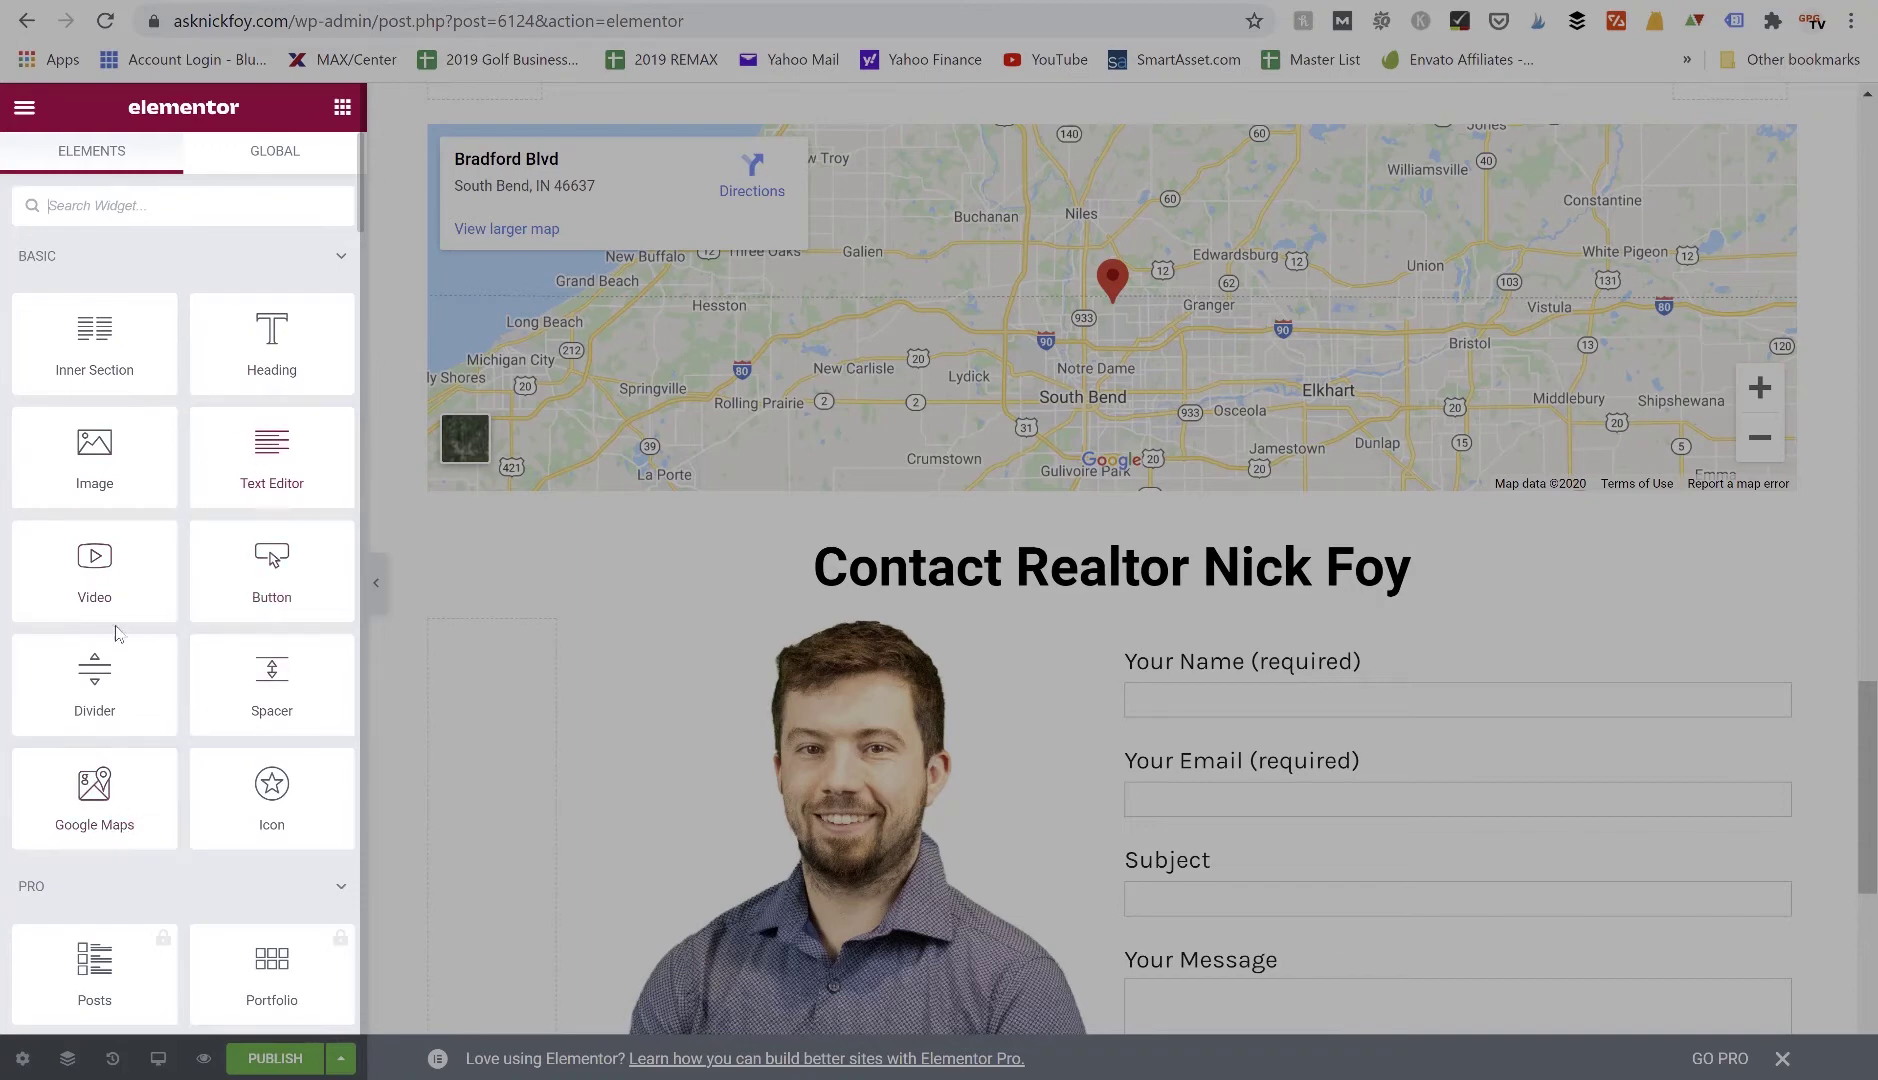
Step: Return to the start of the Bradford Shores page and review its introduction and the three counters below it
{"action": "scroll", "coordinate": [931, 529], "scroll_direction": "up", "scroll_amount": 2}
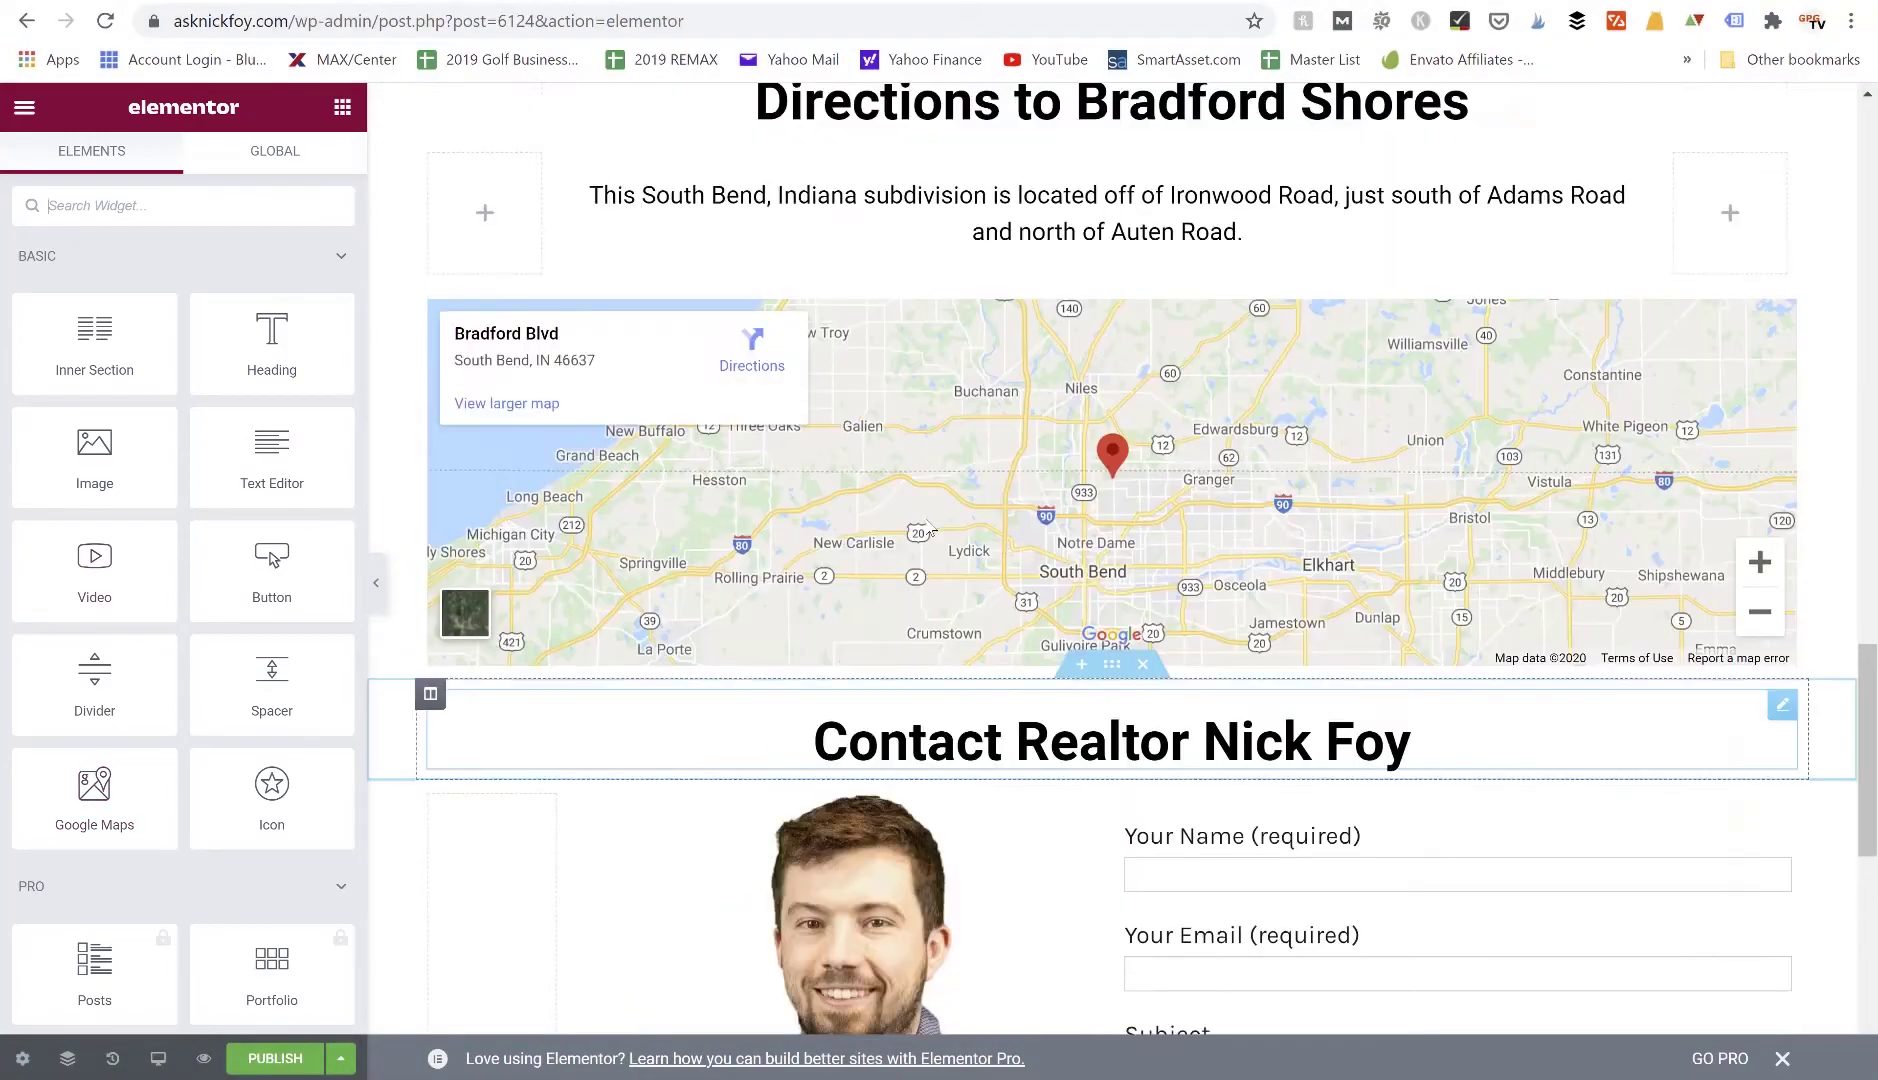
{"action": "scroll", "coordinate": [931, 529], "scroll_direction": "up", "scroll_amount": 15}
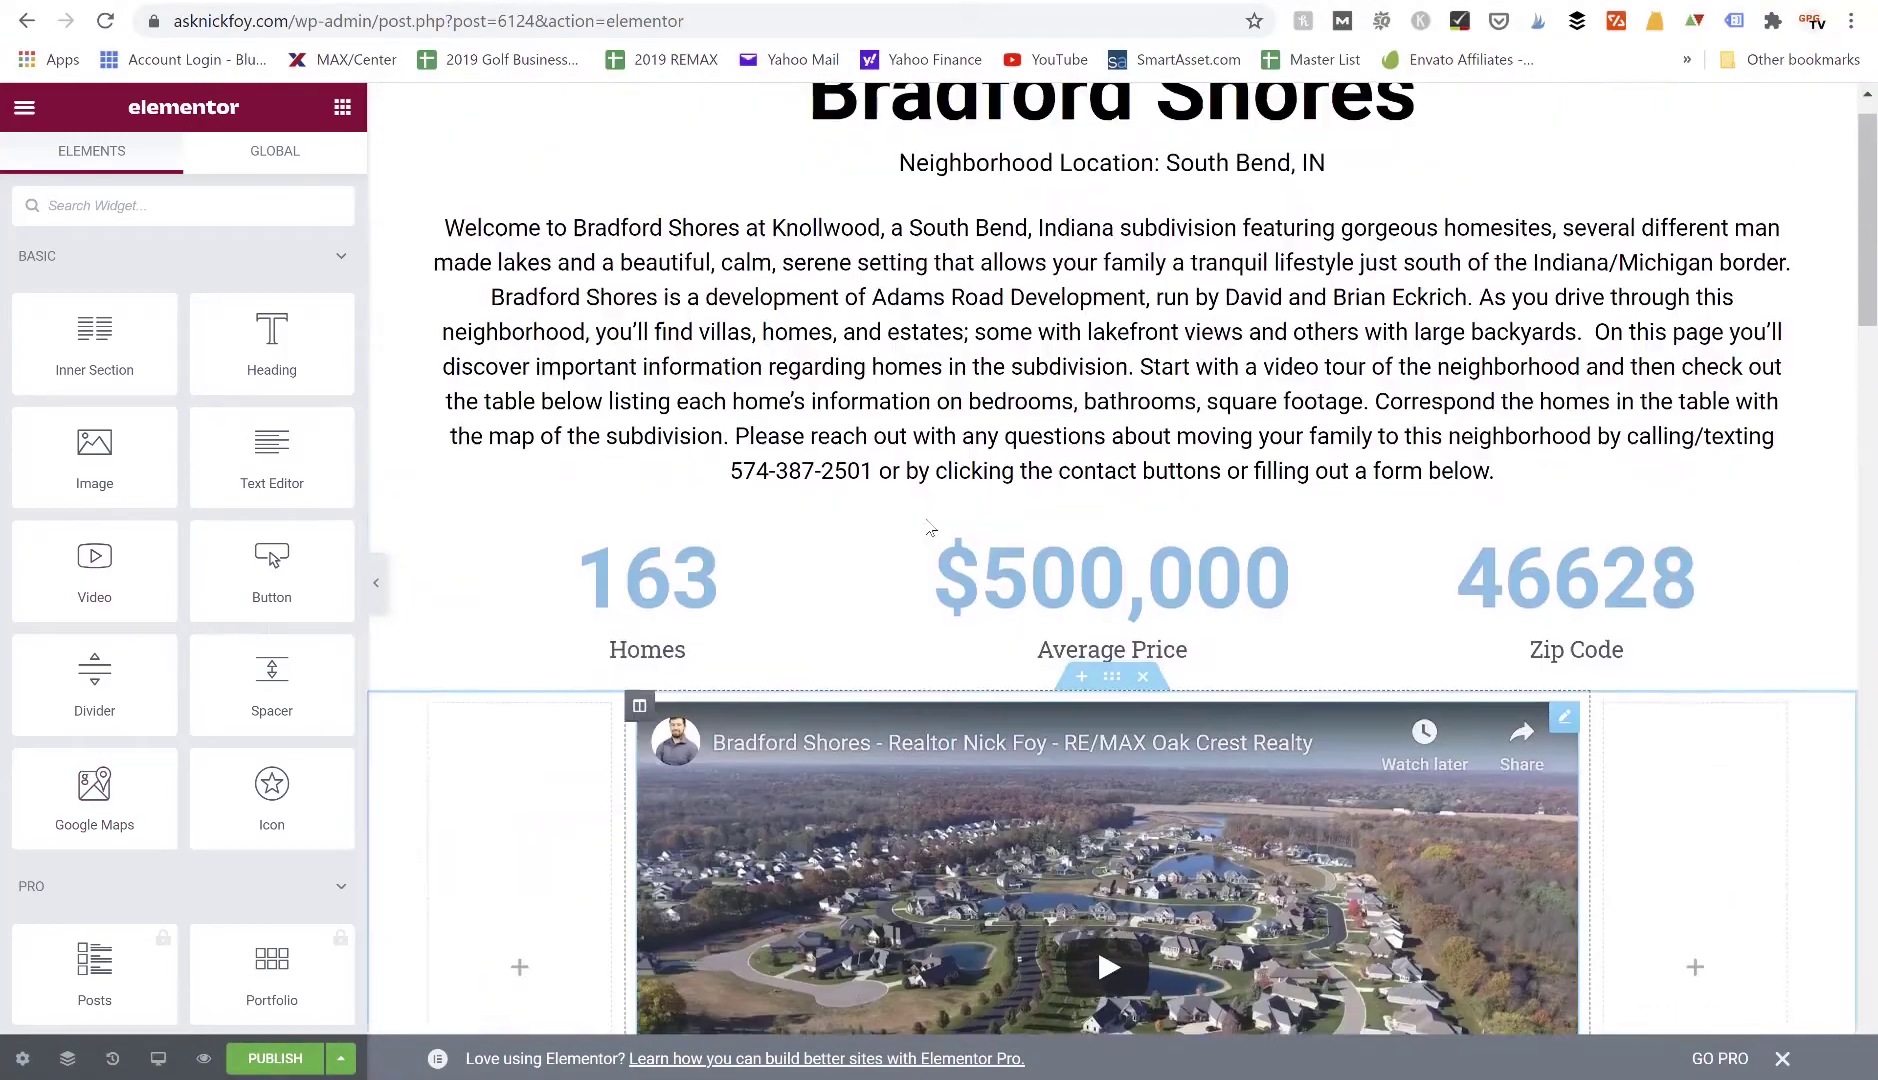
{"action": "scroll", "coordinate": [931, 529], "scroll_direction": "up", "scroll_amount": 1}
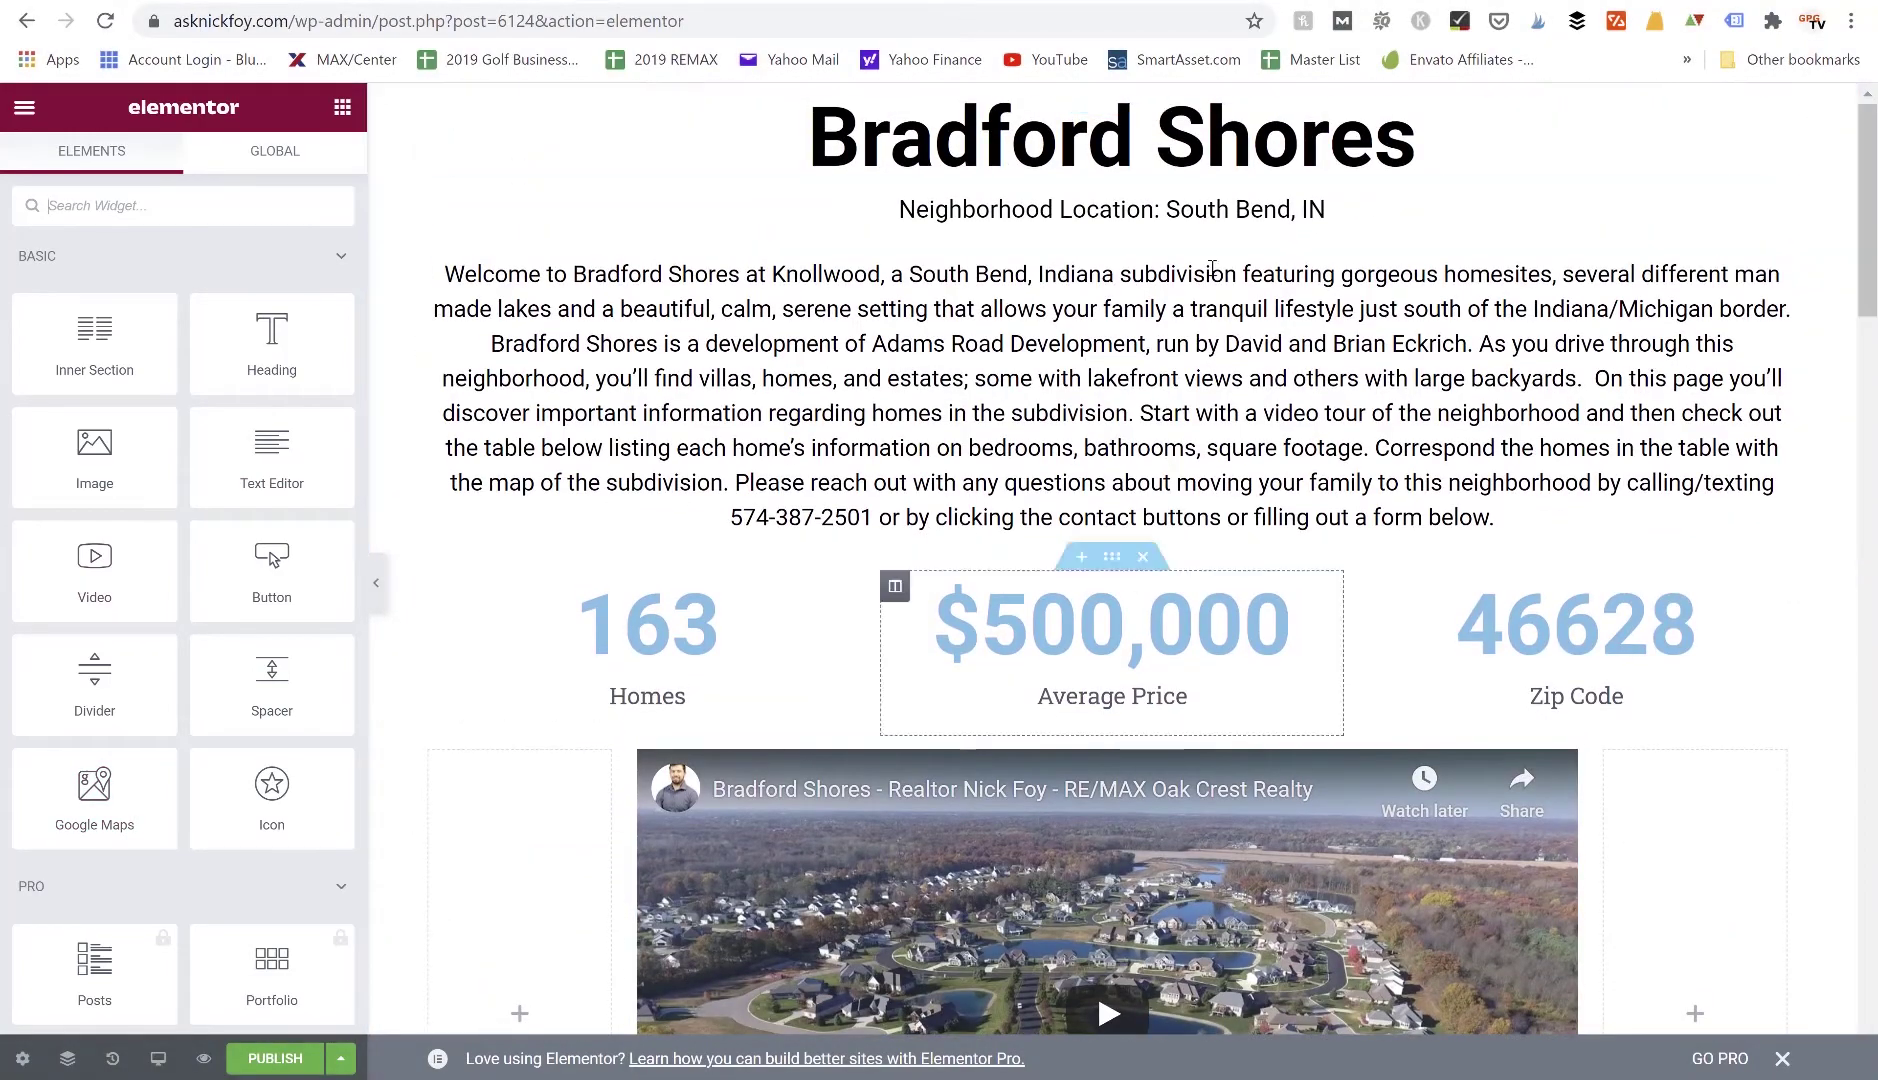
{"action": "scroll", "coordinate": [1102, 544], "scroll_direction": "down", "scroll_amount": 2}
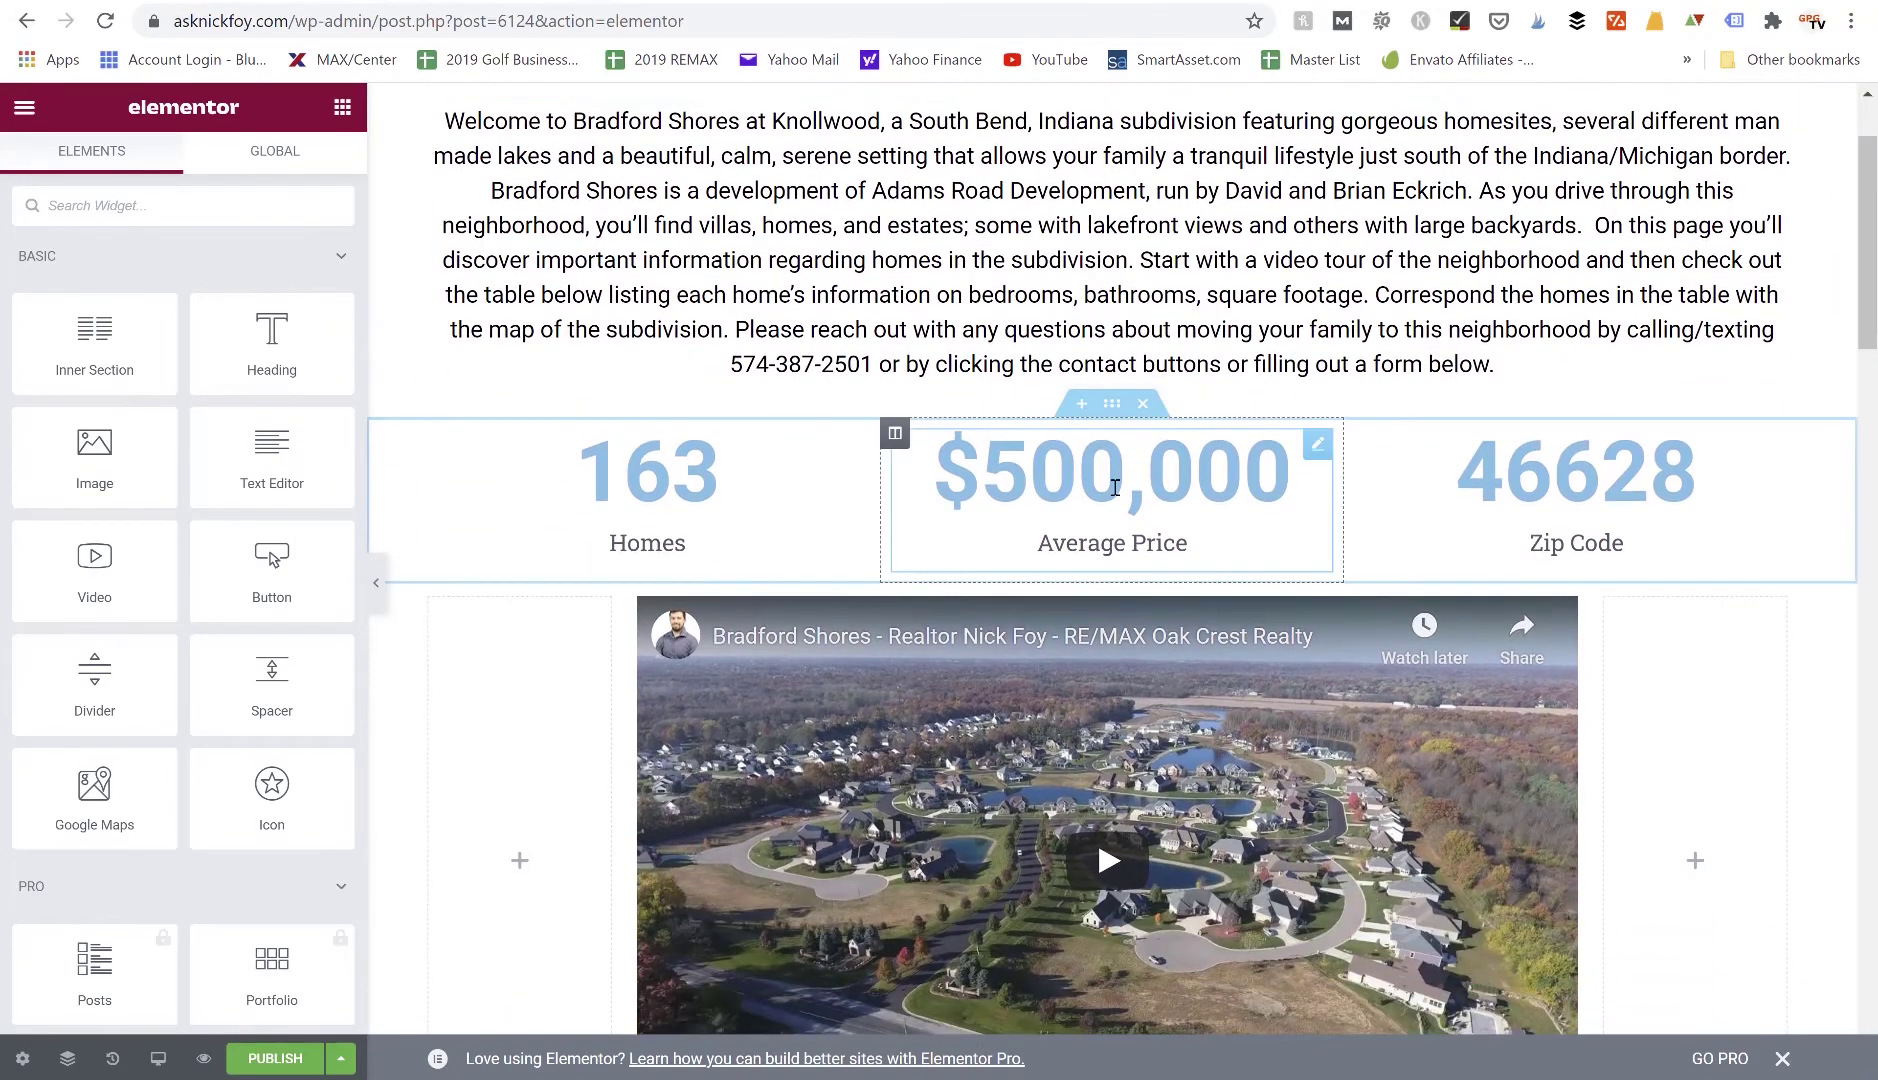
Step: Locate the Counter widget in the General category and look through the Essential Addons widgets down to Feature List
{"action": "scroll", "coordinate": [57, 808], "scroll_direction": "down", "scroll_amount": 20}
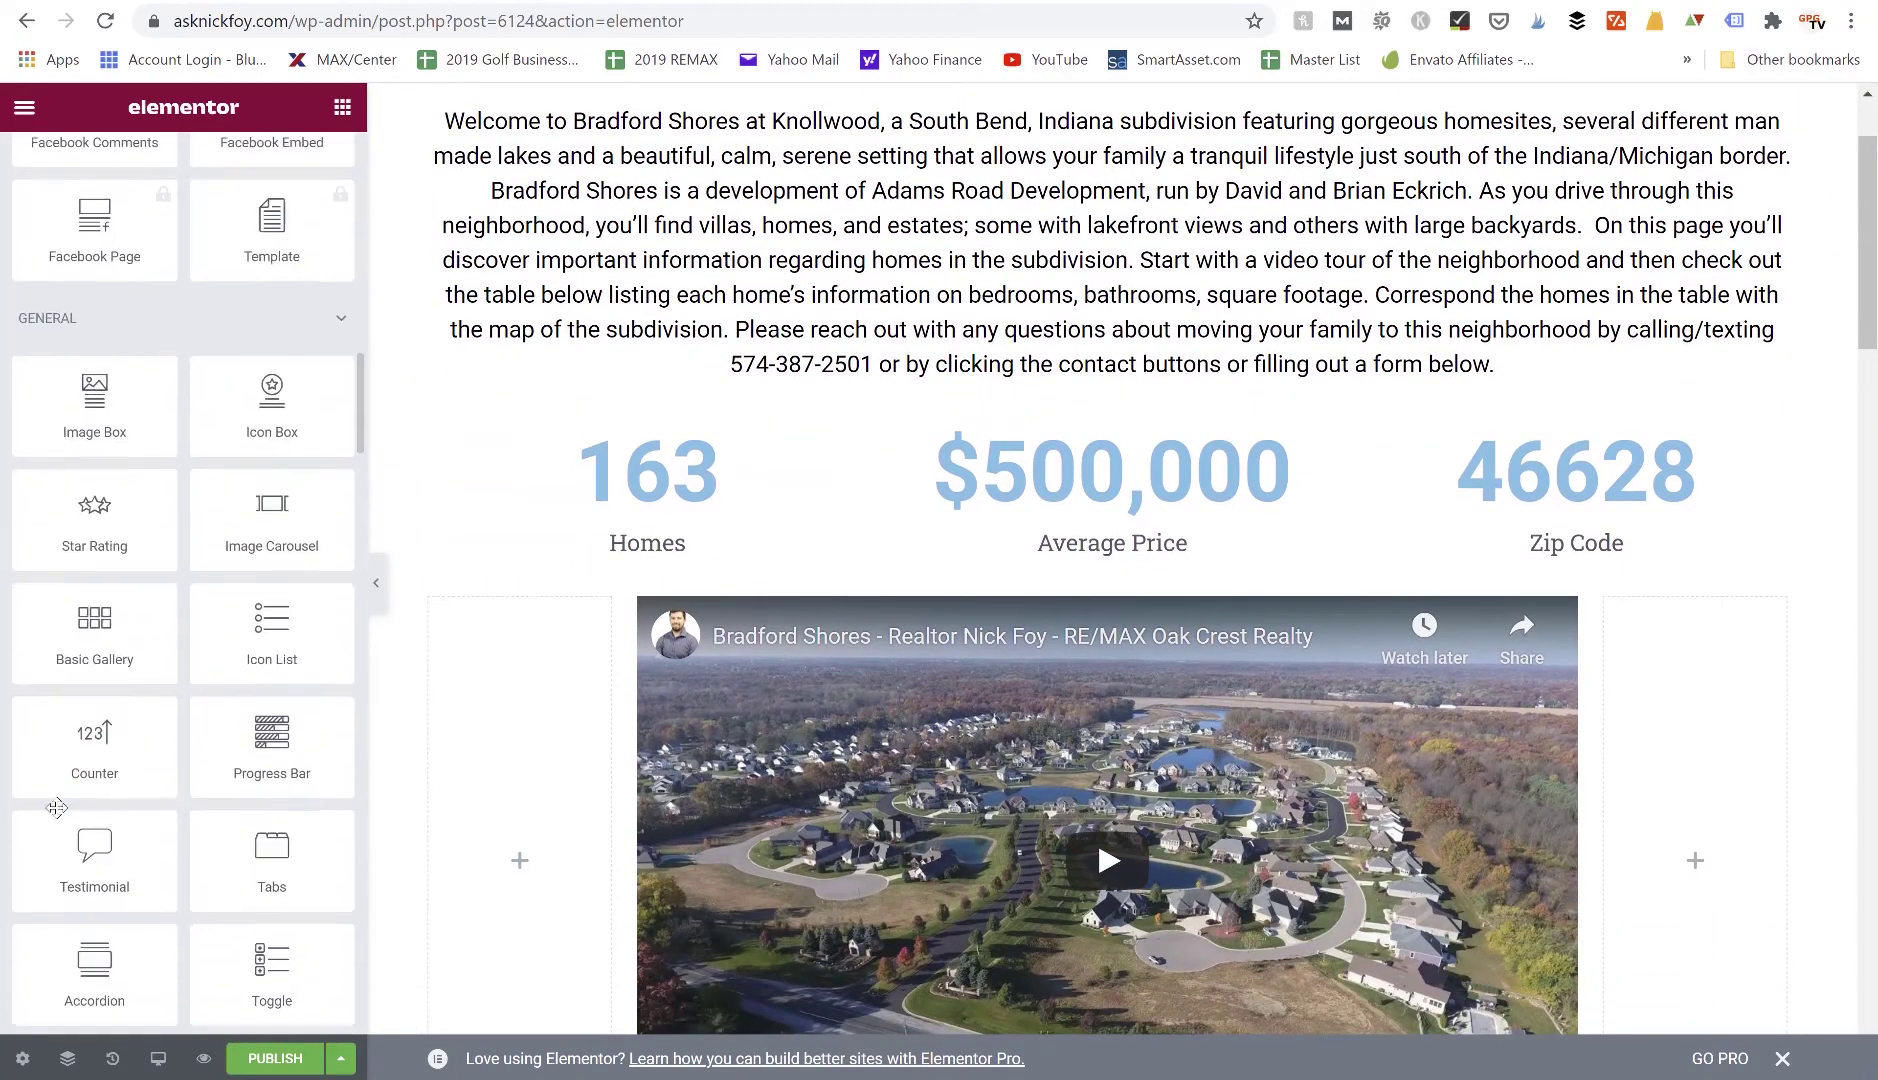
{"action": "scroll", "coordinate": [57, 808], "scroll_direction": "down", "scroll_amount": 8}
{"action": "scroll", "coordinate": [152, 509], "scroll_direction": "up", "scroll_amount": 12}
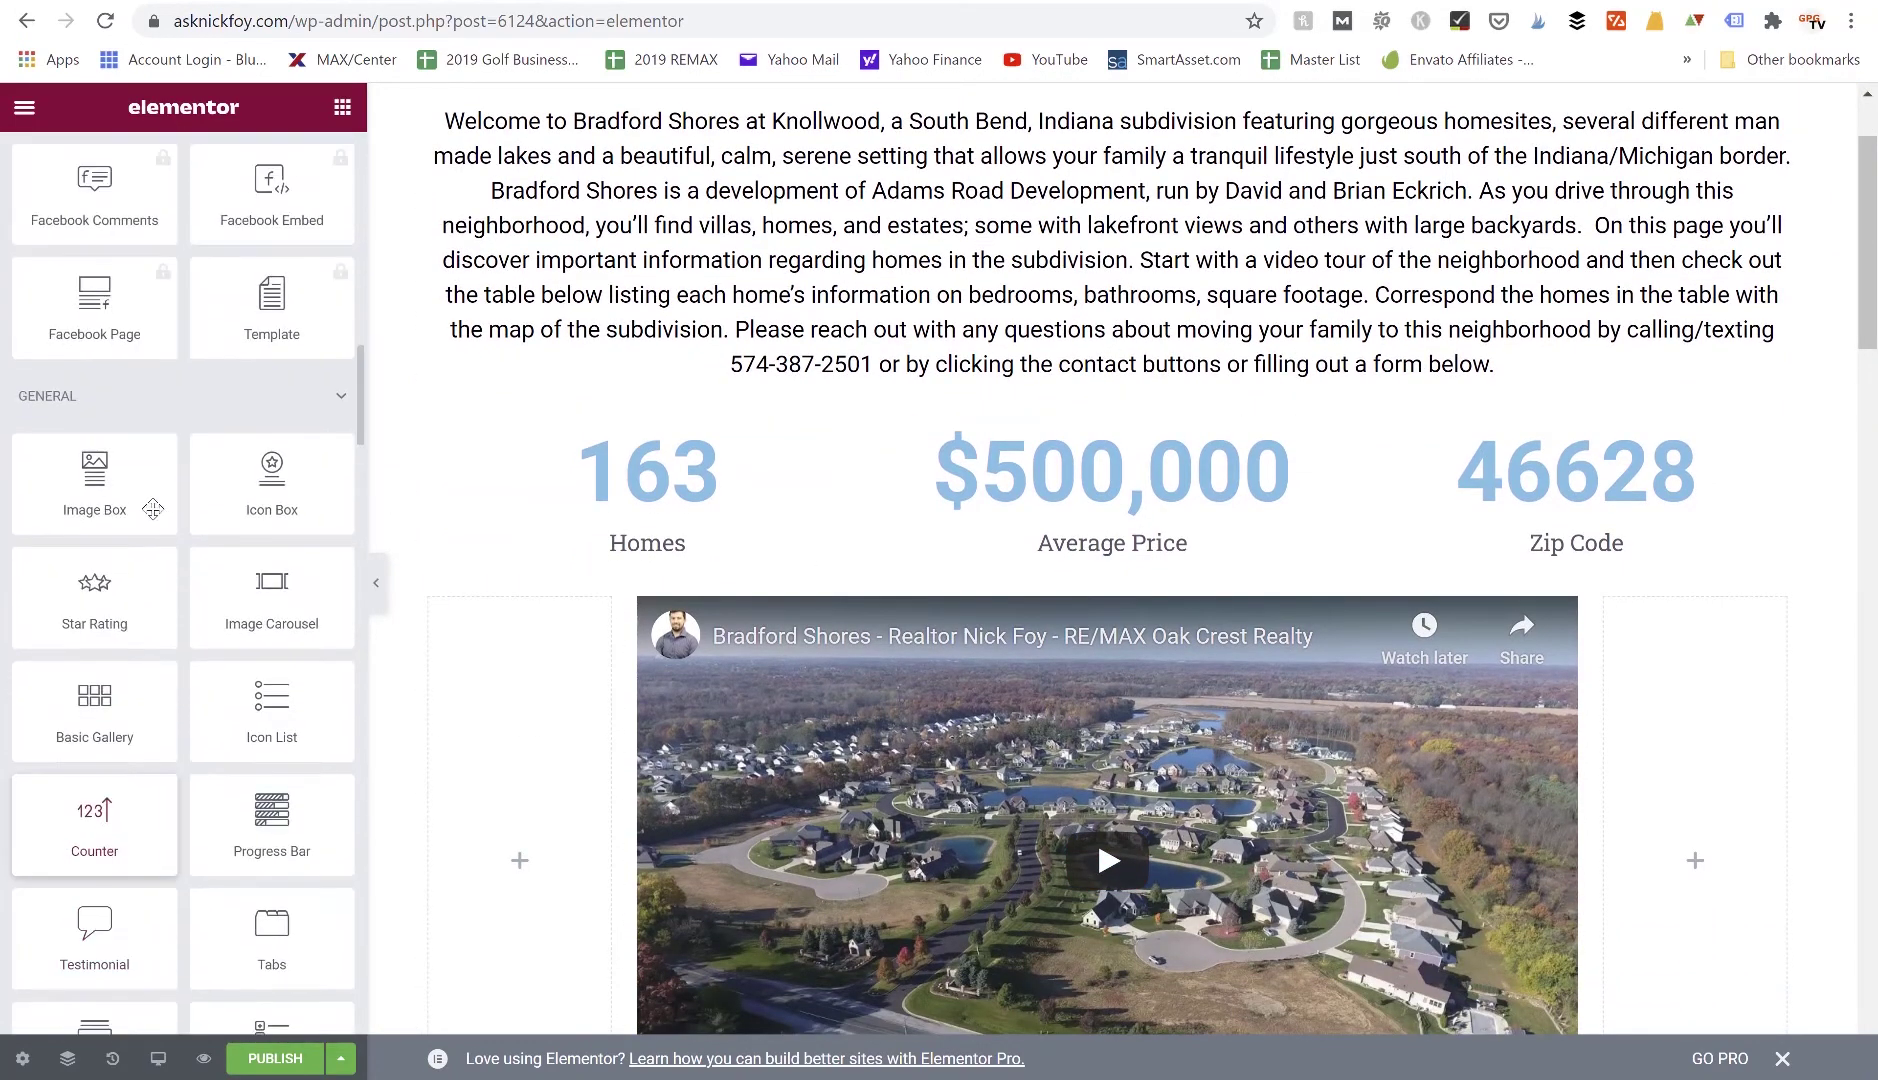
{"action": "scroll", "coordinate": [70, 420], "scroll_direction": "down", "scroll_amount": 4}
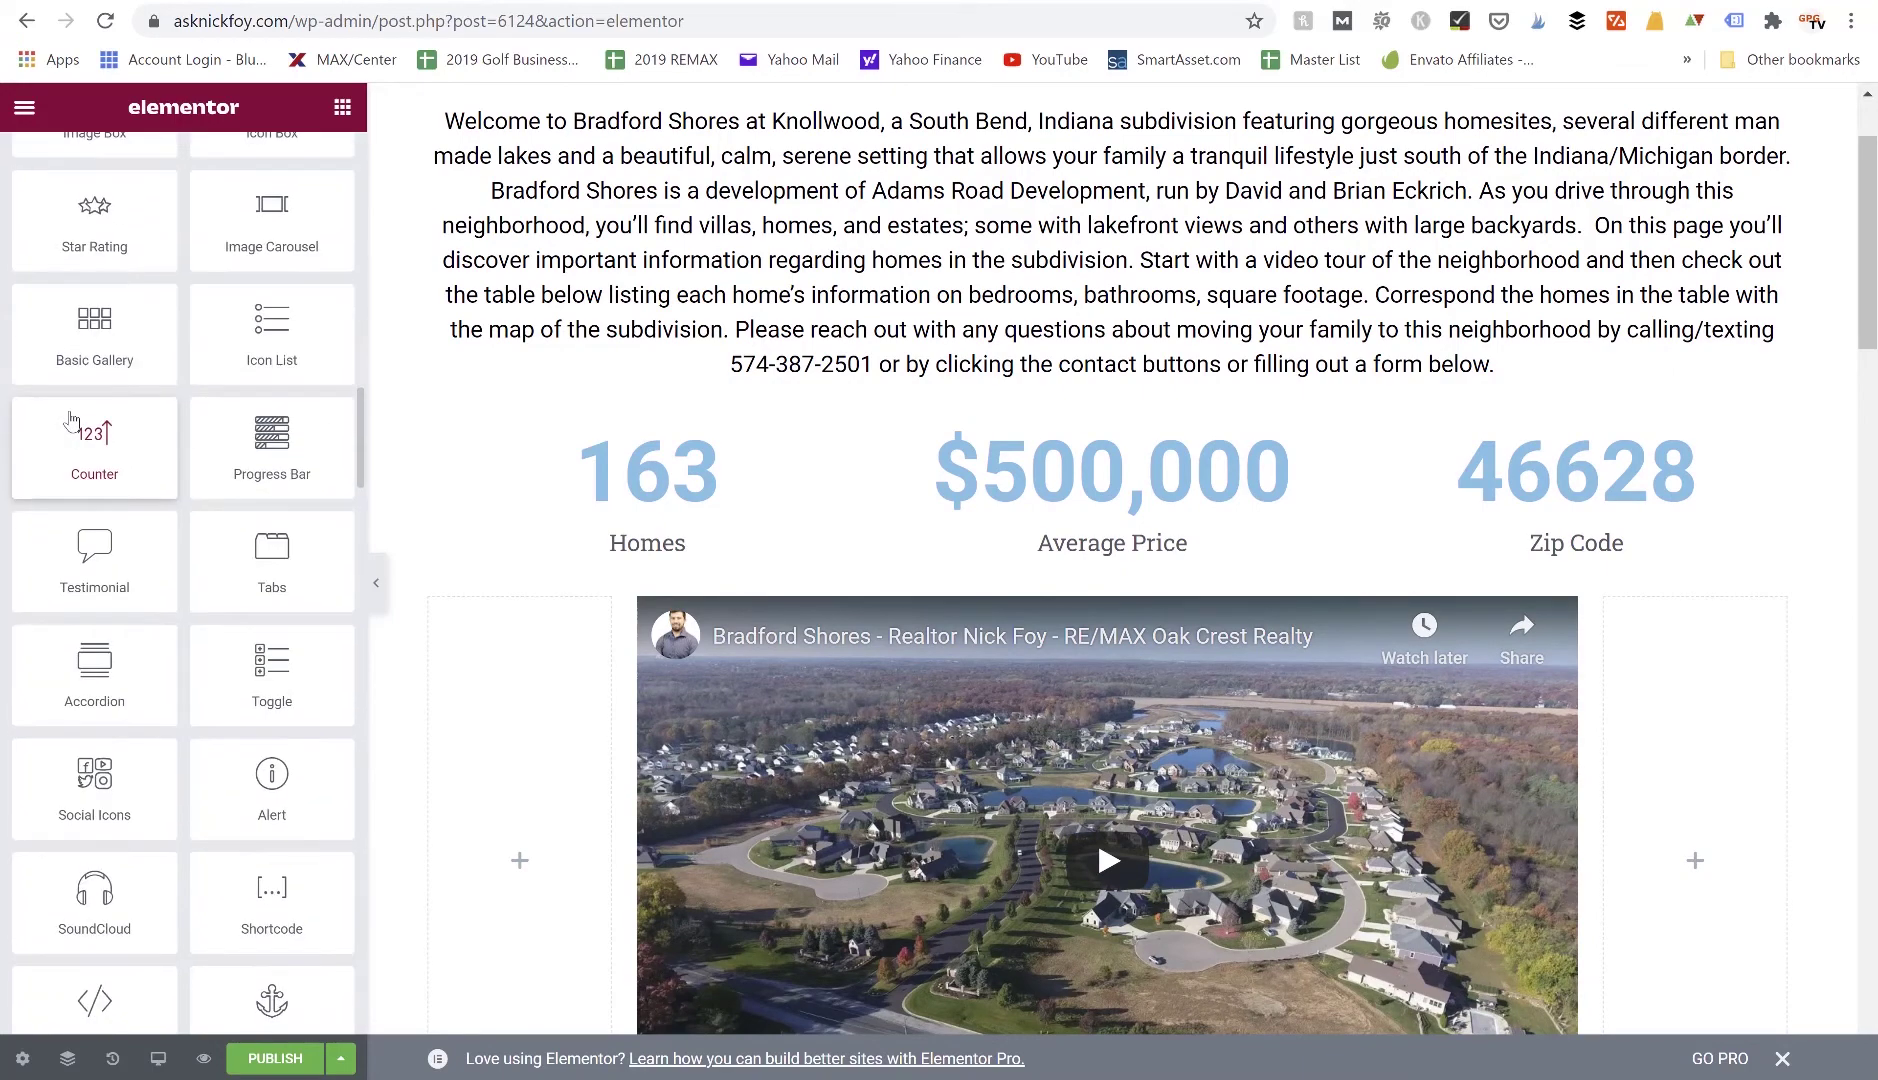
{"action": "scroll", "coordinate": [70, 420], "scroll_direction": "up", "scroll_amount": 1}
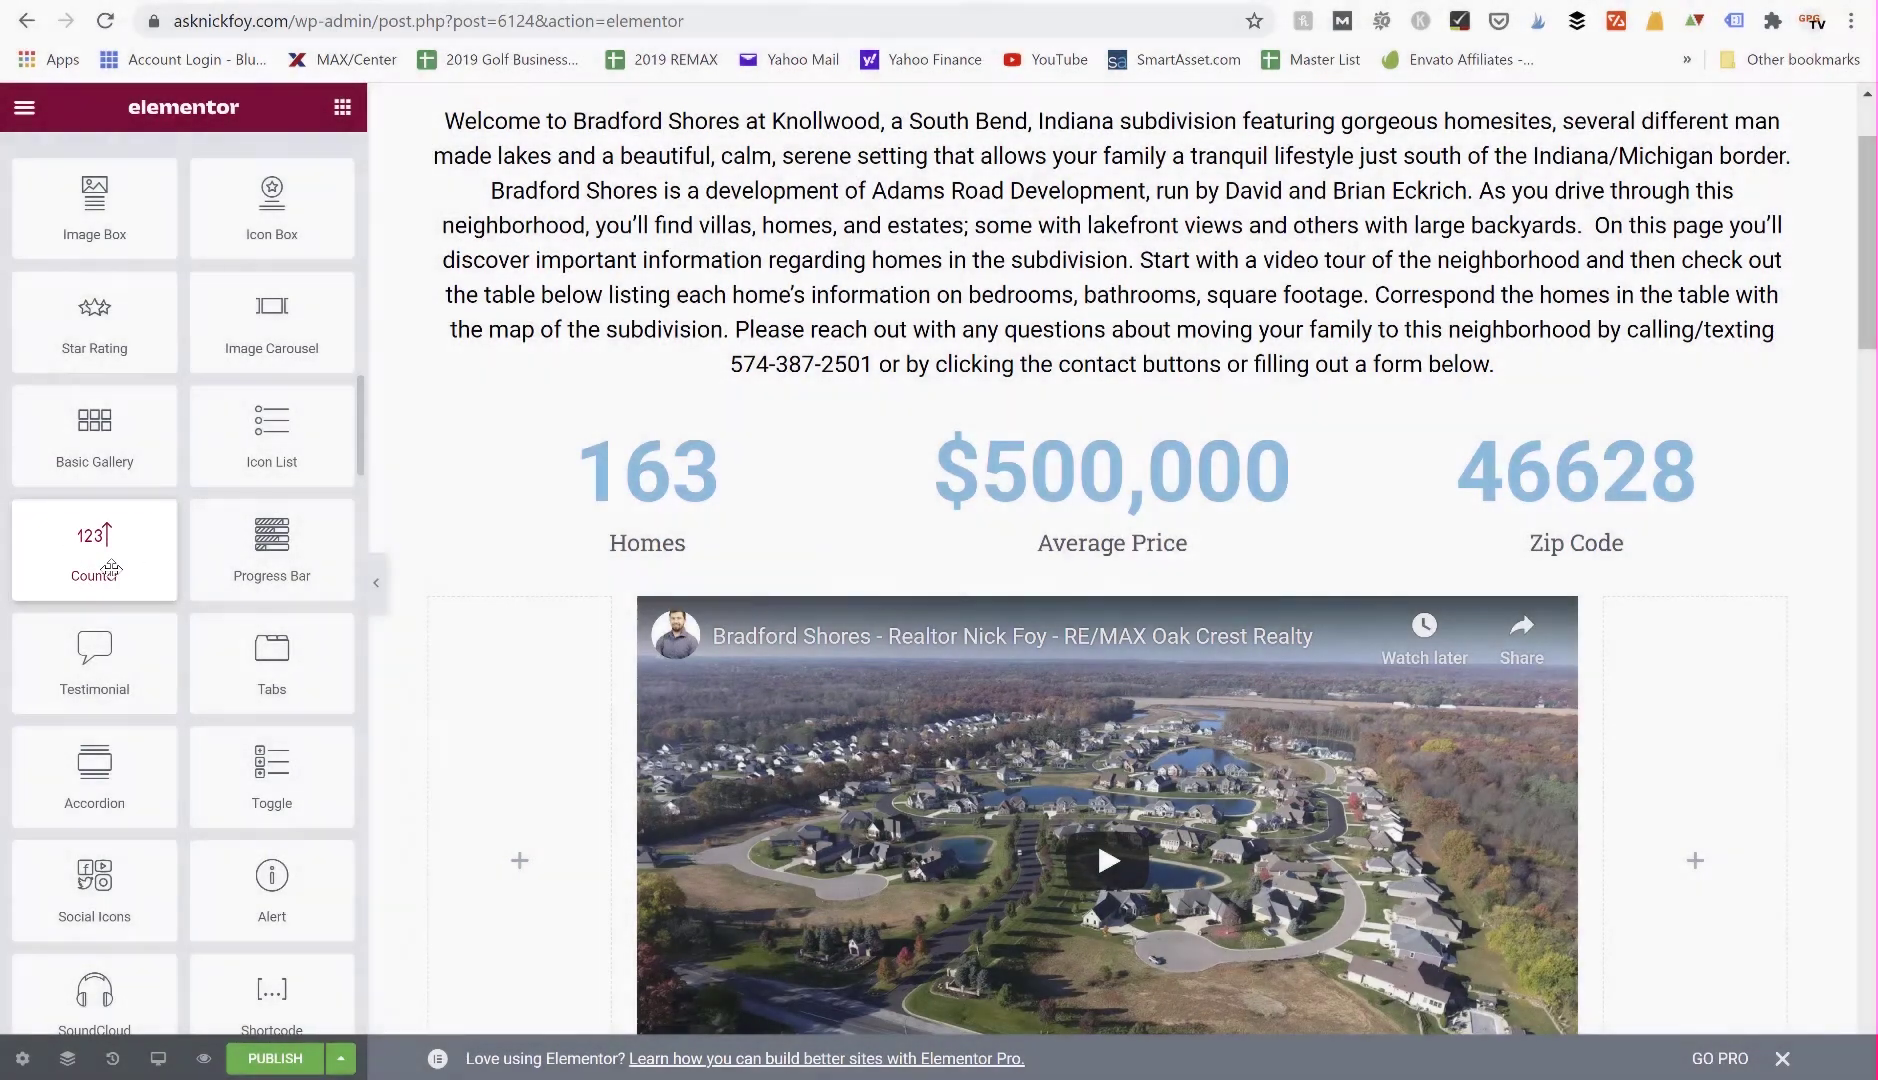
{"action": "scroll", "coordinate": [110, 568], "scroll_direction": "down", "scroll_amount": 12}
{"action": "scroll", "coordinate": [110, 568], "scroll_direction": "down", "scroll_amount": 2}
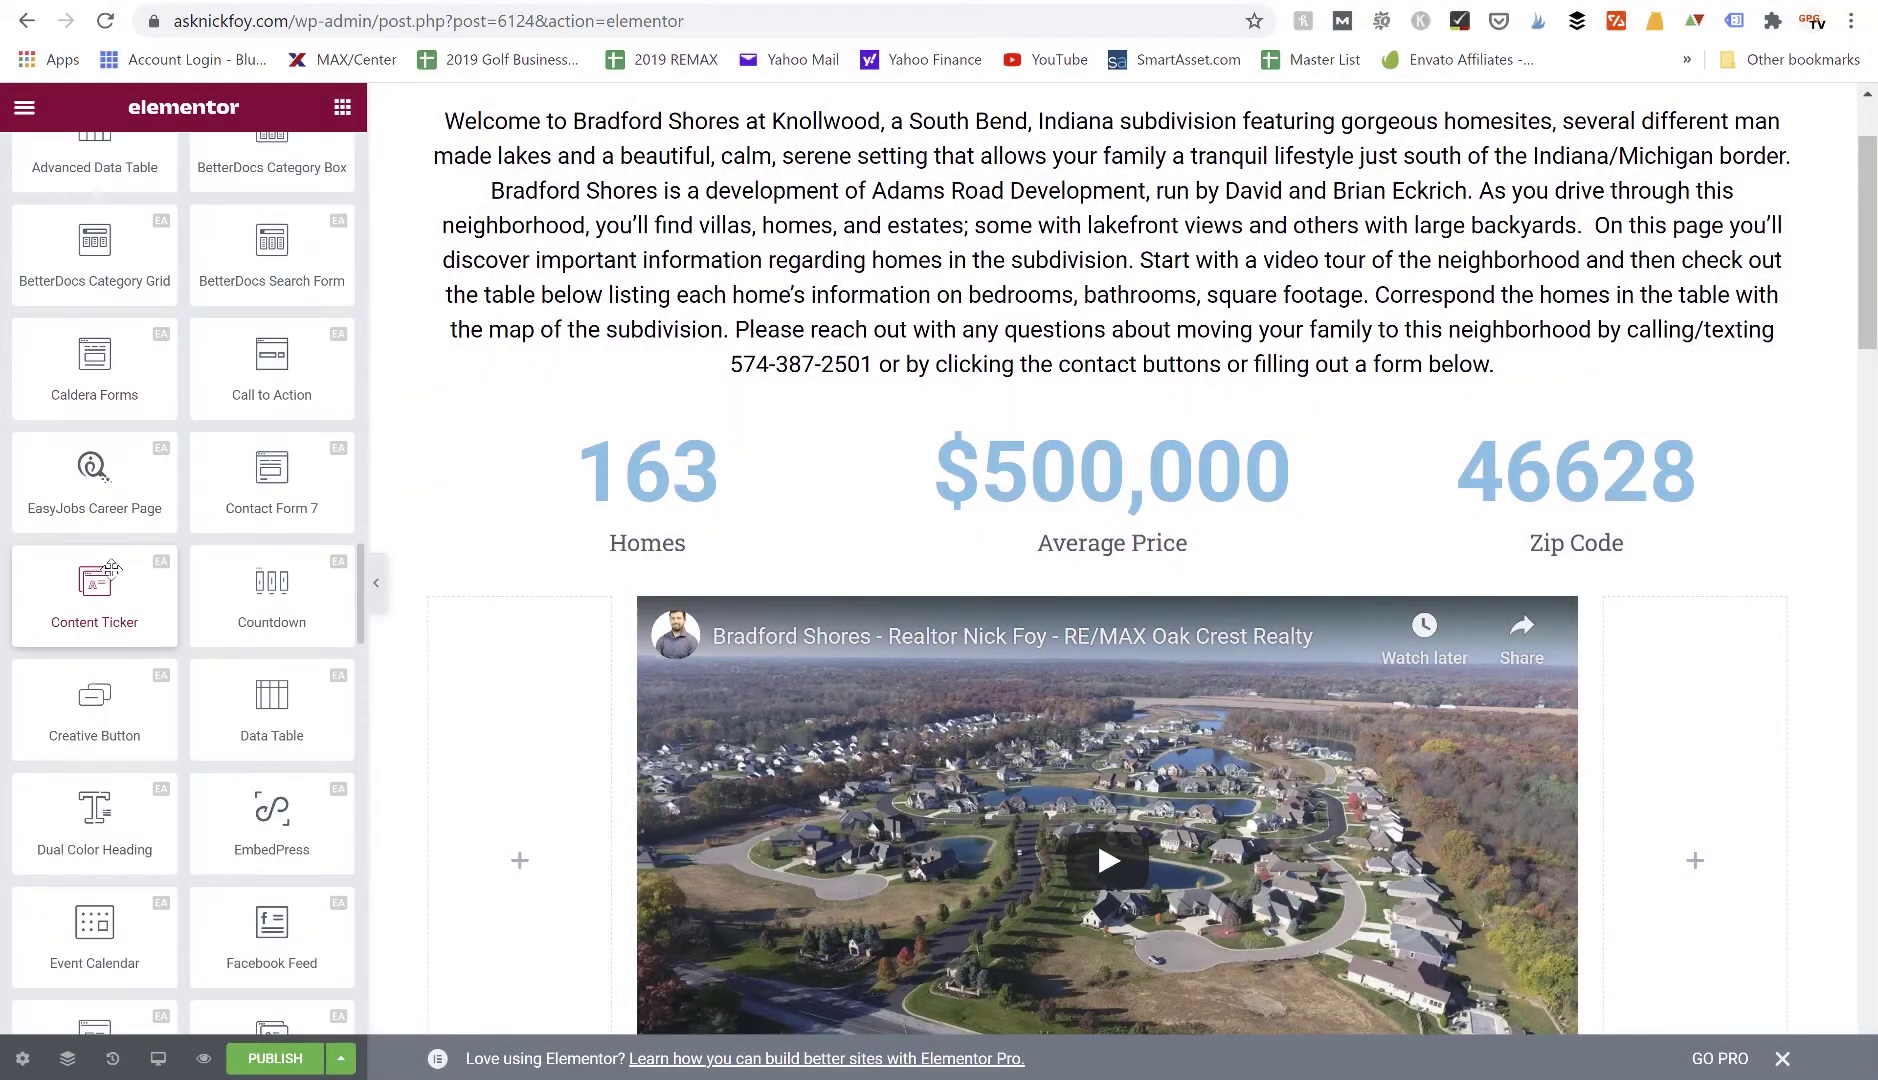
{"action": "scroll", "coordinate": [111, 568], "scroll_direction": "down", "scroll_amount": 1}
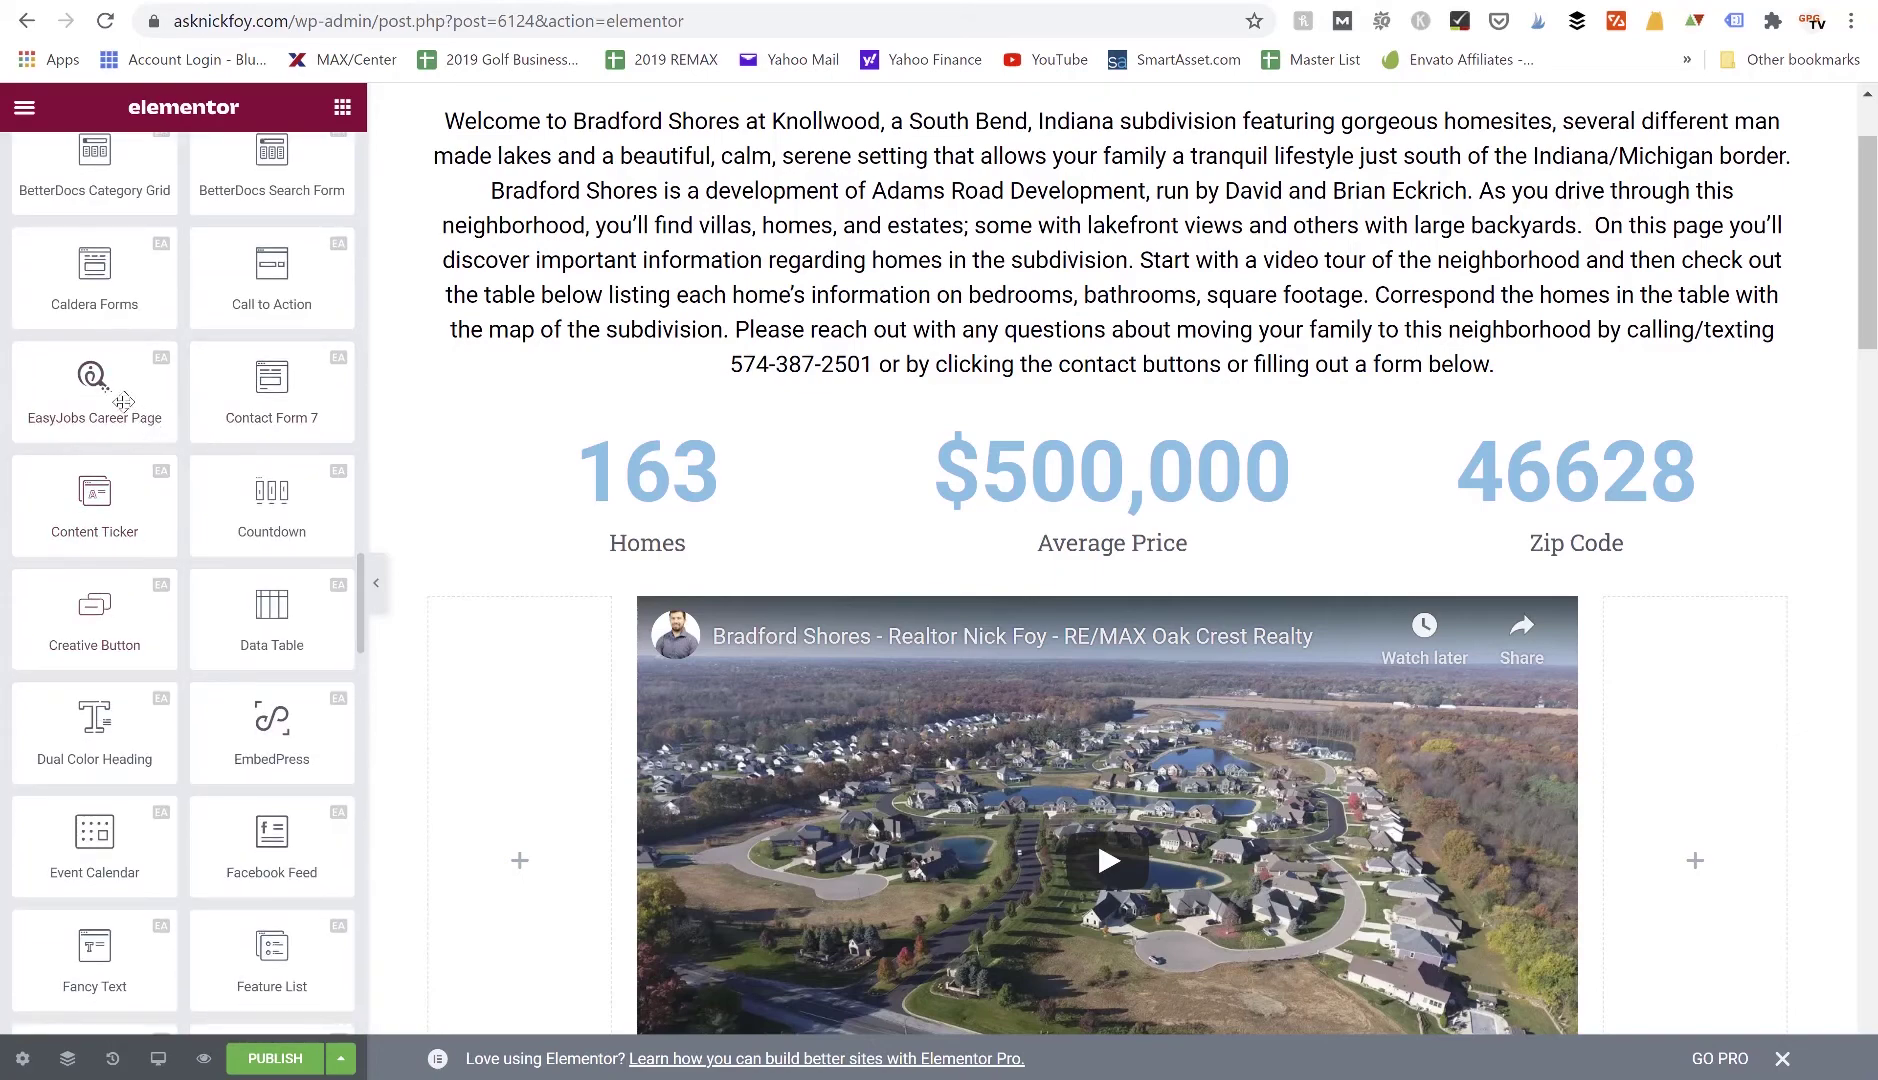
Step: Review the page from the video and lot map to the contact form, returning the widget list to the Basic category
{"action": "scroll", "coordinate": [1100, 365], "scroll_direction": "down", "scroll_amount": 2}
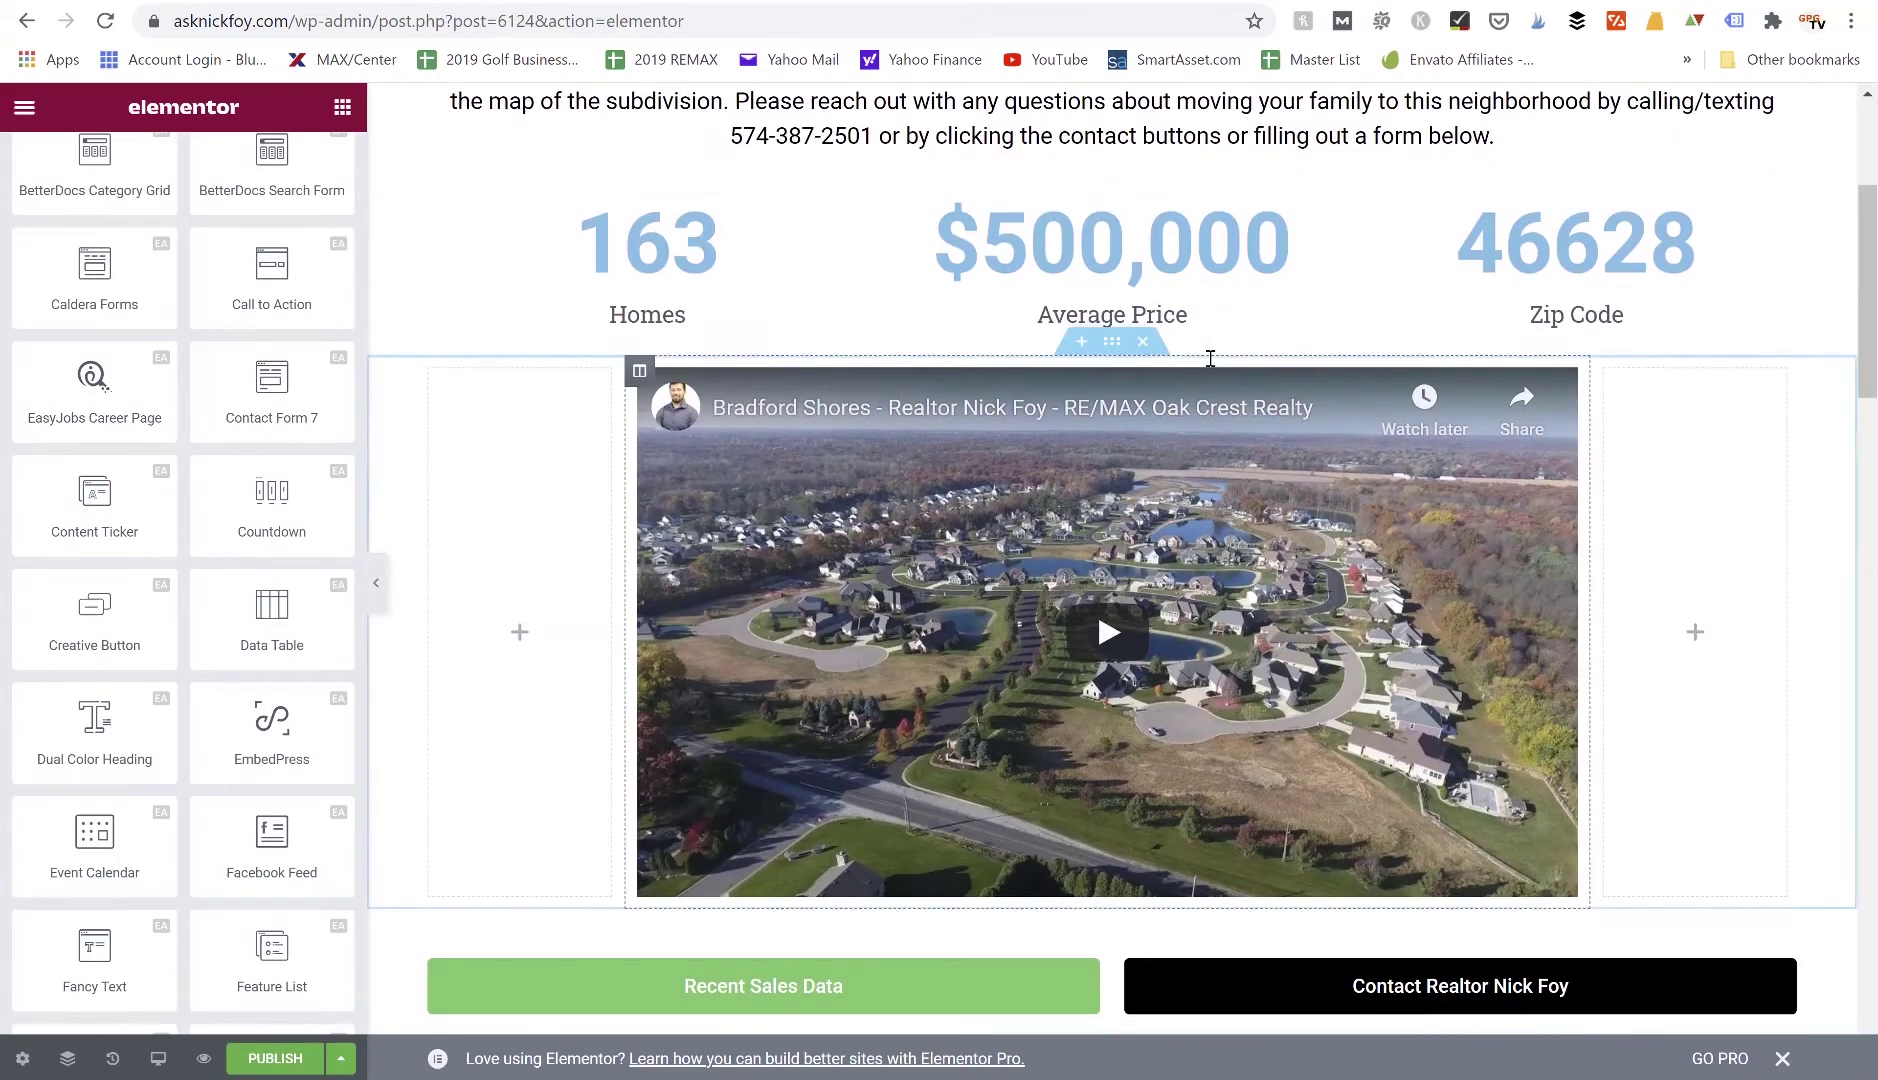
{"action": "scroll", "coordinate": [1186, 636], "scroll_direction": "down", "scroll_amount": 8}
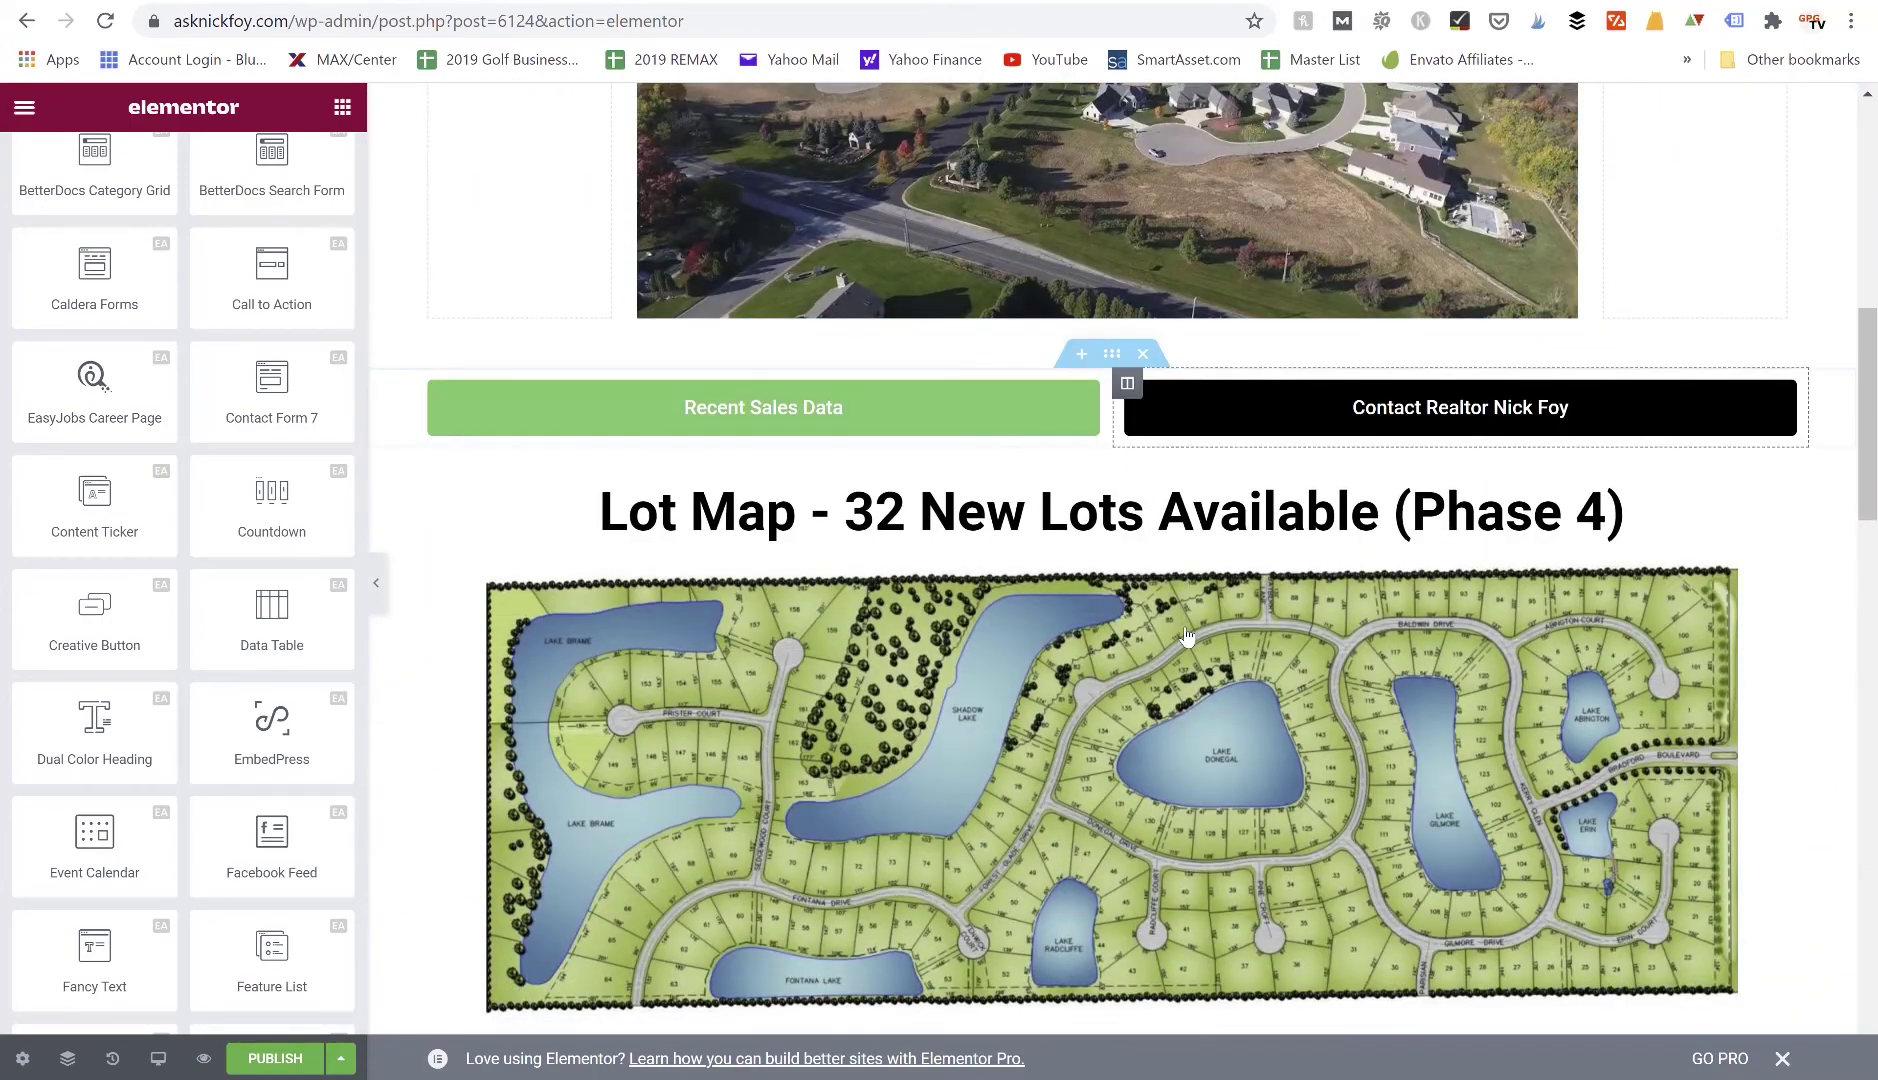
{"action": "scroll", "coordinate": [1186, 636], "scroll_direction": "down", "scroll_amount": 6}
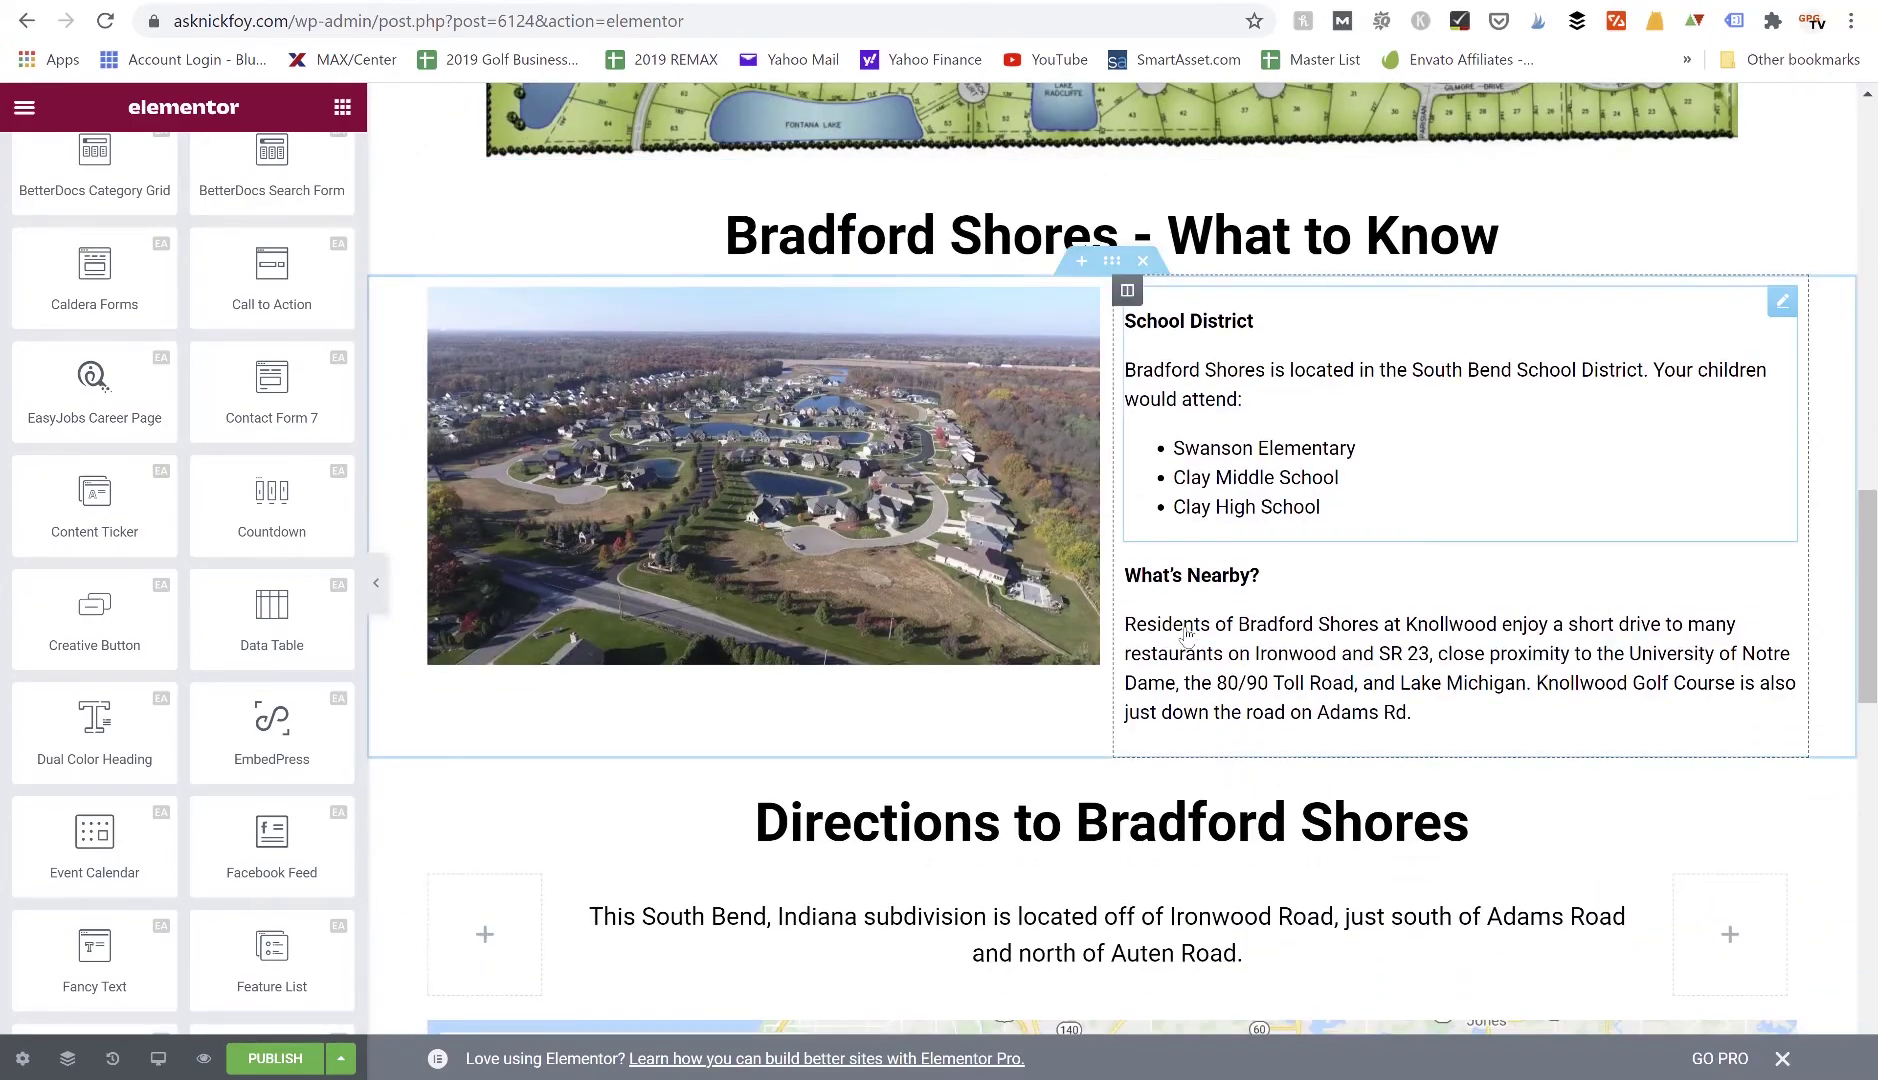
{"action": "scroll", "coordinate": [1186, 636], "scroll_direction": "down", "scroll_amount": 6}
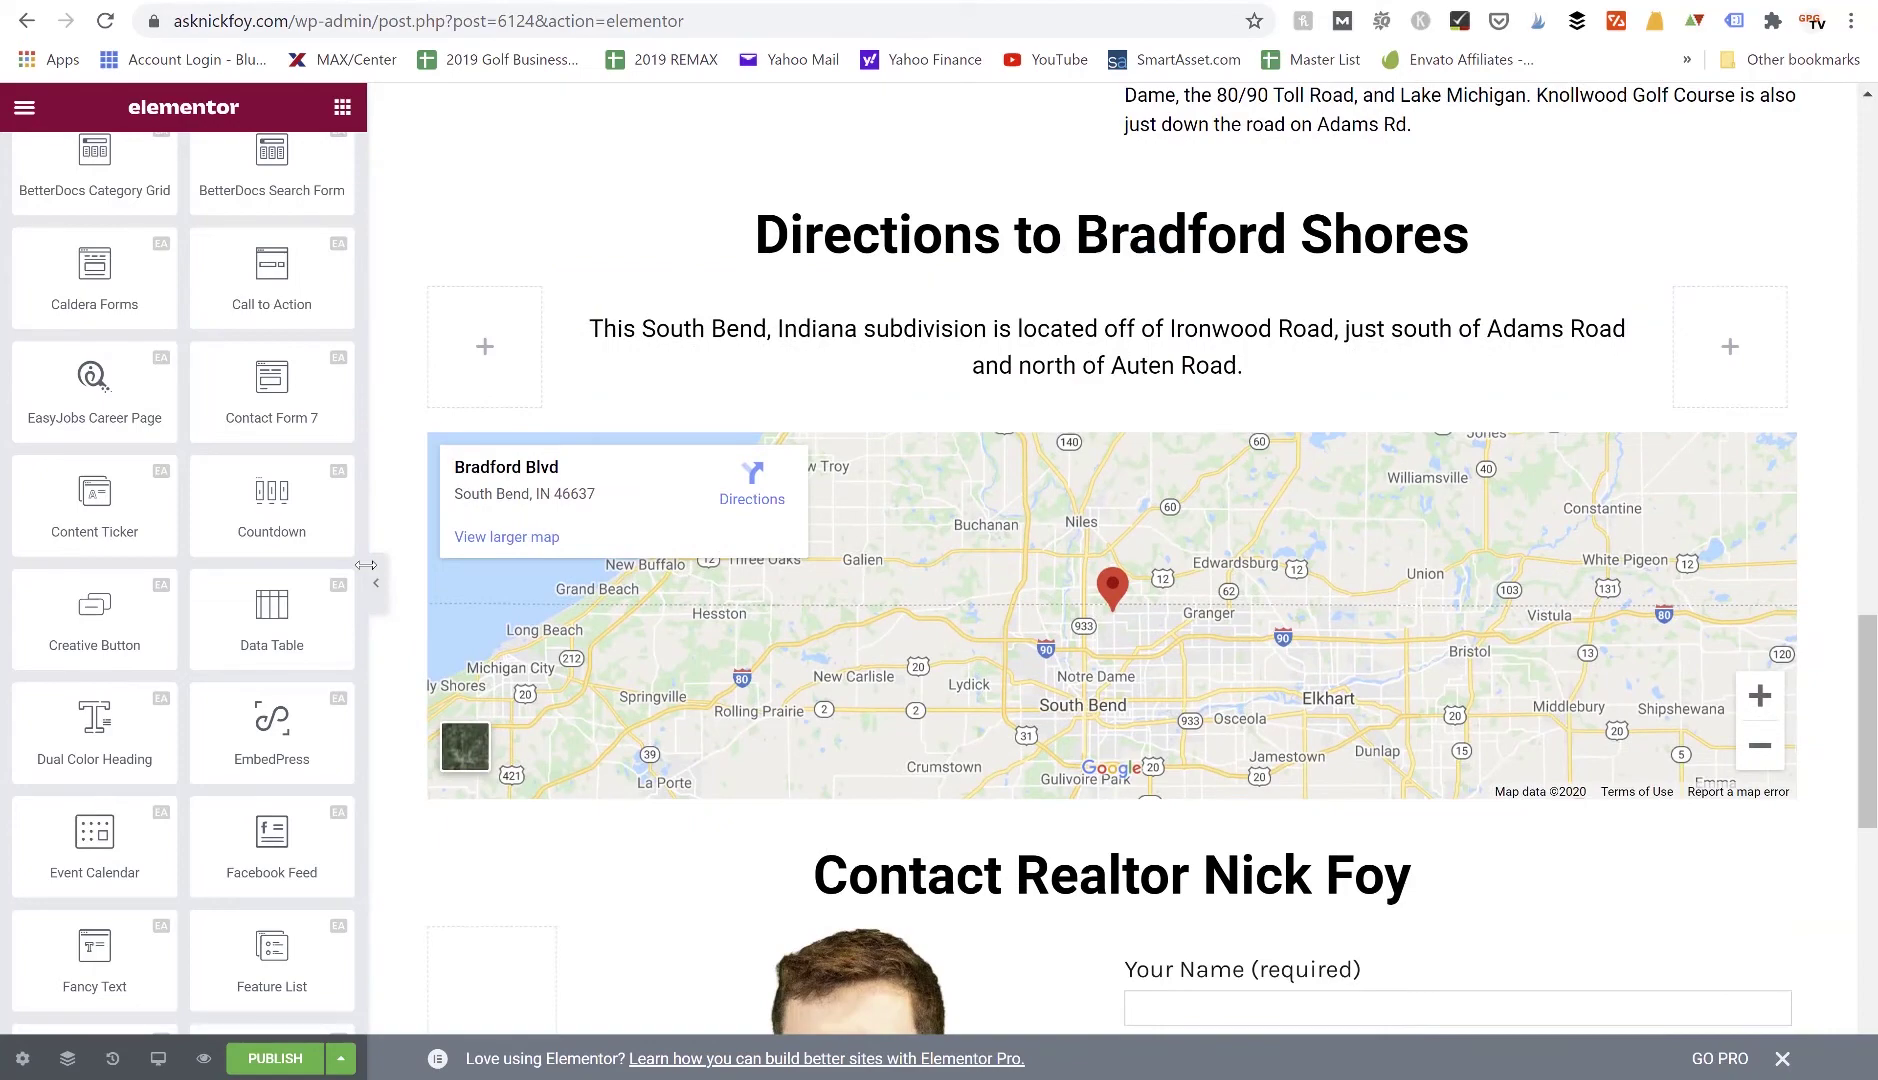
{"action": "scroll", "coordinate": [212, 551], "scroll_direction": "up", "scroll_amount": 20}
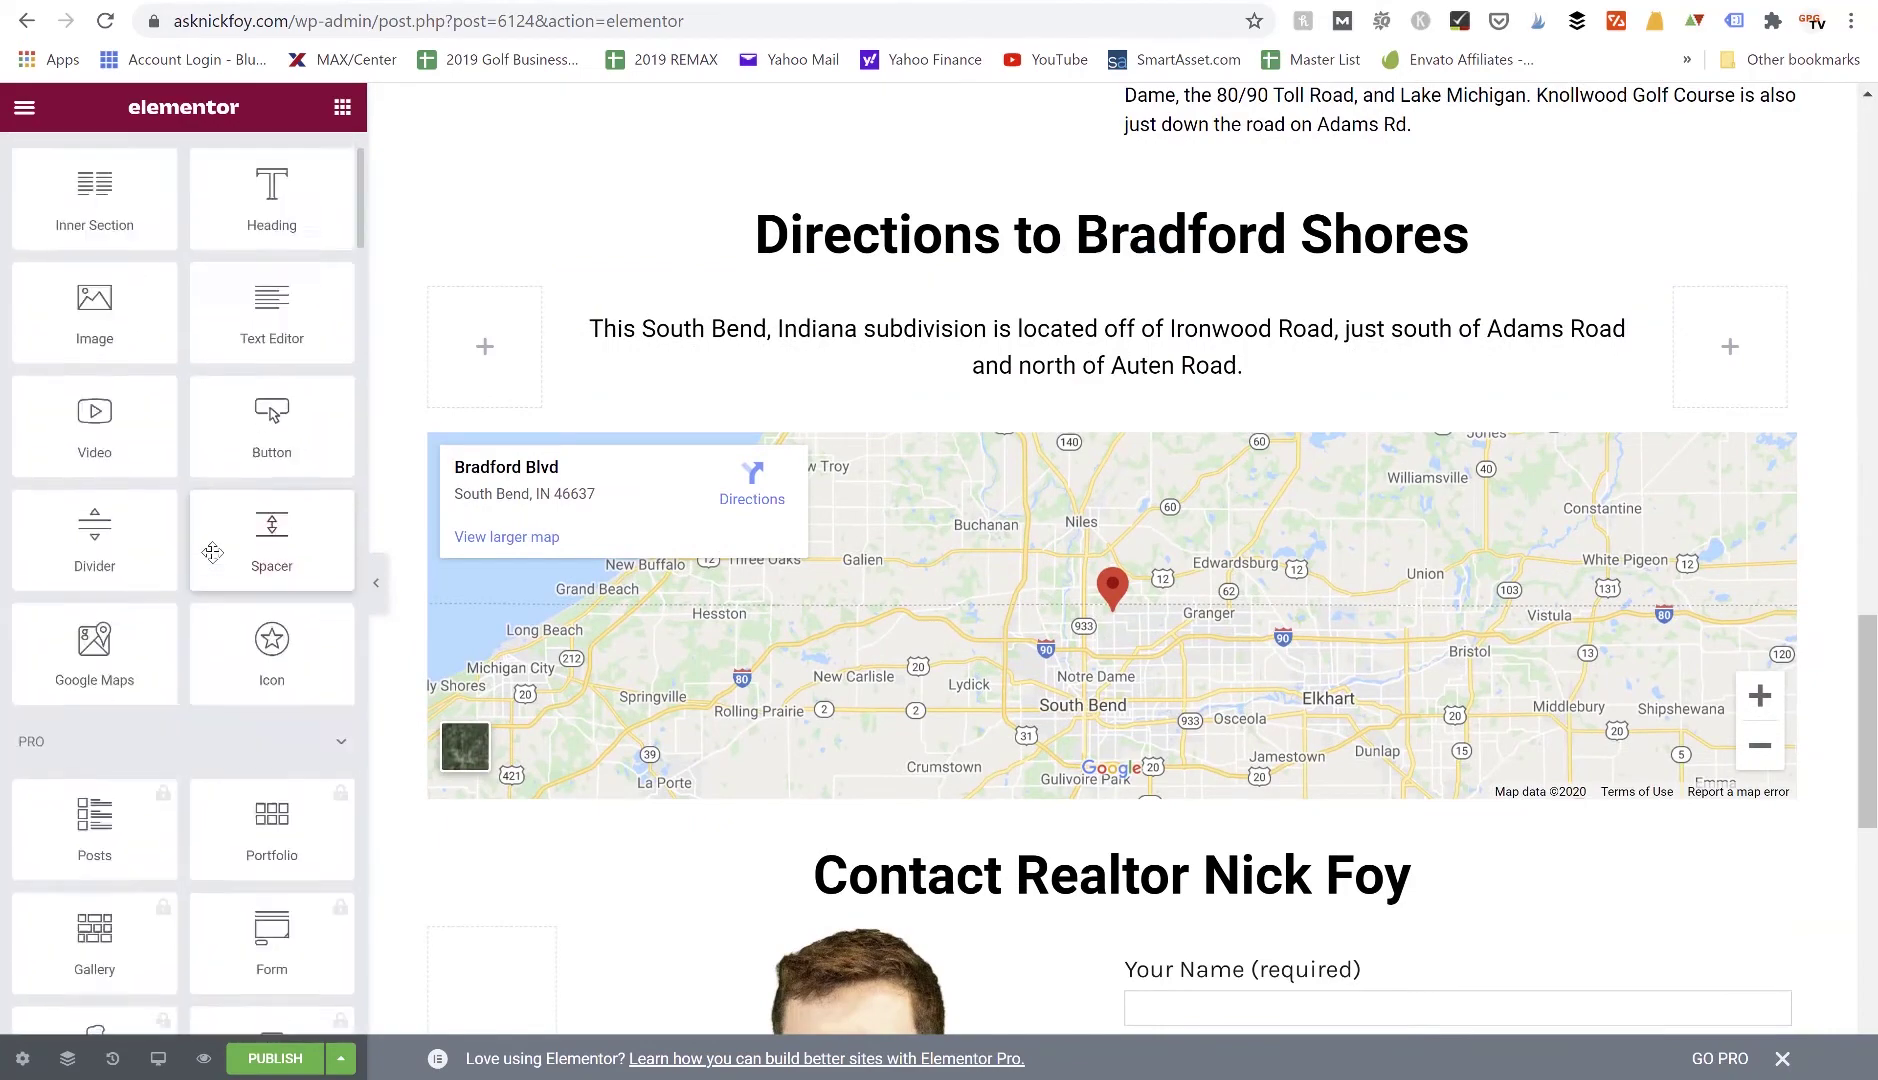
{"action": "scroll", "coordinate": [1101, 397], "scroll_direction": "down", "scroll_amount": 7}
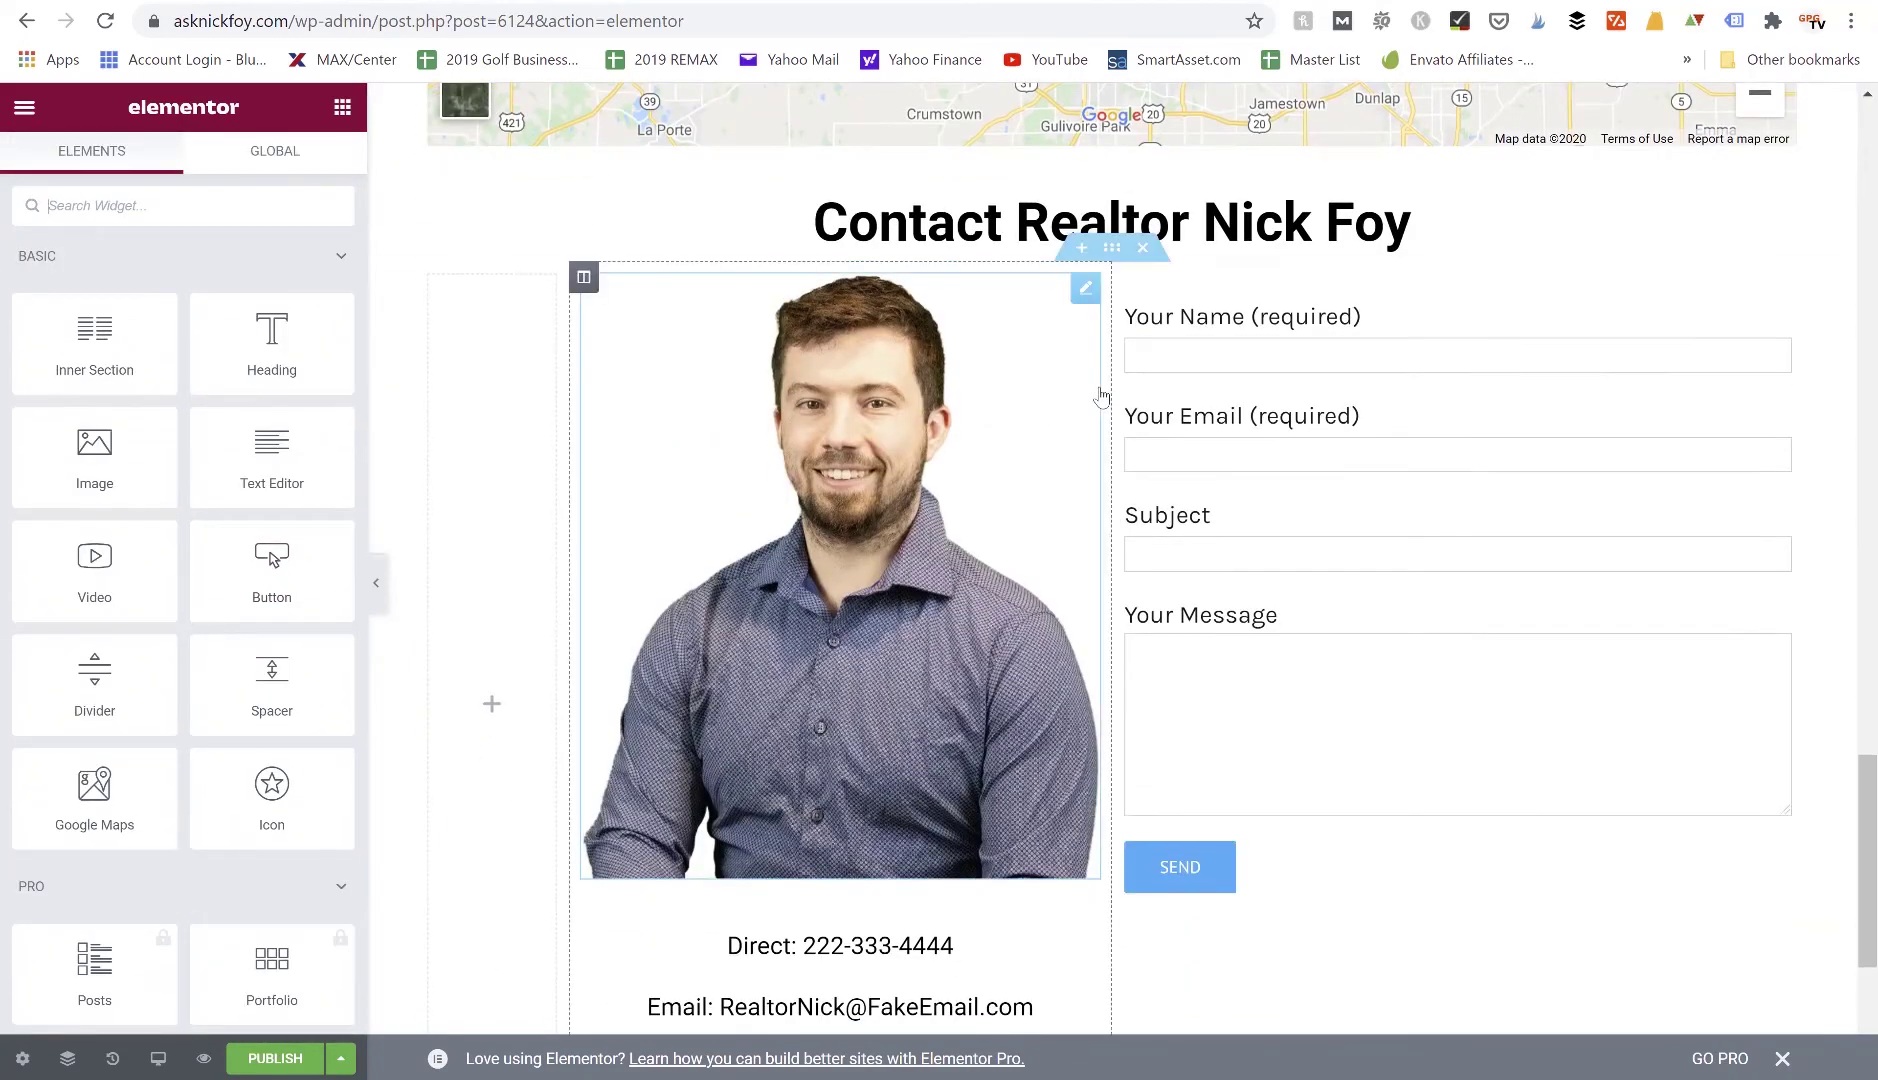
Step: Go back to the Bradford Shores heading and skim the whole page again down to the directions map and contact section
{"action": "scroll", "coordinate": [1101, 397], "scroll_direction": "up", "scroll_amount": 13}
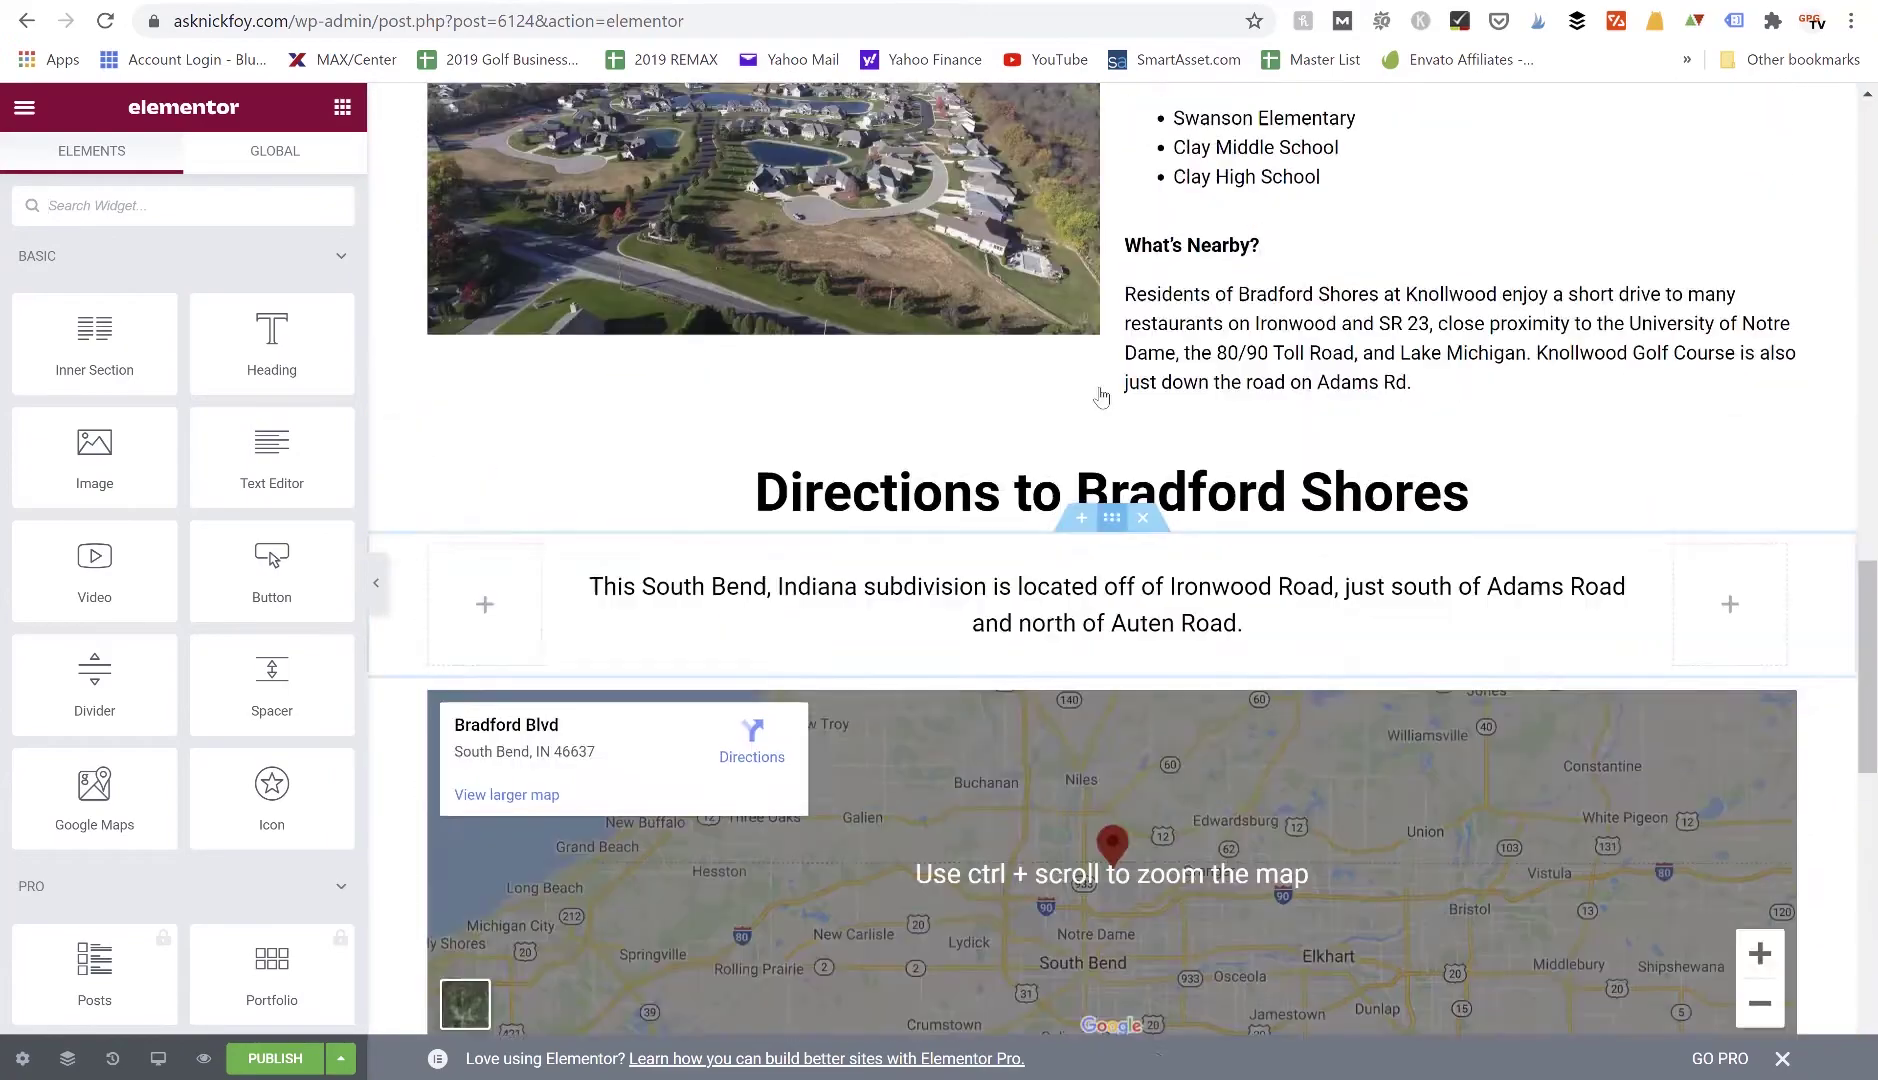
{"action": "scroll", "coordinate": [1101, 397], "scroll_direction": "up", "scroll_amount": 15}
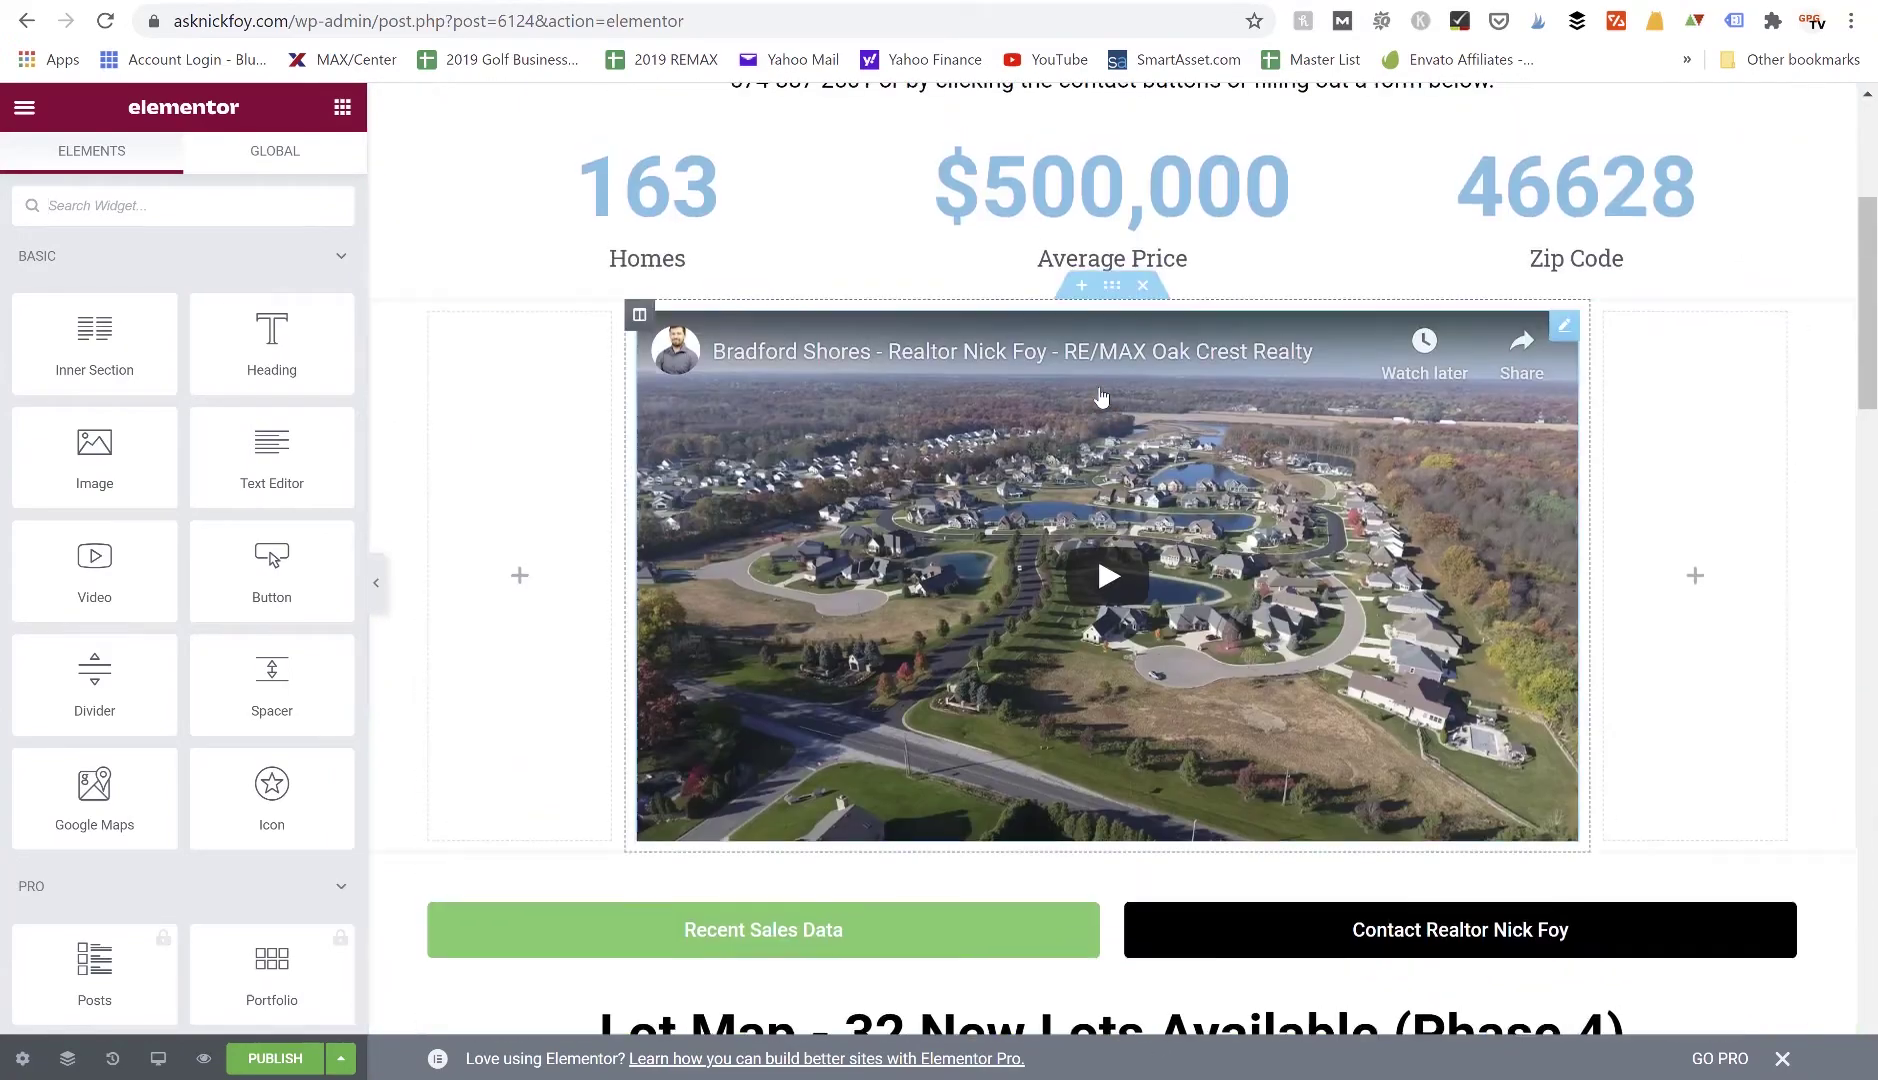
{"action": "scroll", "coordinate": [1101, 397], "scroll_direction": "up", "scroll_amount": 2}
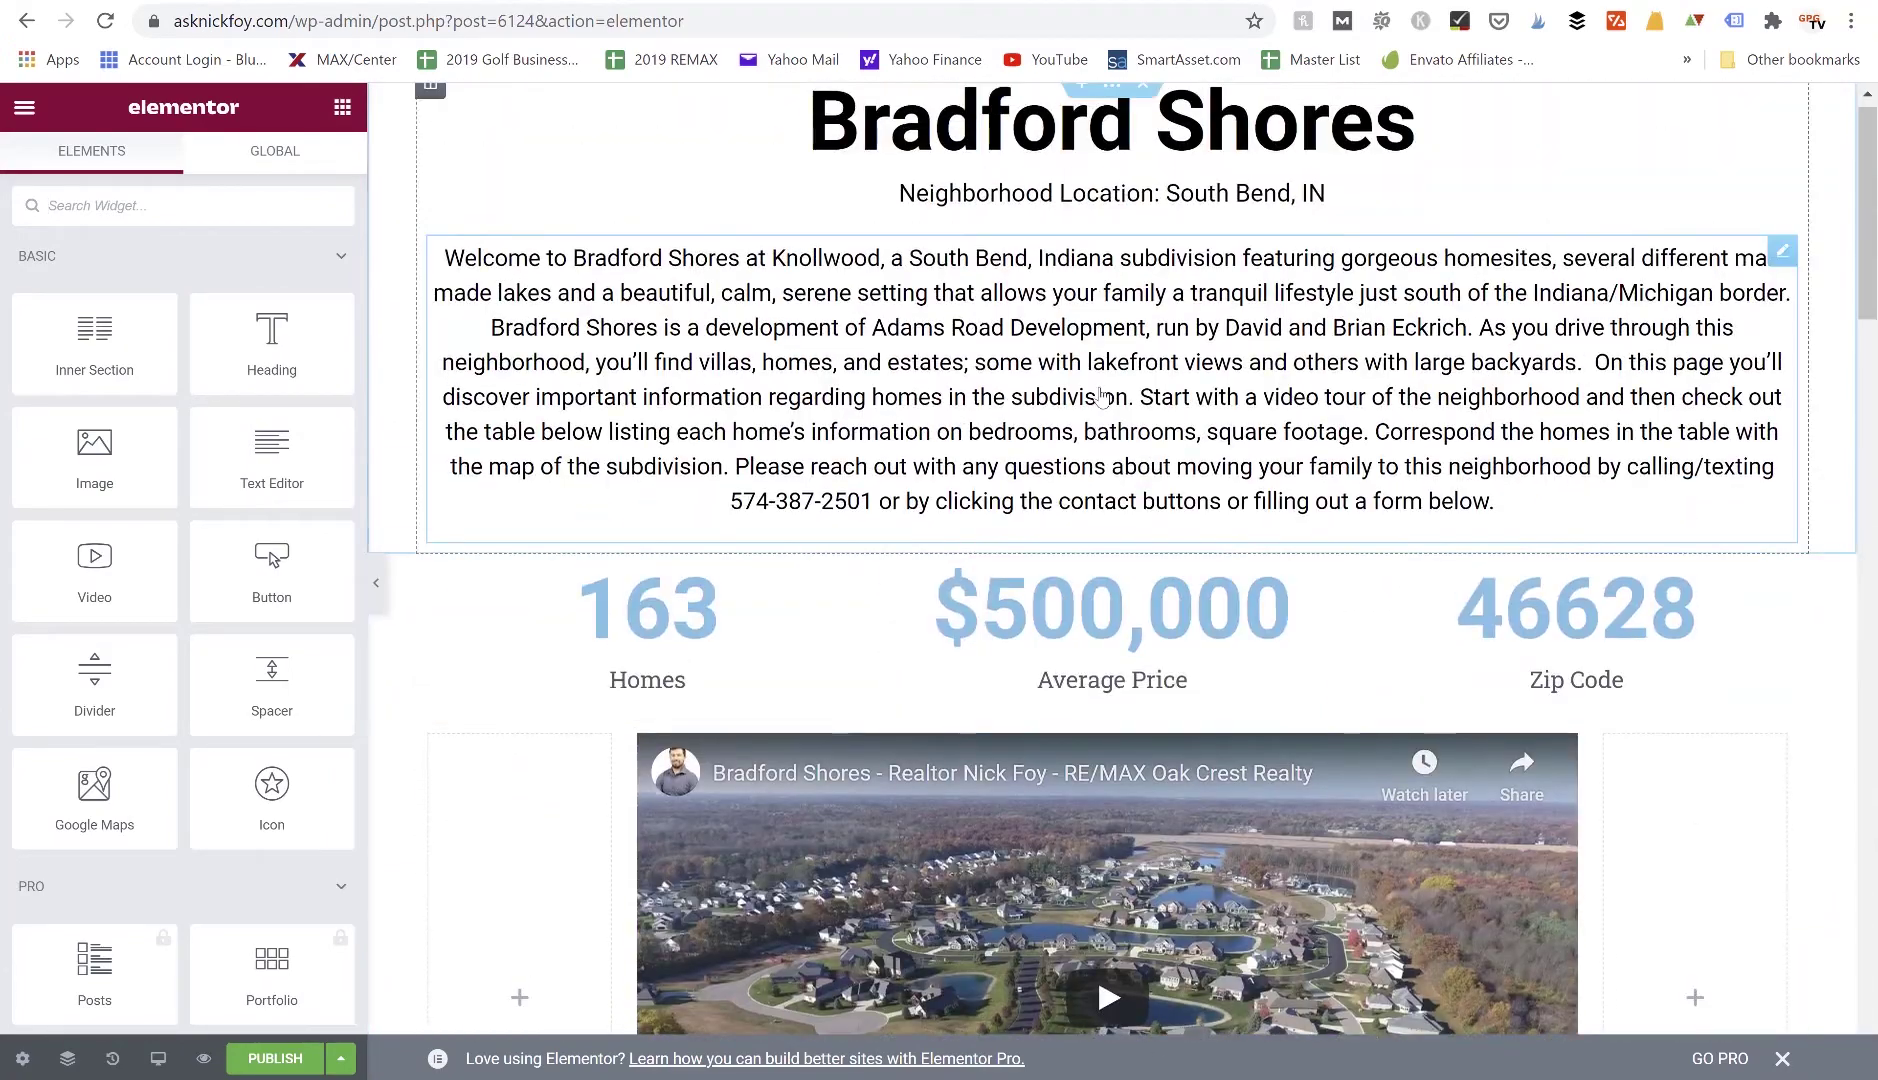
{"action": "scroll", "coordinate": [1101, 397], "scroll_direction": "down", "scroll_amount": 3}
{"action": "scroll", "coordinate": [1101, 397], "scroll_direction": "down", "scroll_amount": 9}
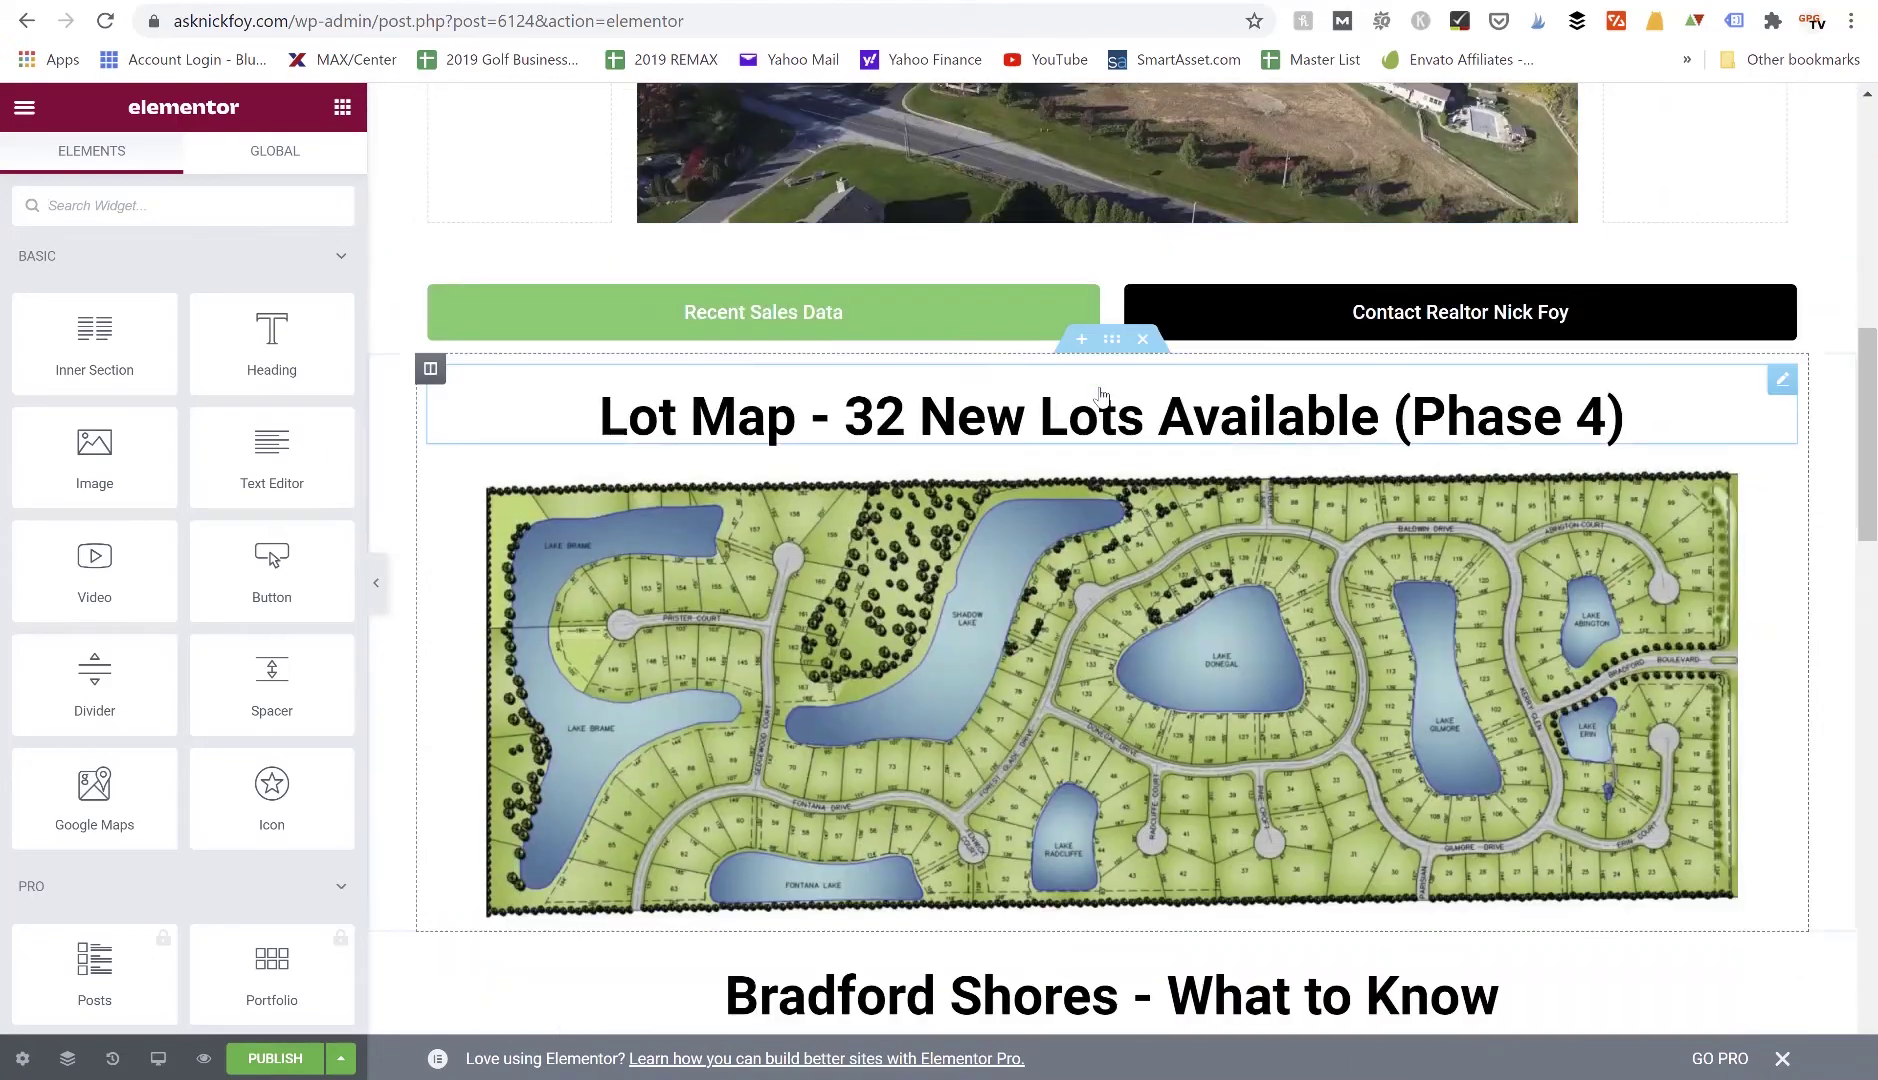
{"action": "scroll", "coordinate": [1101, 397], "scroll_direction": "down", "scroll_amount": 10}
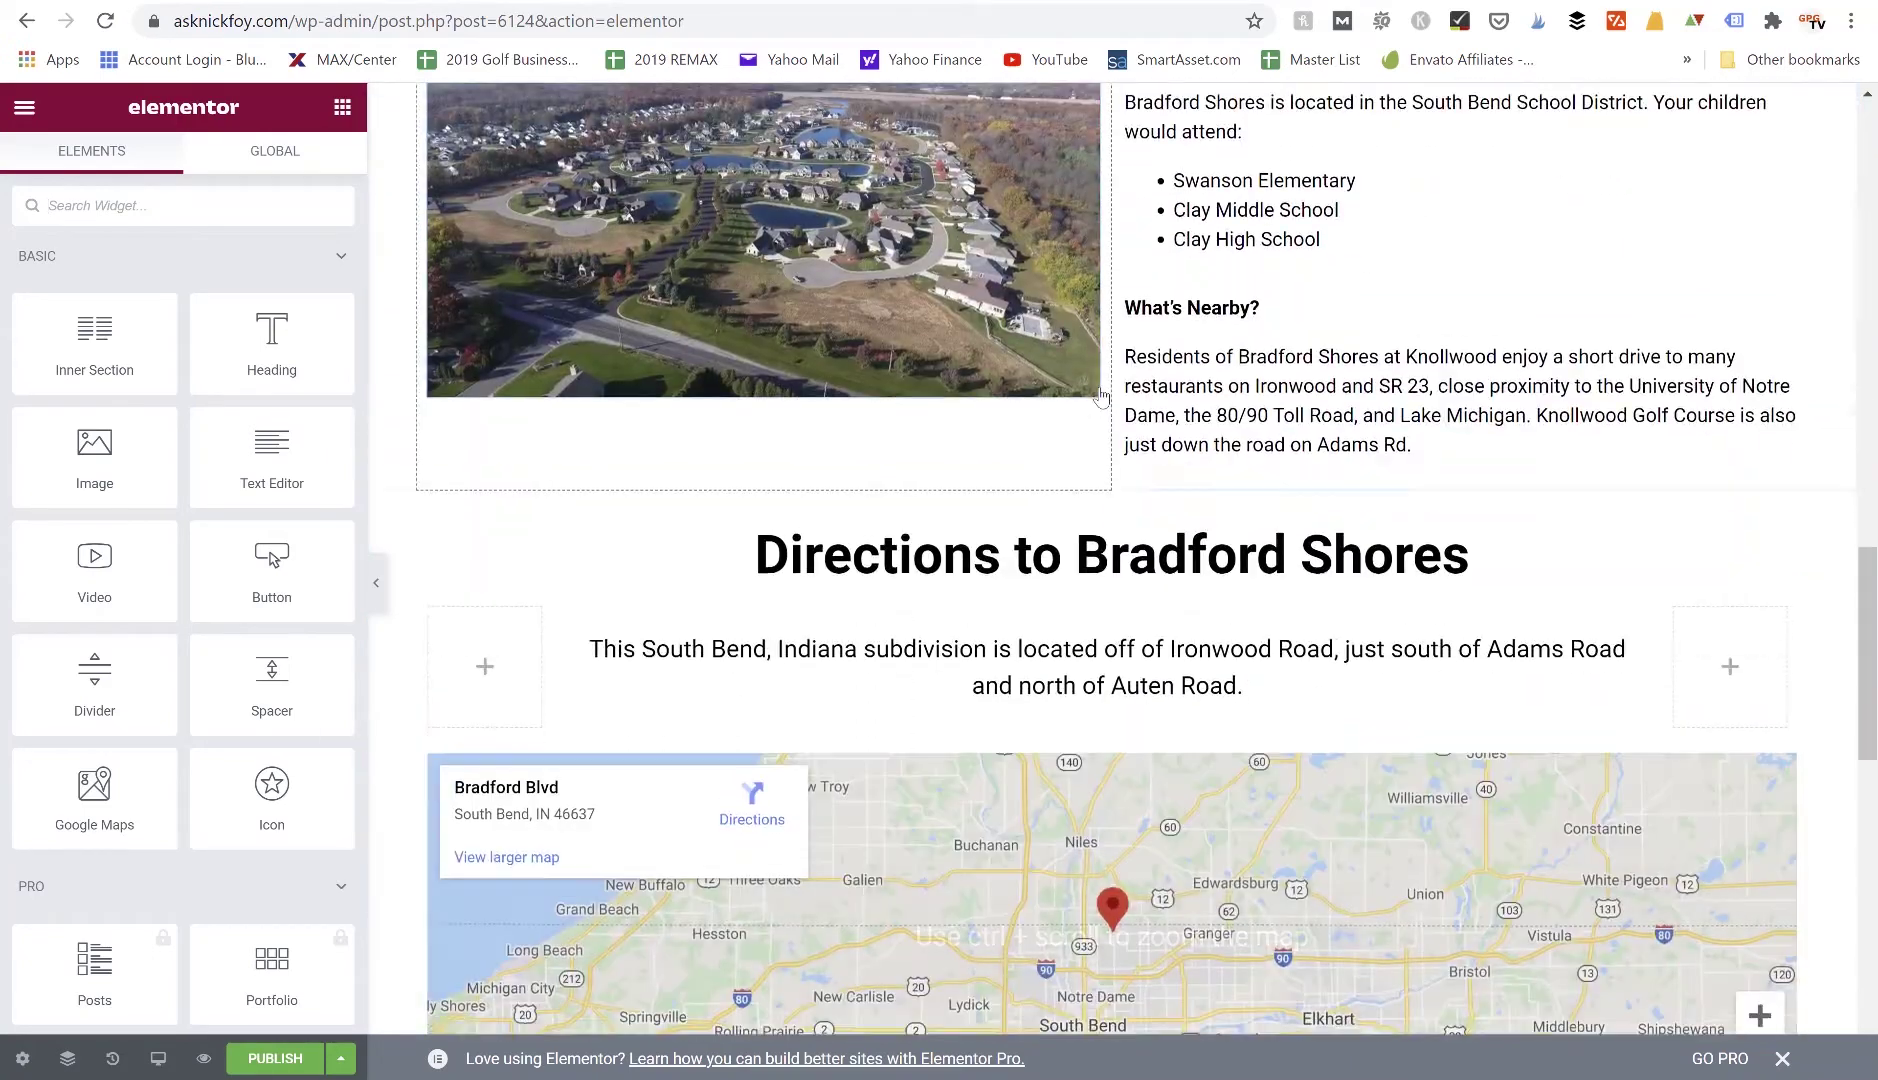
{"action": "scroll", "coordinate": [1101, 397], "scroll_direction": "down", "scroll_amount": 5}
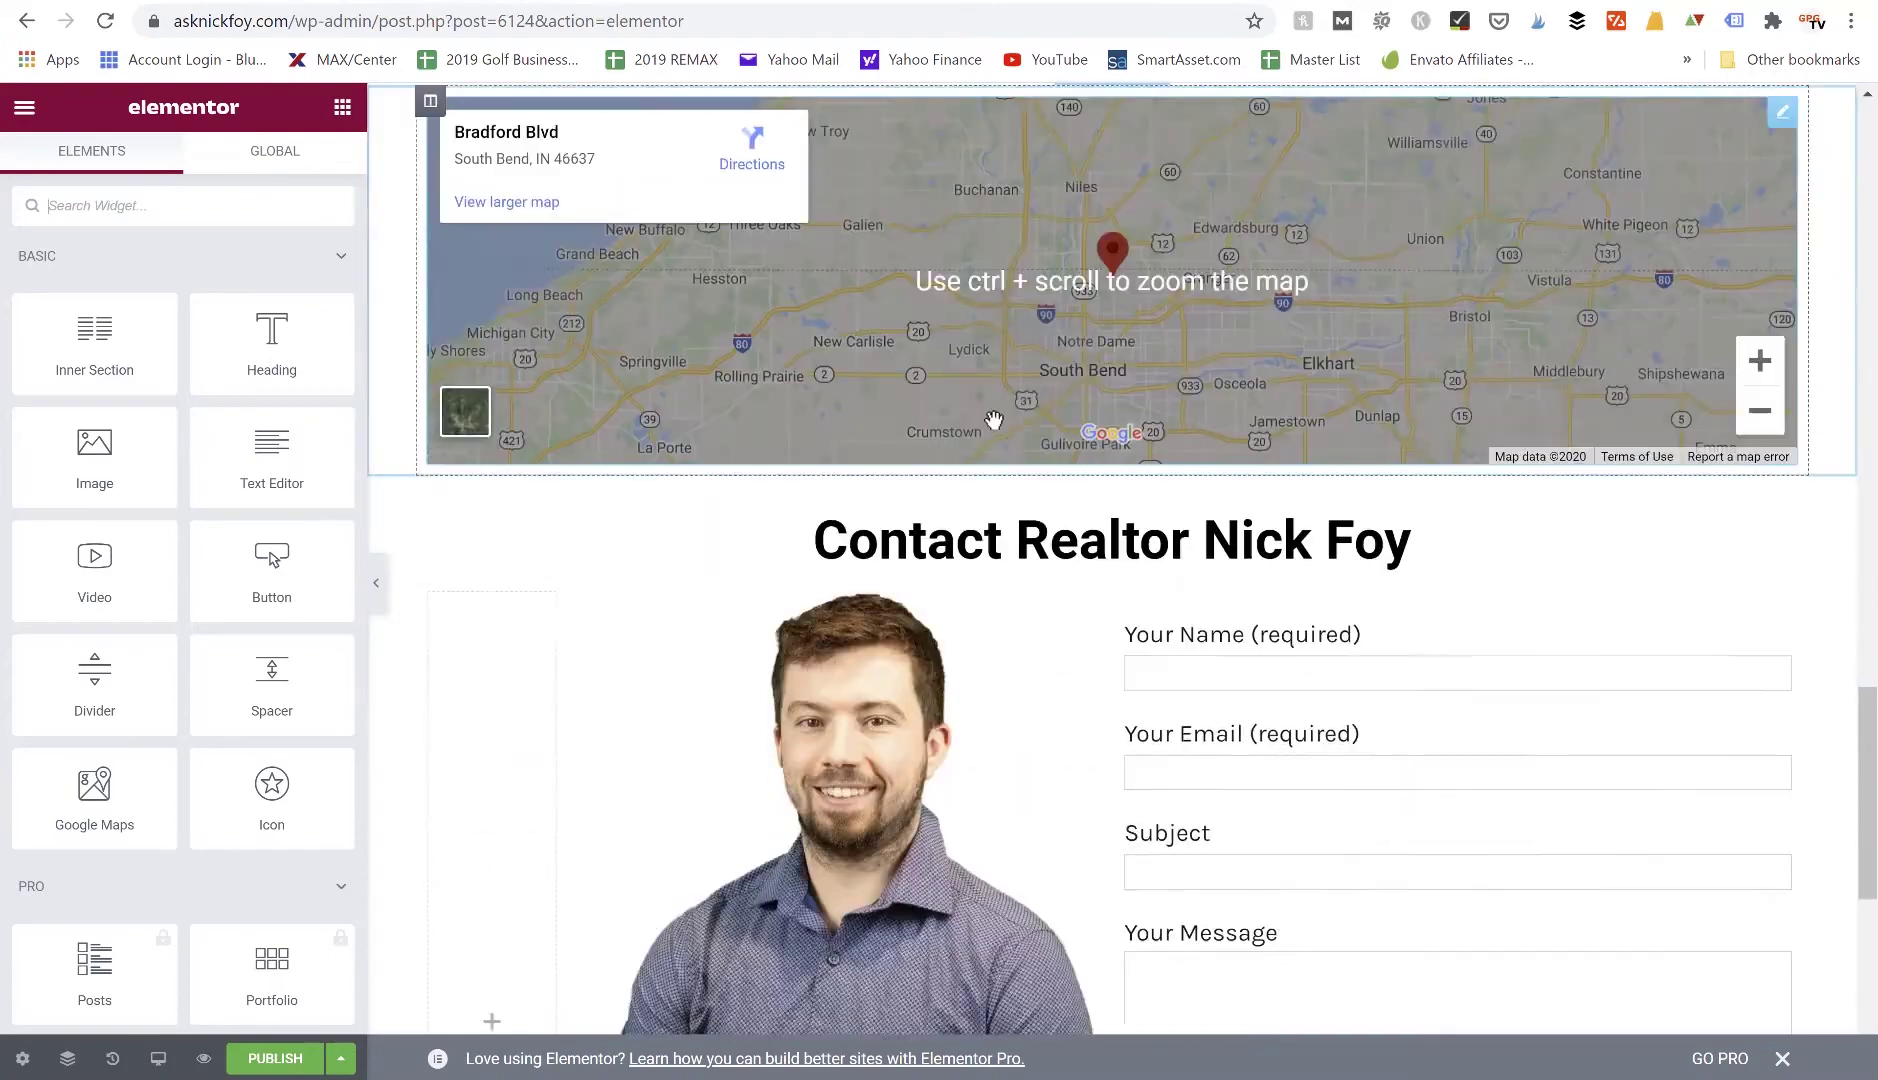
Step: Browse the widget list from the General category to the Essential Addons widgets, including Call to Action and Contact Form 7
{"action": "scroll", "coordinate": [218, 615], "scroll_direction": "down", "scroll_amount": 15}
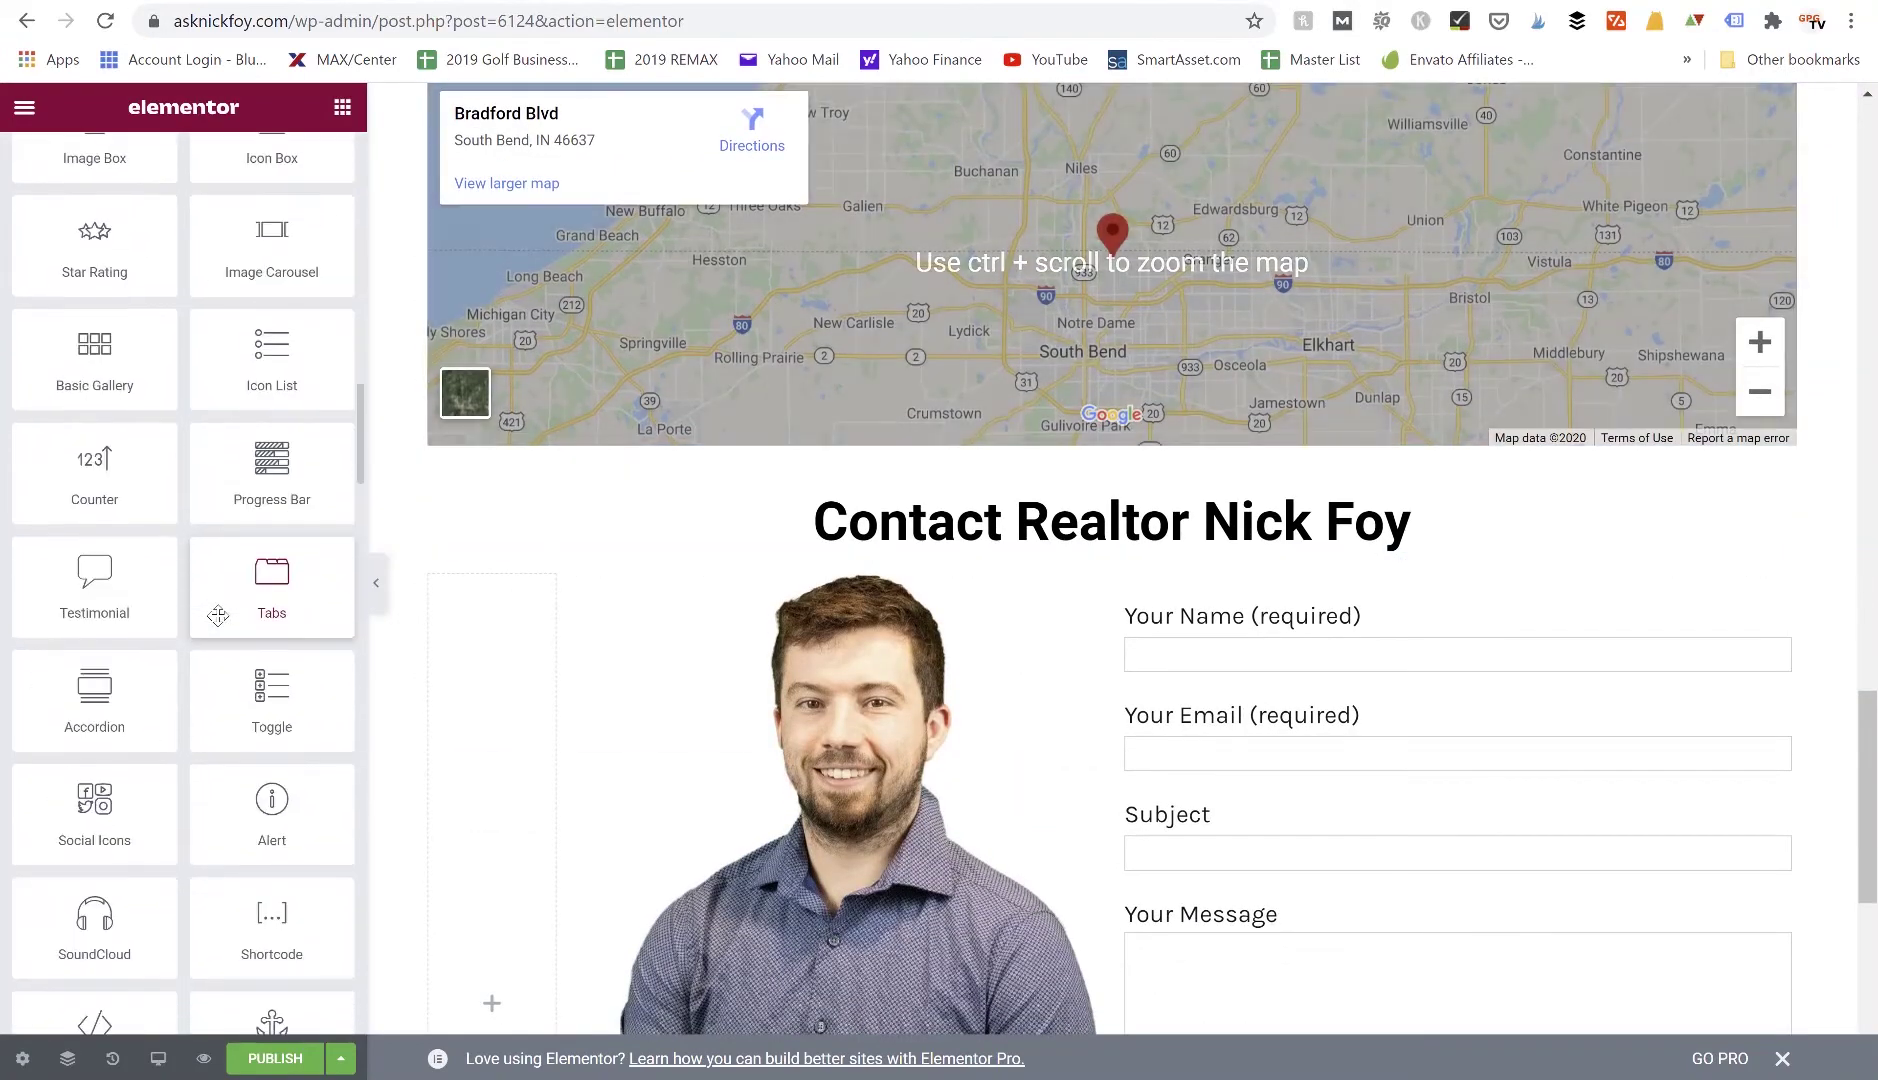
{"action": "scroll", "coordinate": [218, 615], "scroll_direction": "down", "scroll_amount": 5}
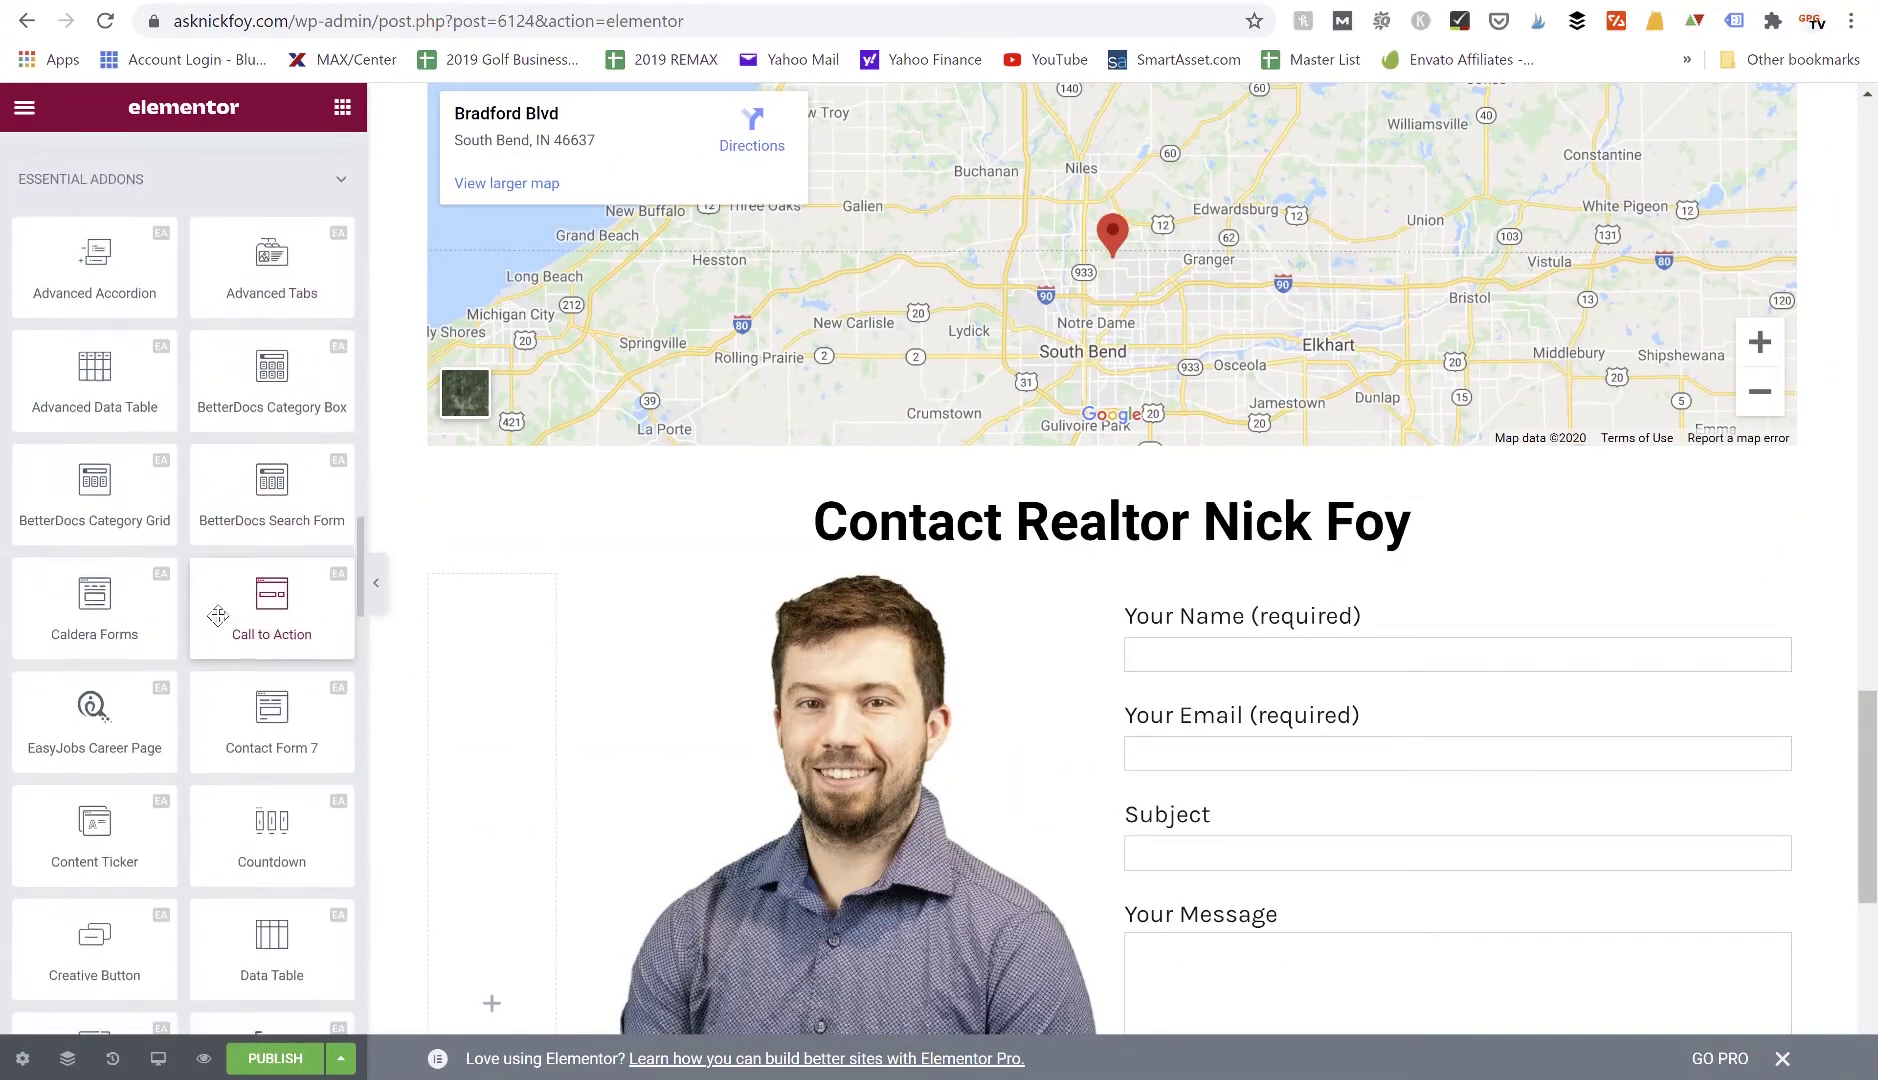
{"action": "scroll", "coordinate": [218, 615], "scroll_direction": "up", "scroll_amount": 1}
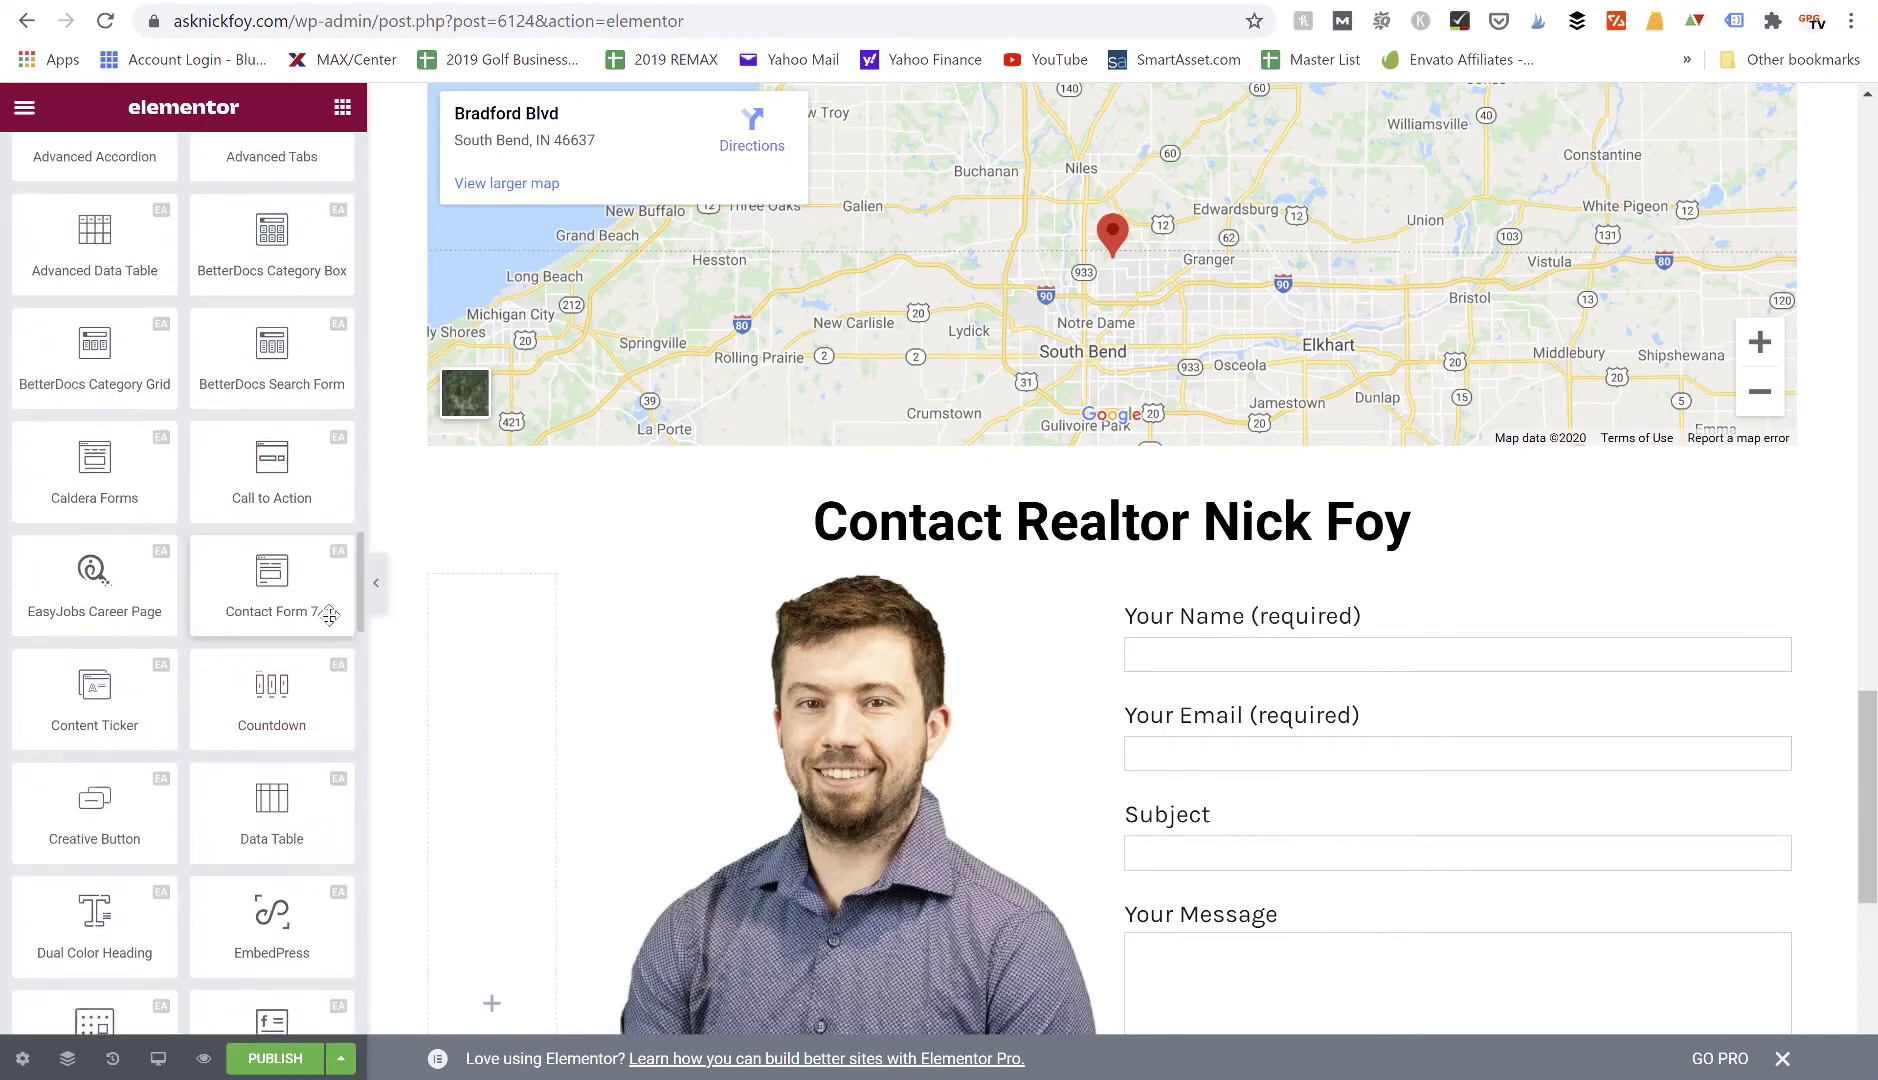
Step: Go back up the page to examine the Lot Map and the What to Know section with its photo and text
{"action": "scroll", "coordinate": [826, 534], "scroll_direction": "up", "scroll_amount": 3}
{"action": "scroll", "coordinate": [826, 534], "scroll_direction": "up", "scroll_amount": 8}
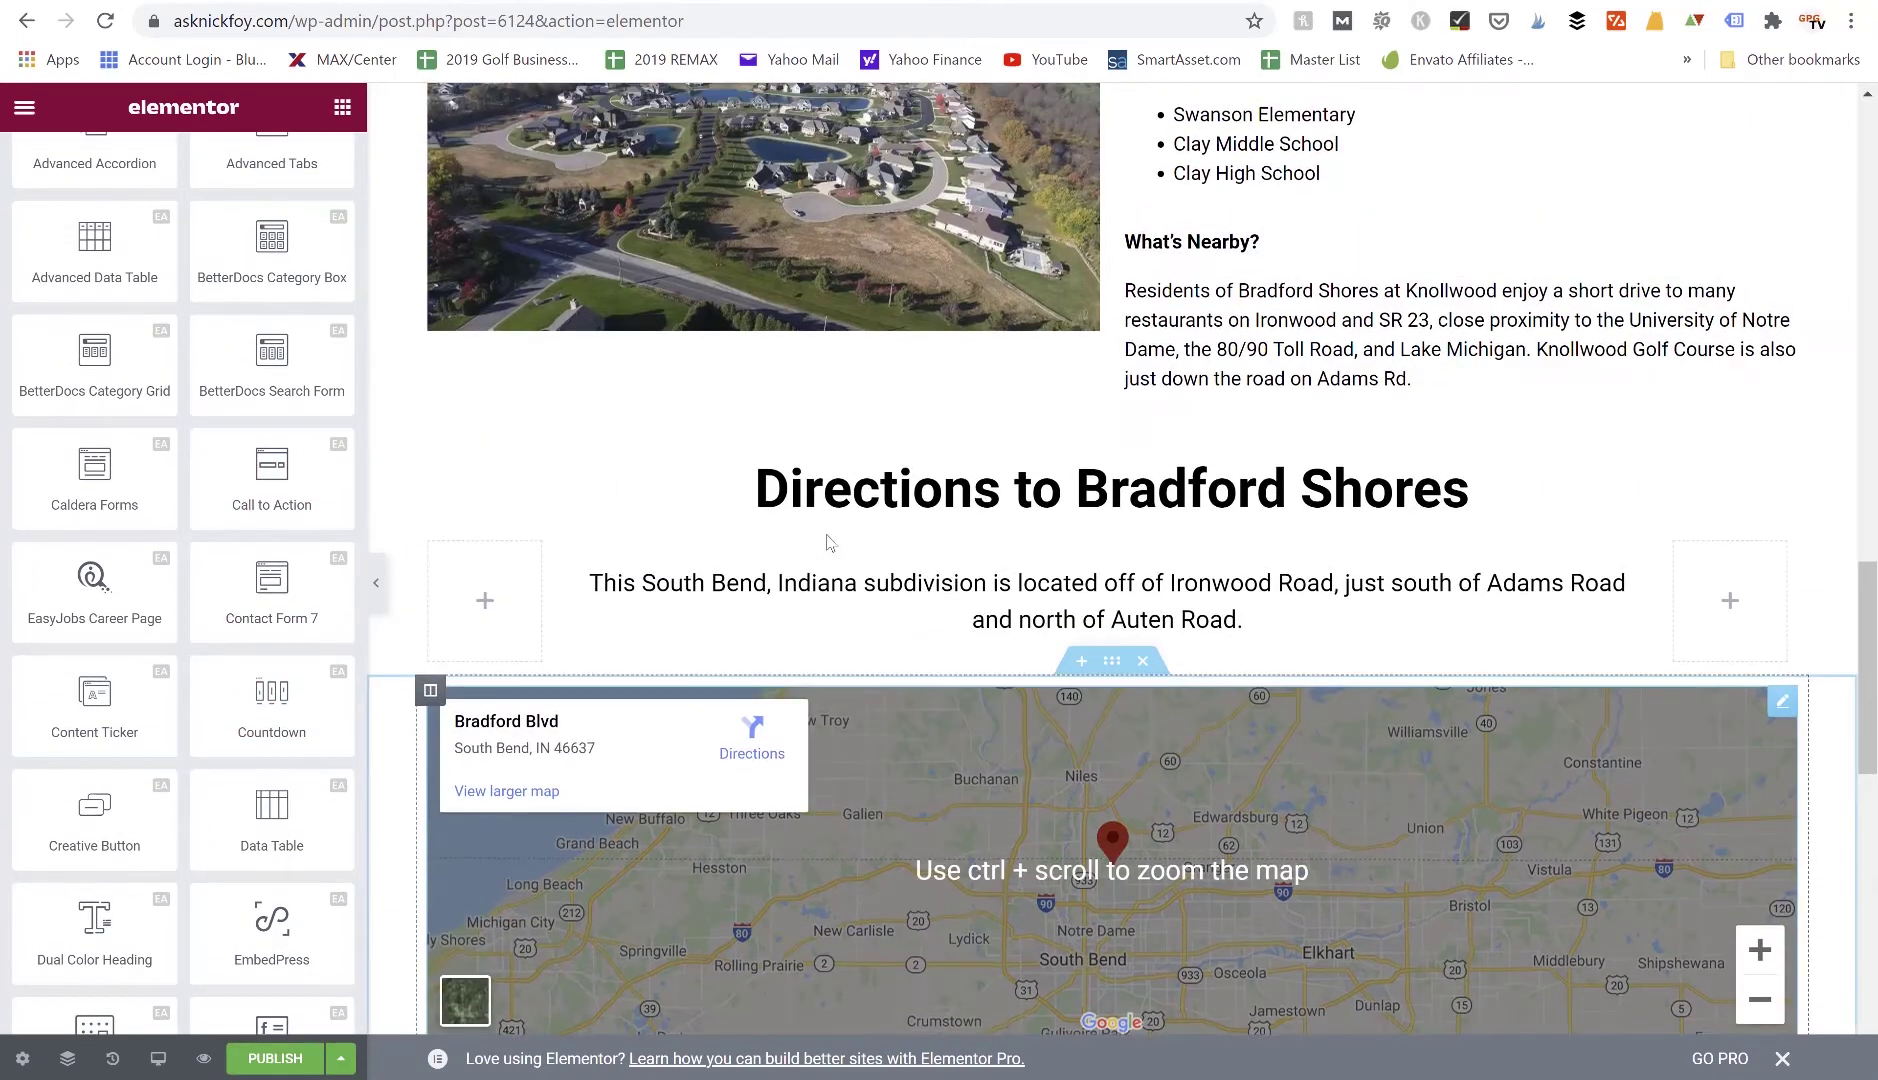
{"action": "scroll", "coordinate": [826, 534], "scroll_direction": "up", "scroll_amount": 4}
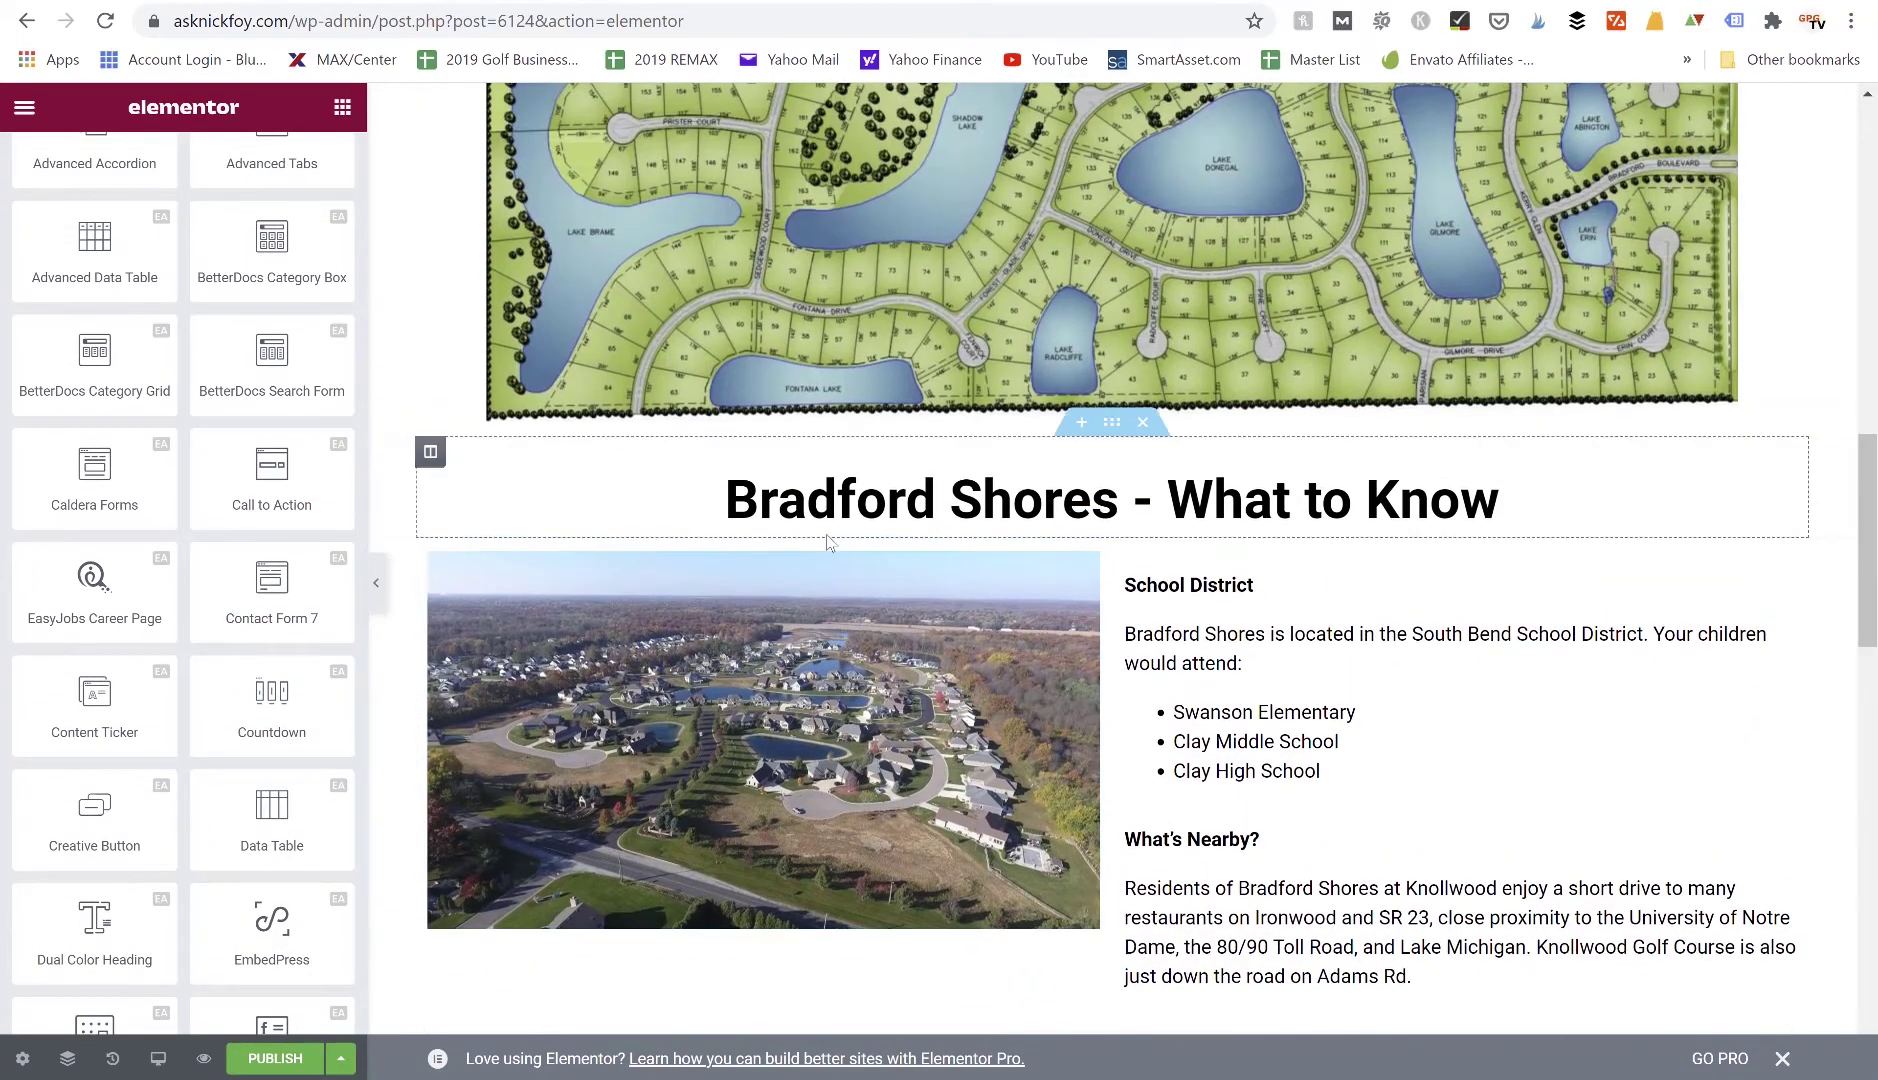
{"action": "scroll", "coordinate": [826, 534], "scroll_direction": "up", "scroll_amount": 2}
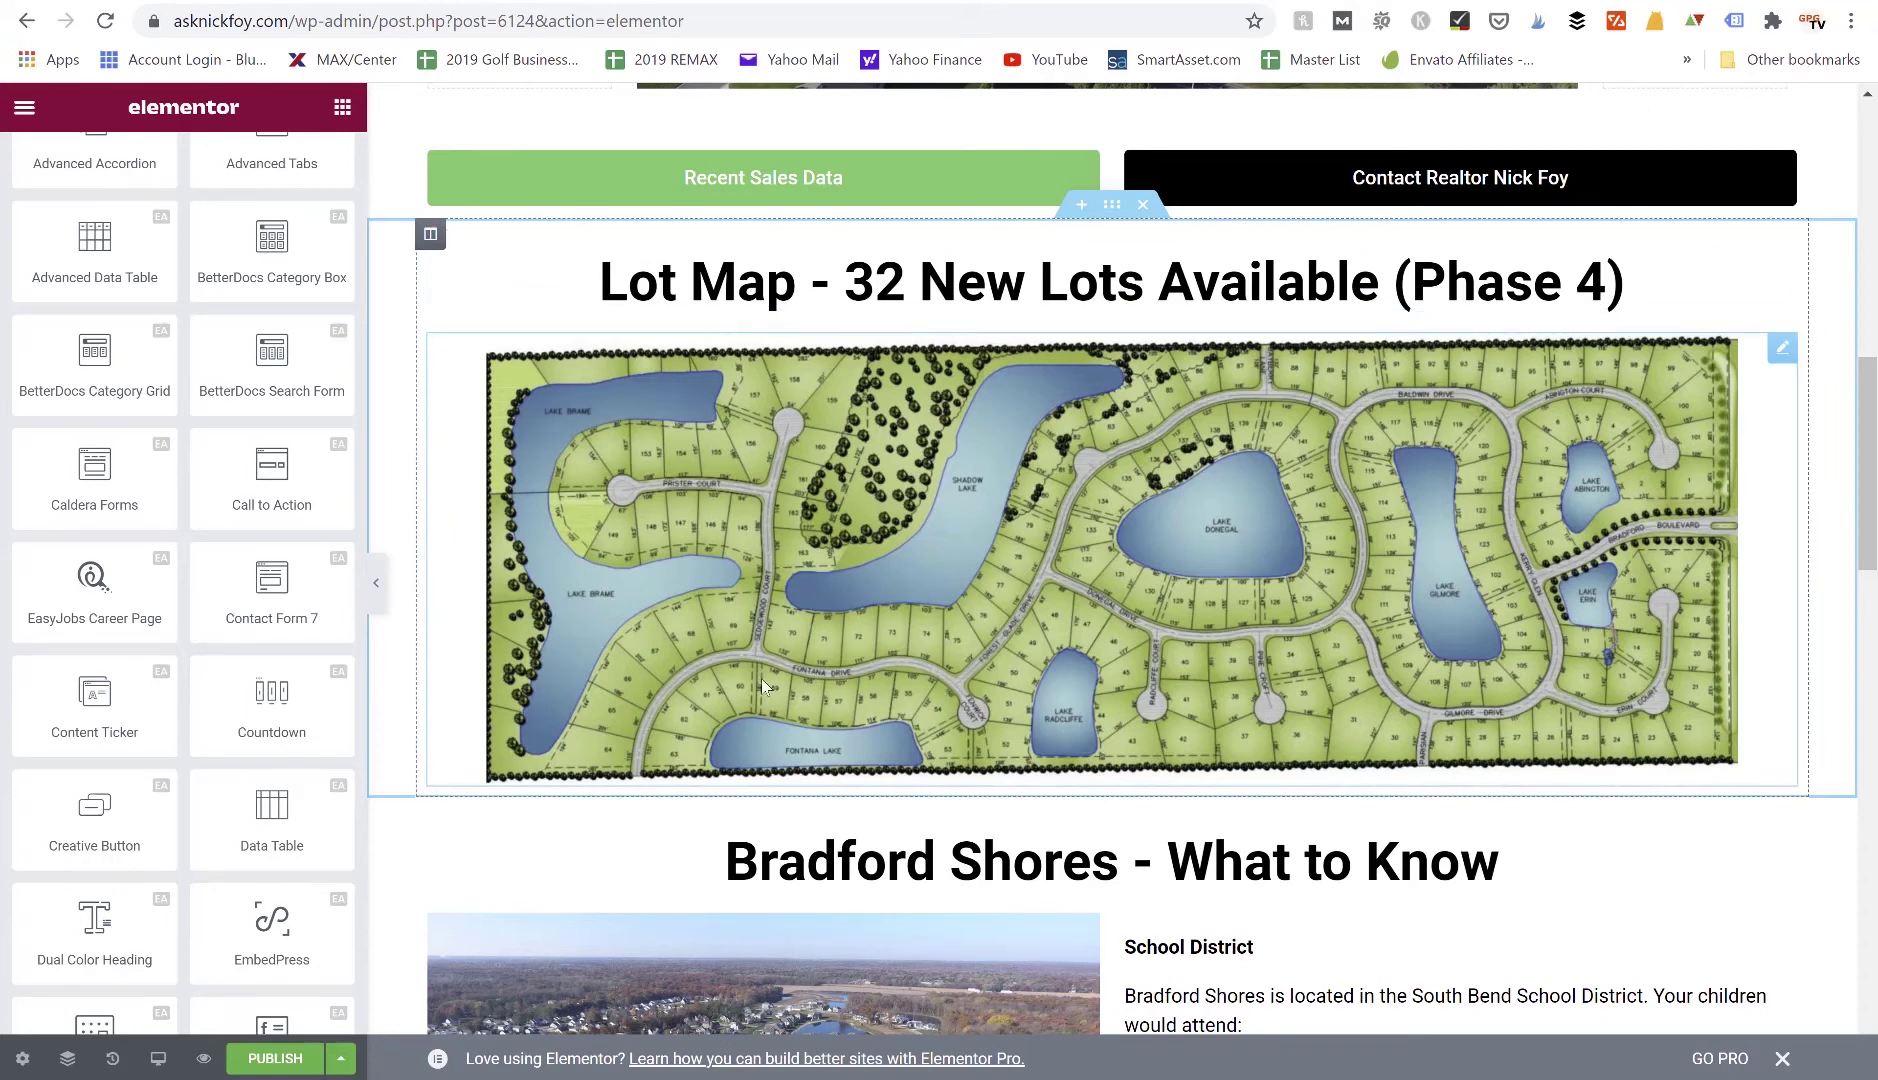
{"action": "scroll", "coordinate": [807, 596], "scroll_direction": "down", "scroll_amount": 3}
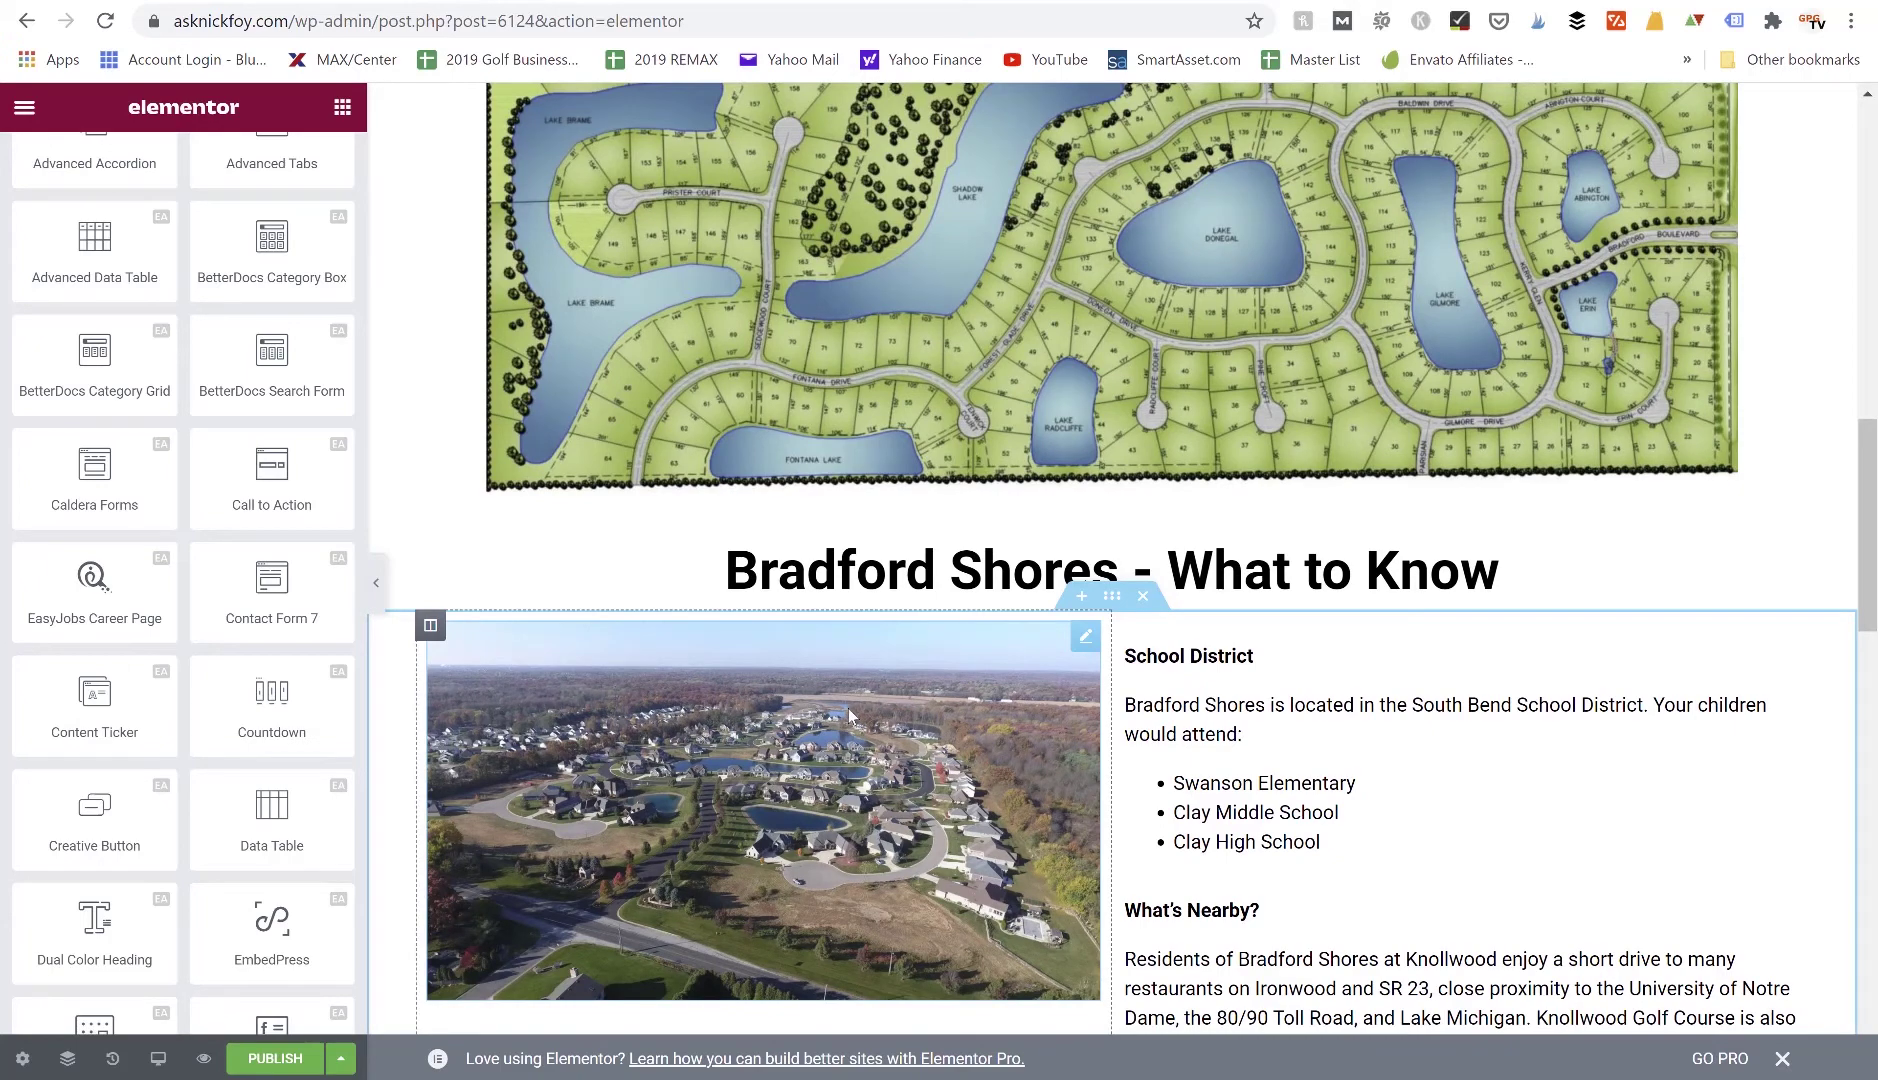
{"action": "scroll", "coordinate": [848, 716], "scroll_direction": "up", "scroll_amount": 3}
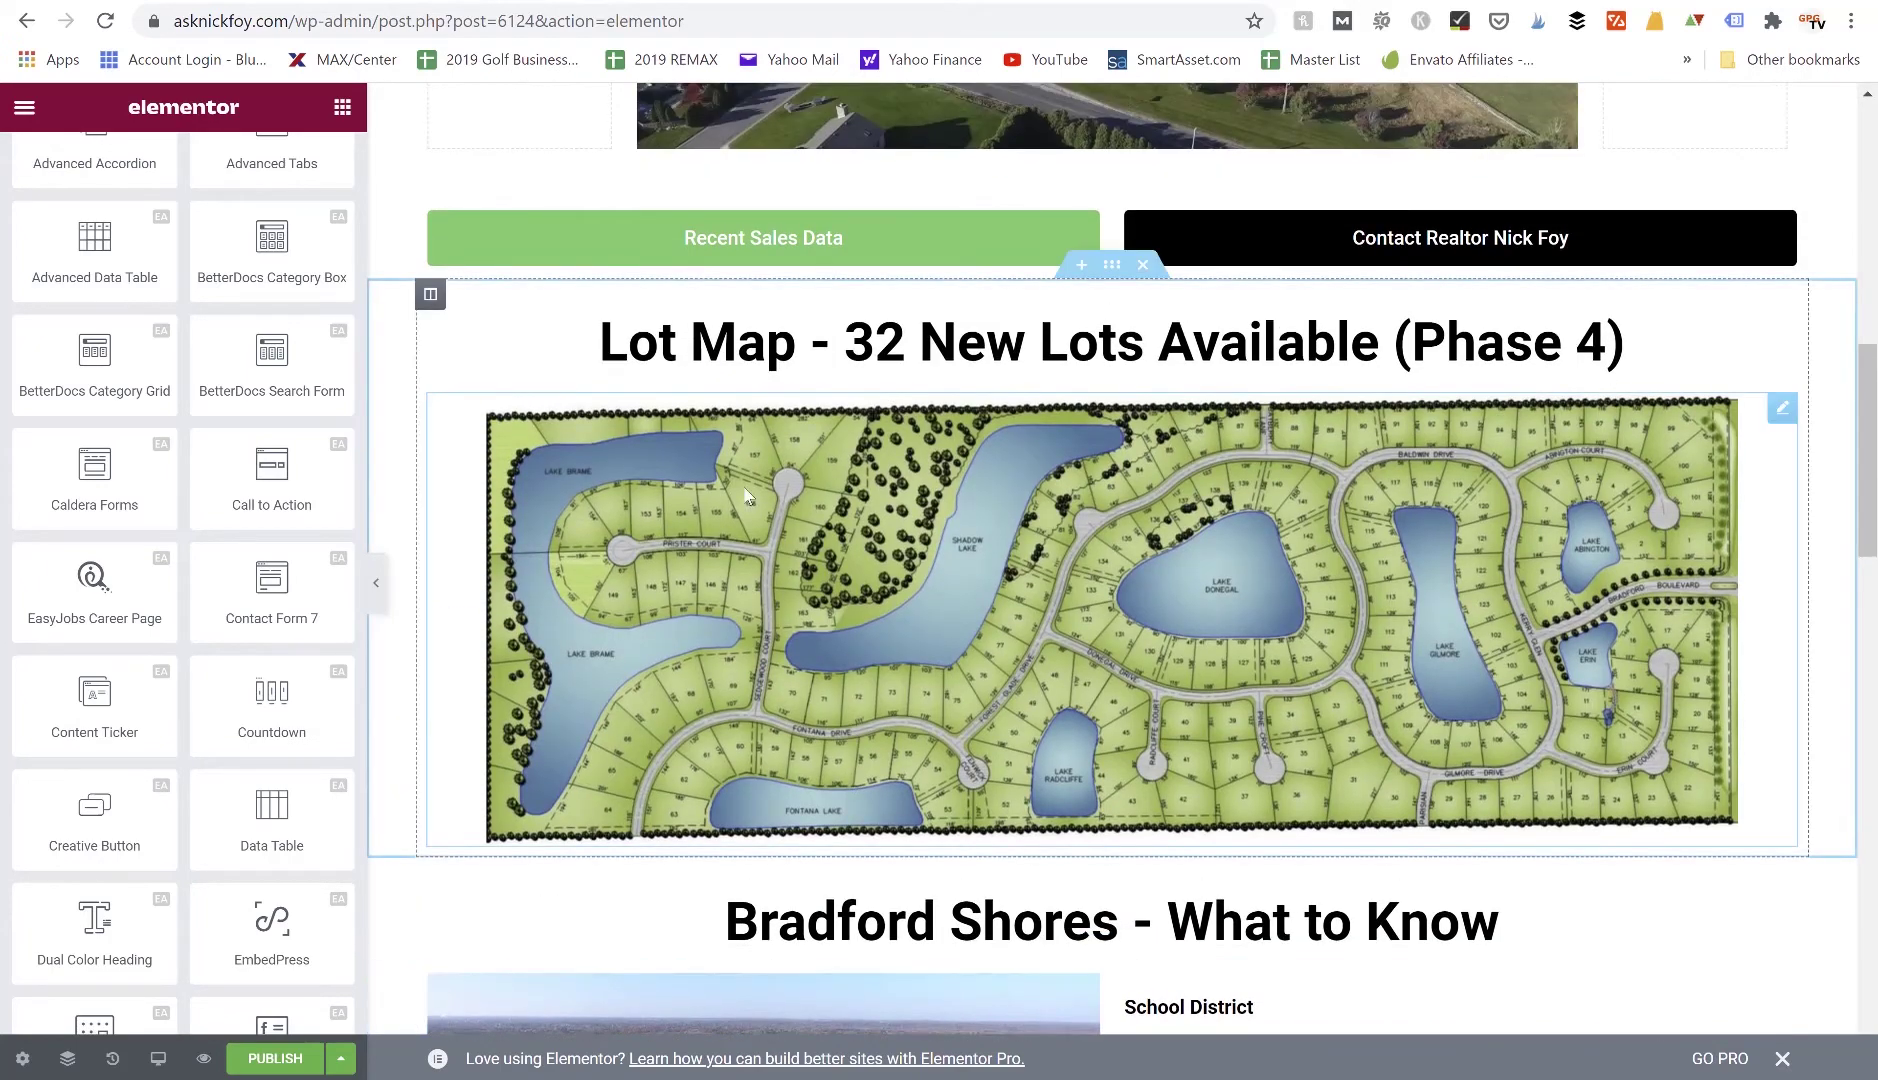